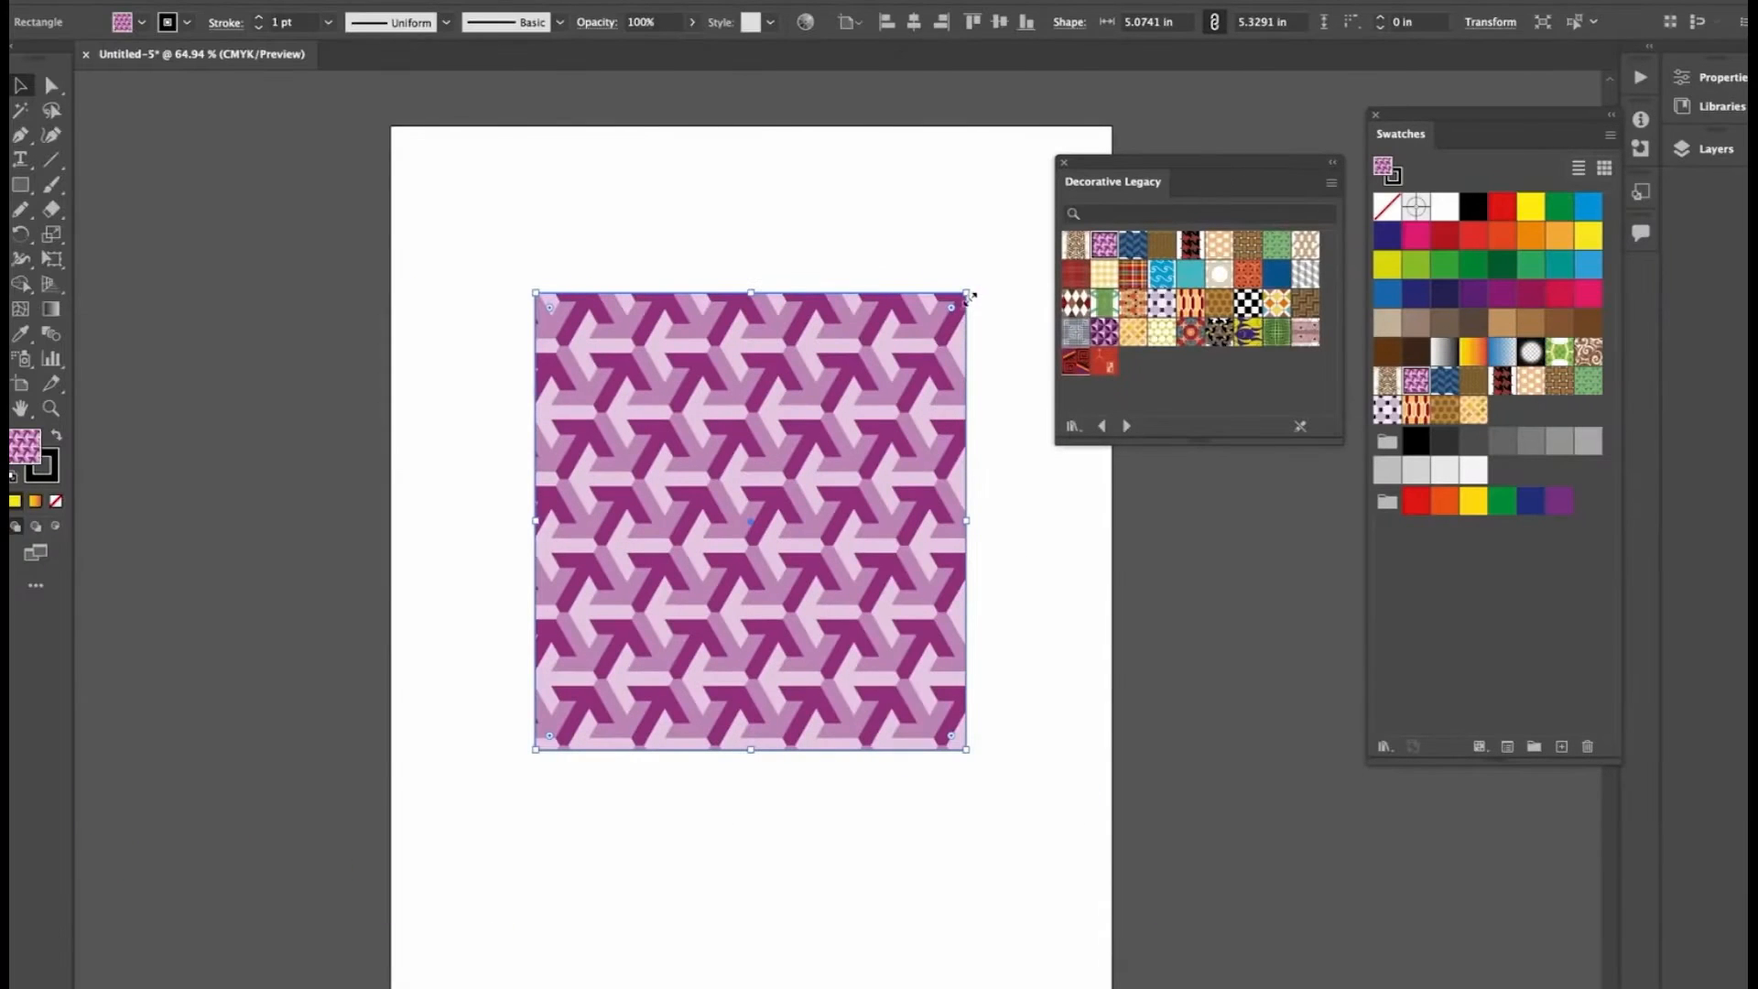
pyautogui.moveTo(965, 282)
pyautogui.mouseDown()
pyautogui.moveTo(781, 274)
pyautogui.moveTo(942, 298)
pyautogui.mouseUp()
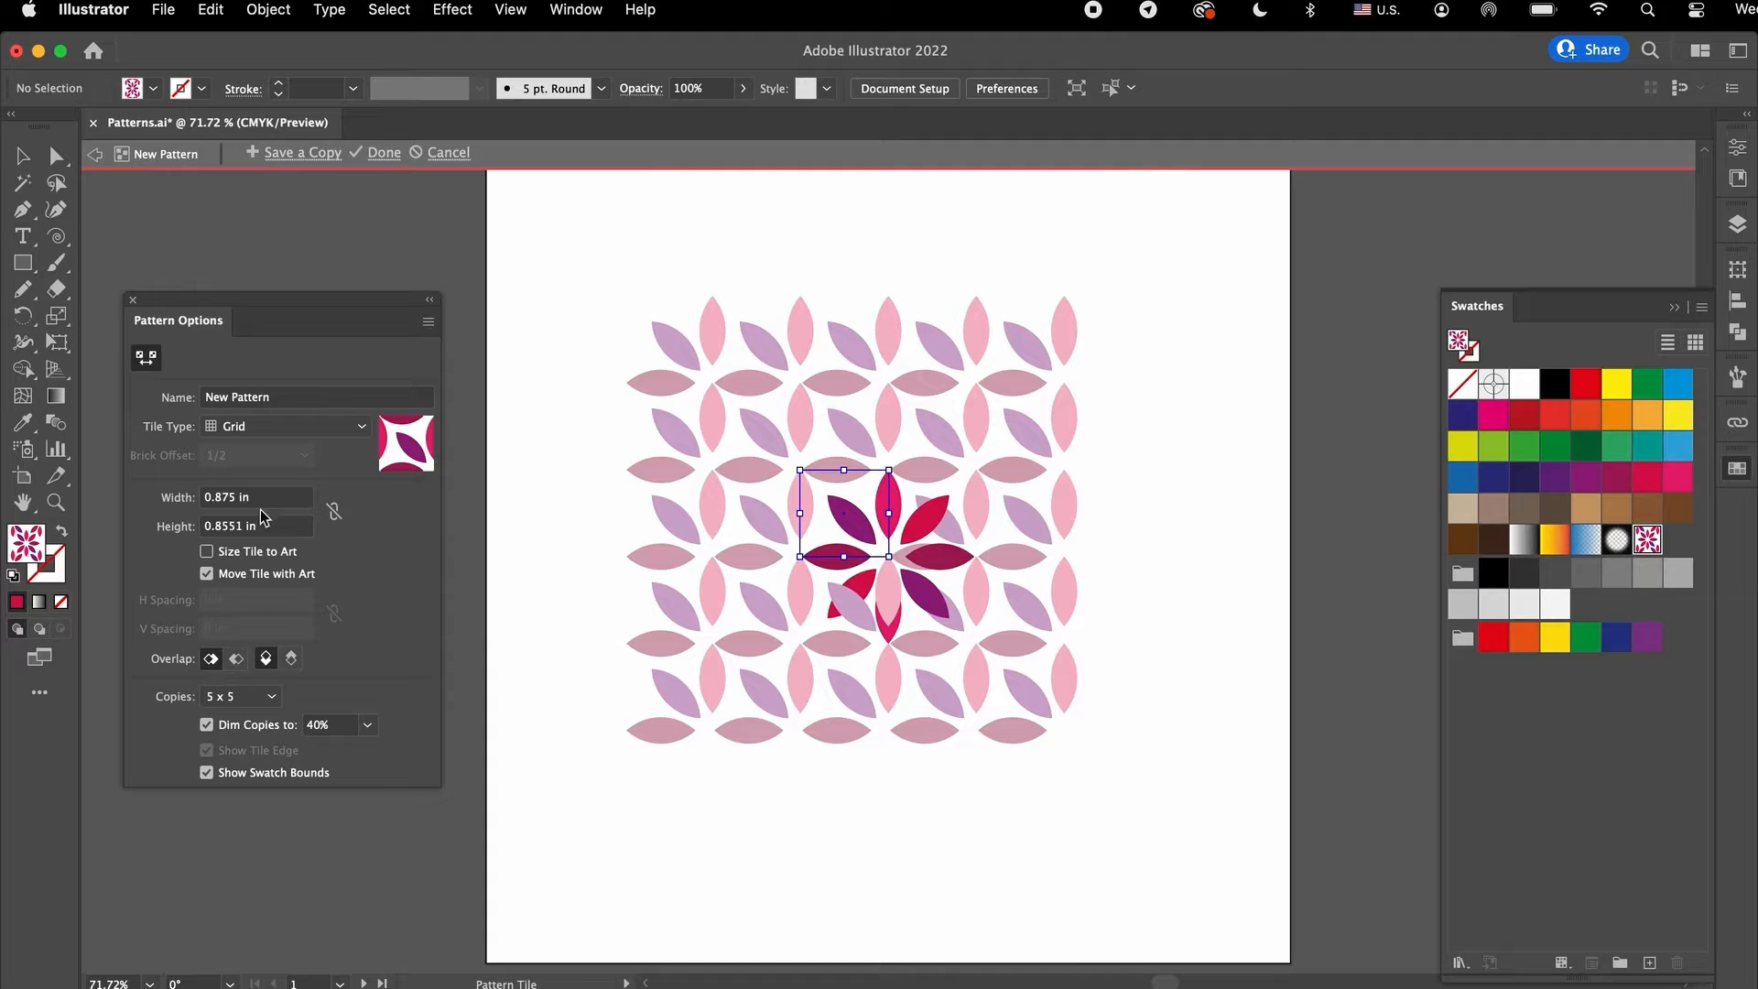
pyautogui.click(249, 497)
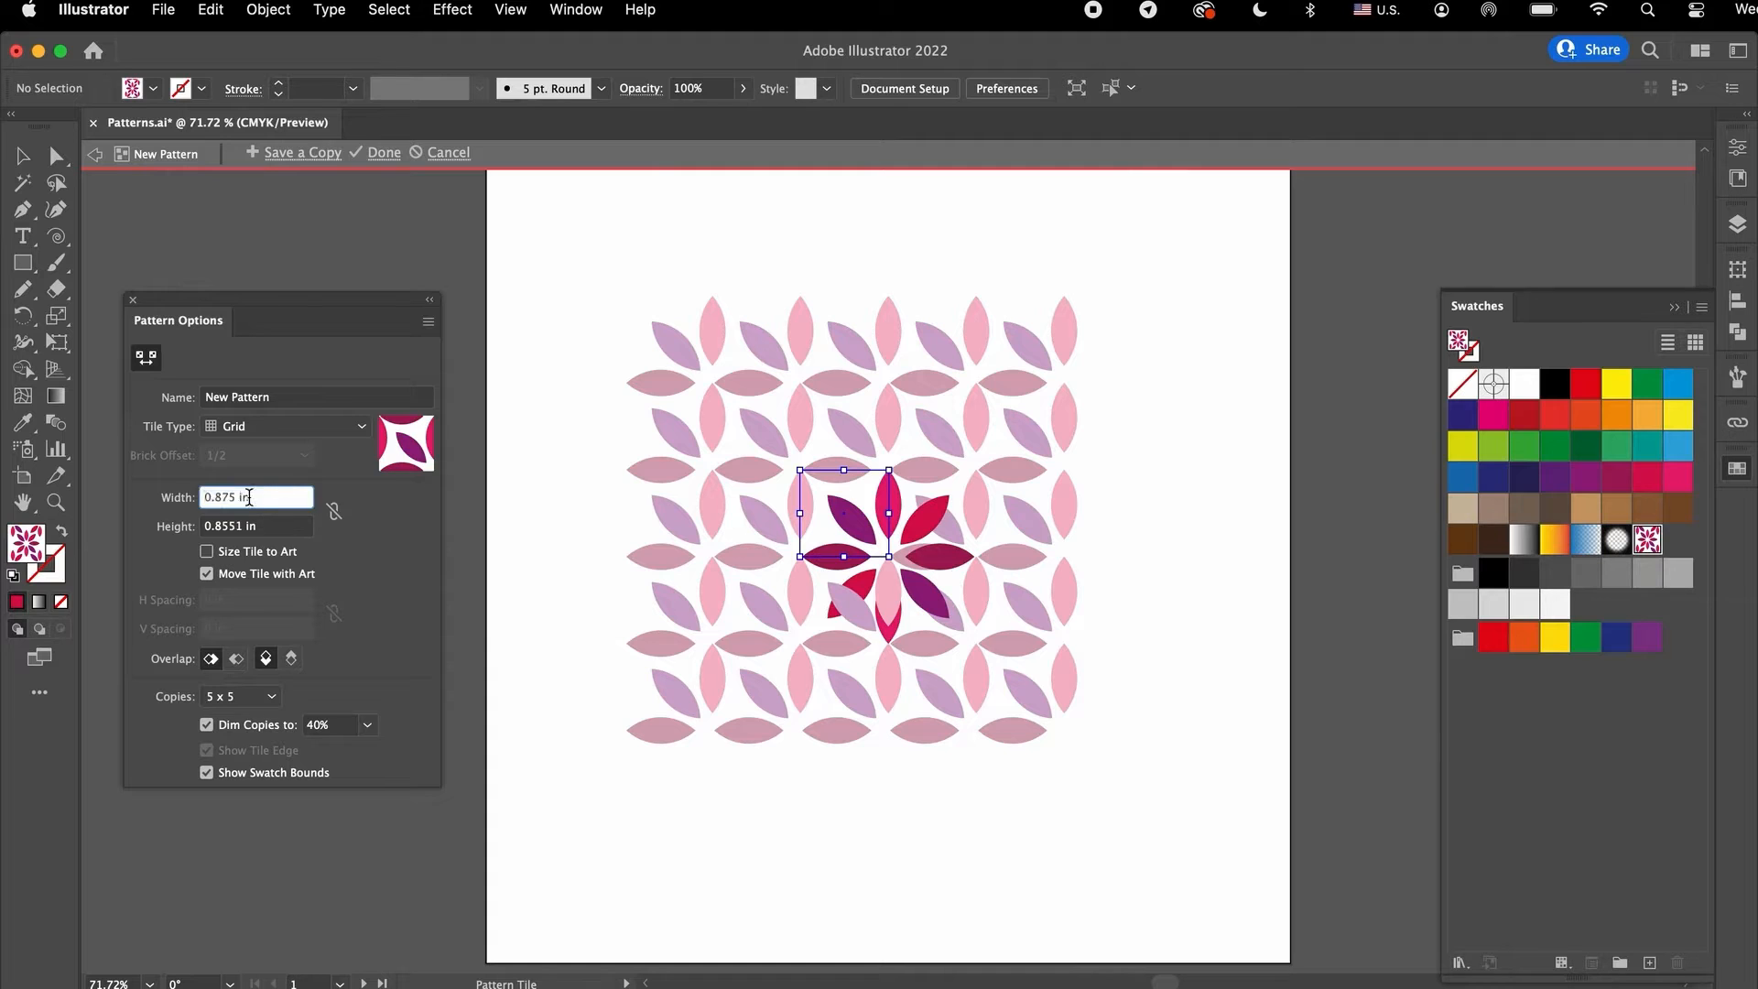
pyautogui.tripleClick(249, 497)
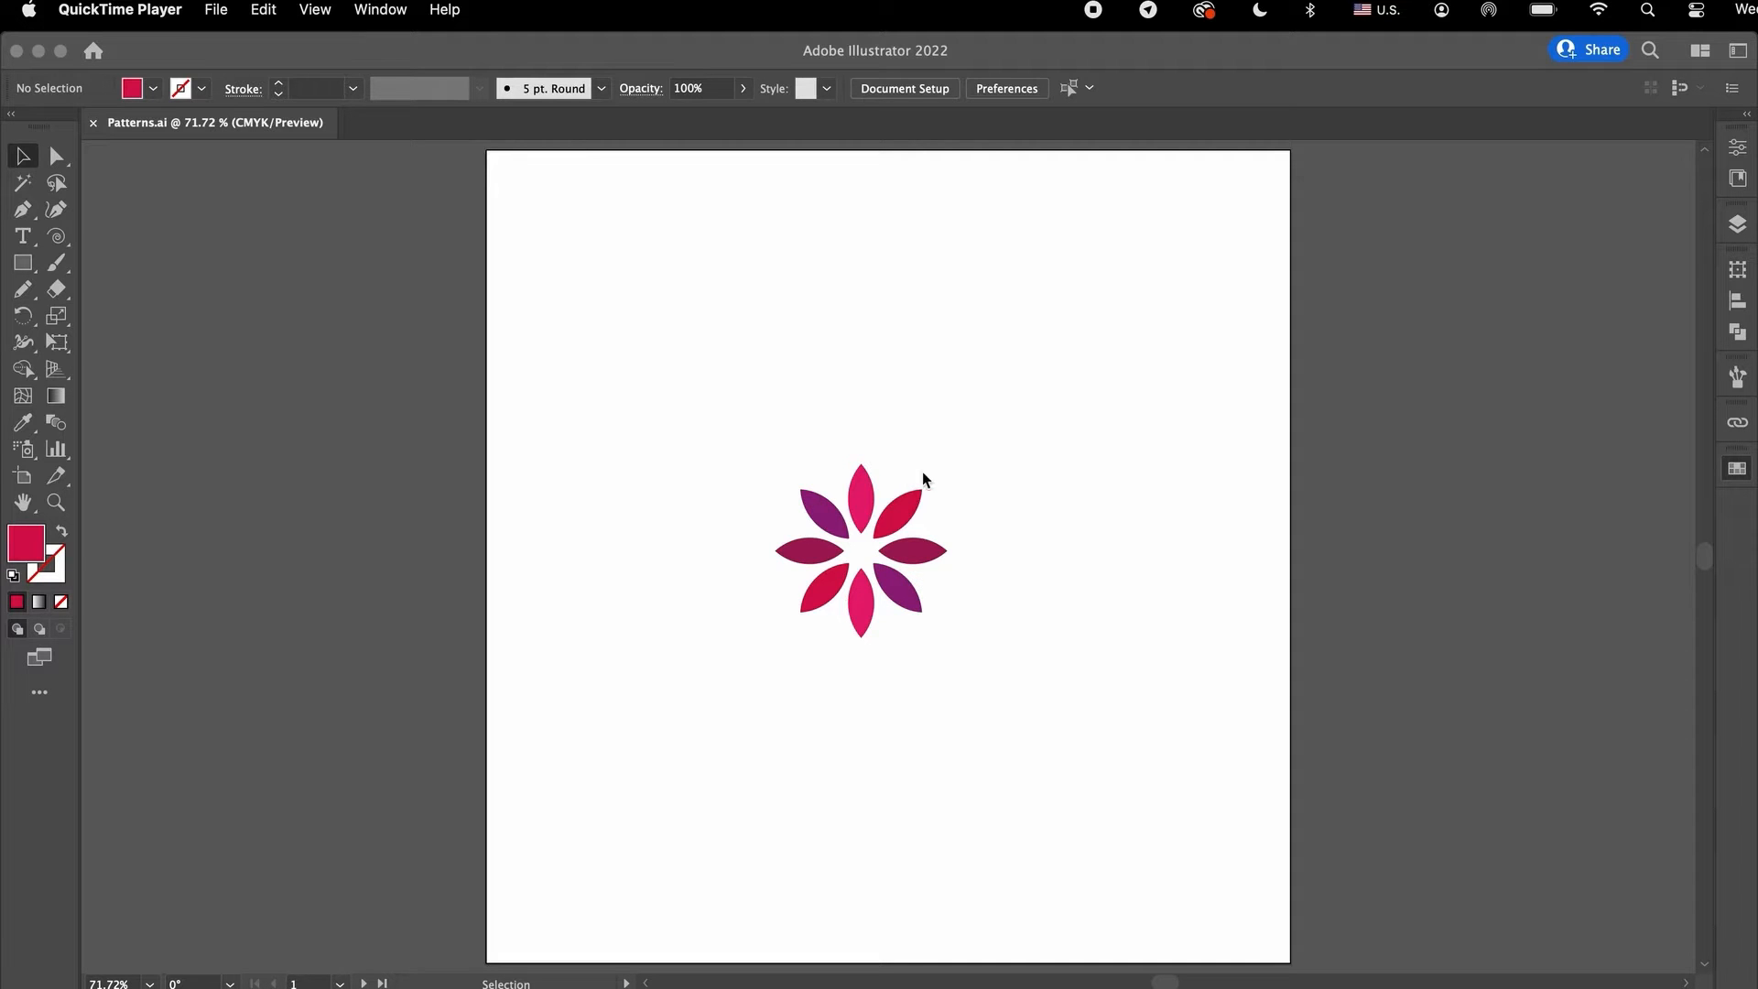
# Step: Draw a red circle in the empty area above the flower and place a partly overlapping copy beside it
pyautogui.click(23, 262)
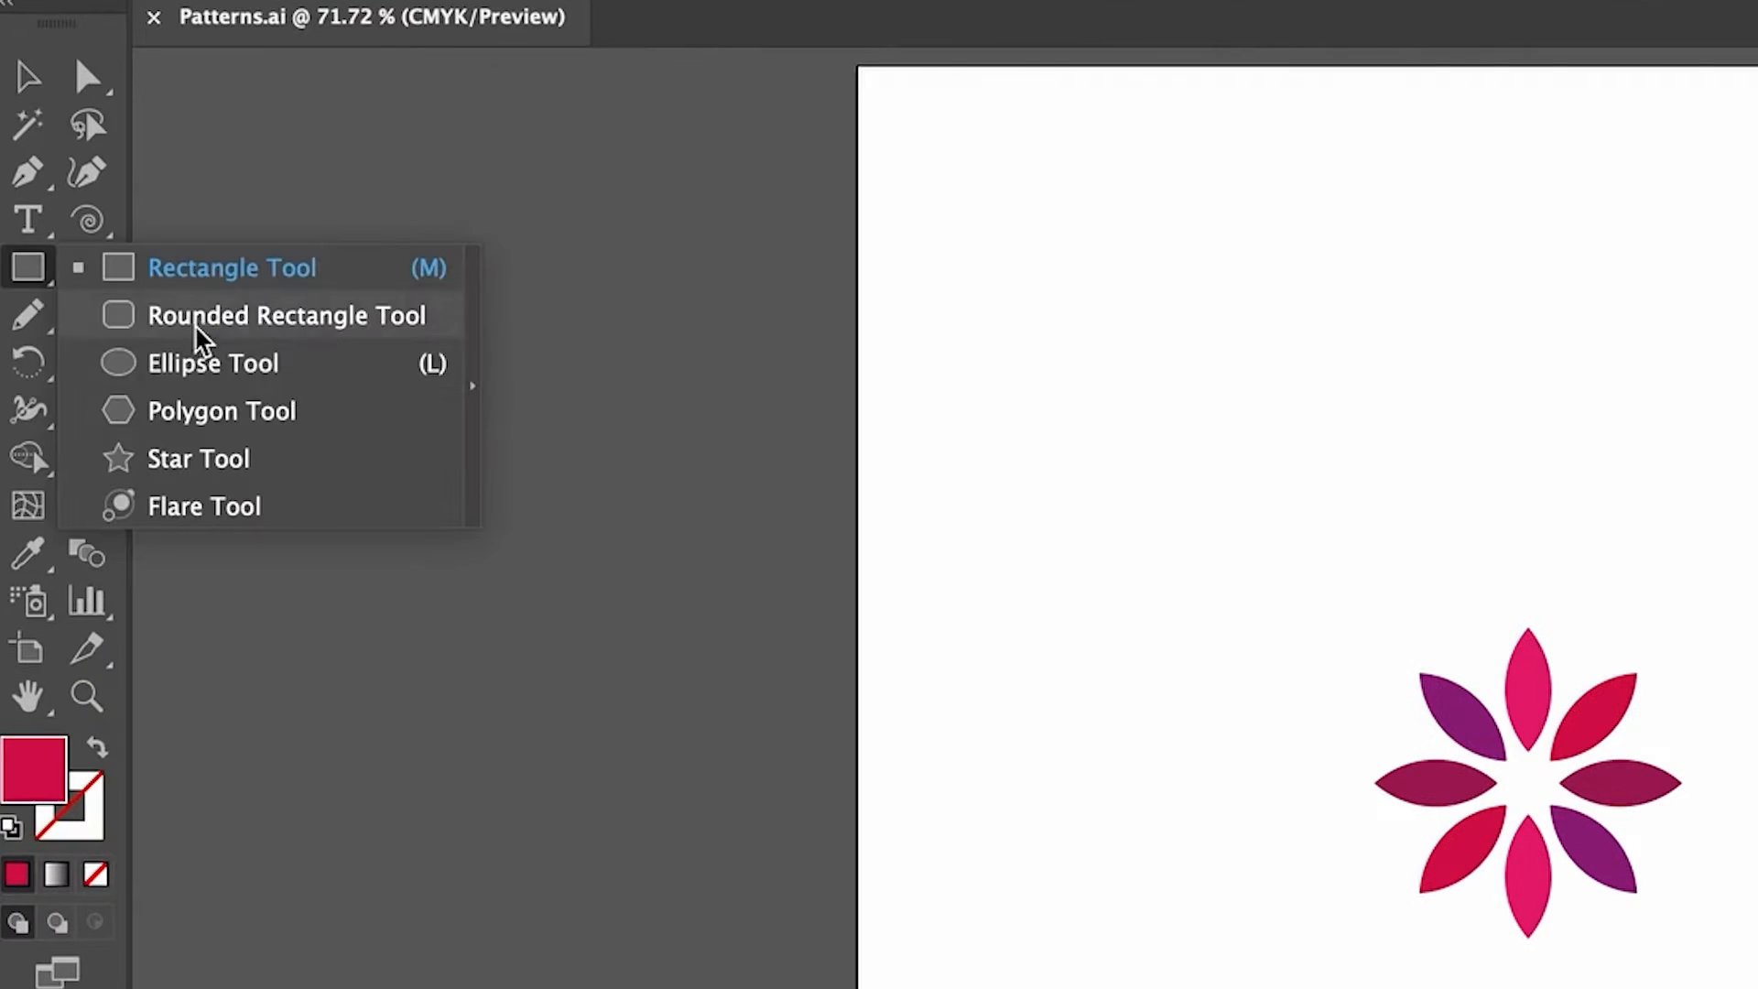
pyautogui.click(194, 364)
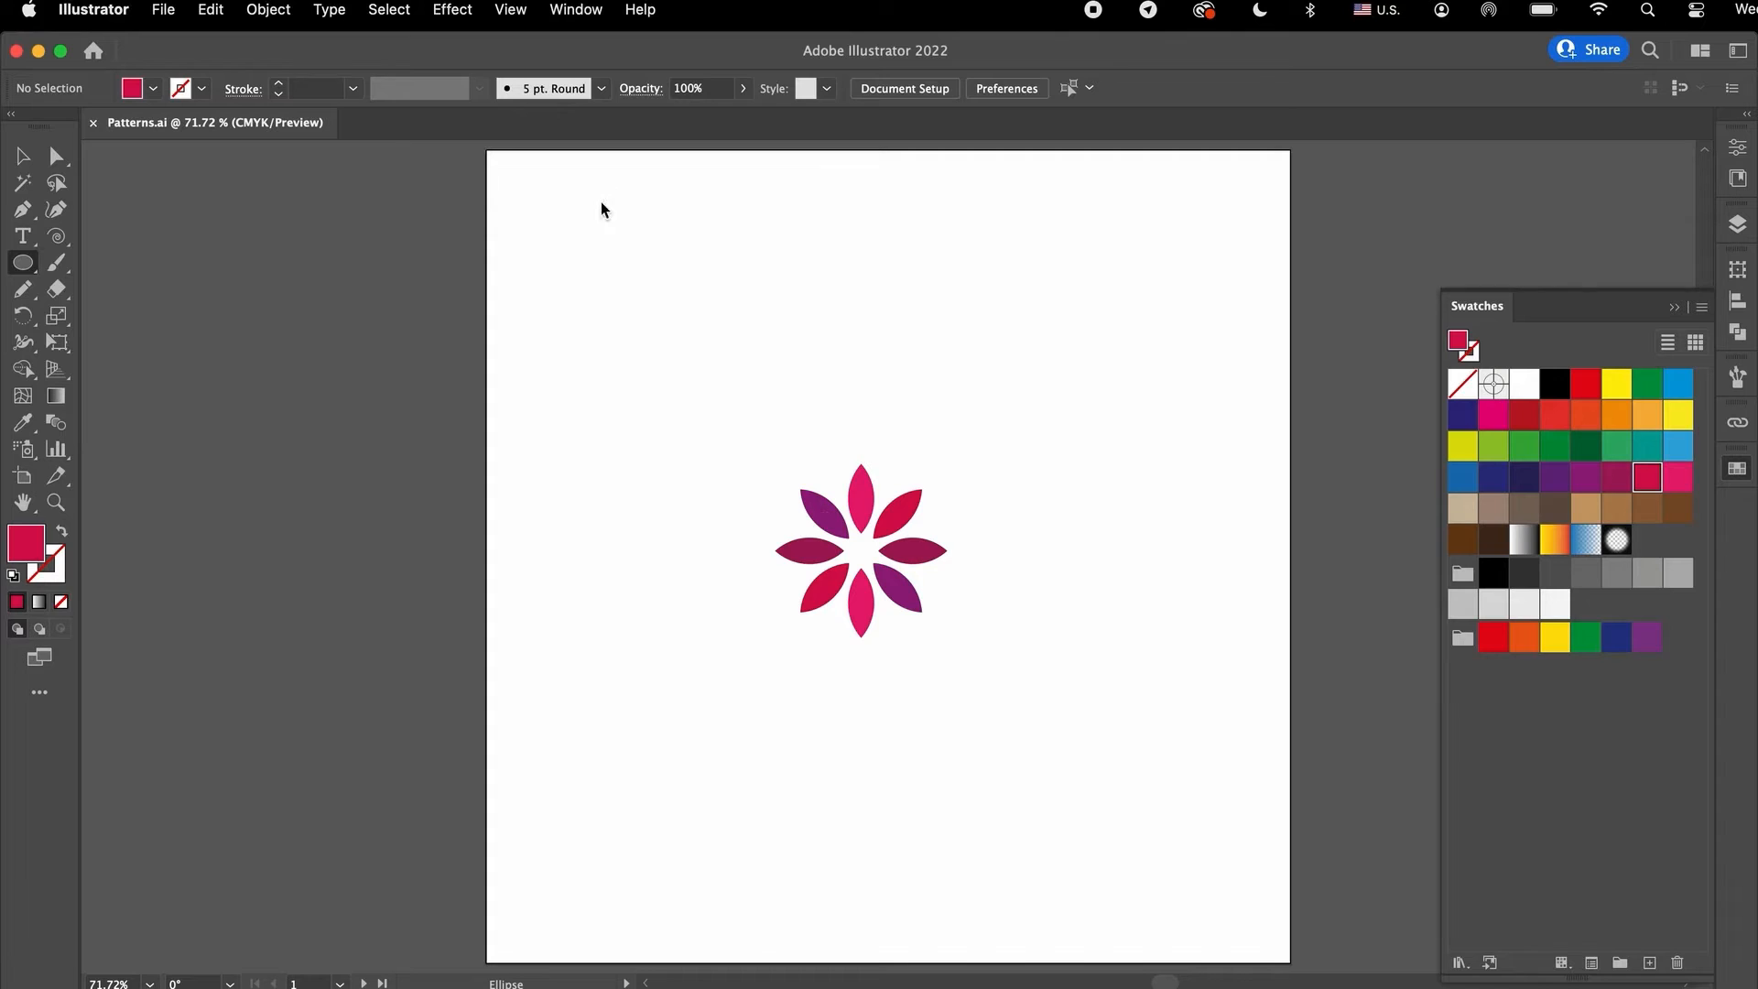
pyautogui.moveTo(601, 201); pyautogui.dragTo(763, 366)
pyautogui.press('v')
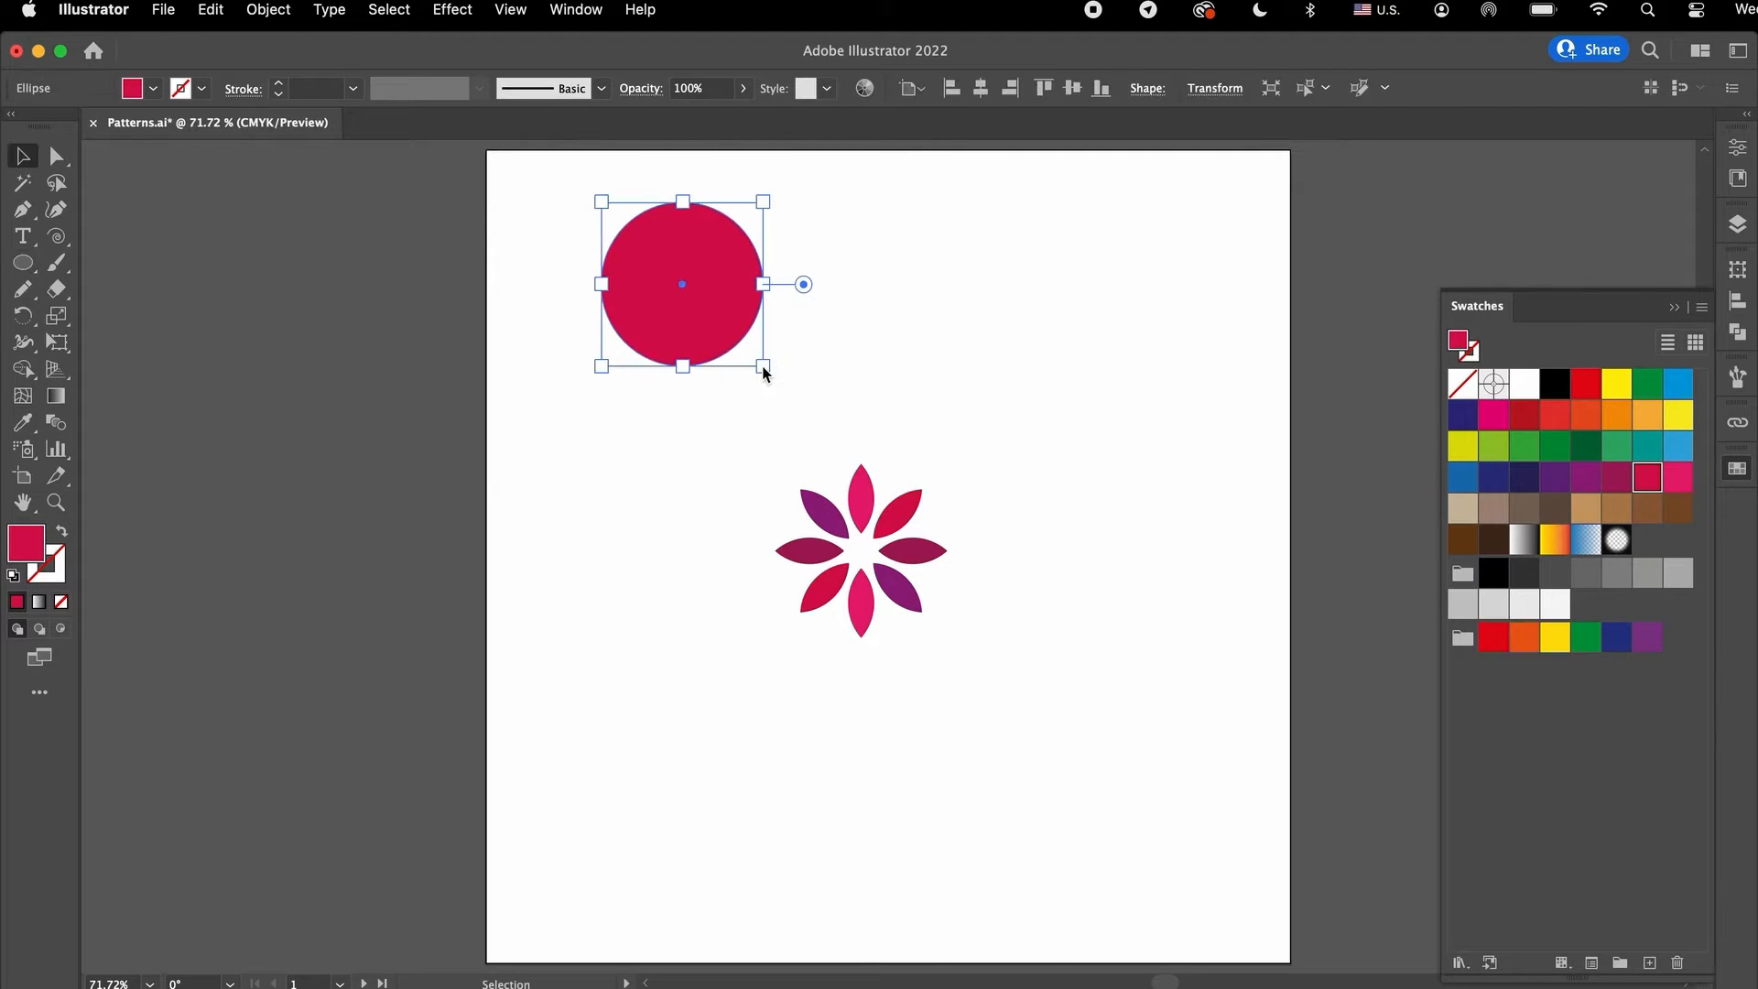
pyautogui.moveTo(685, 315); pyautogui.dragTo(798, 290)
# Step: Cut away the outer parts of both circles with Shape Builder, keeping only the leaf-shaped overlap
pyautogui.keyDown('shift'); pyautogui.click(658, 266); pyautogui.keyUp('shift')
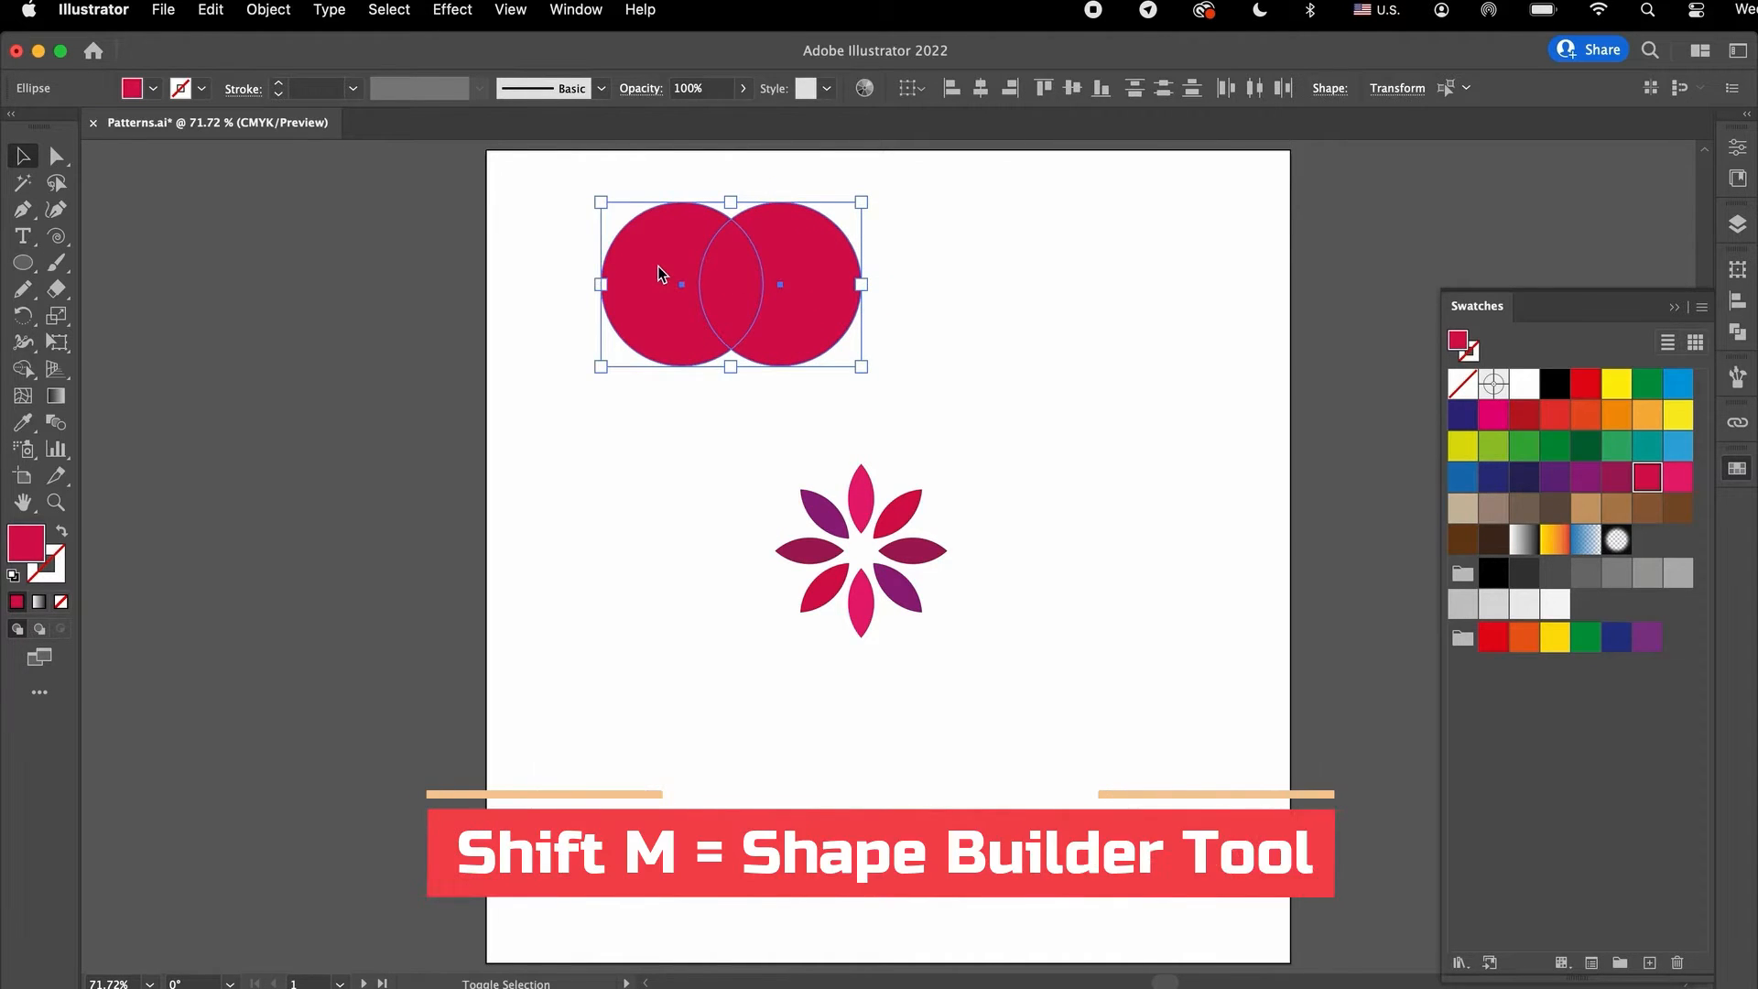
pyautogui.hotkey('shift', 'm')
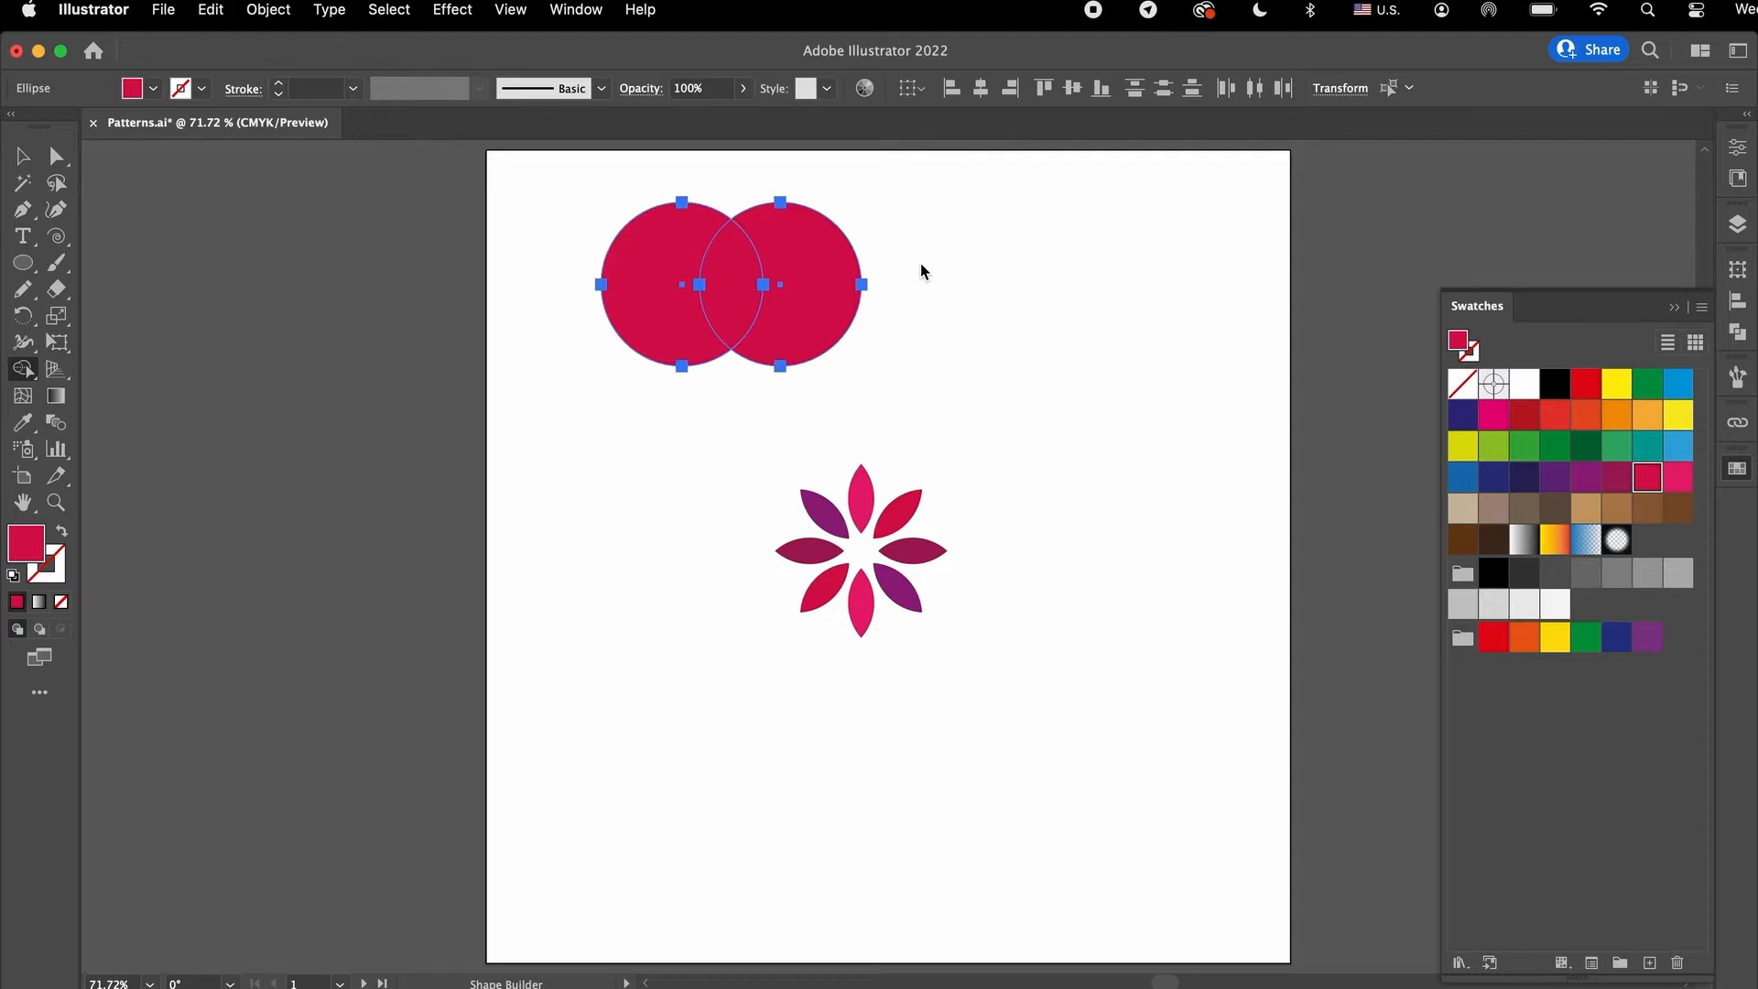
pyautogui.keyDown('alt'); pyautogui.click(828, 284); pyautogui.keyUp('alt')
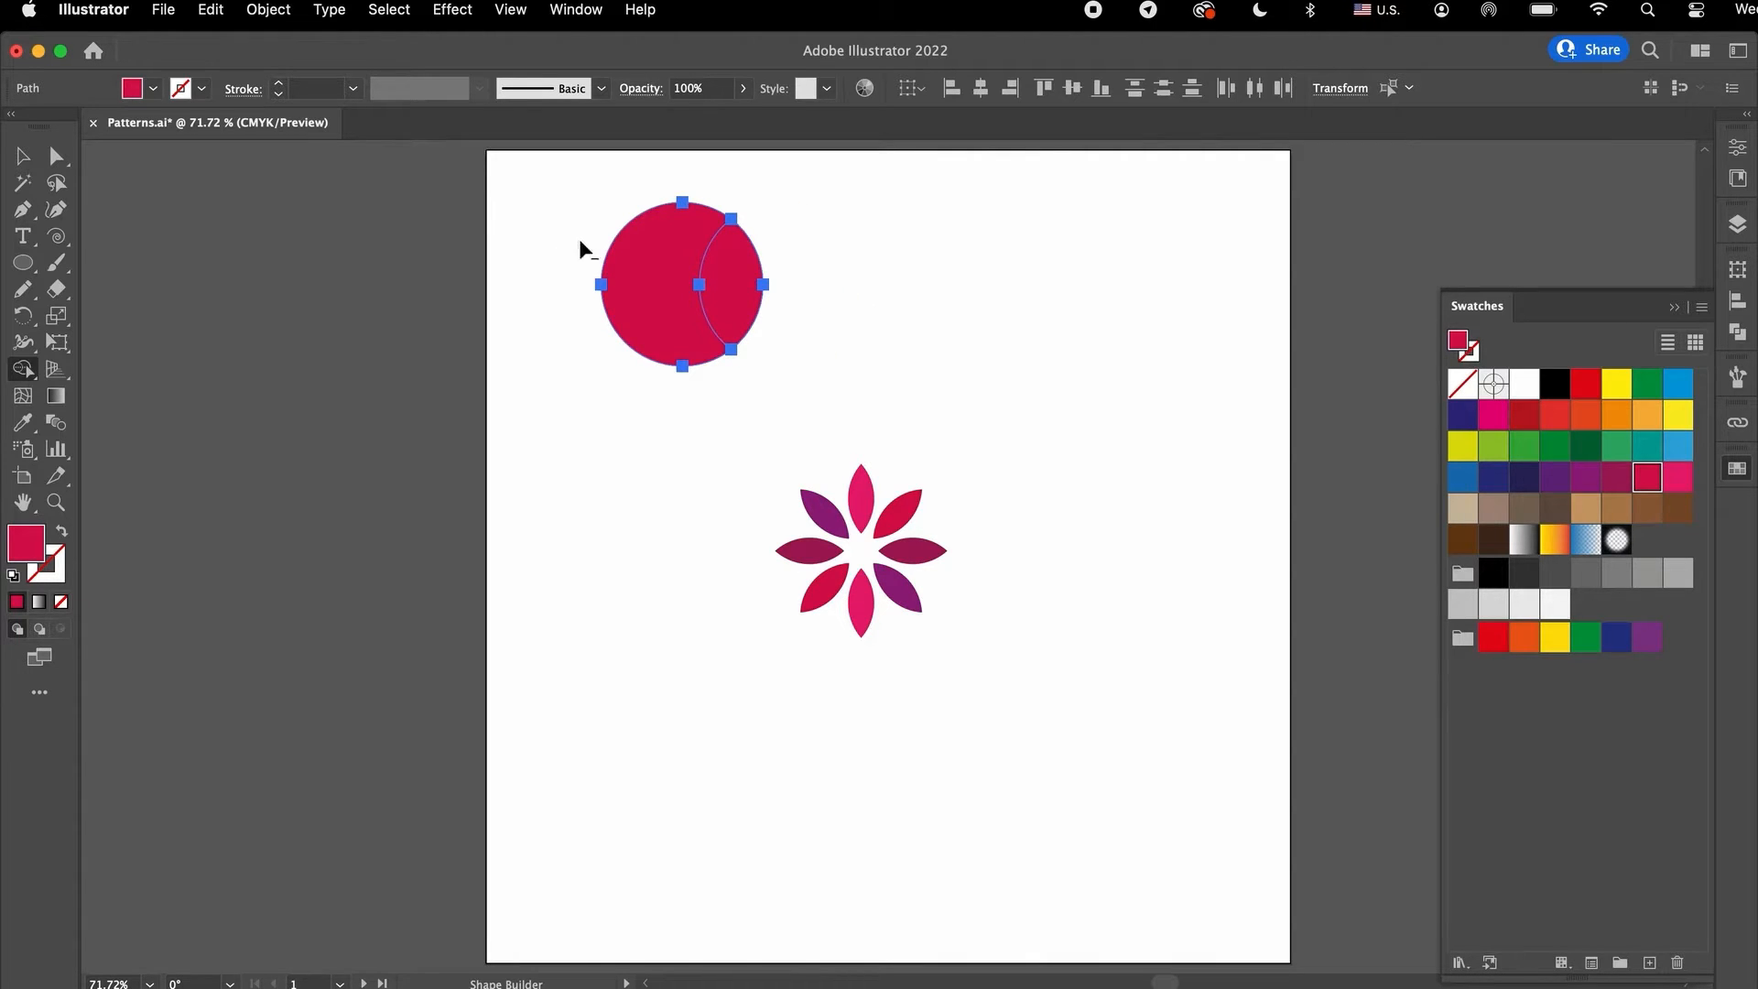
pyautogui.keyDown('alt'); pyautogui.click(641, 264); pyautogui.keyUp('alt')
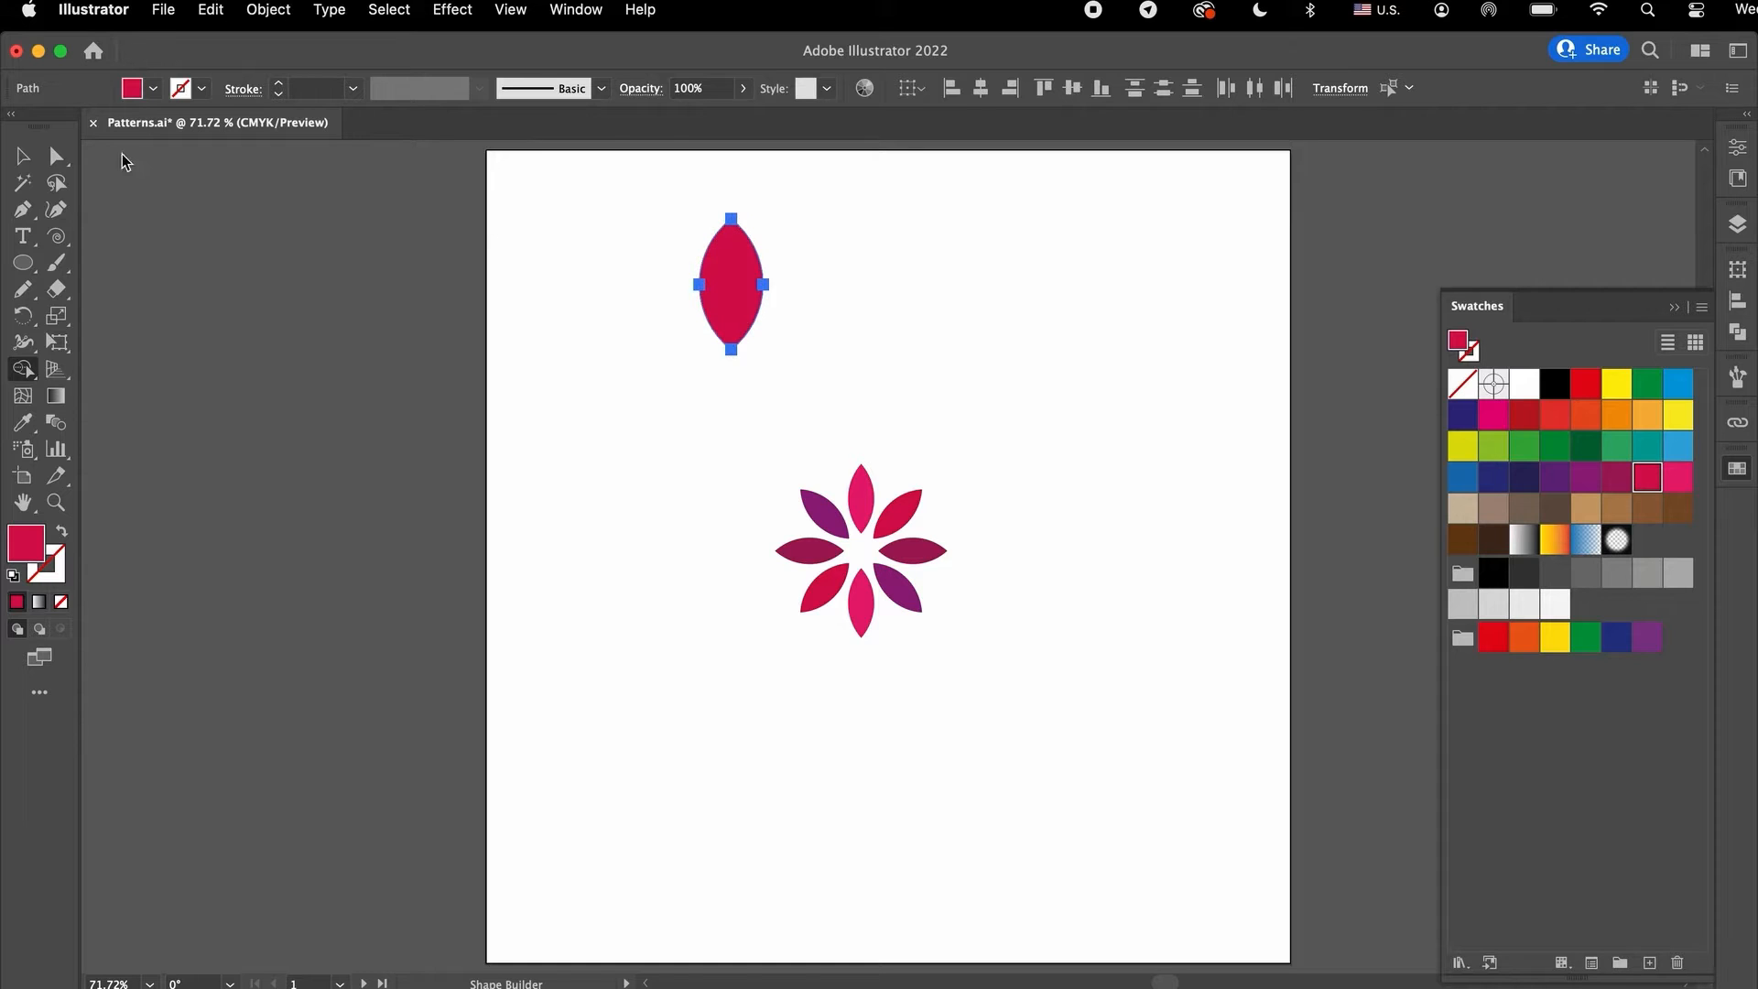
# Step: Scale the red leaf shape down and turn it into a flower with a Radial repeat
pyautogui.click(23, 156)
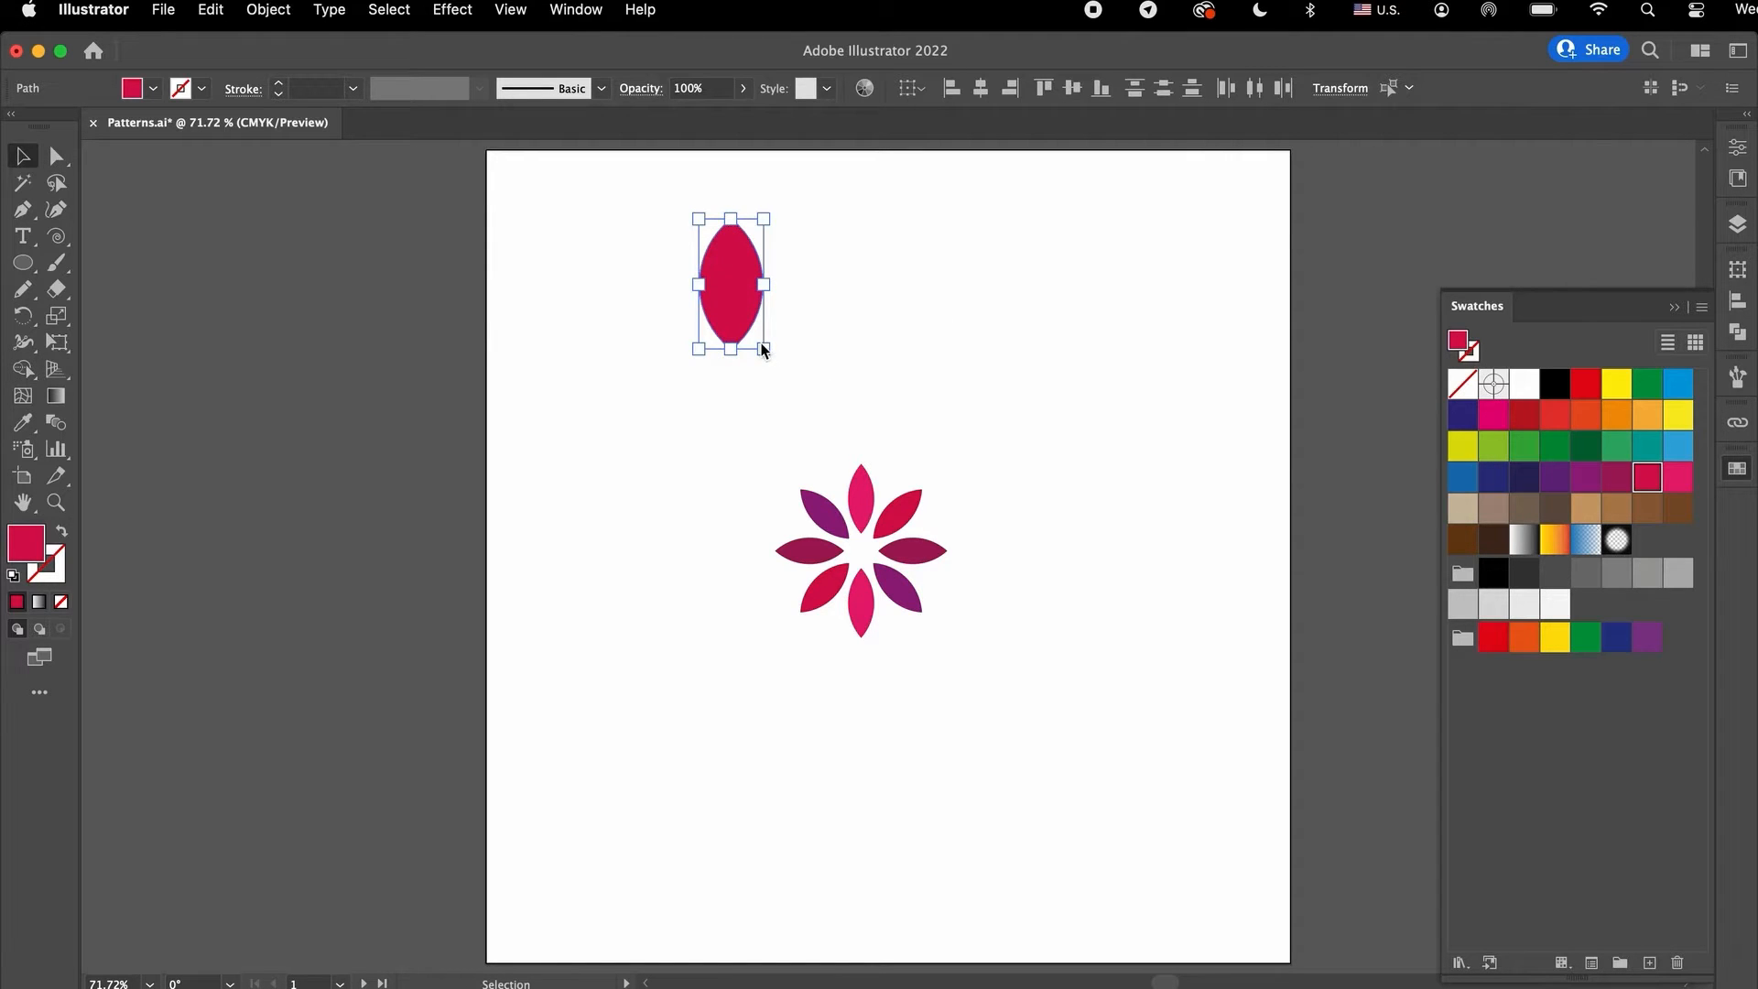
pyautogui.moveTo(764, 348); pyautogui.dragTo(744, 305)
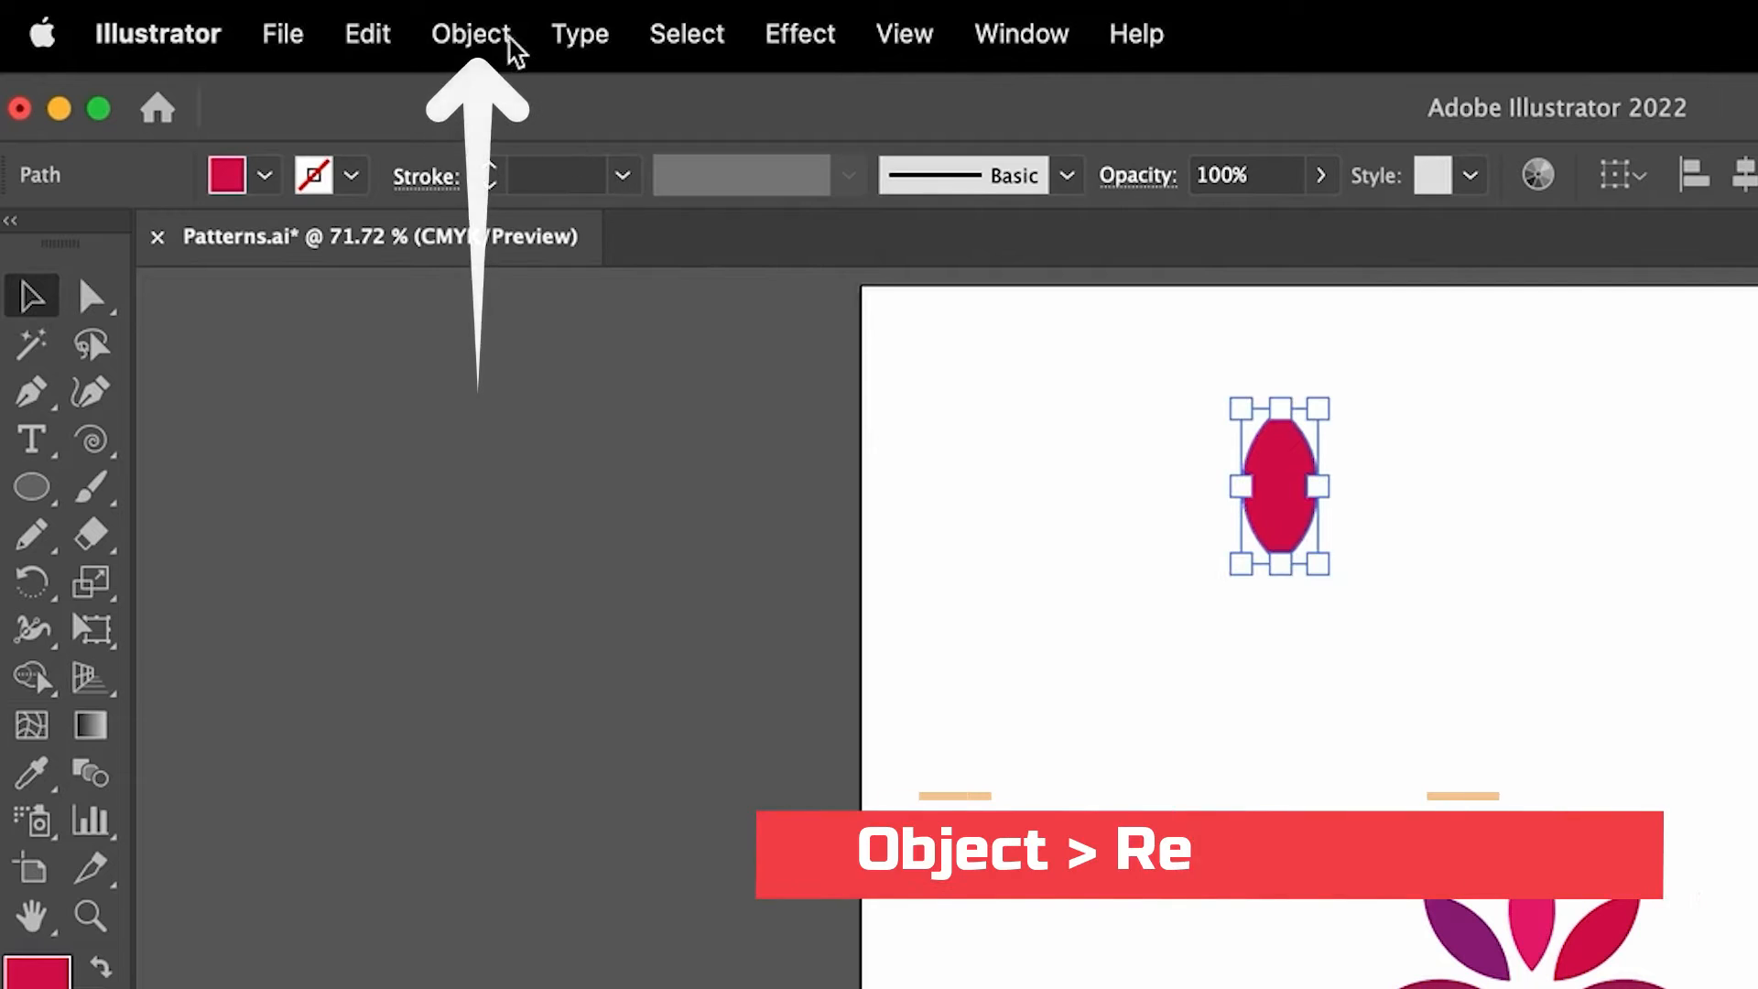
pyautogui.click(509, 39)
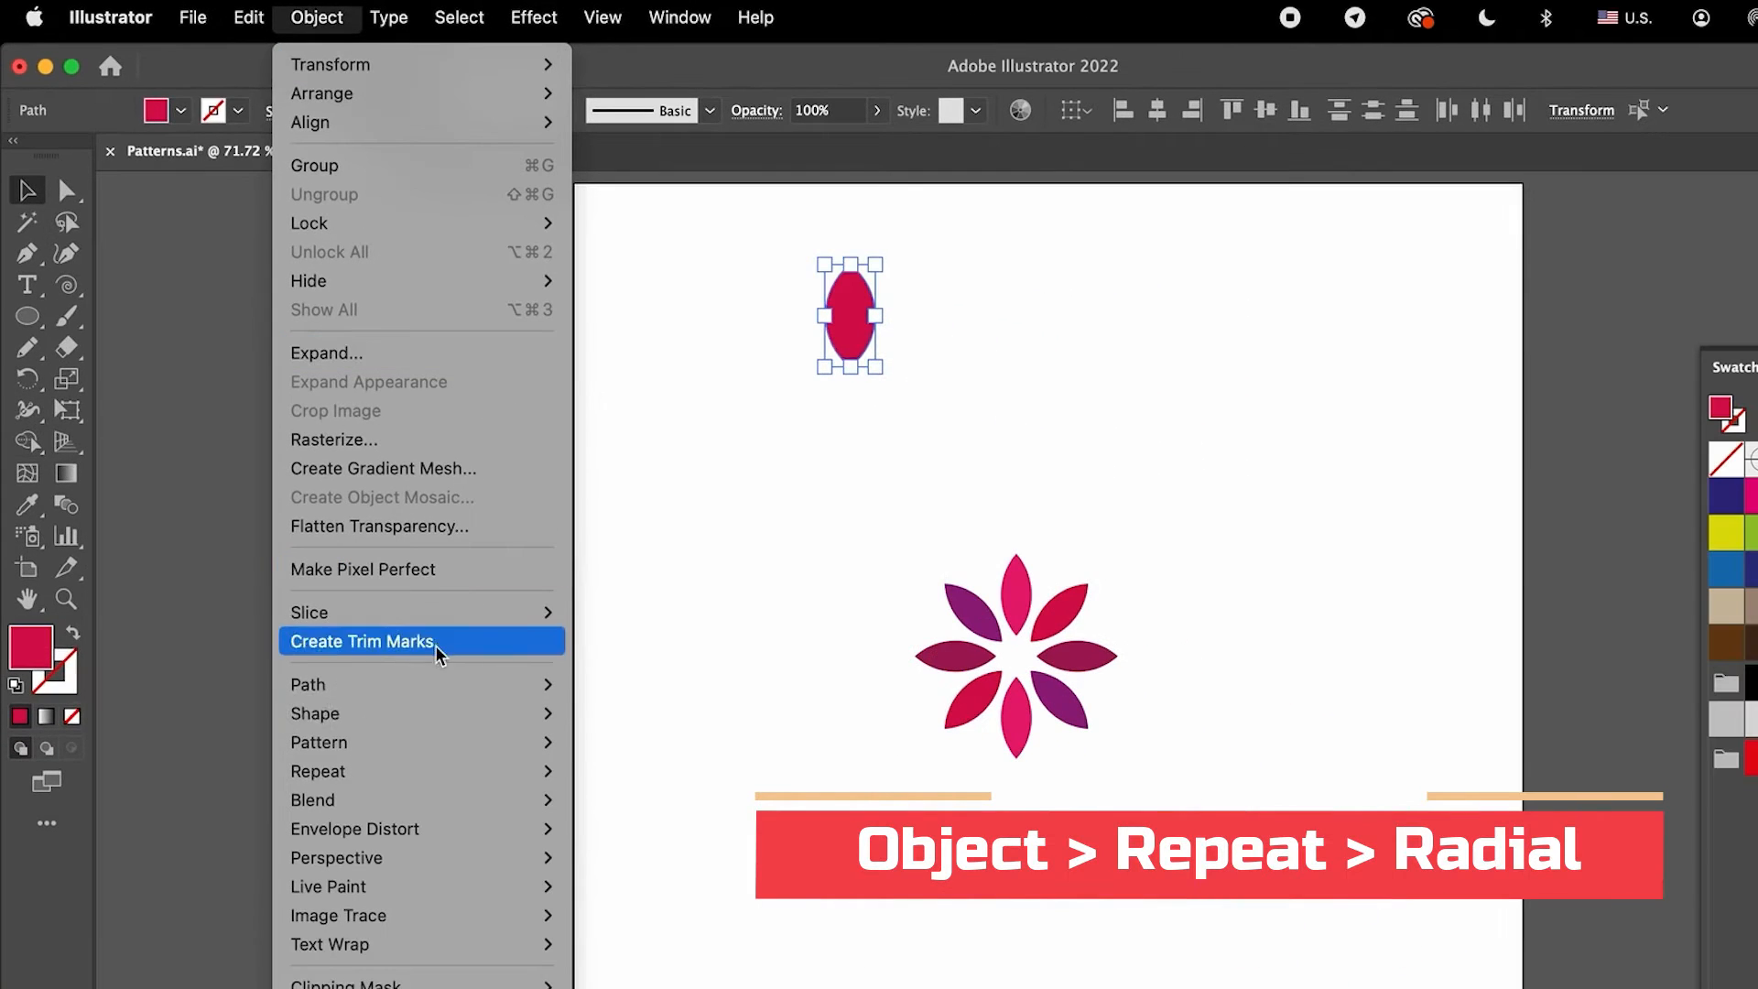
pyautogui.moveTo(409, 776)
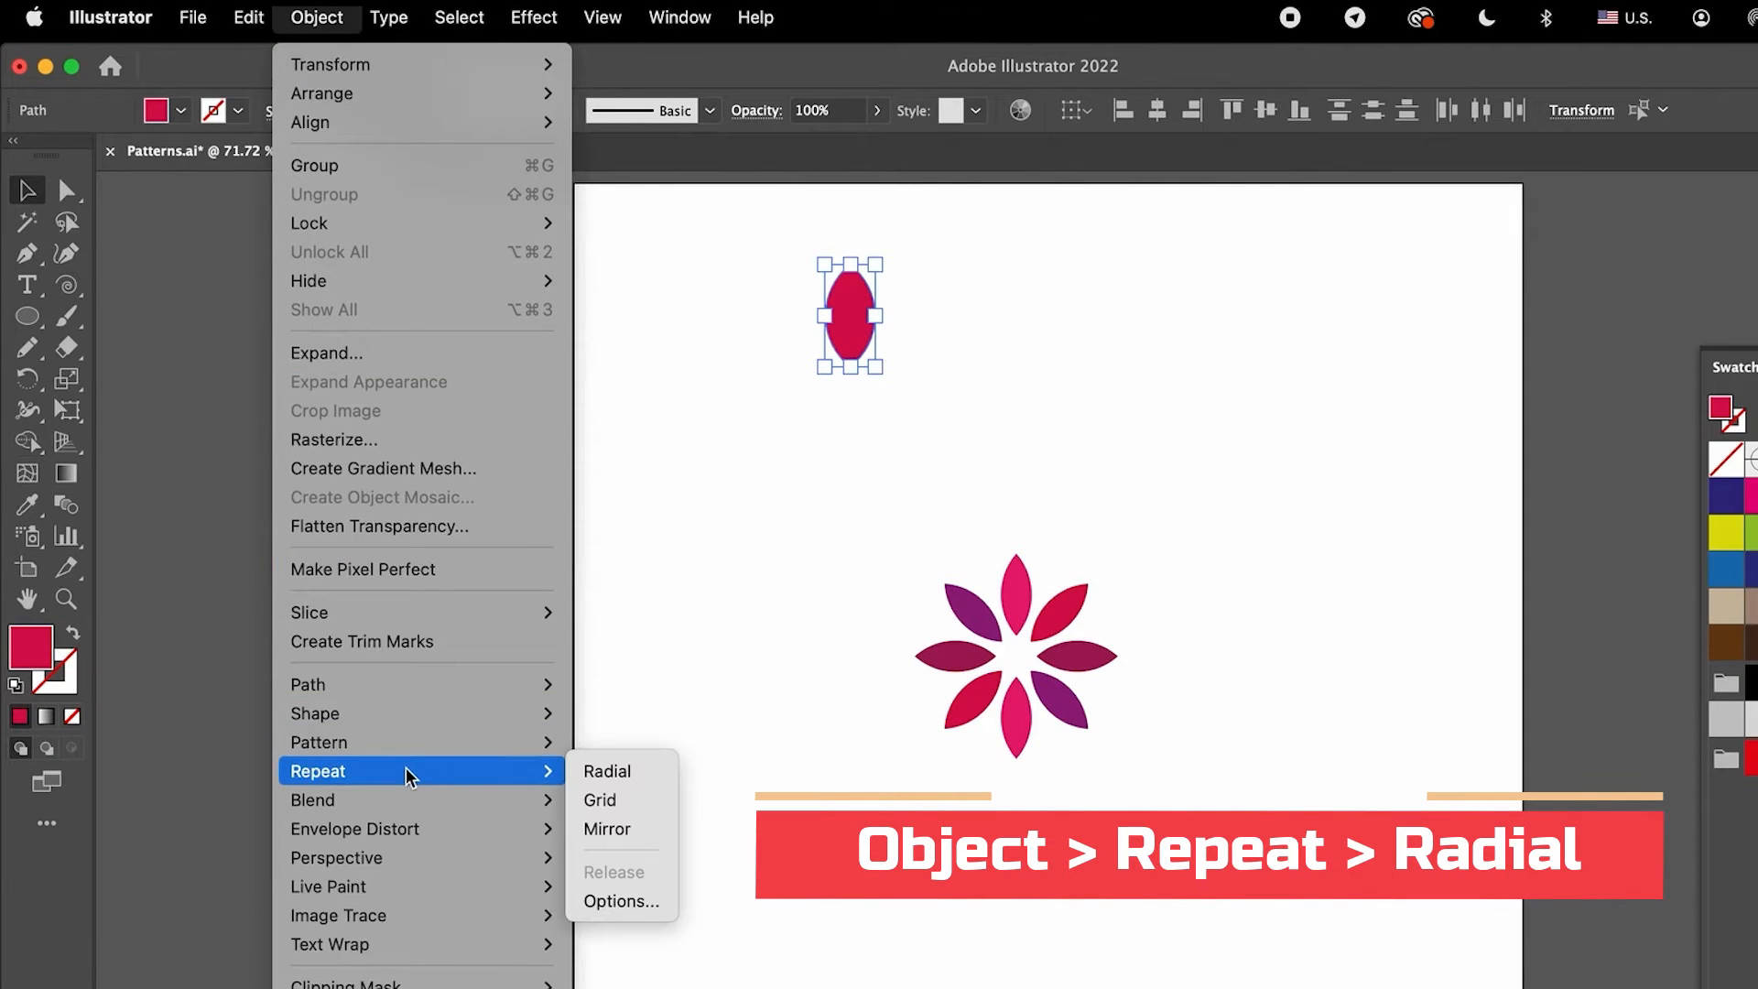
pyautogui.click(607, 772)
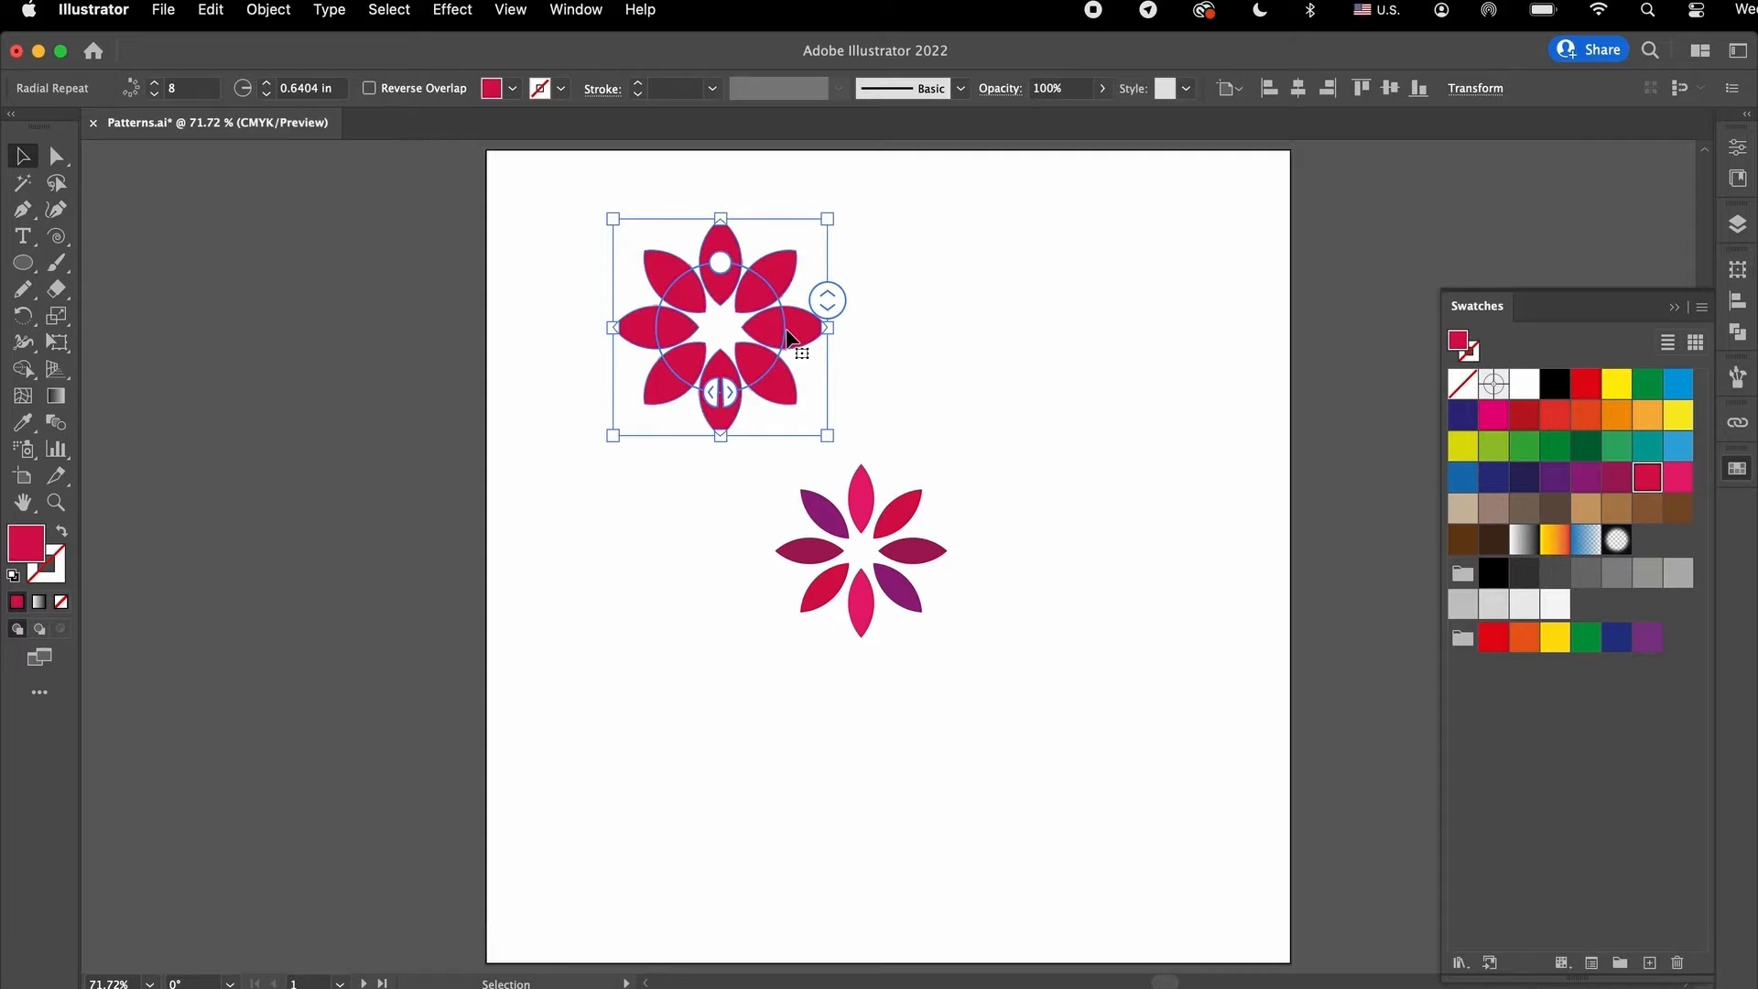
# Step: Delete the all-red radial repeat flower
pyautogui.press('Delete')
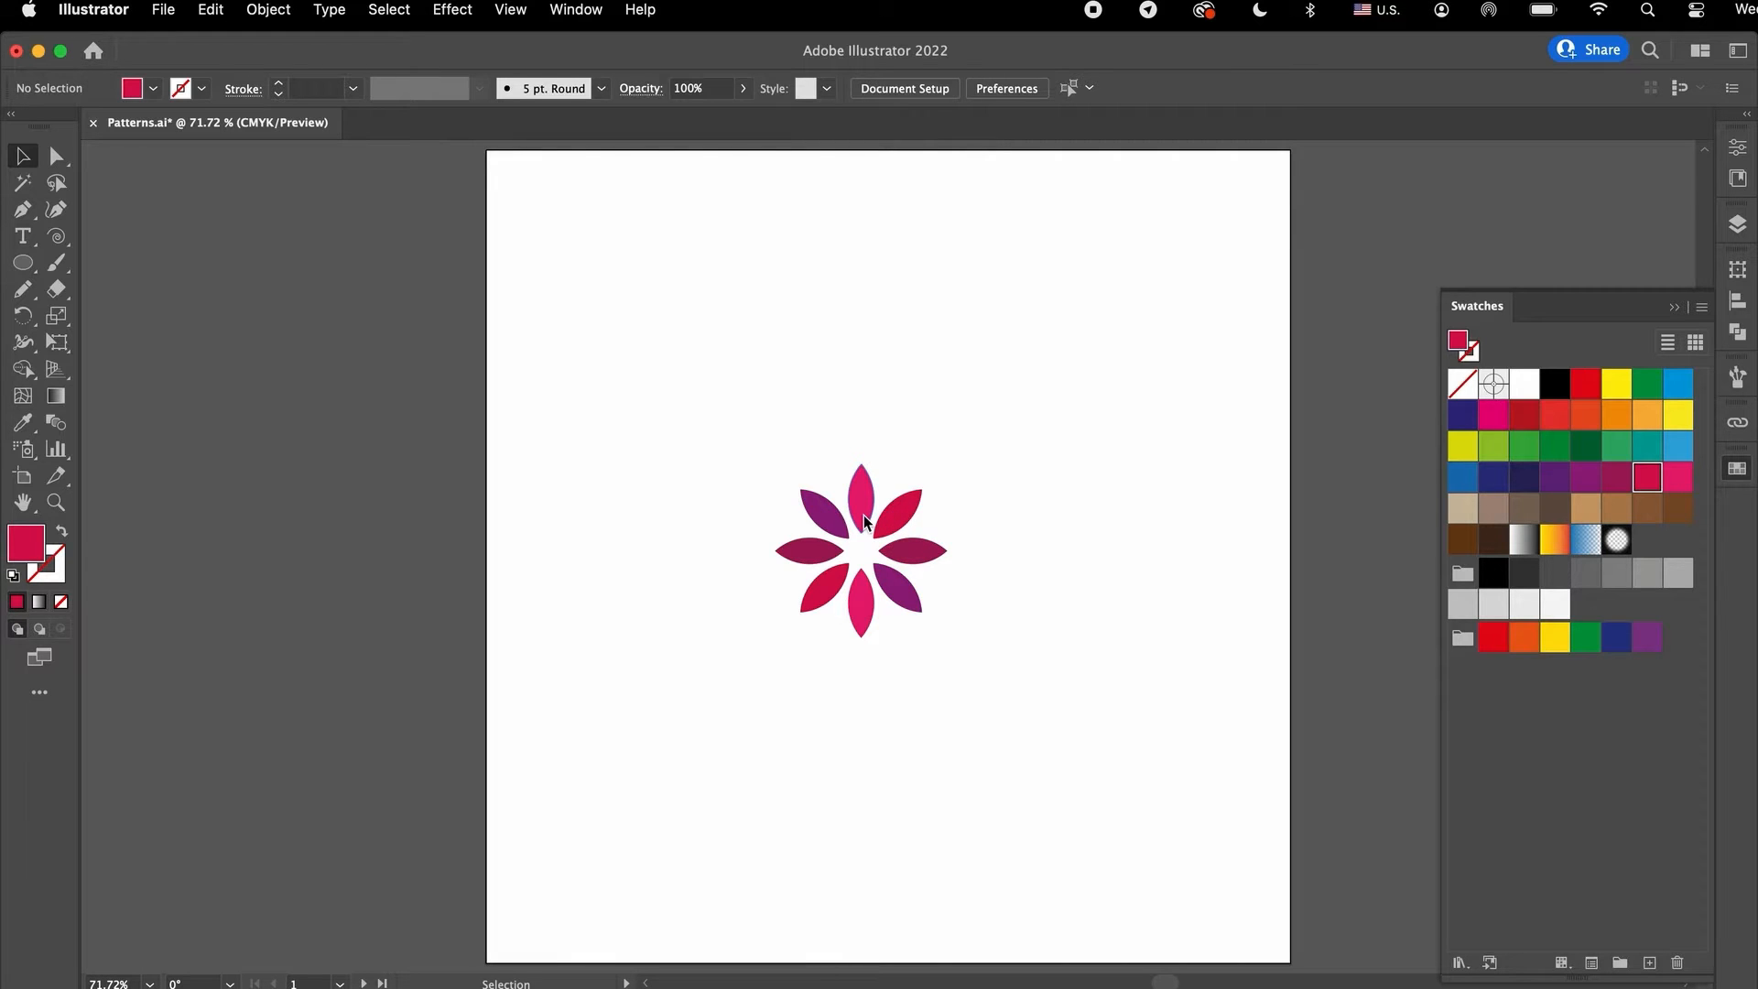
# Step: Make a new pattern from the multicolored flower group and dismiss the notice about the new swatch
pyautogui.moveTo(753, 442); pyautogui.dragTo(980, 668)
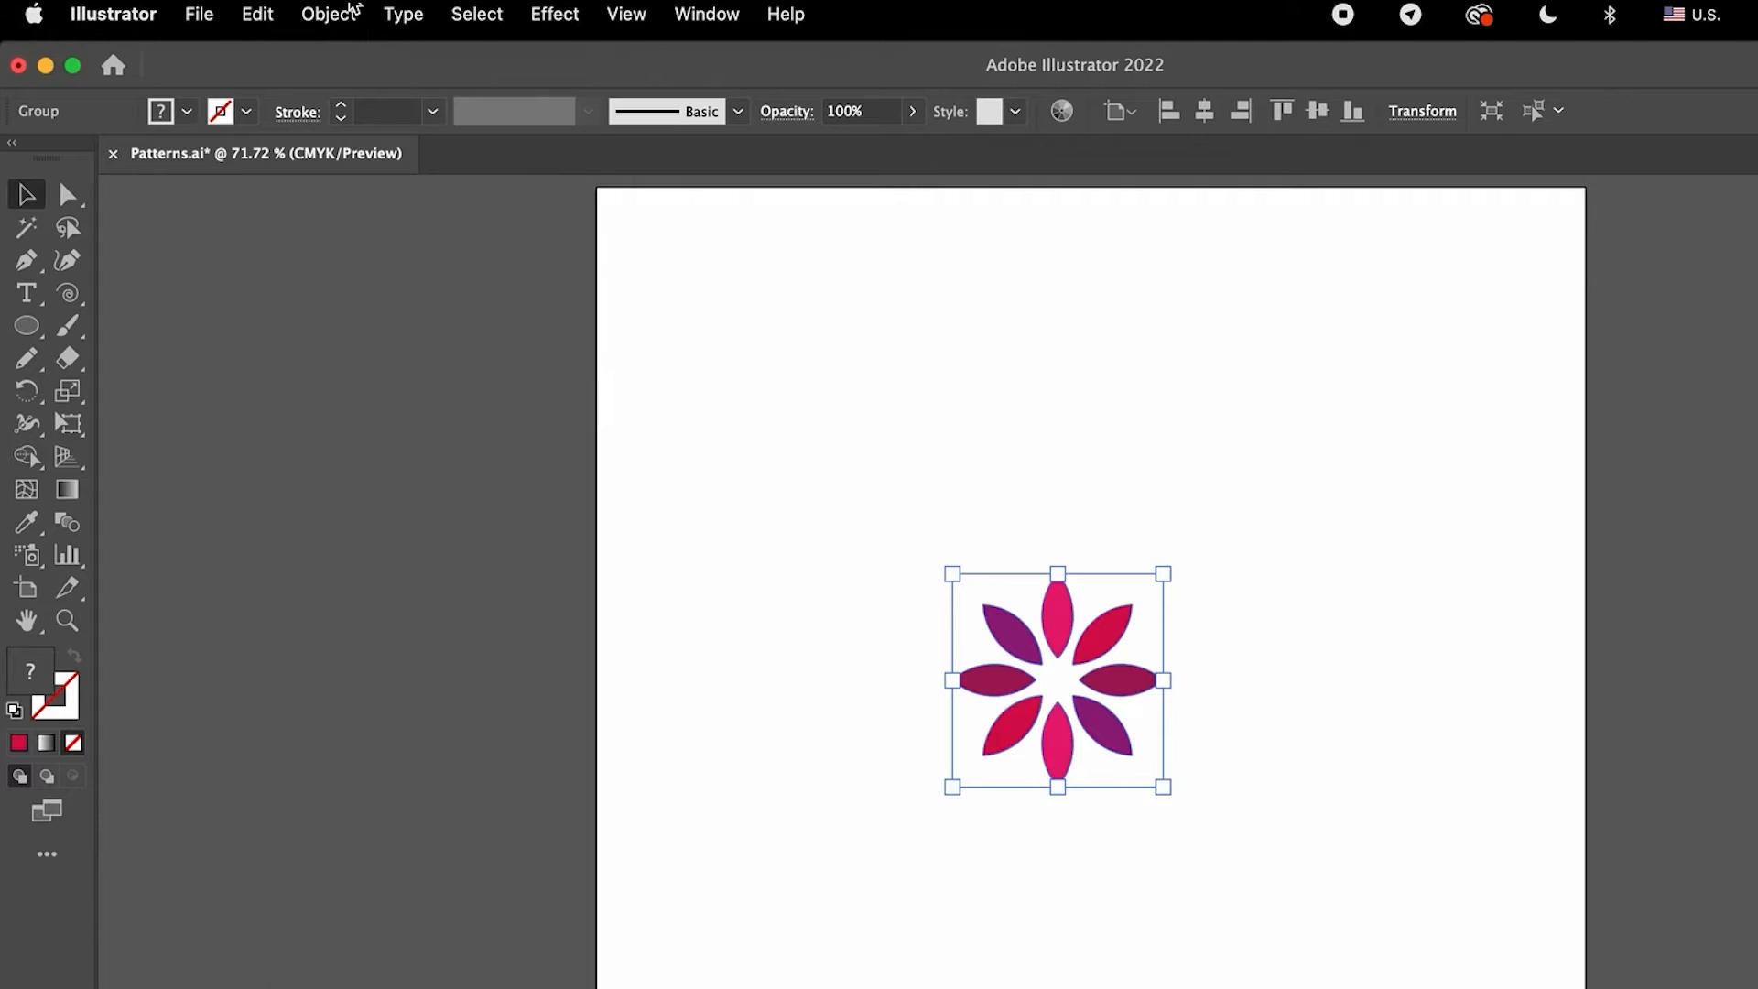
pyautogui.click(286, 8)
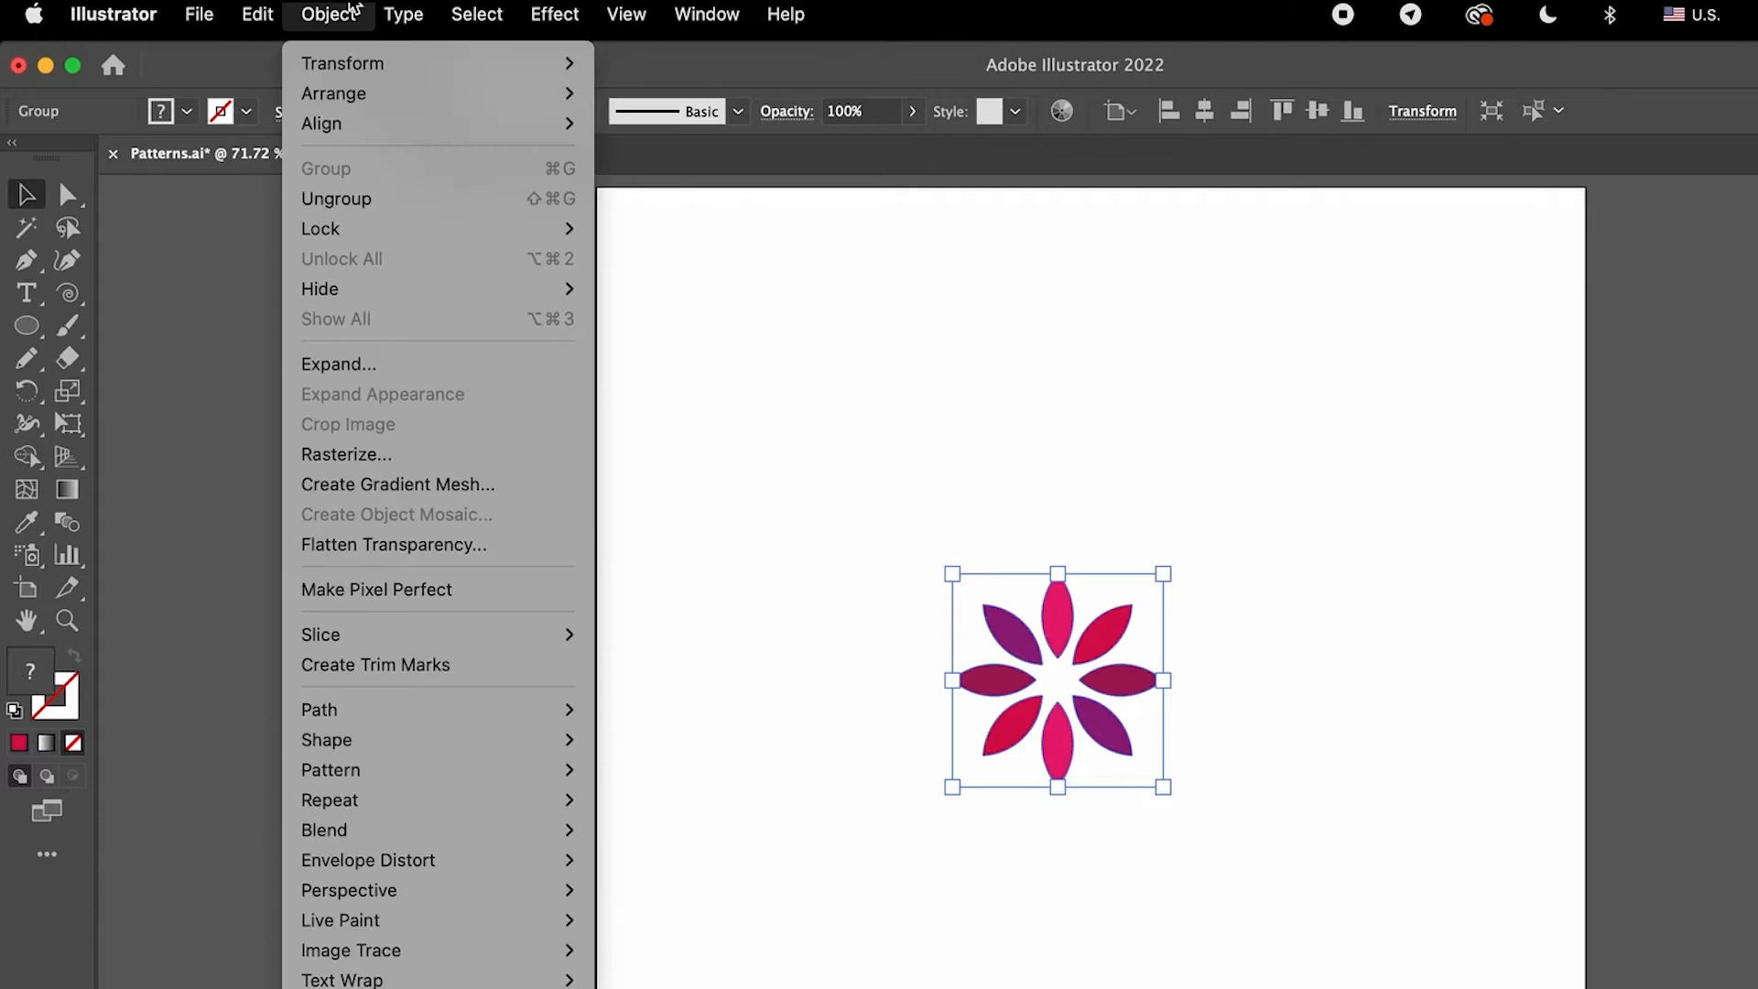
pyautogui.click(1146, 648)
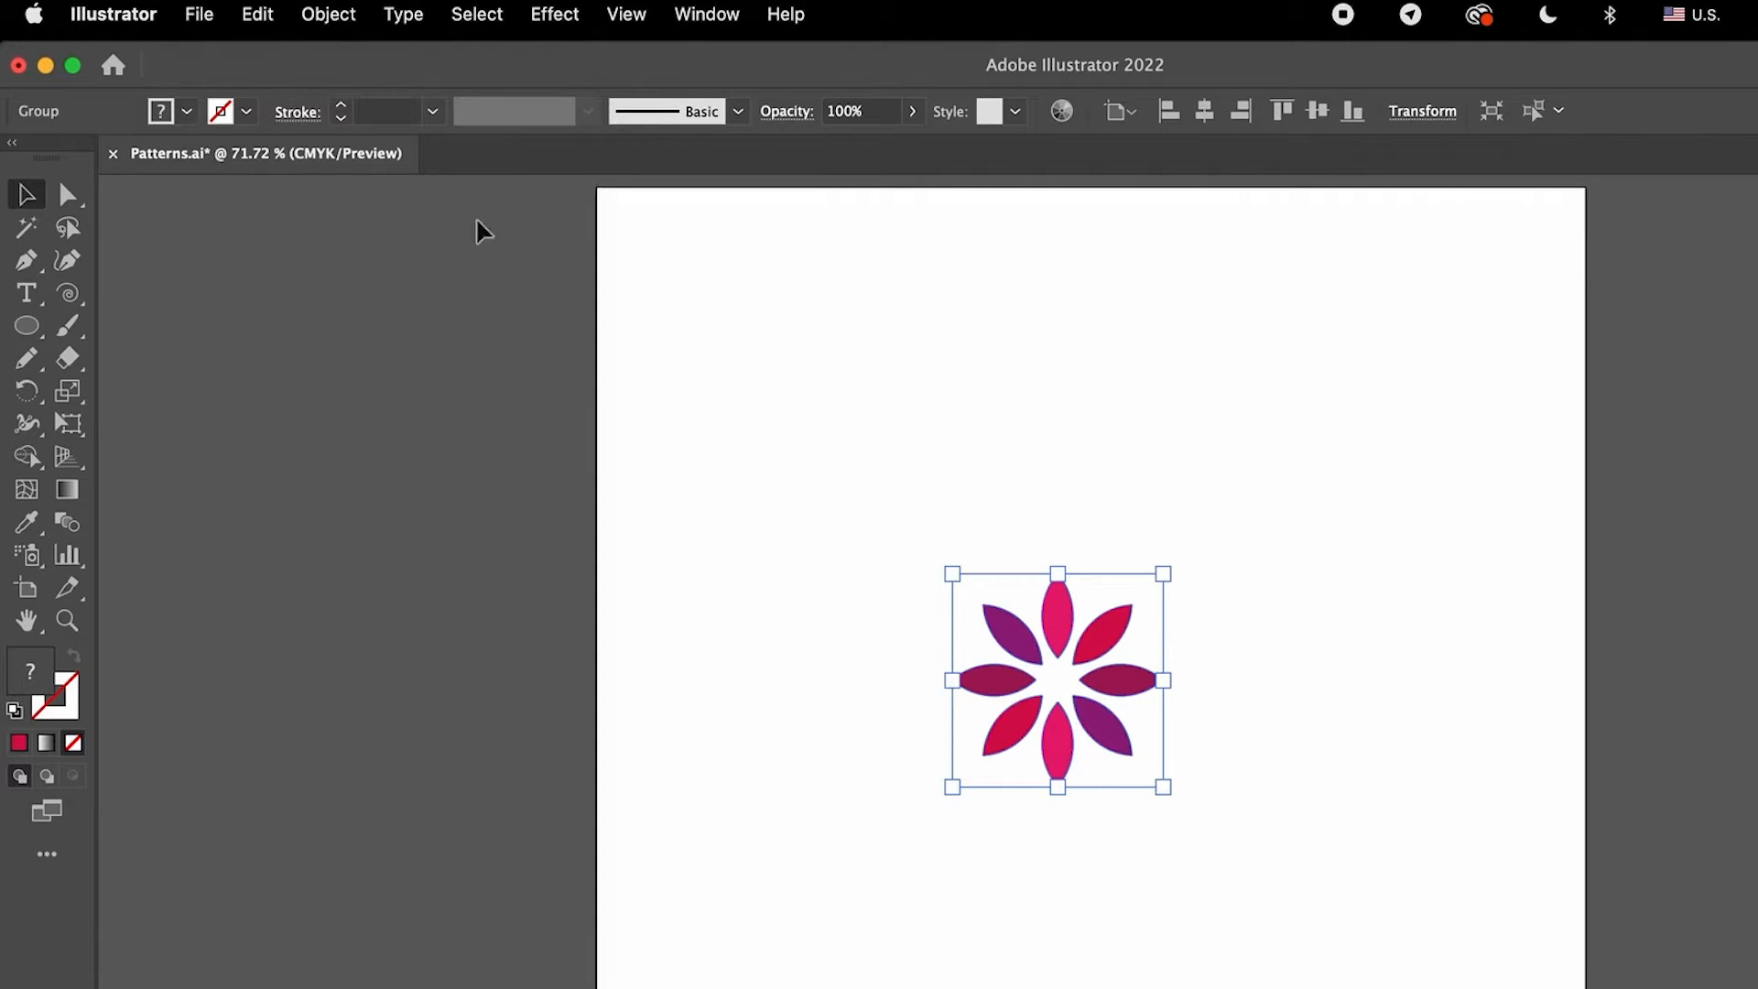
pyautogui.click(329, 14)
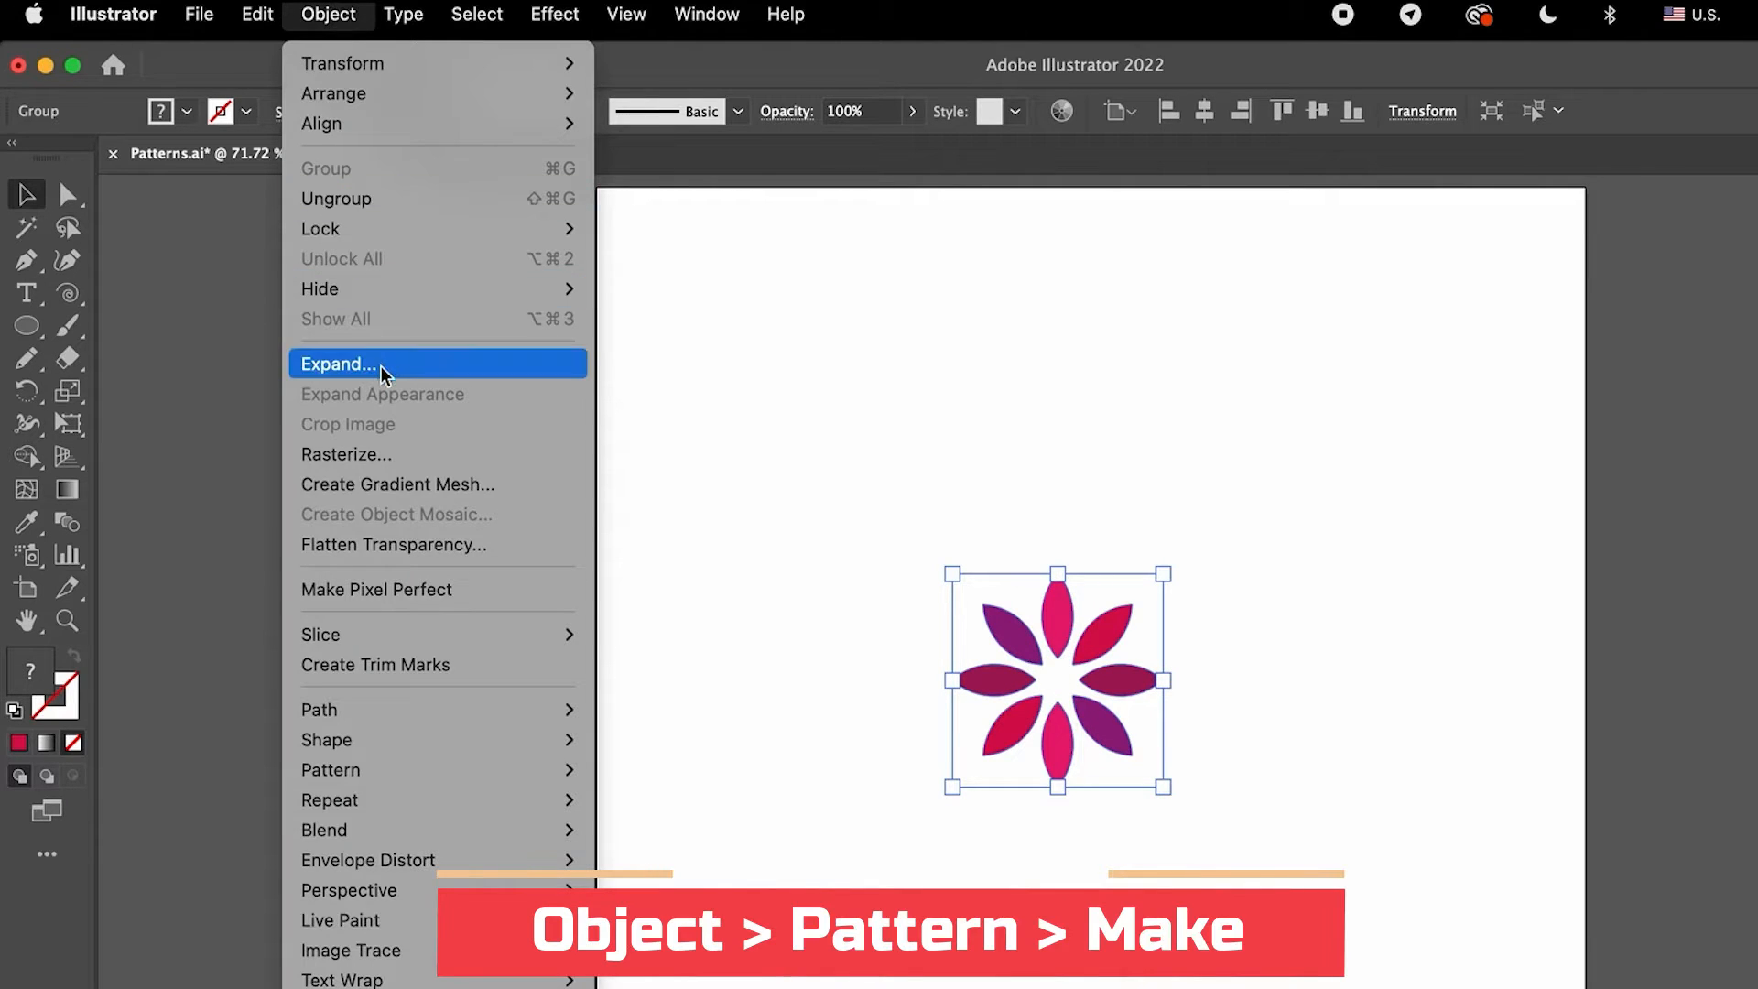
pyautogui.moveTo(357, 780)
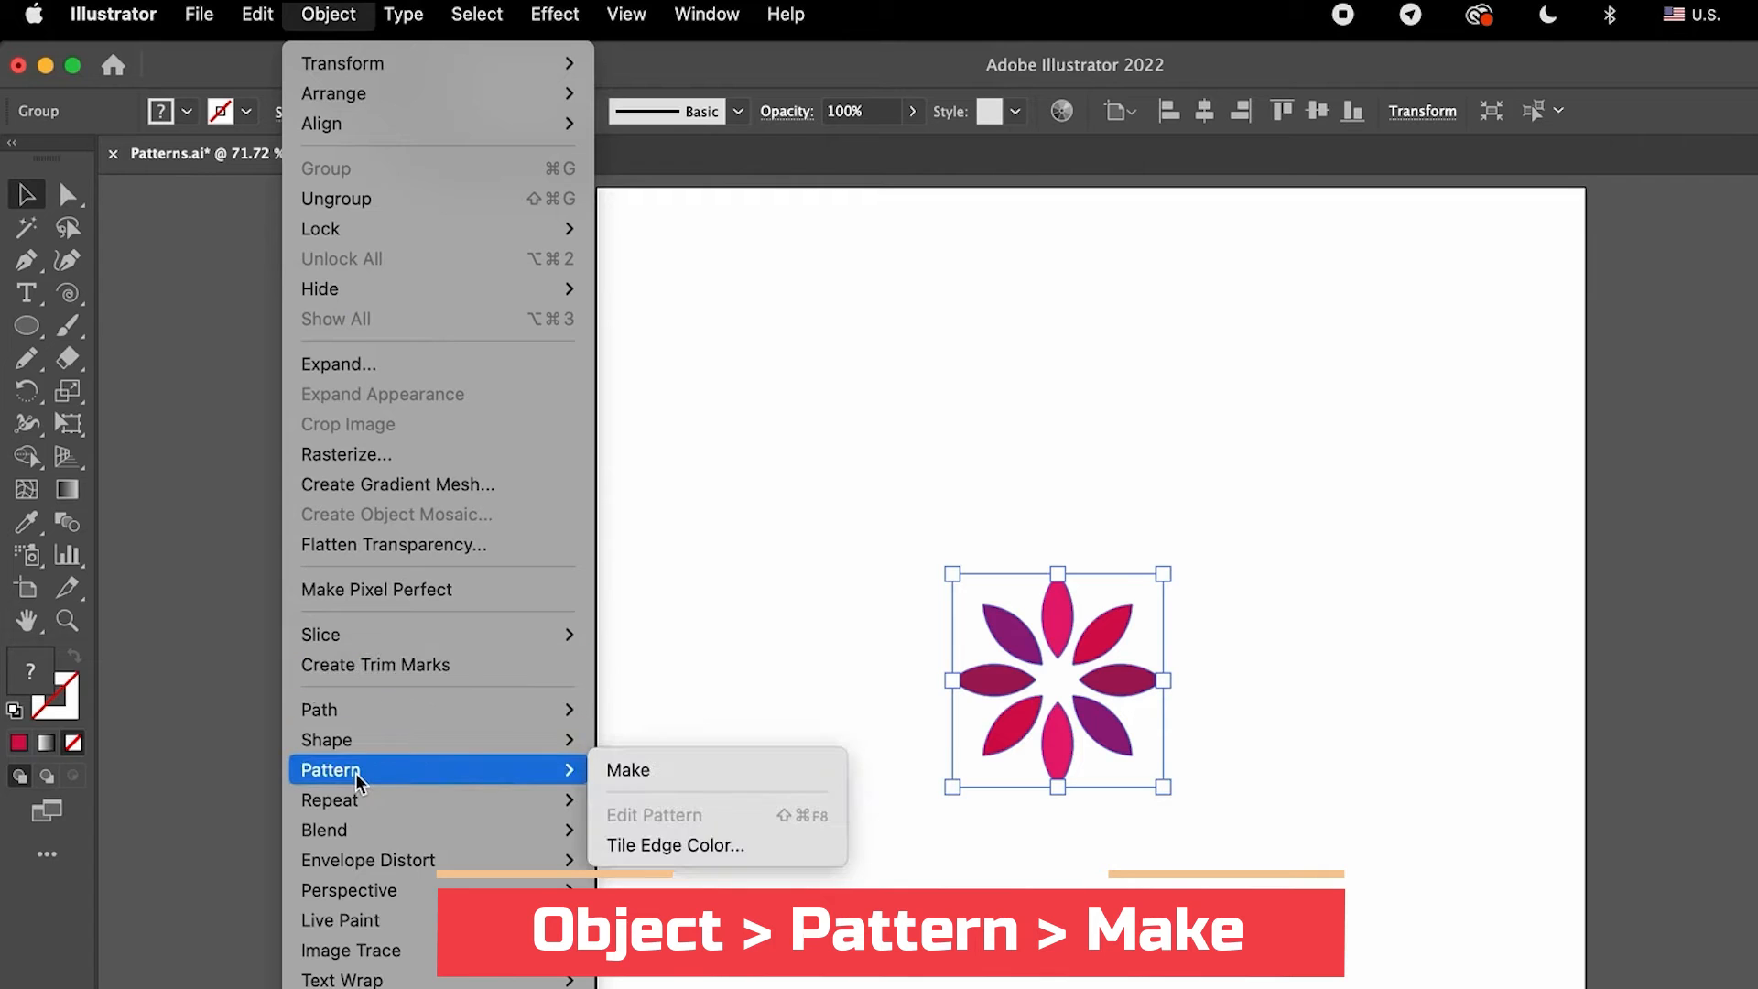
pyautogui.click(654, 770)
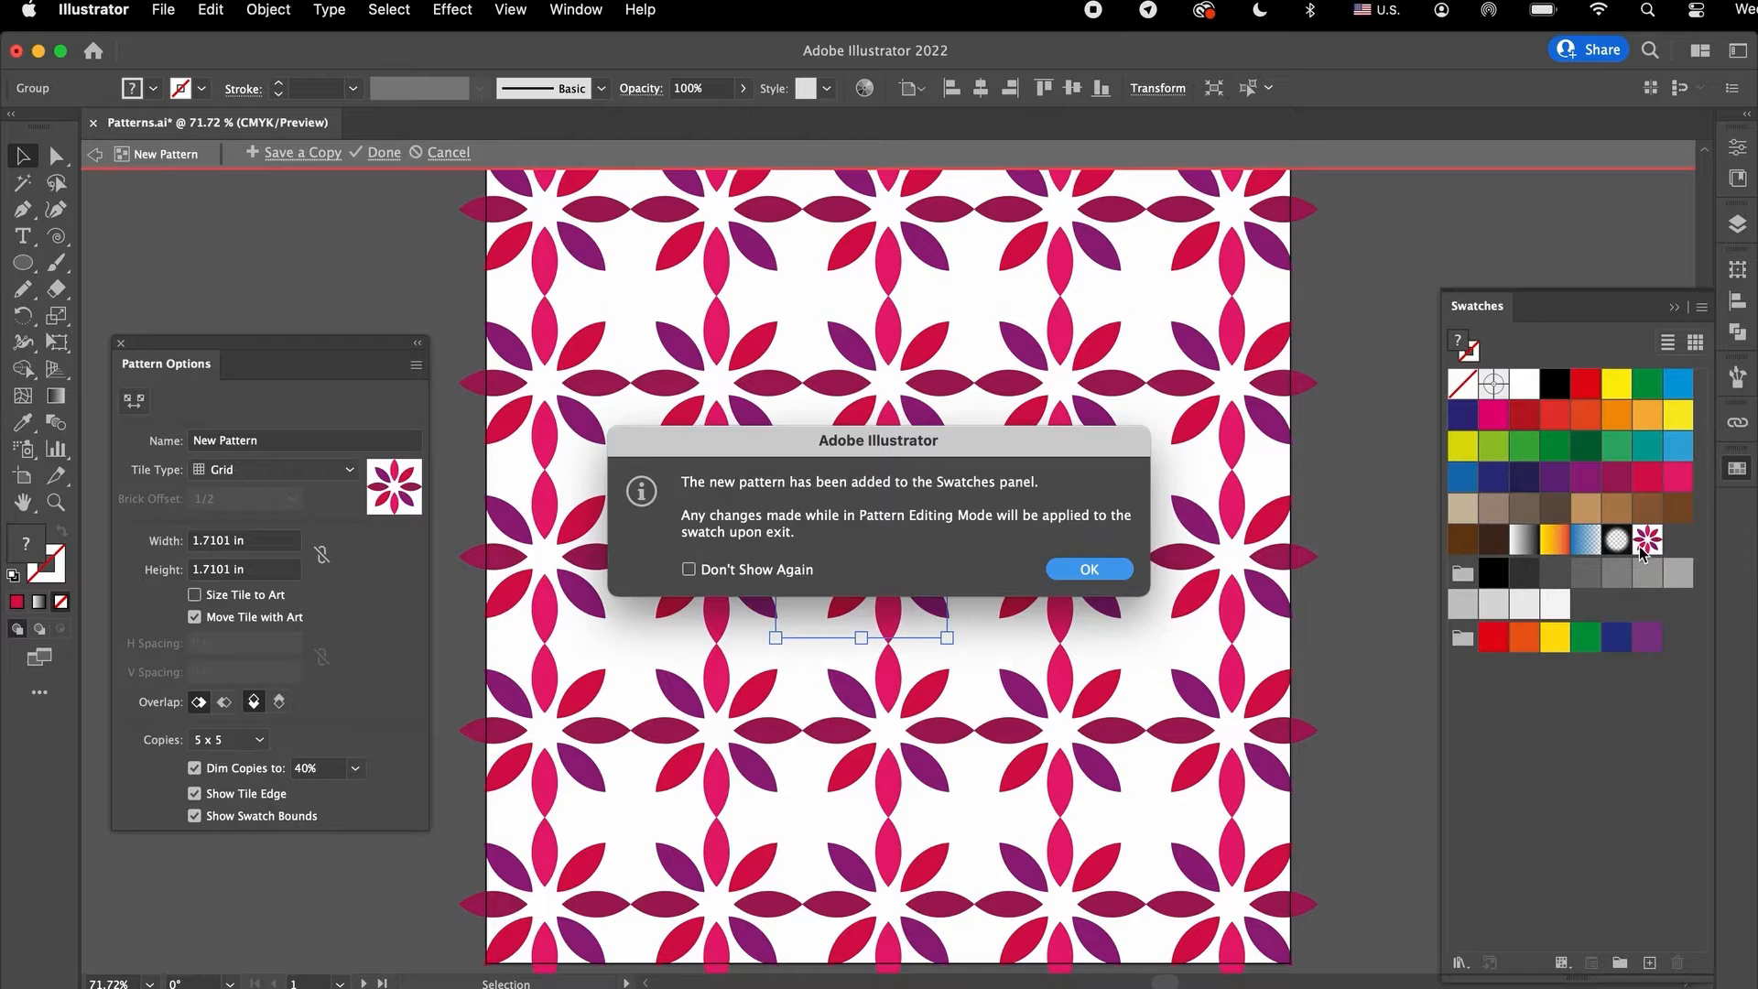
pyautogui.click(1089, 570)
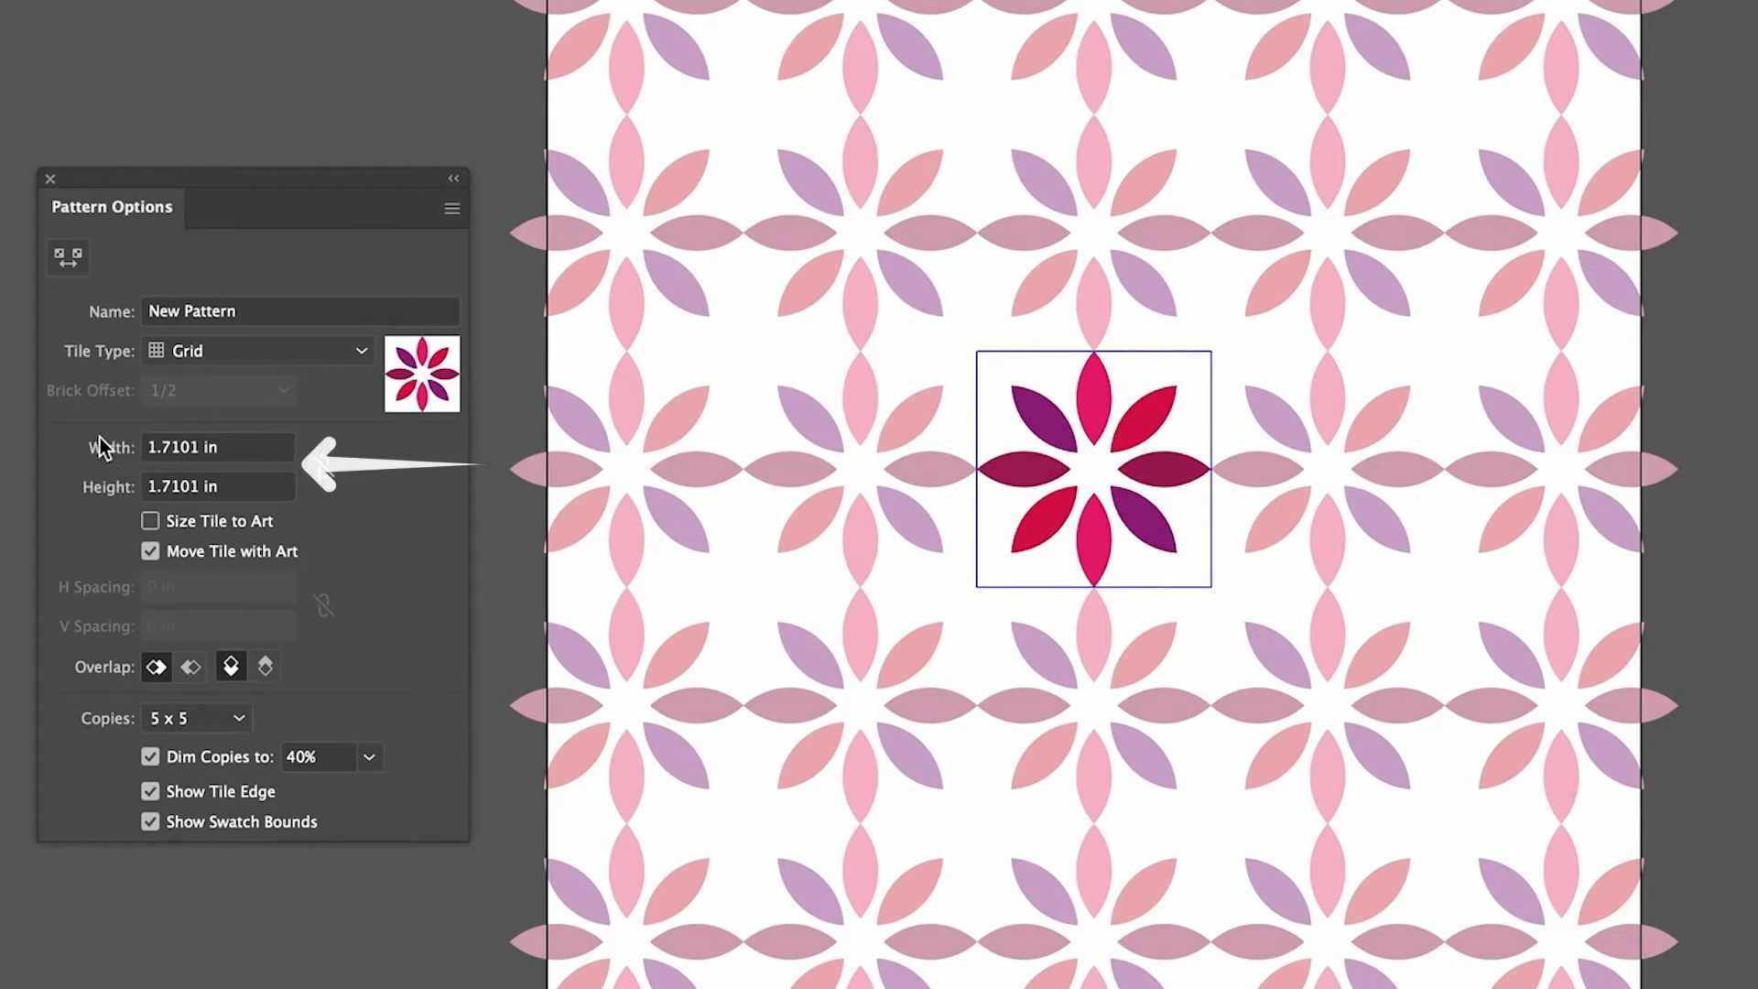
# Step: Try wider and narrower pattern tiles, then set the tile width to 1.75 in
pyautogui.click(238, 443)
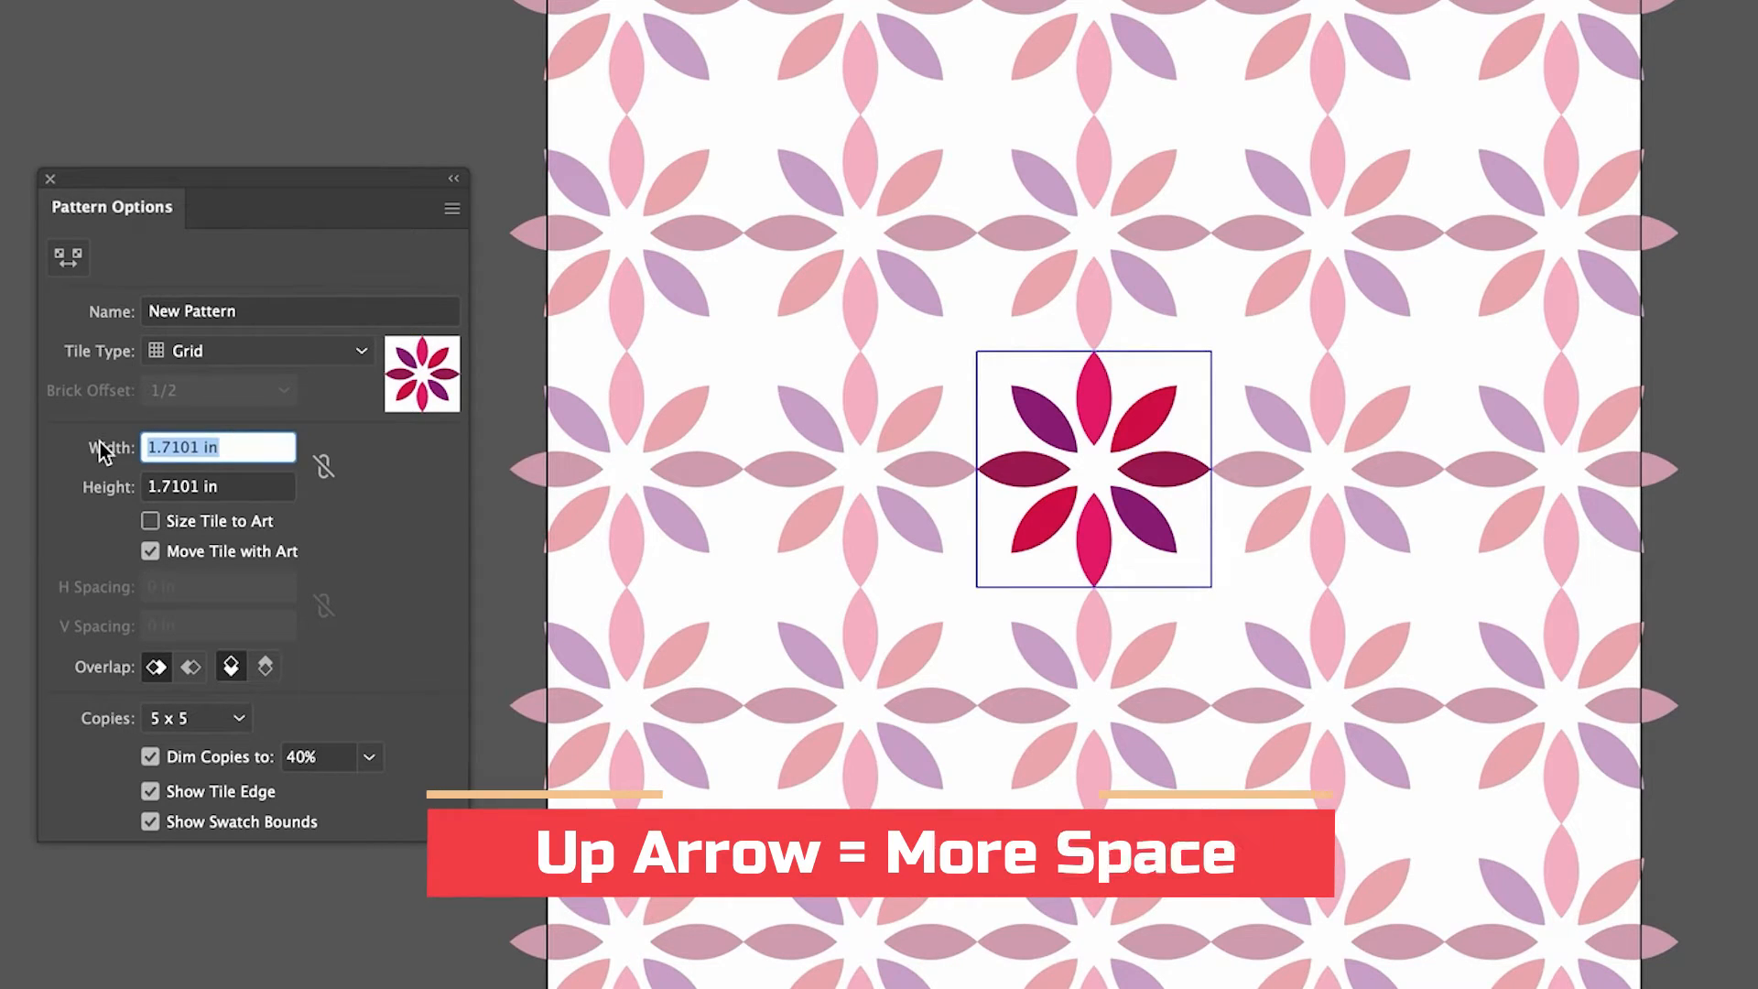
pyautogui.press('Up')
pyautogui.press('Up')
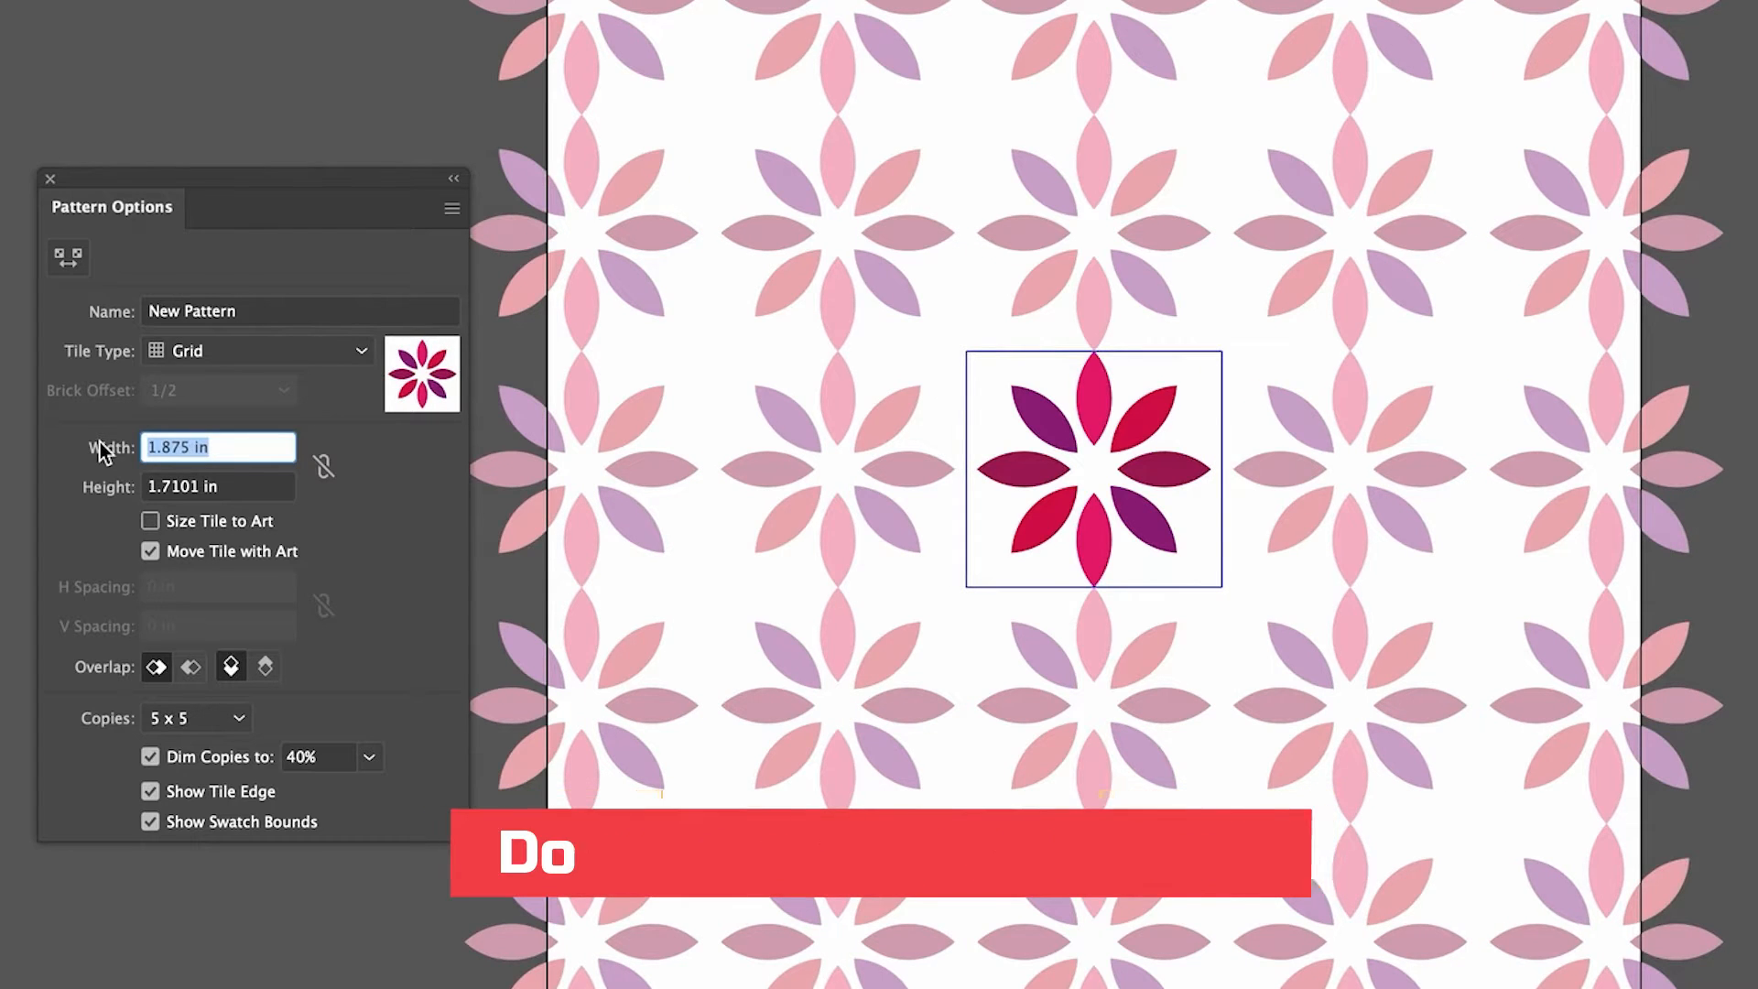
pyautogui.press('Down')
pyautogui.press('Down')
pyautogui.press('Down')
pyautogui.press('Down')
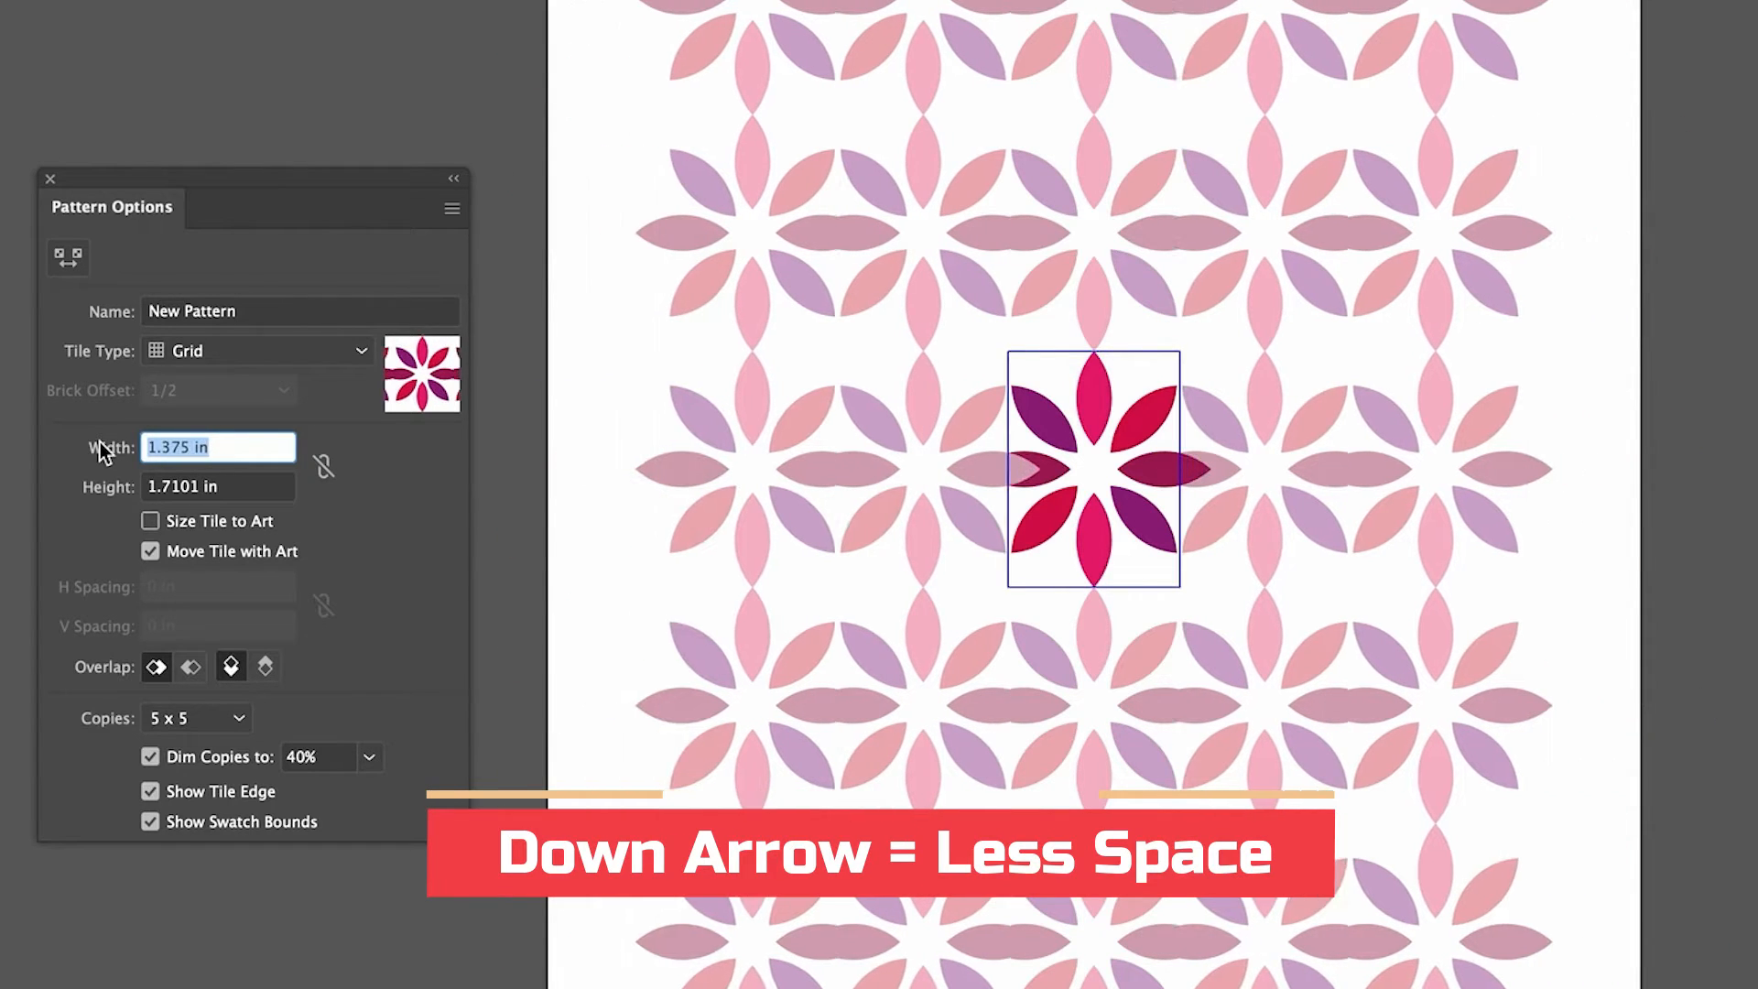
pyautogui.press('Up')
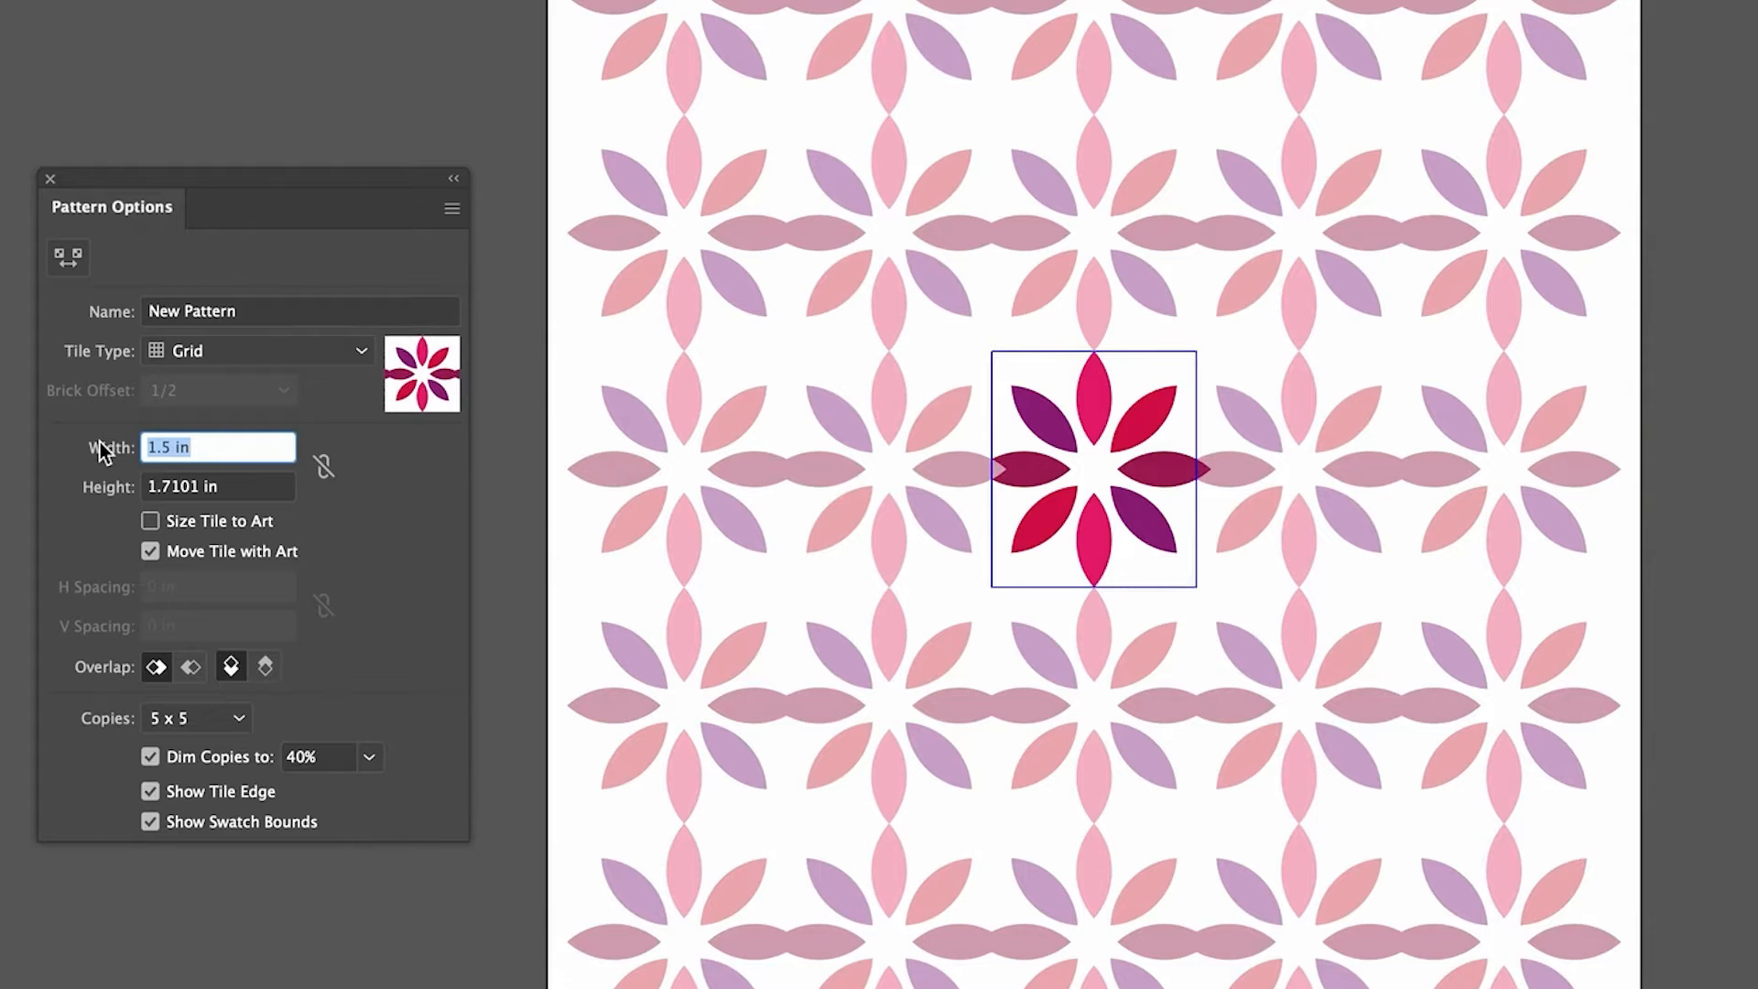
pyautogui.press('Up')
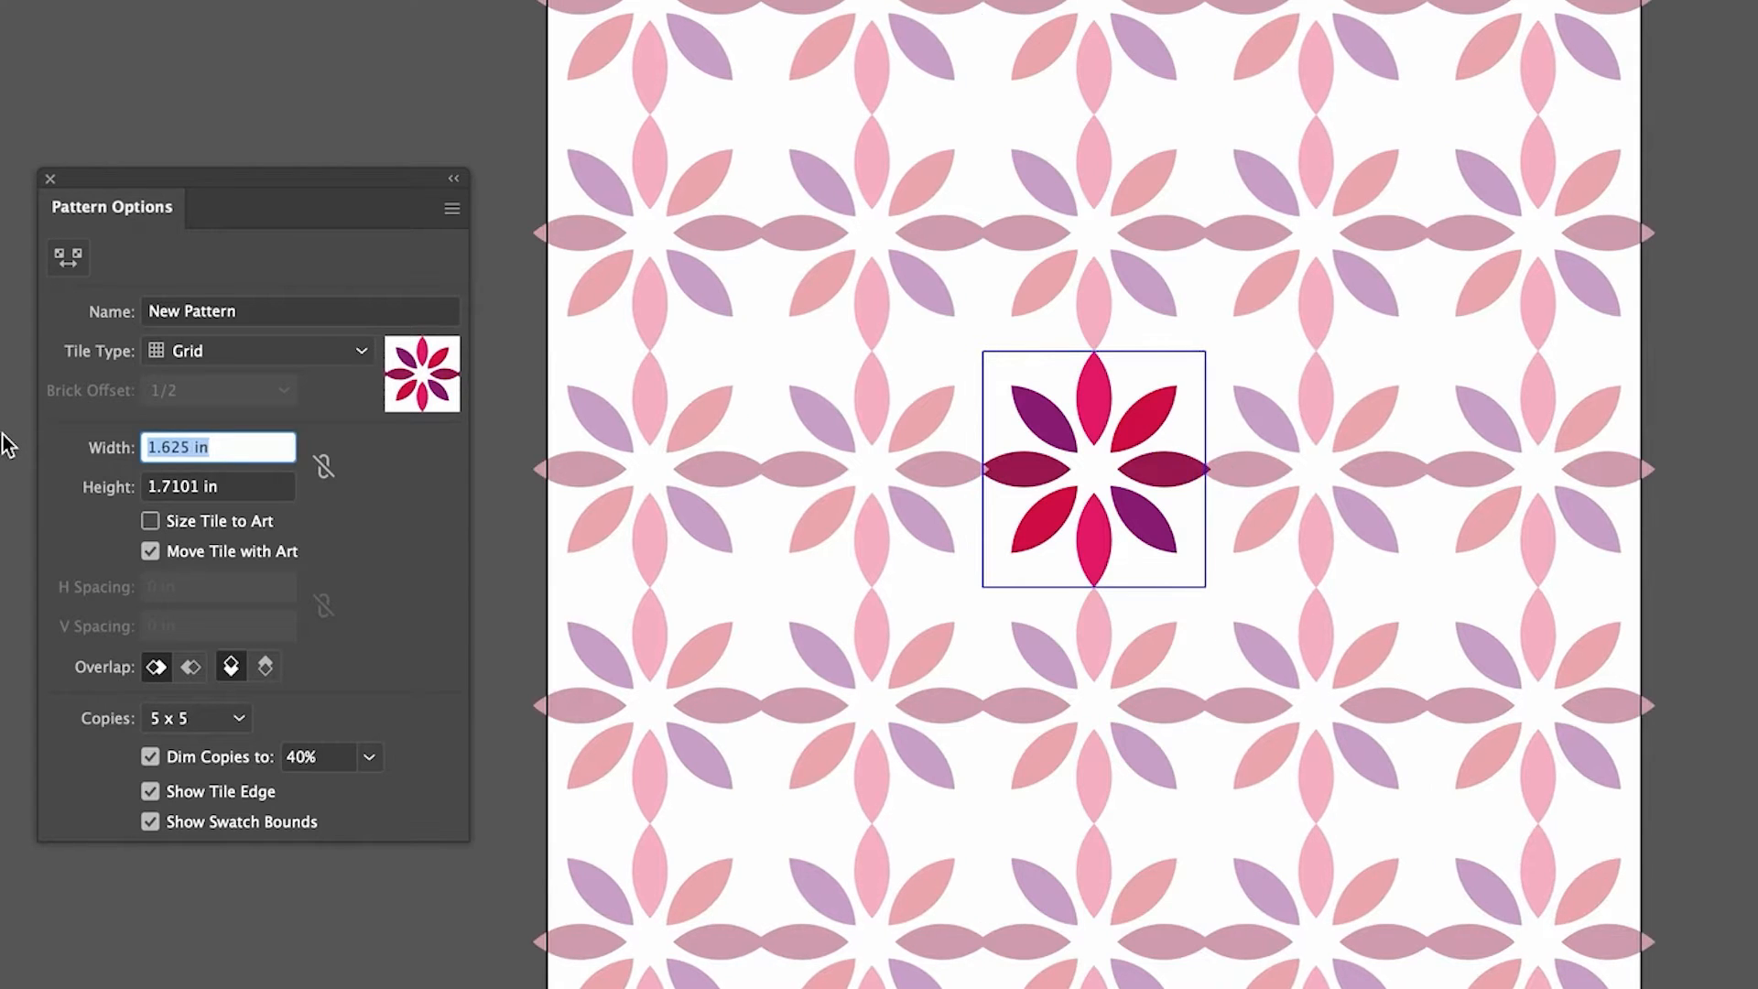
pyautogui.press('Up')
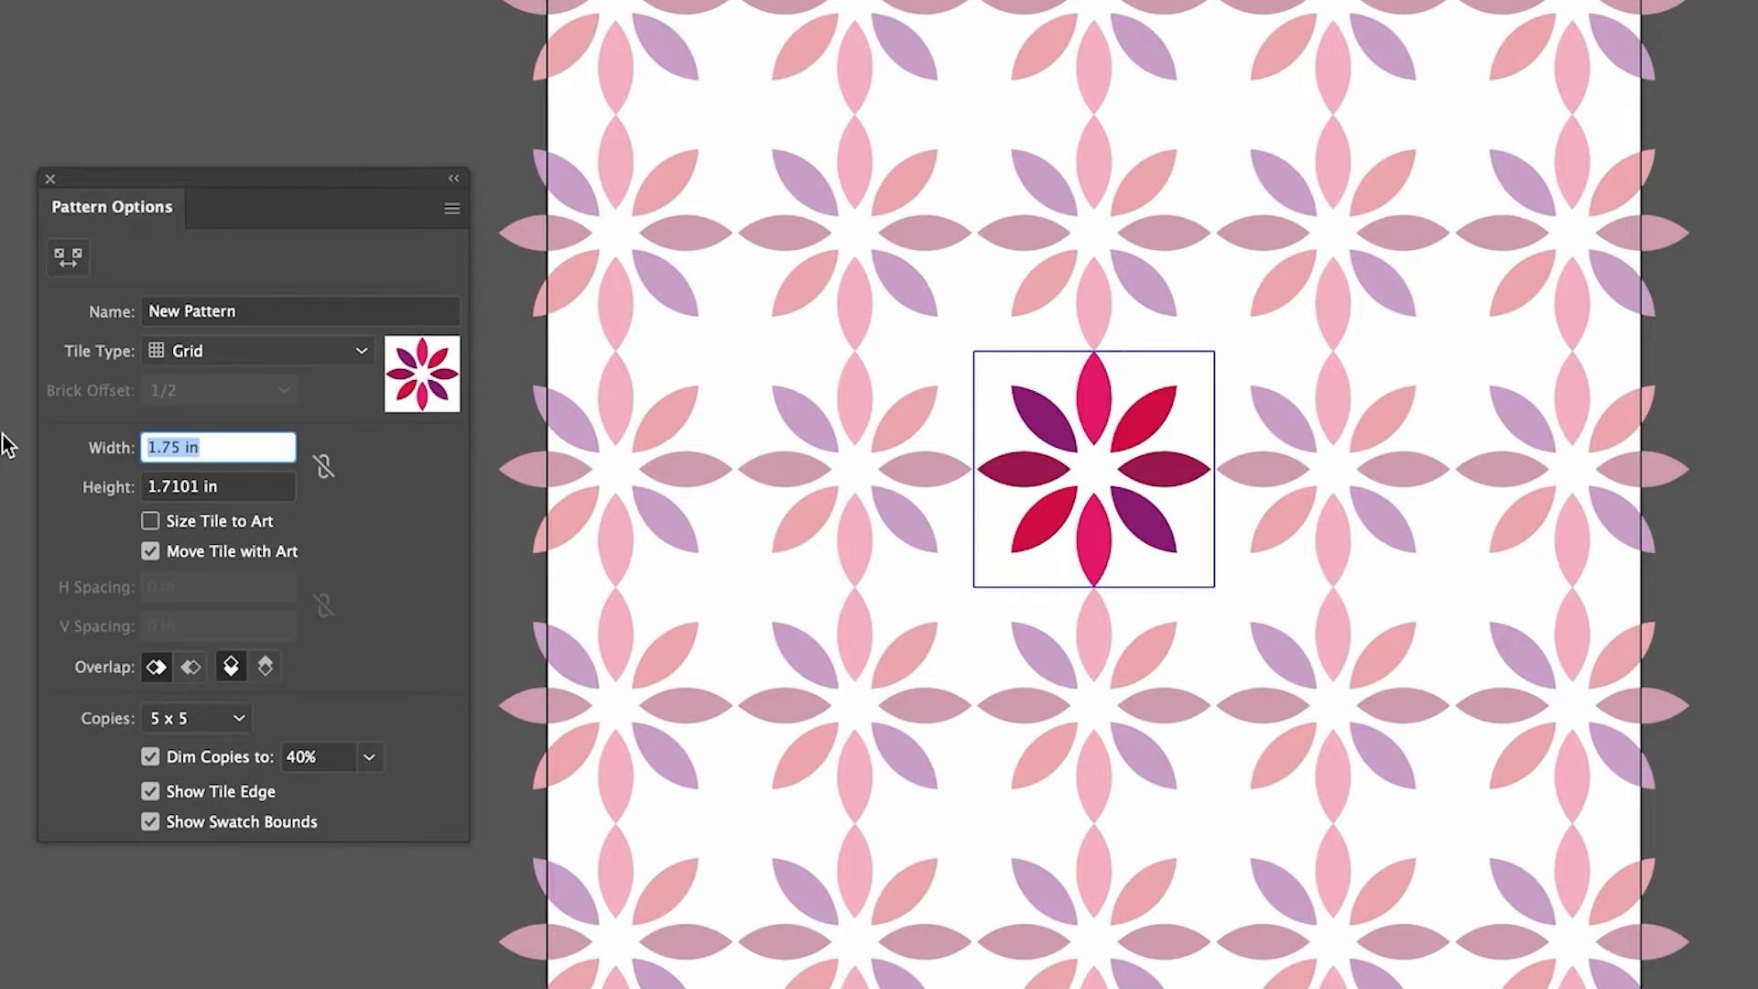
# Step: Try the Brick by Row, Brick by Column and Hex by Column tile types on the flower pattern
pyautogui.click(201, 350)
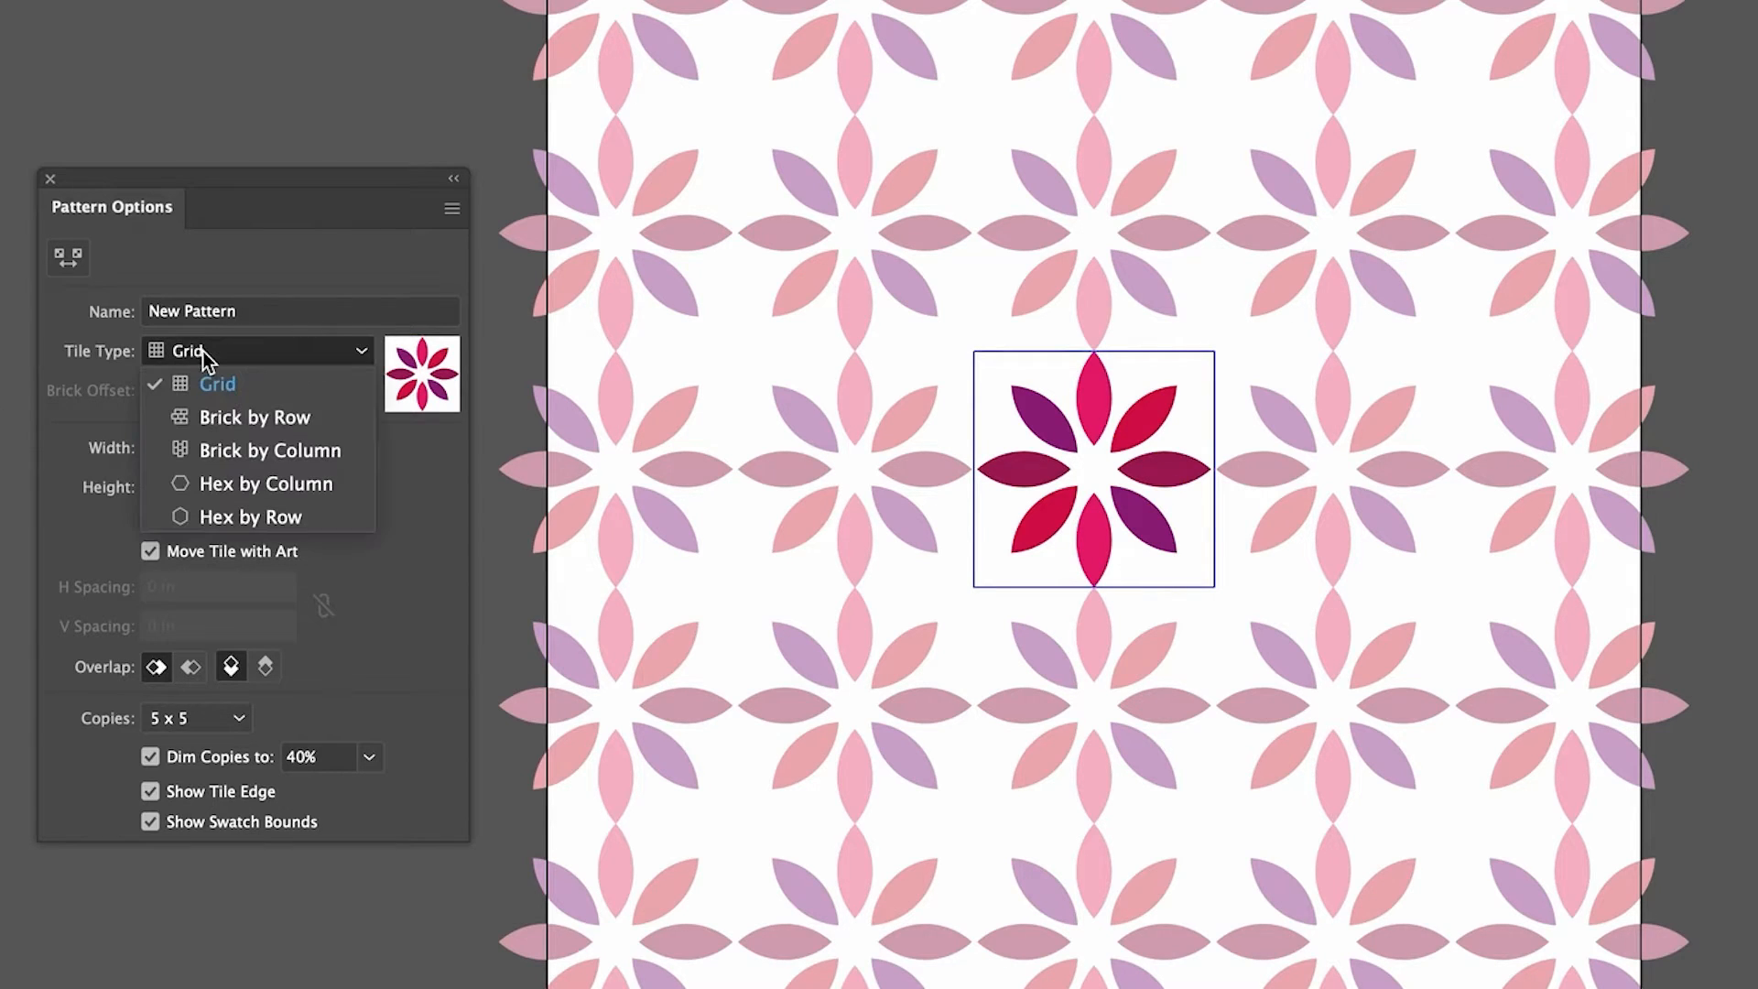
pyautogui.click(222, 418)
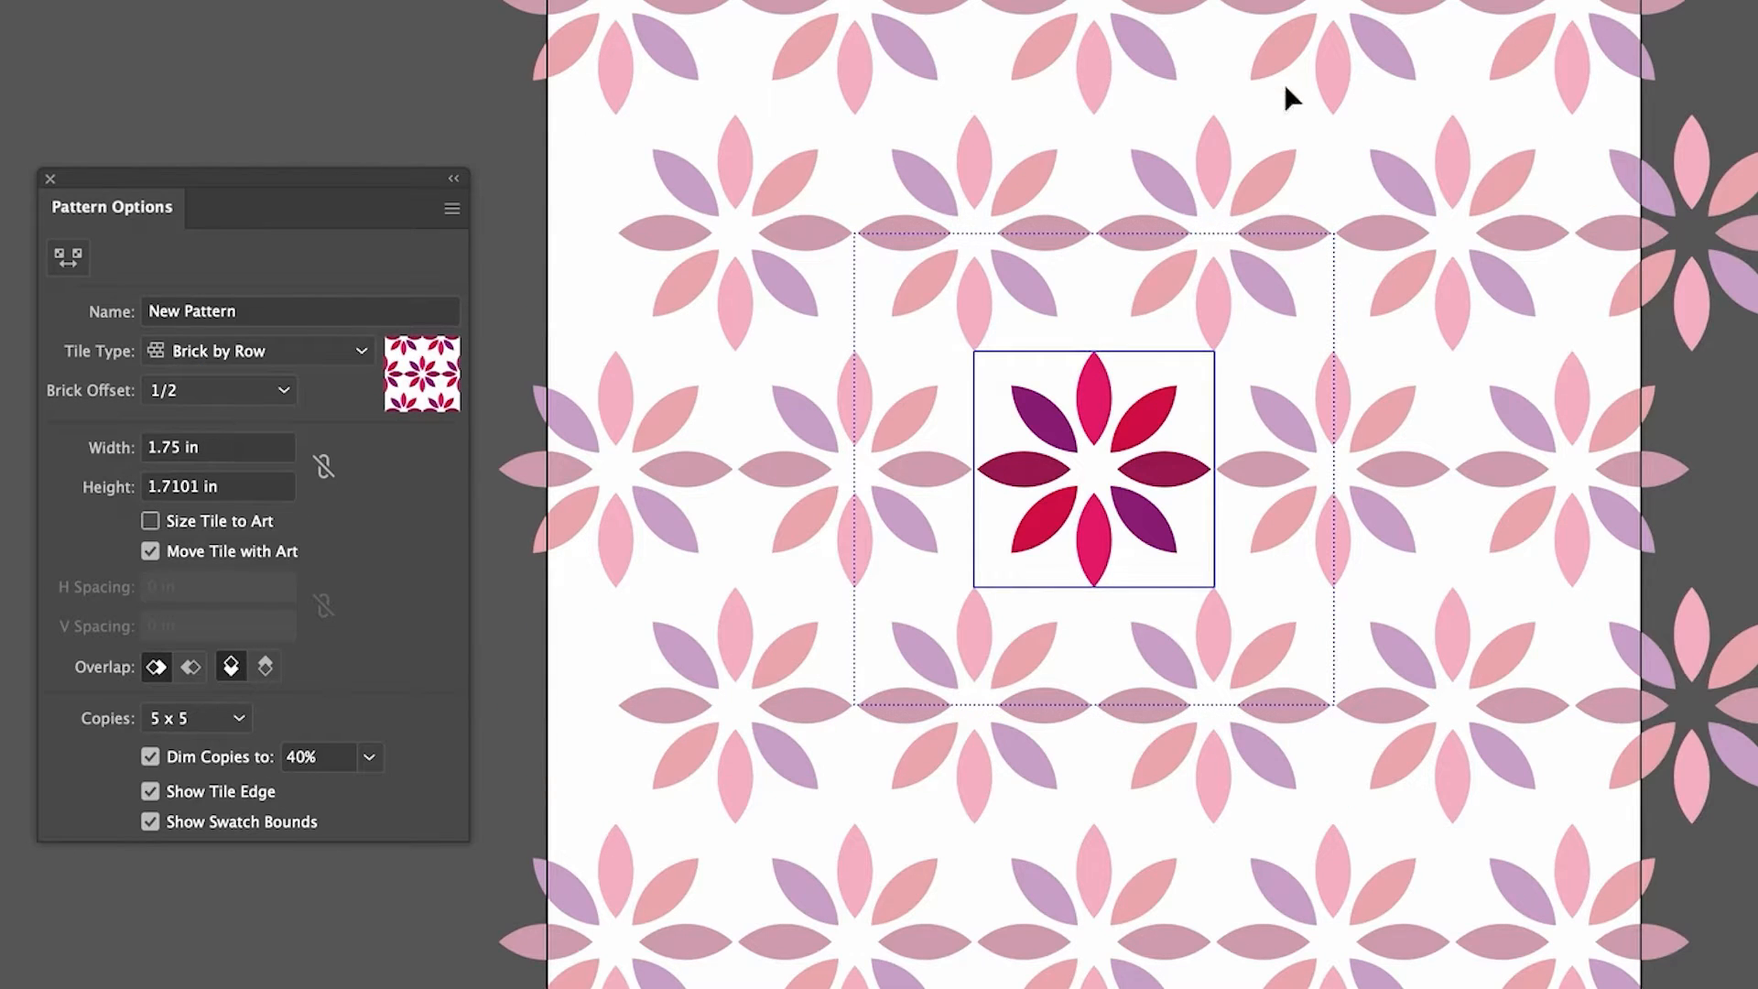
pyautogui.click(263, 354)
pyautogui.click(272, 453)
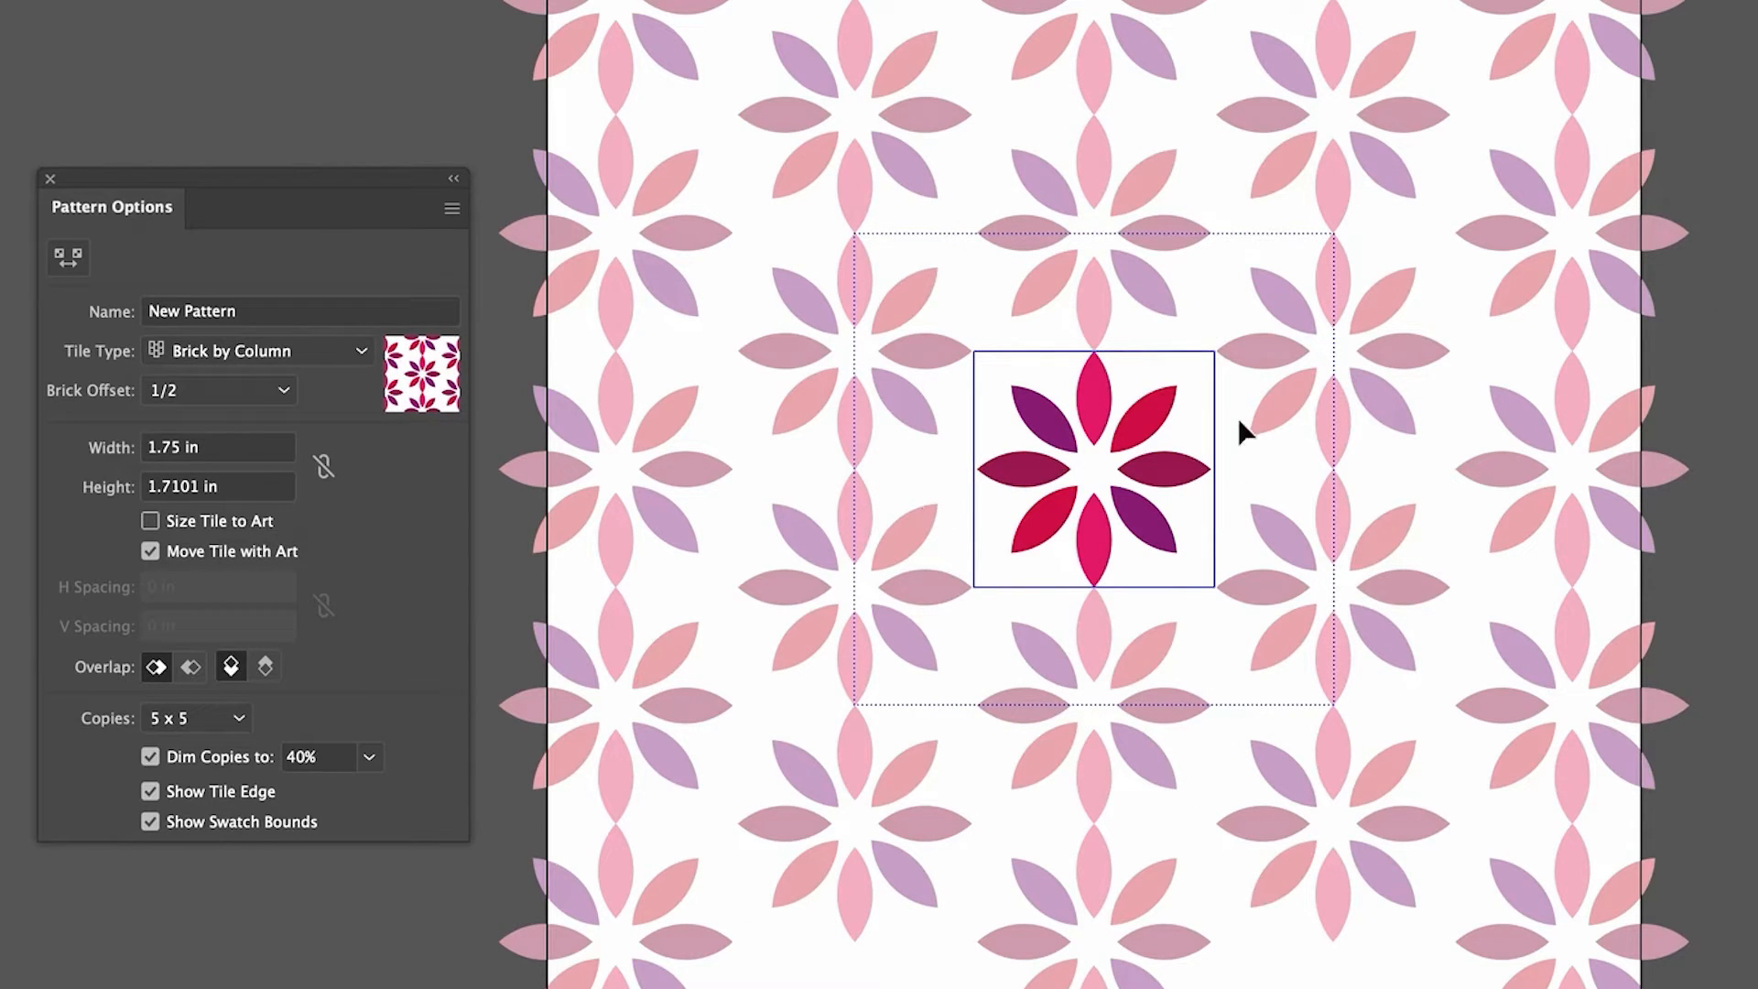
pyautogui.click(310, 350)
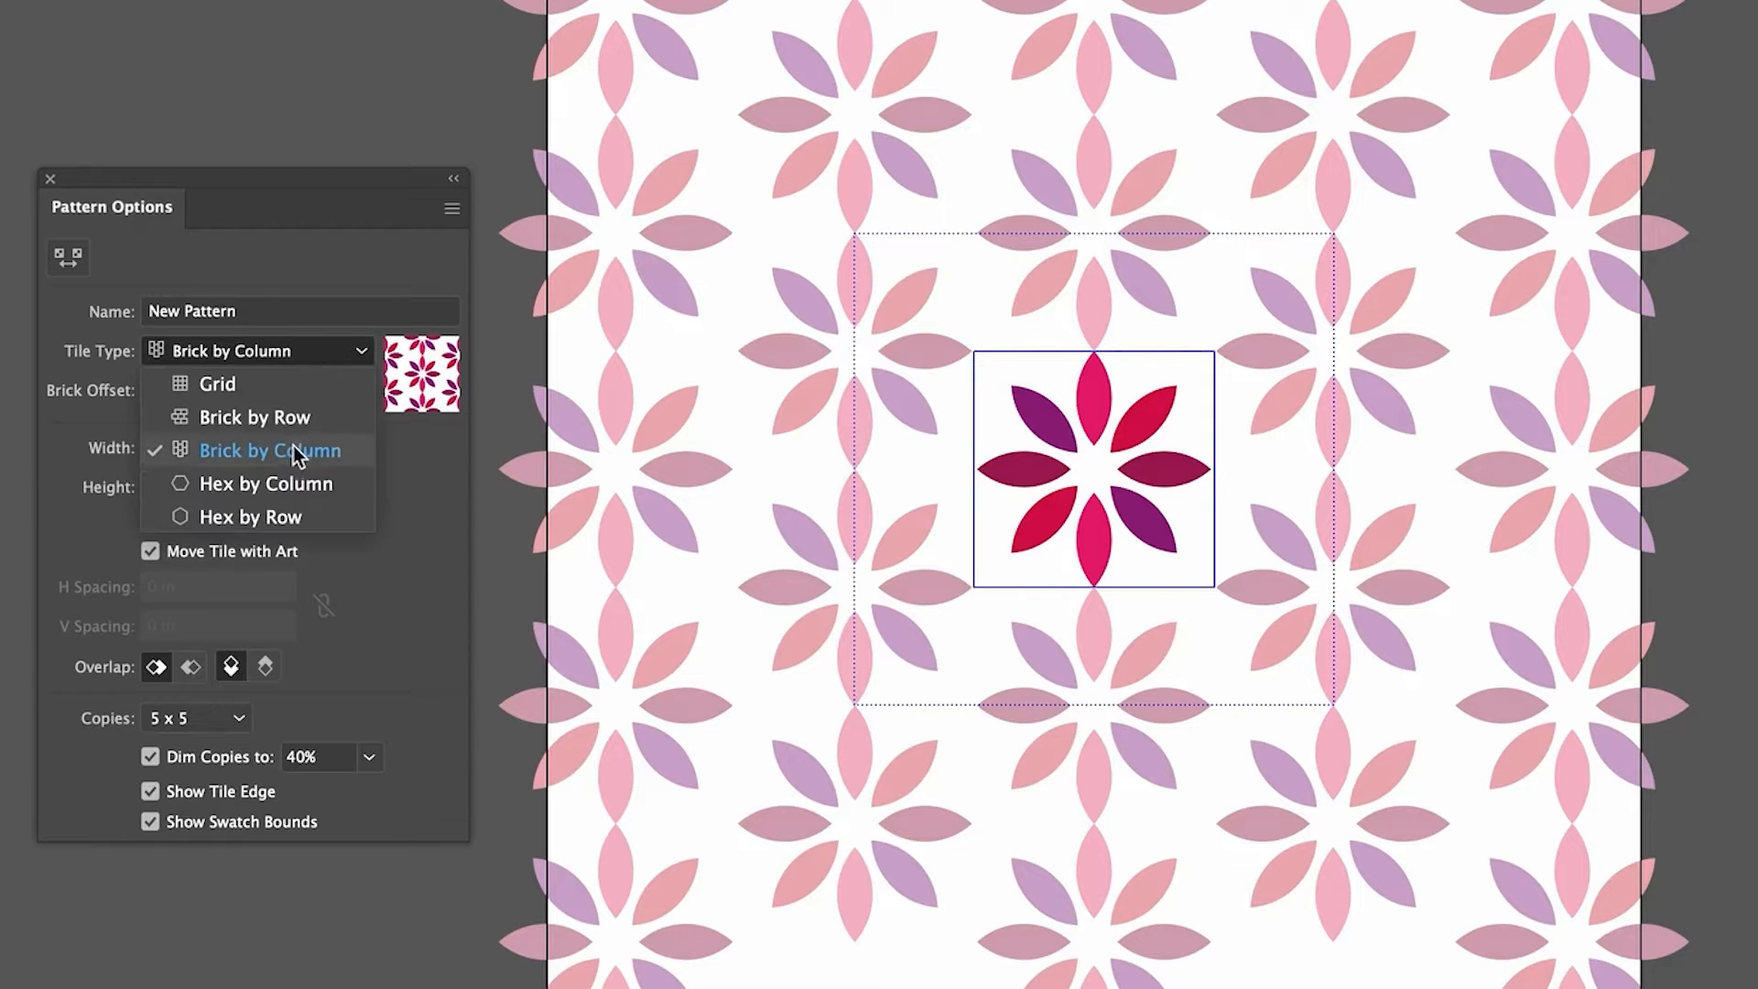
pyautogui.click(295, 486)
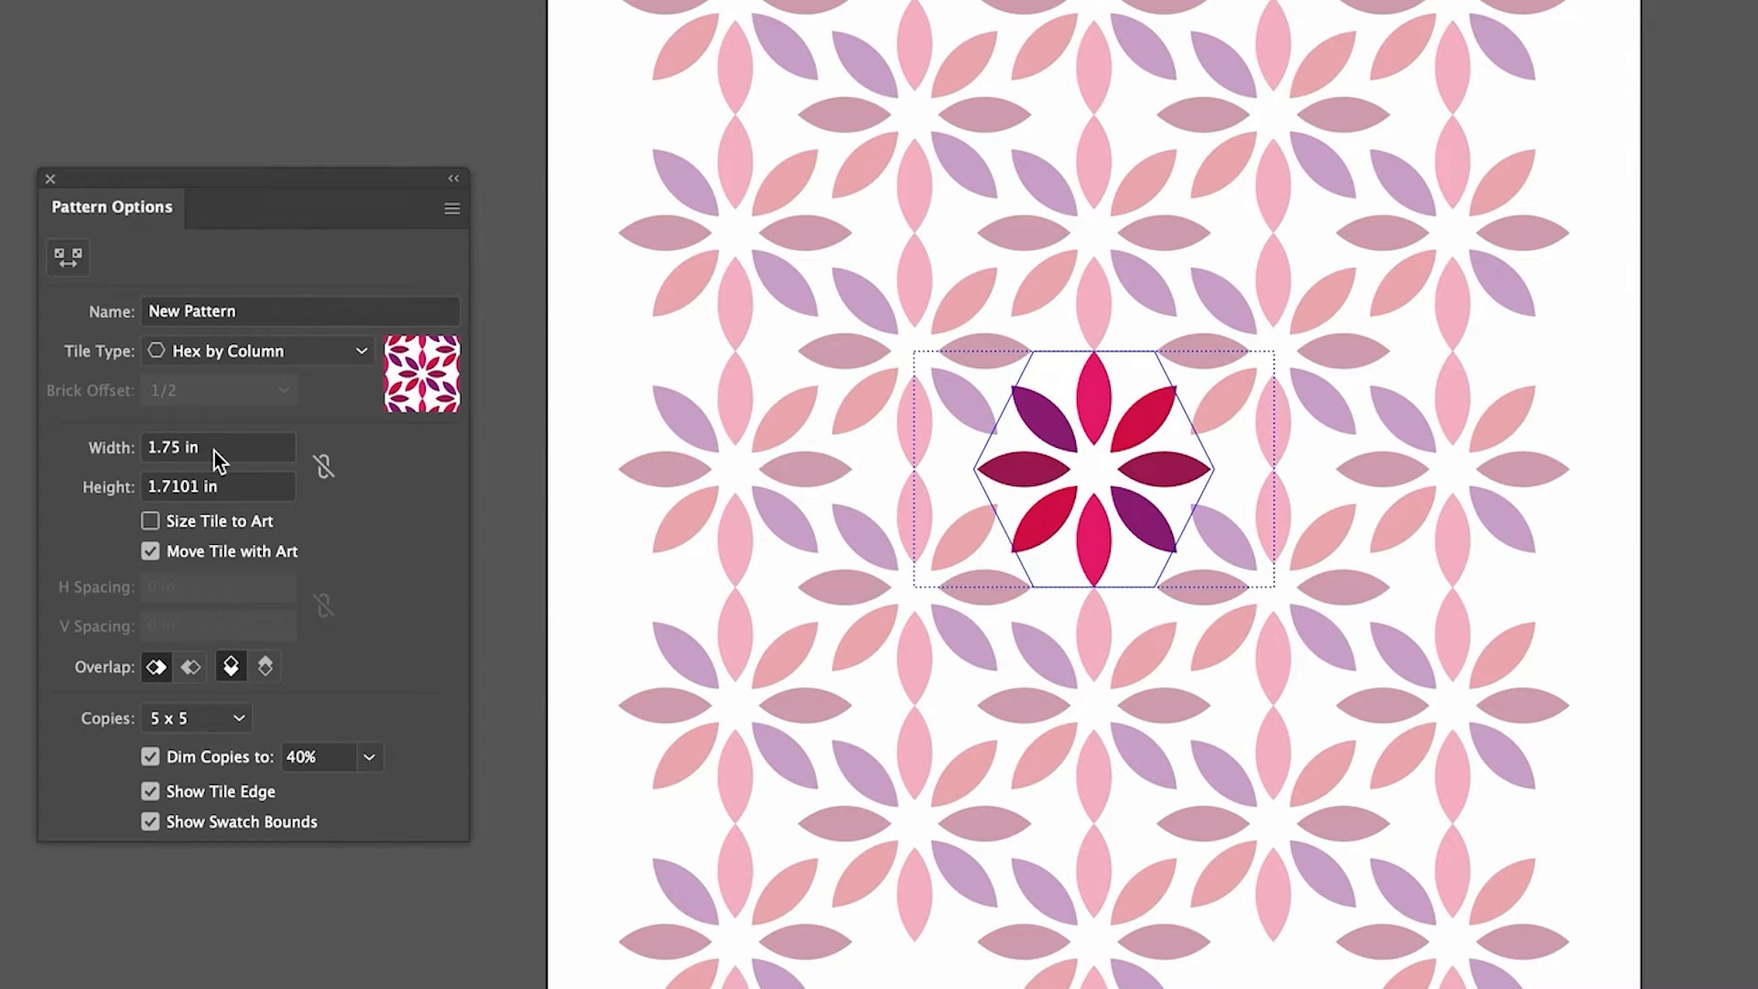
# Step: Set the pattern's tile type to Hex by Row and finish editing the pattern
pyautogui.click(251, 352)
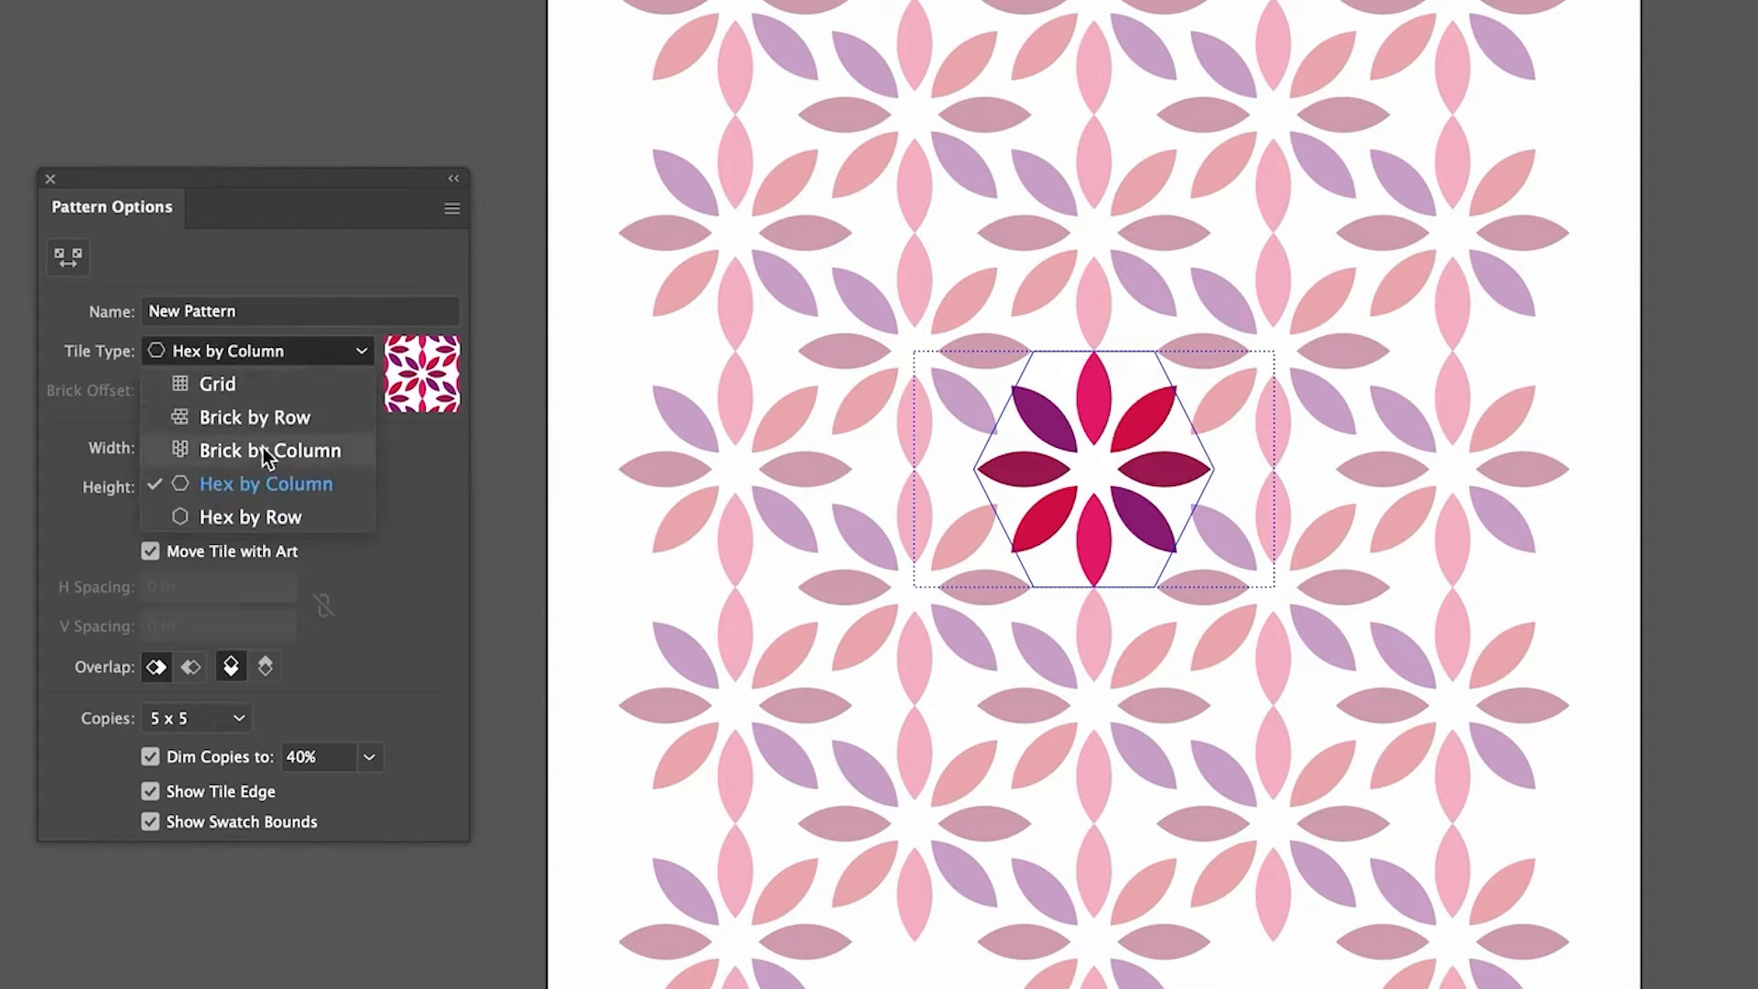
pyautogui.click(271, 519)
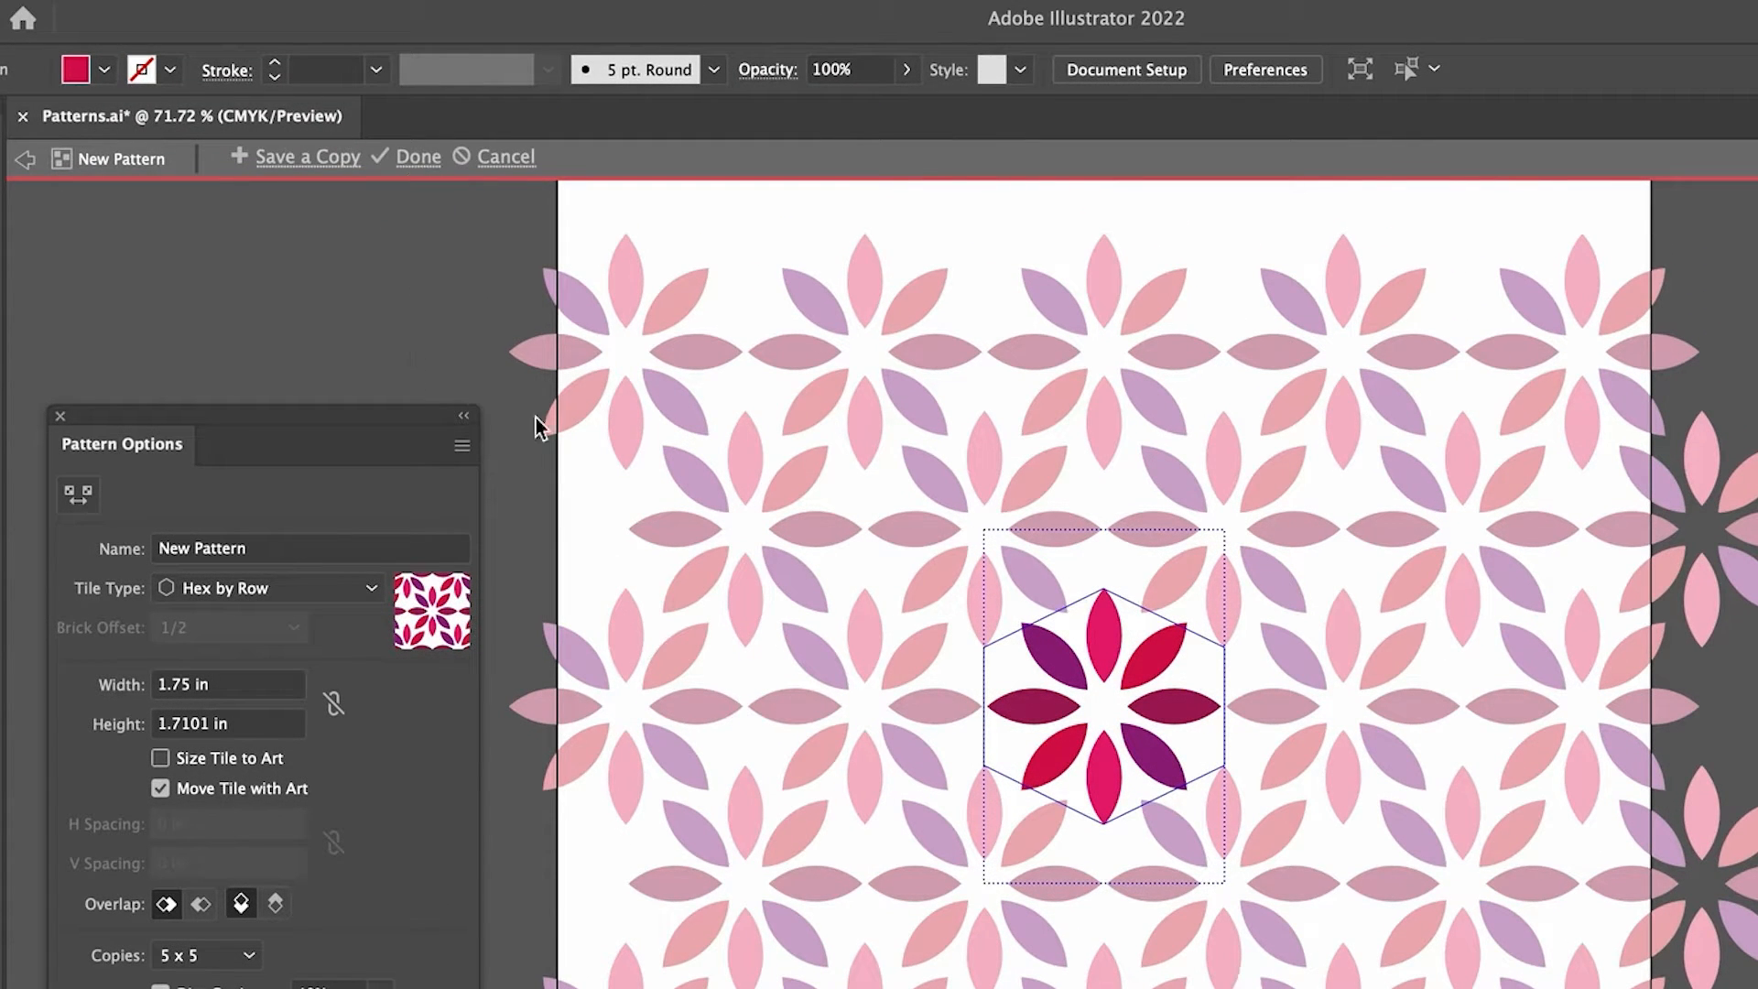
pyautogui.click(417, 156)
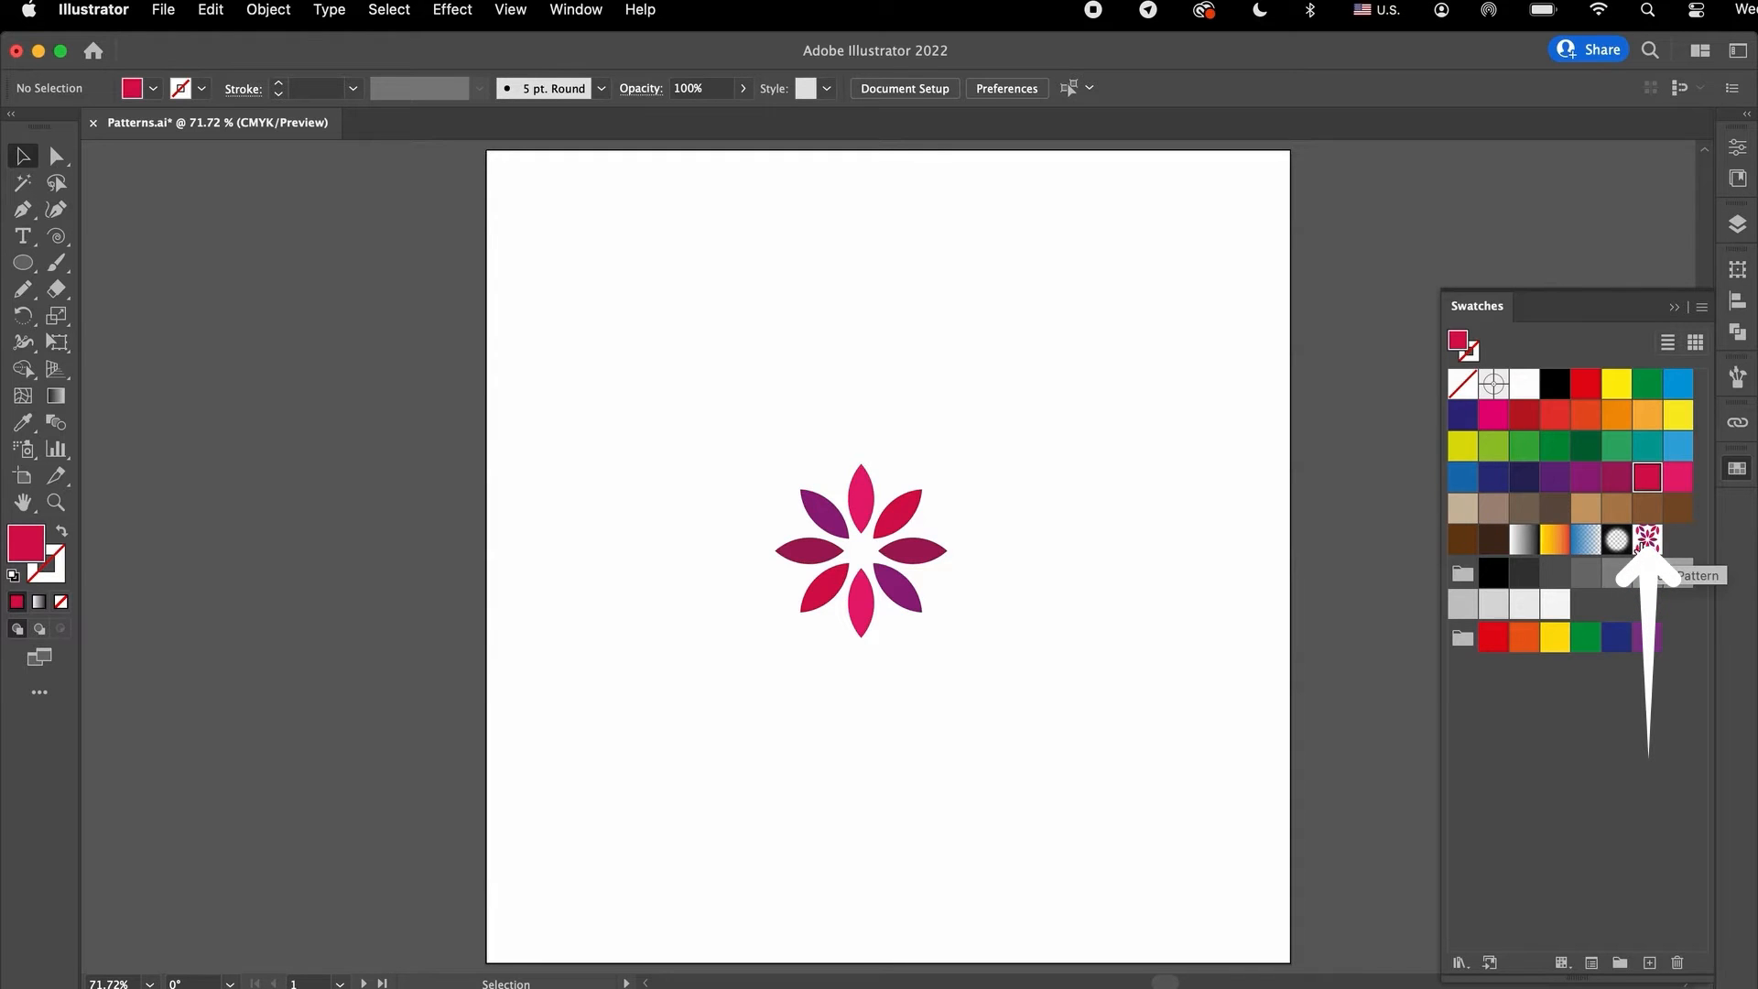
# Step: Move the original multicolored flower off the artboard onto the empty canvas beside it
pyautogui.moveTo(718, 401); pyautogui.dragTo(1053, 684)
pyautogui.moveTo(930, 563); pyautogui.dragTo(337, 561)
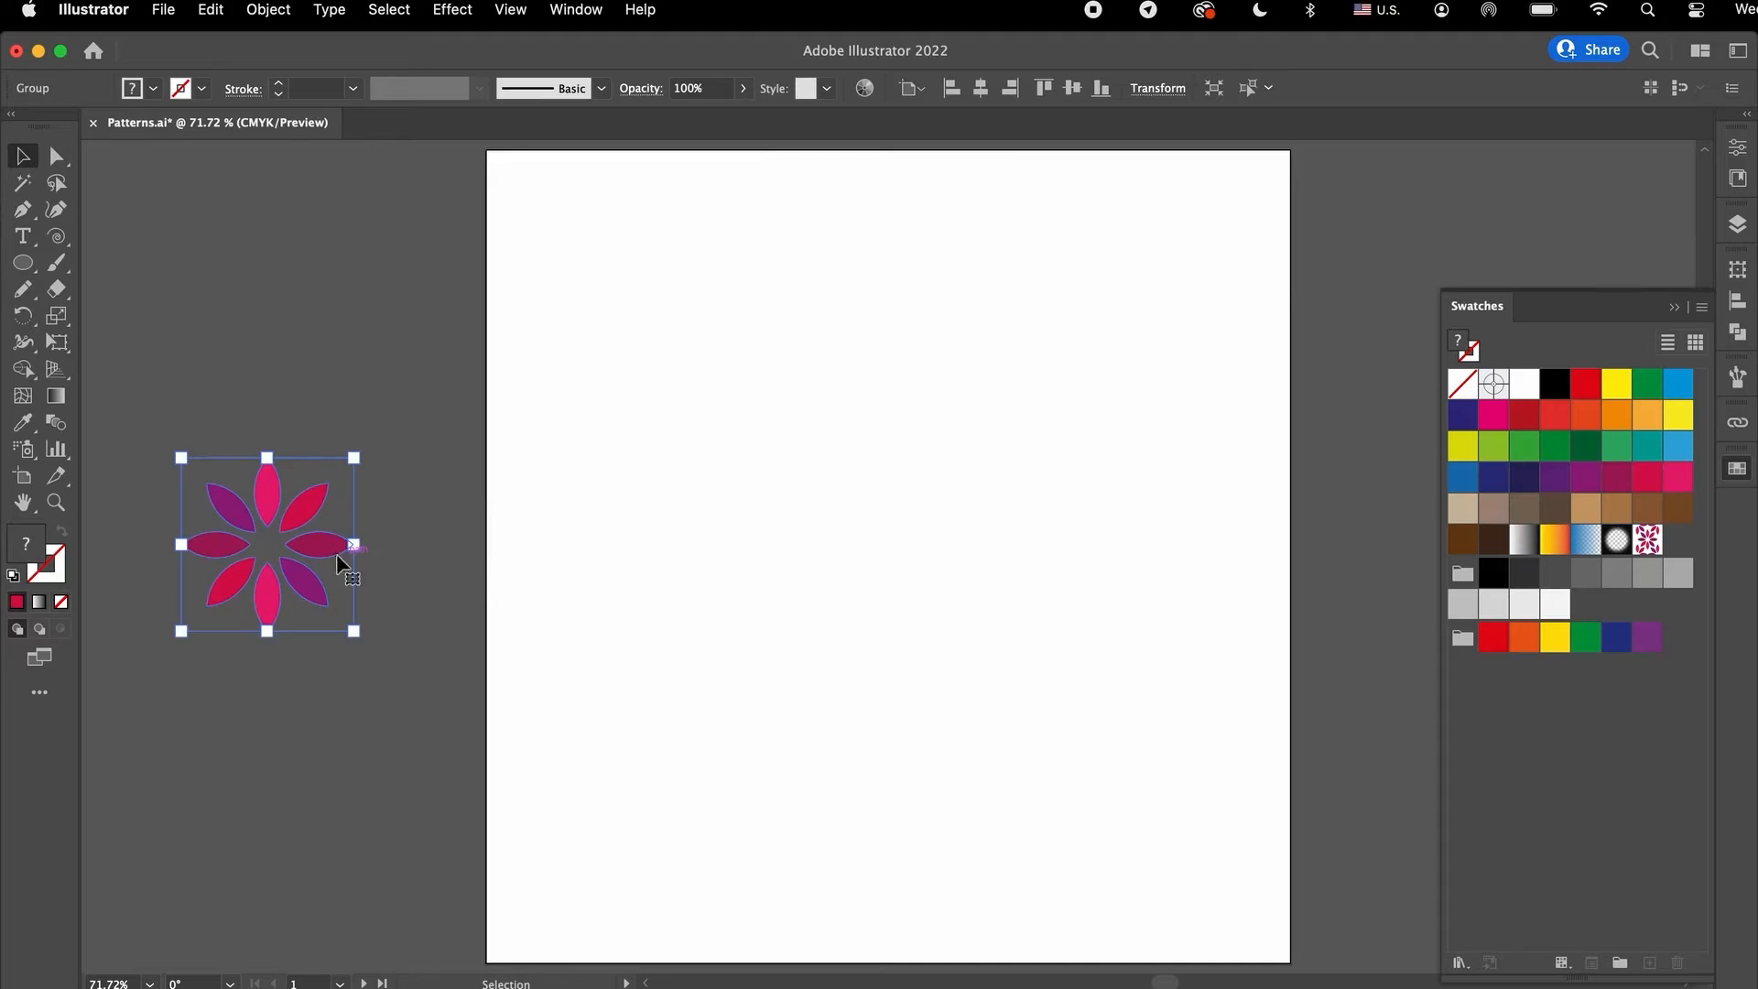
# Step: Draw a large rectangle covering most of the artboard and fill it with the new flower pattern swatch
pyautogui.moveTo(35, 280); pyautogui.dragTo(134, 277)
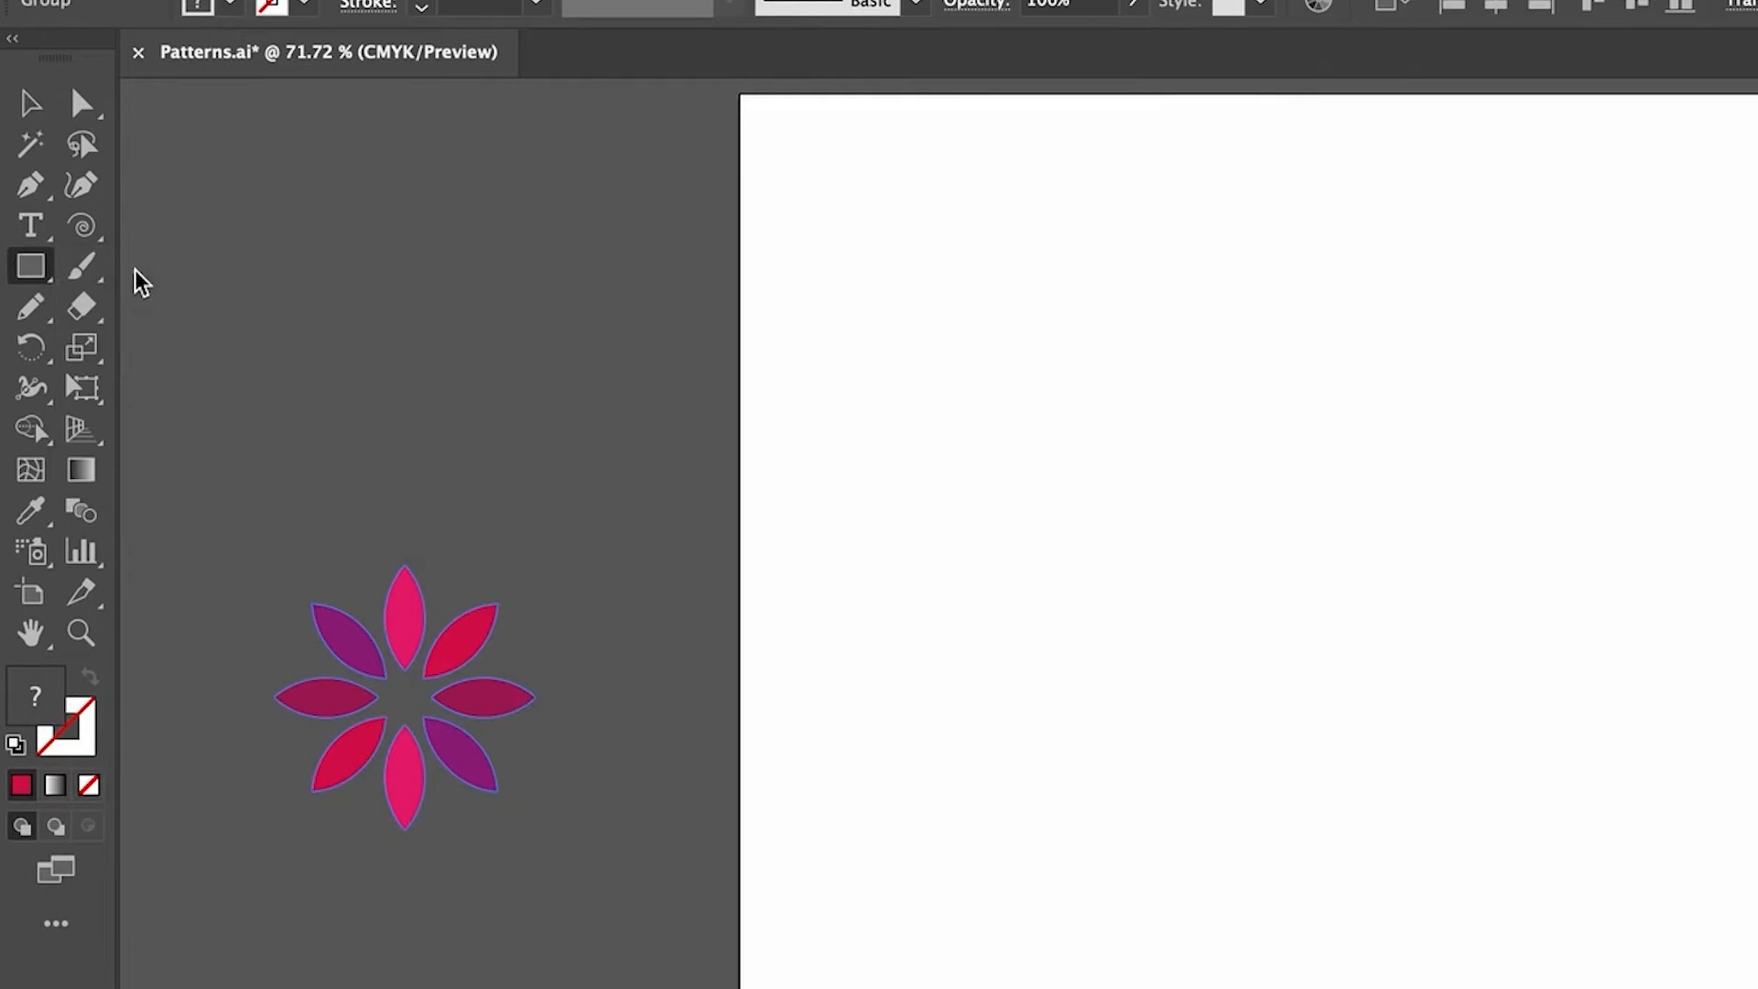
pyautogui.moveTo(848, 244); pyautogui.dragTo(1238, 749)
pyautogui.moveTo(818, 584)
pyautogui.mouseDown()
pyautogui.moveTo(1134, 781)
pyautogui.moveTo(1189, 850)
pyautogui.mouseUp()
pyautogui.press('v')
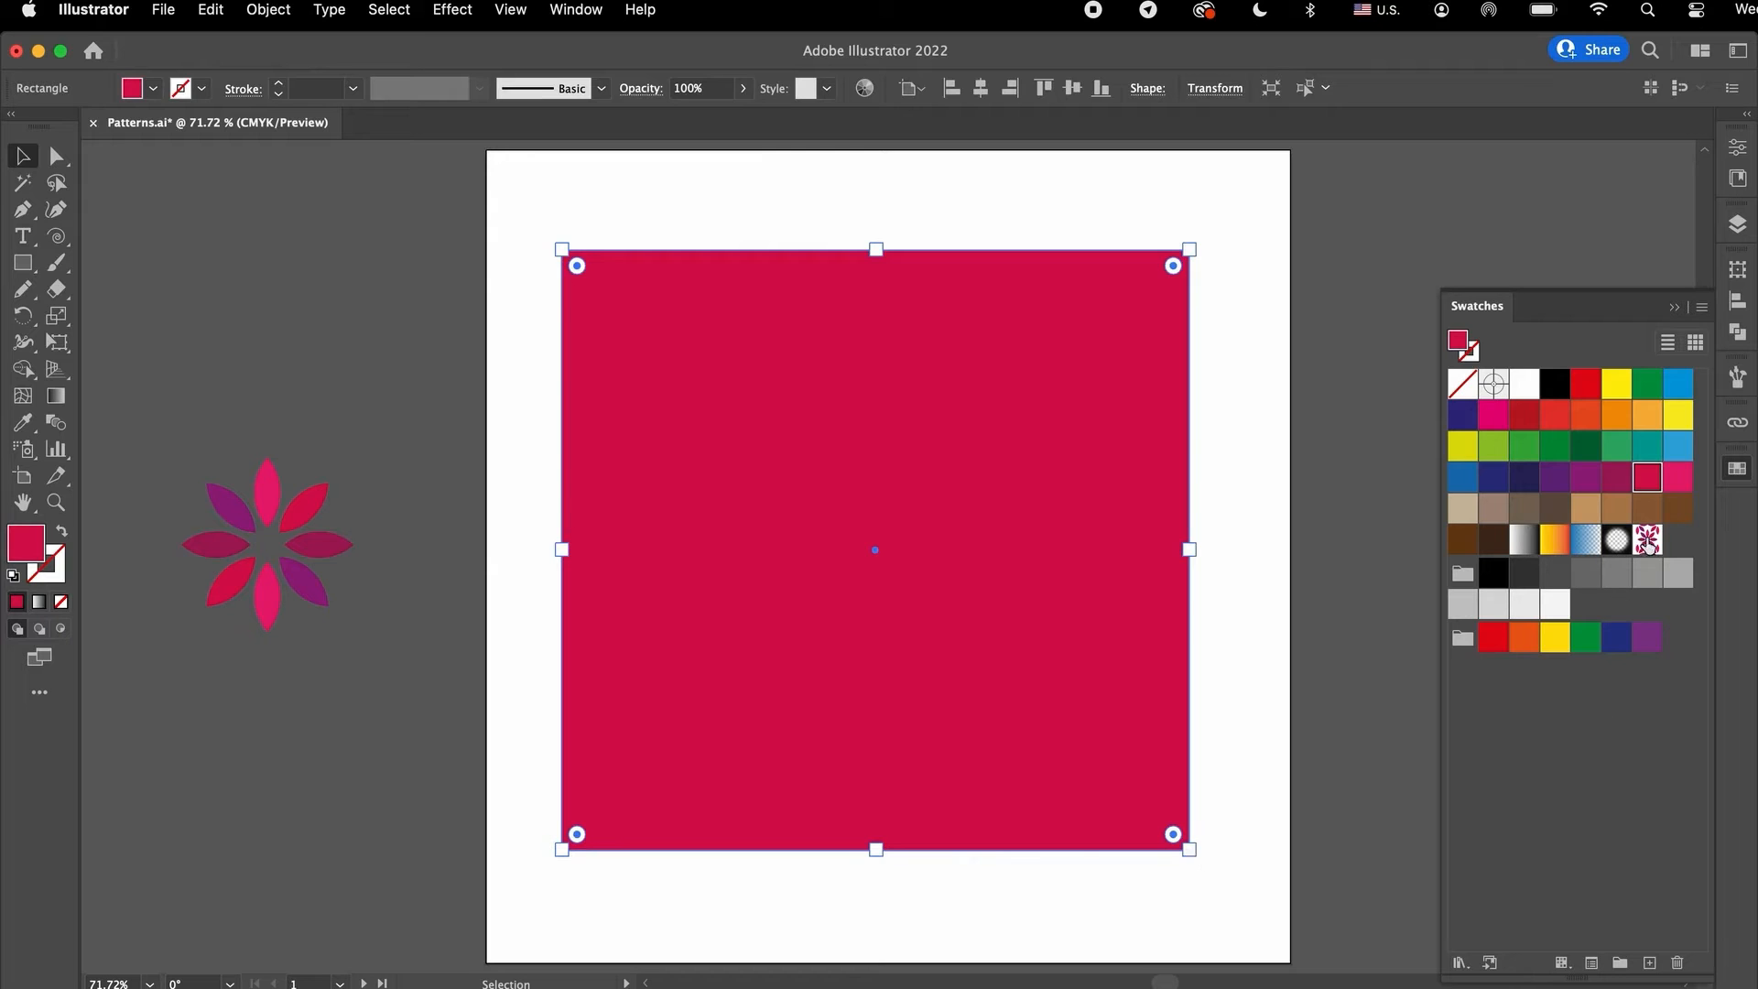
pyautogui.click(1648, 541)
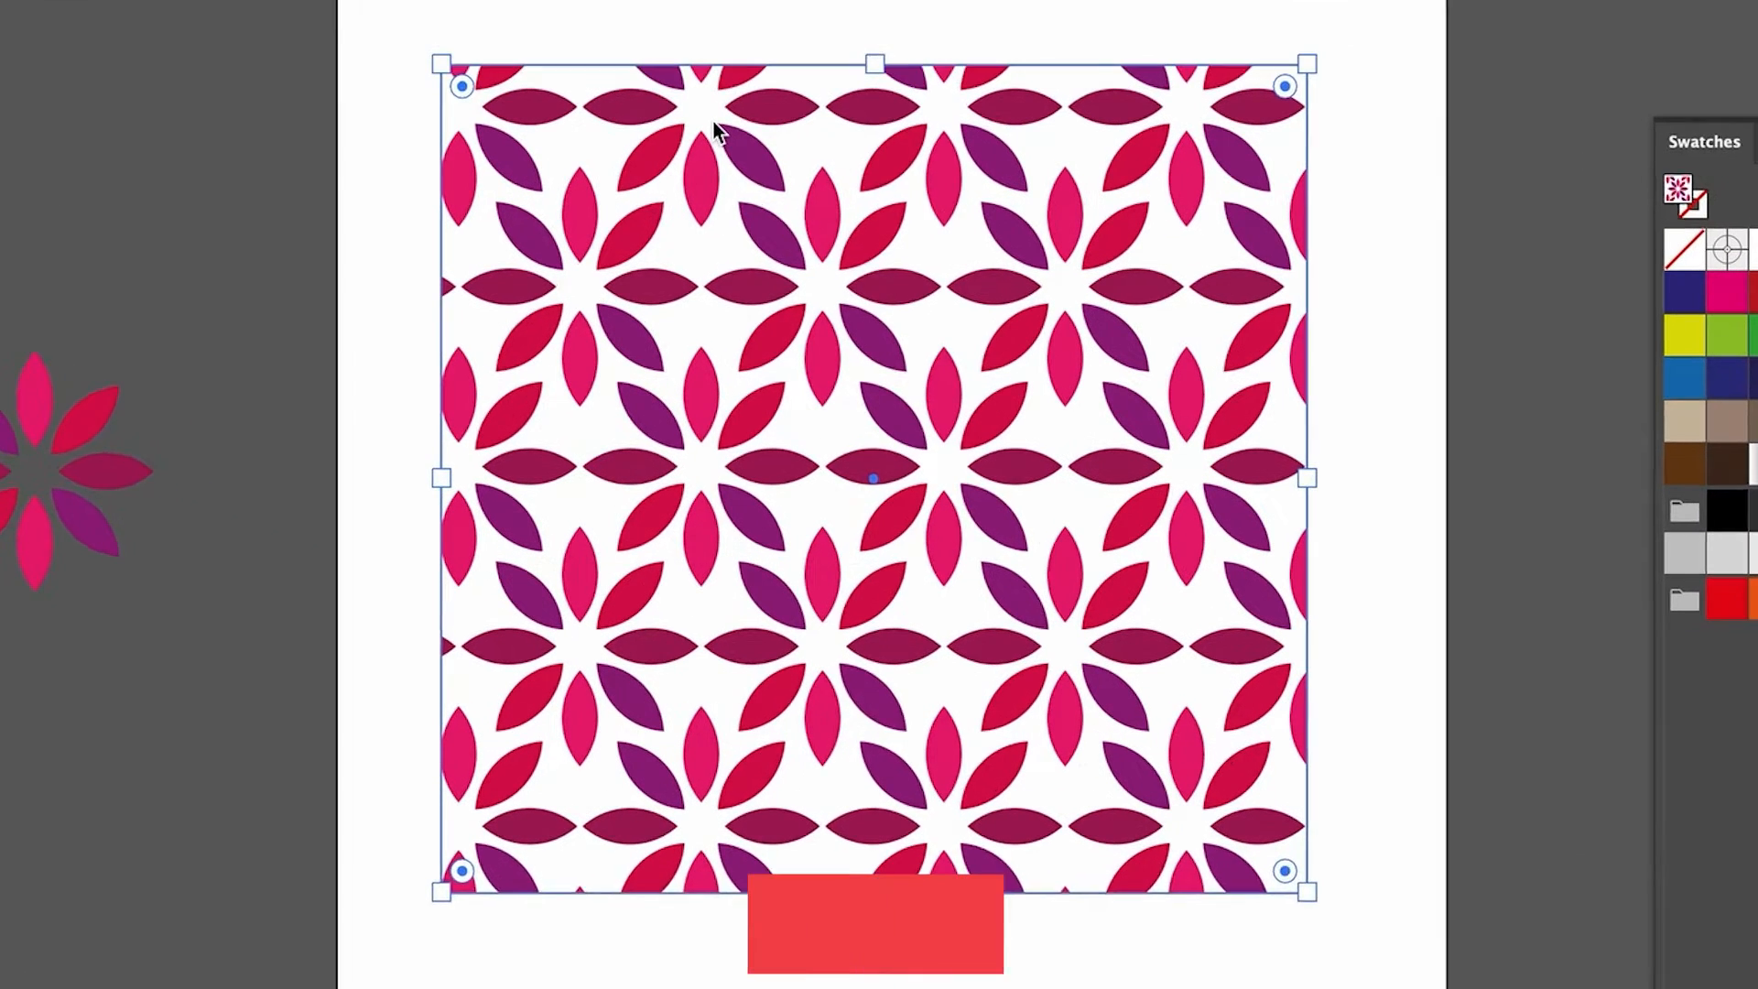
# Step: Scale only the pattern inside the rectangle uniformly to 50%, leaving Transform Objects off, and deselect the rectangle
pyautogui.rightClick(758, 296)
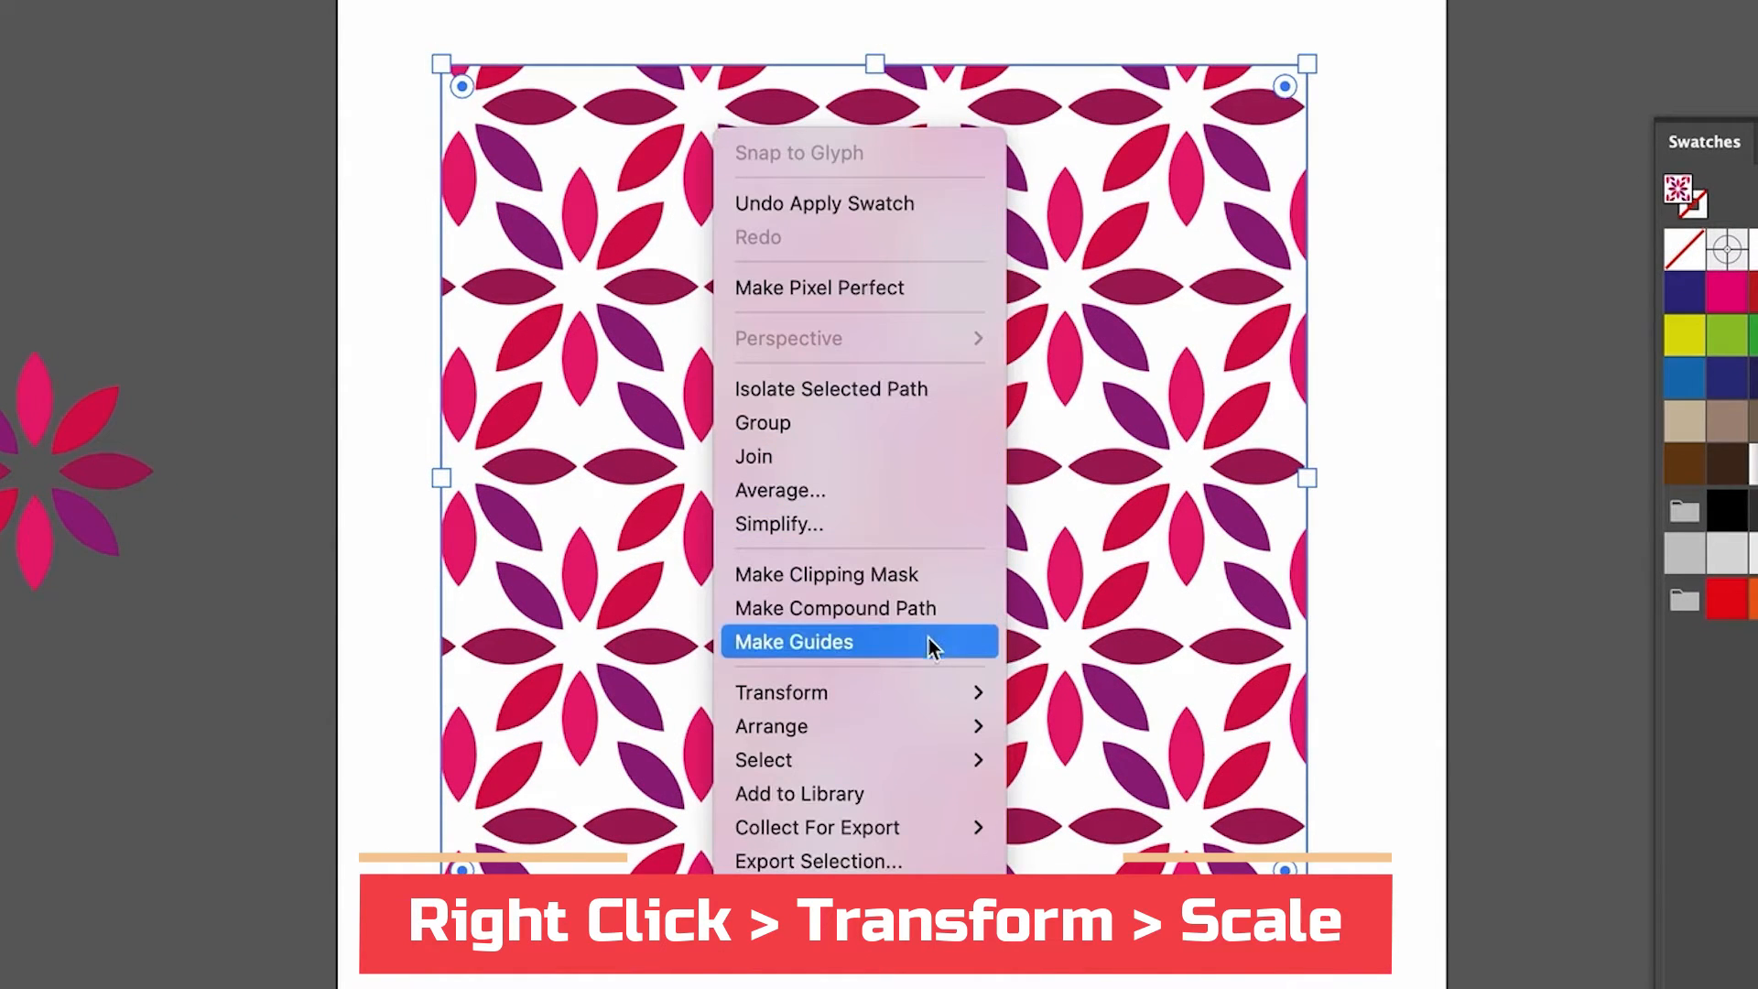
pyautogui.moveTo(926, 685)
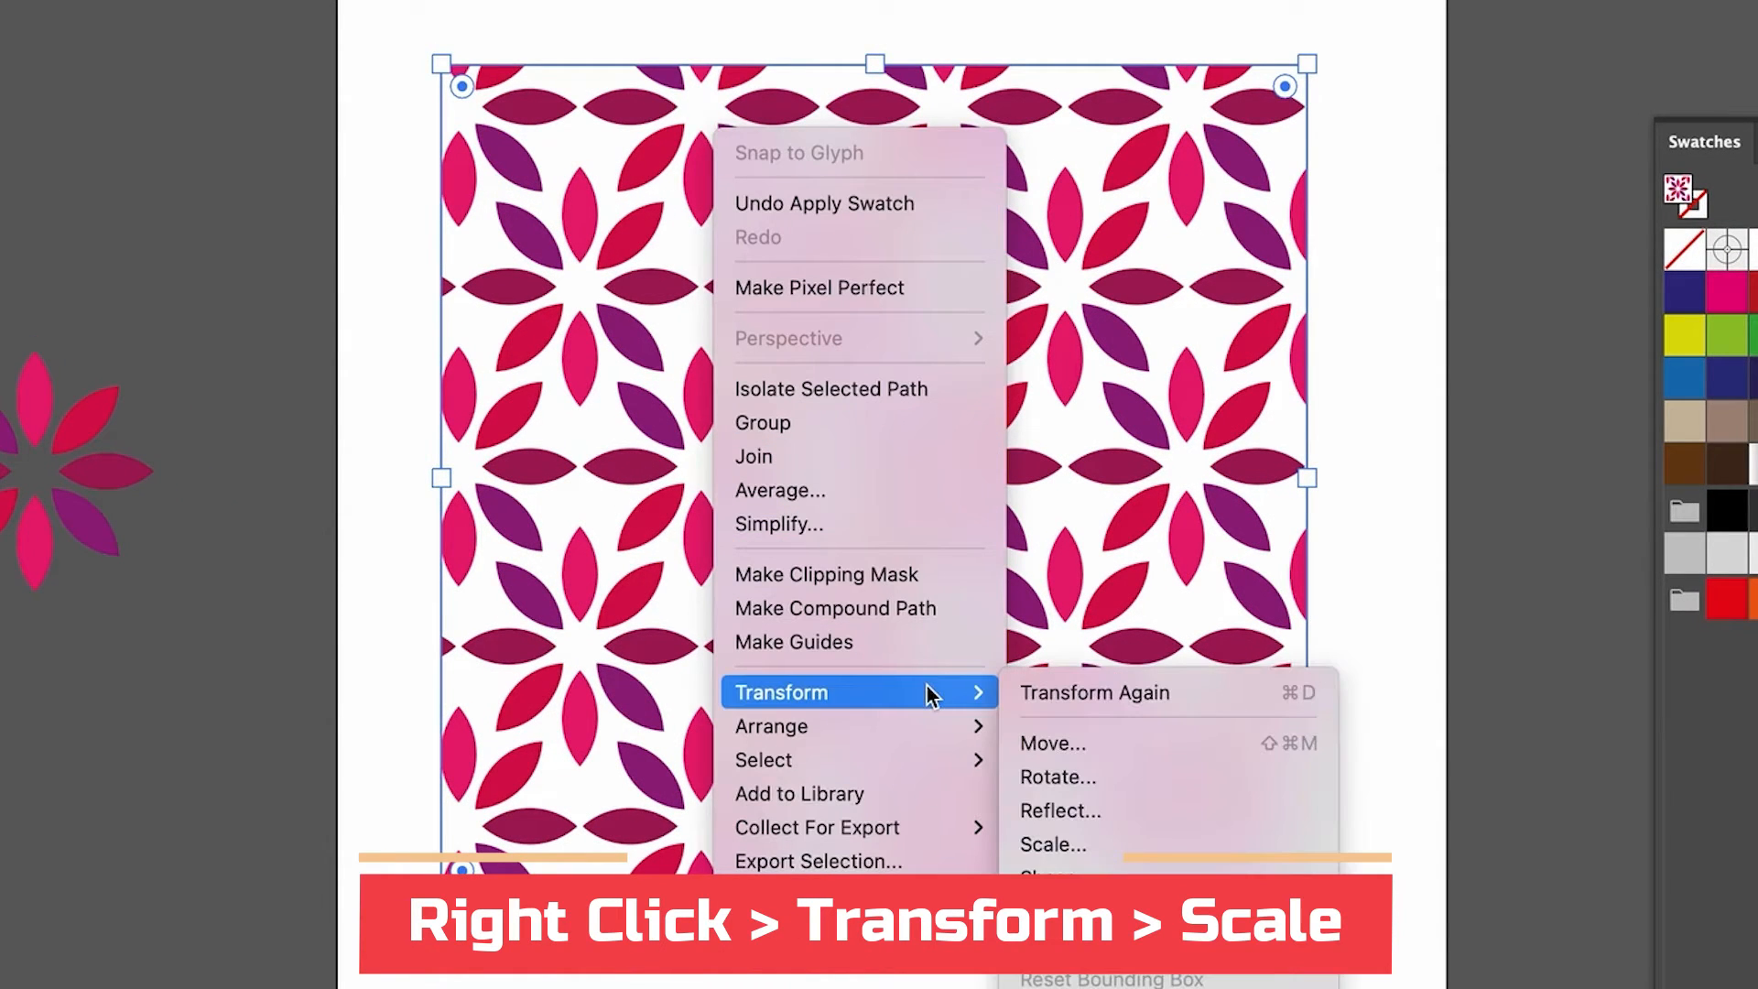
pyautogui.click(1128, 842)
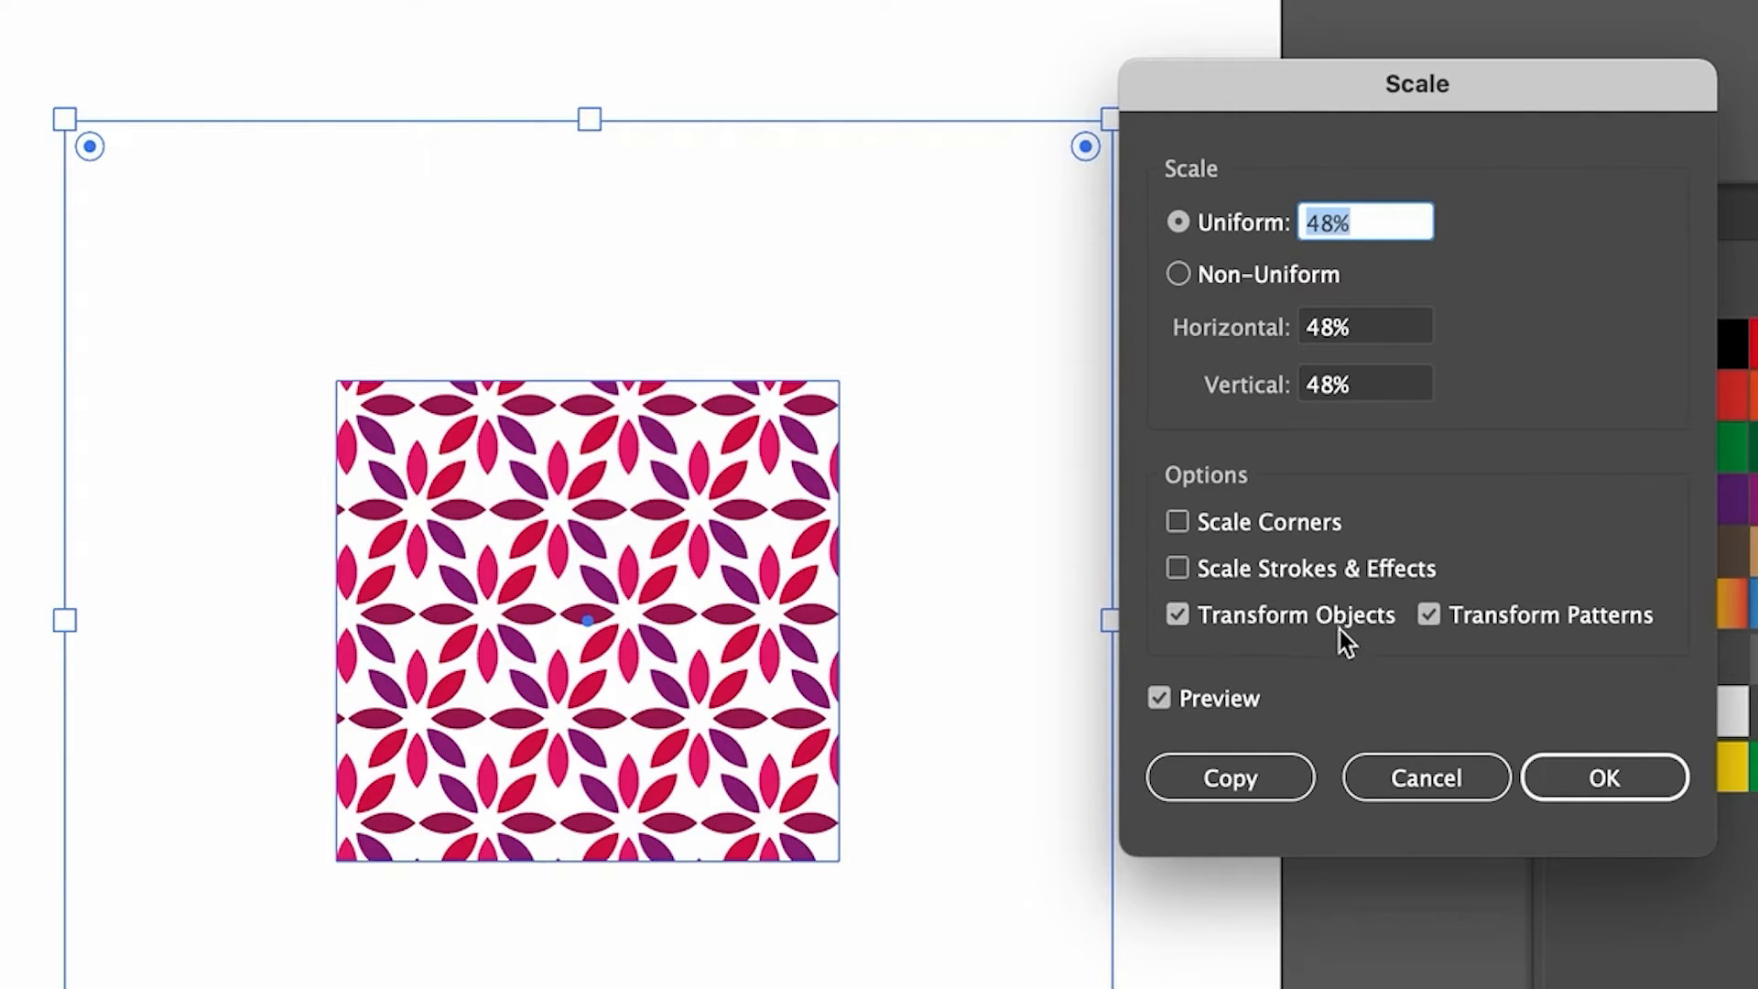
pyautogui.click(1178, 612)
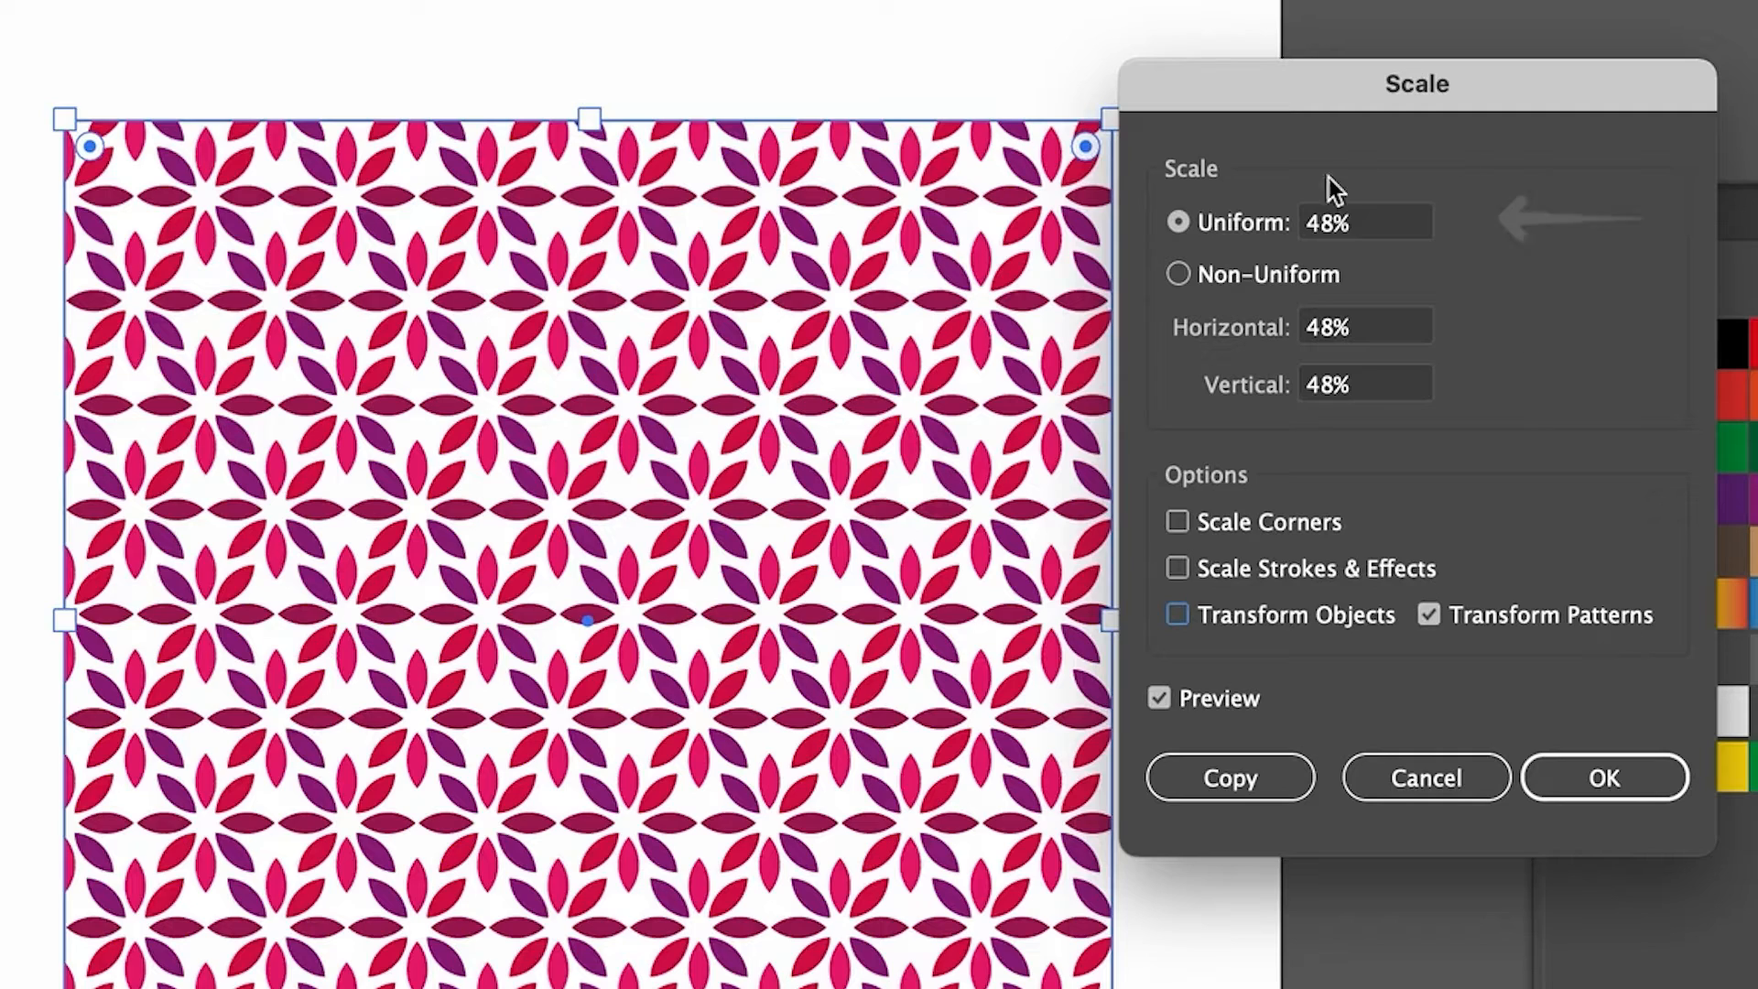
pyautogui.click(1378, 227)
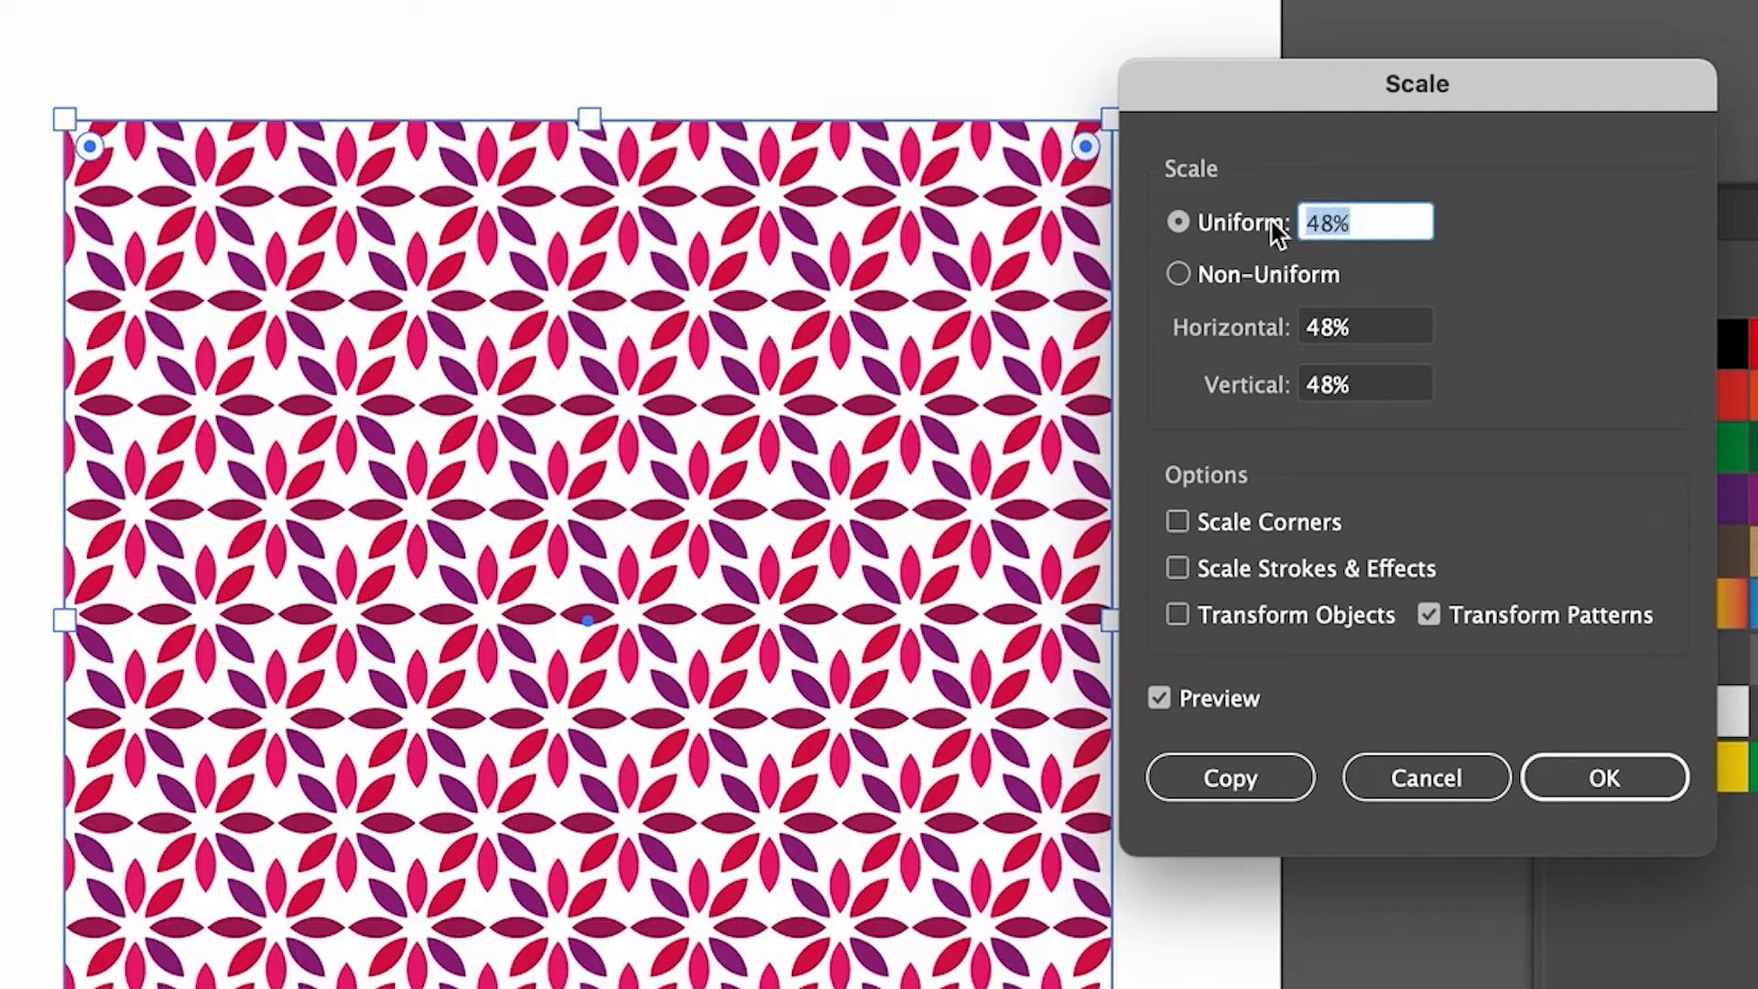
pyautogui.write('50')
pyautogui.press('Tab')
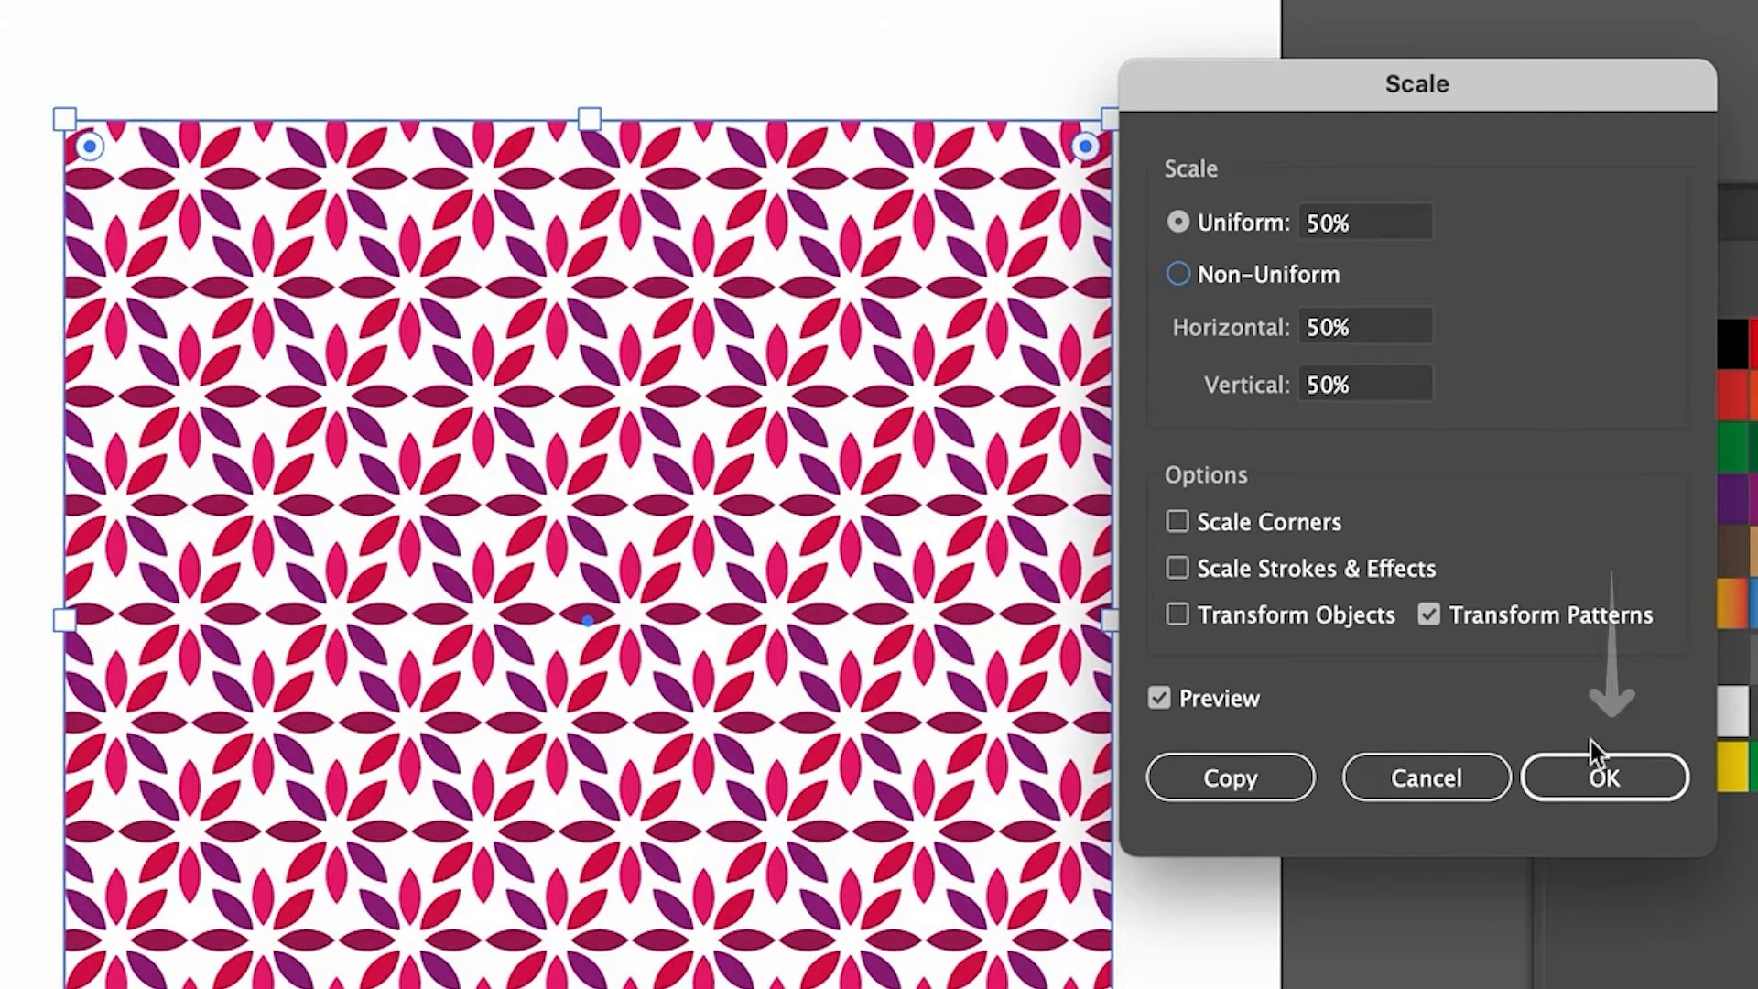
pyautogui.click(1604, 778)
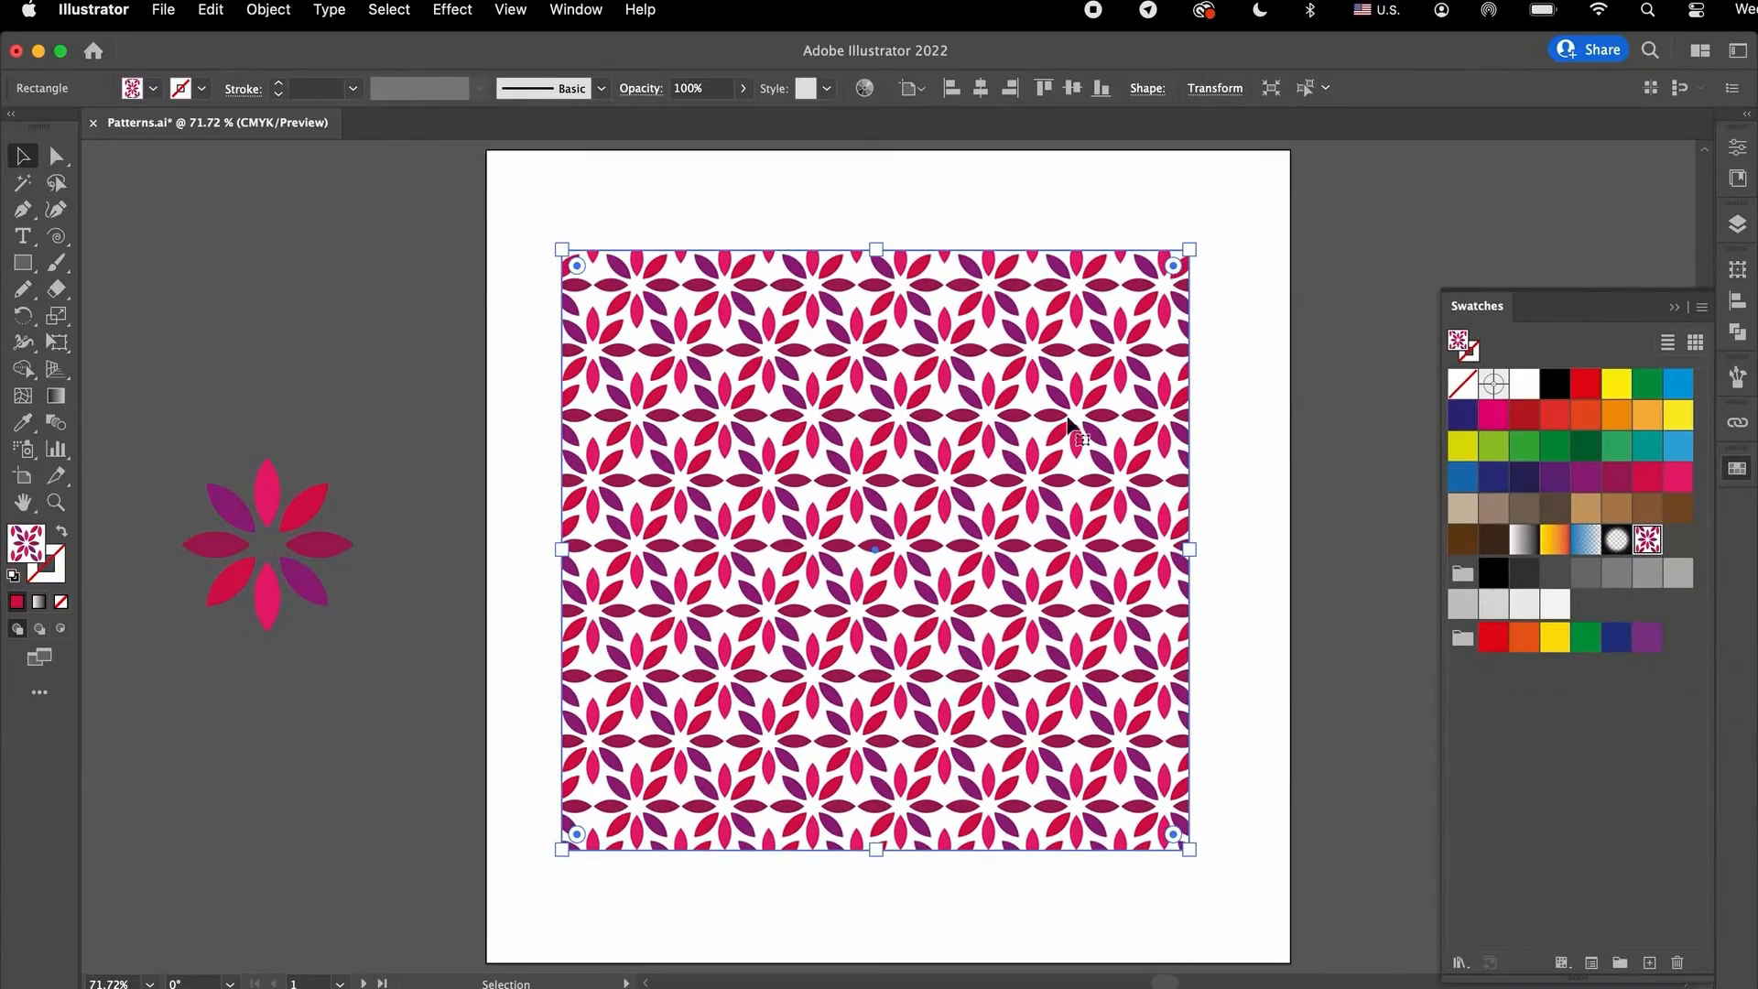
pyautogui.click(1233, 282)
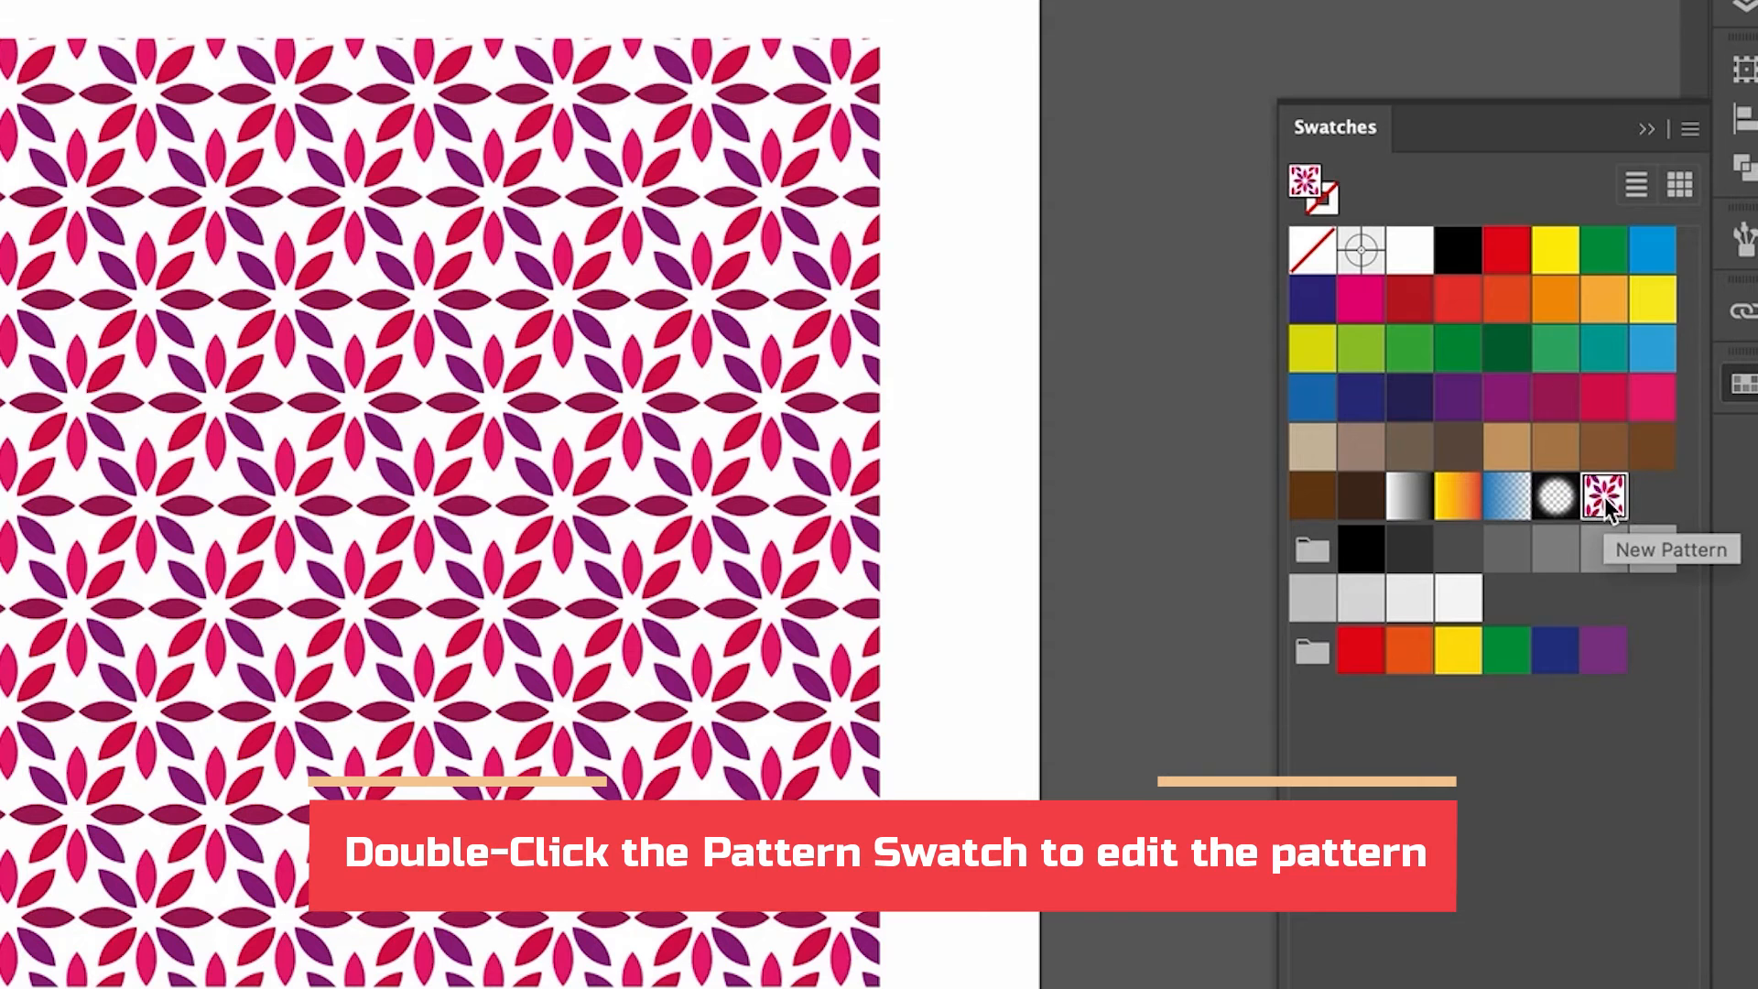
# Step: Open the flower pattern swatch for editing, activate the Pattern Tile tool and switch the tile type to Grid
pyautogui.doubleClick(1604, 497)
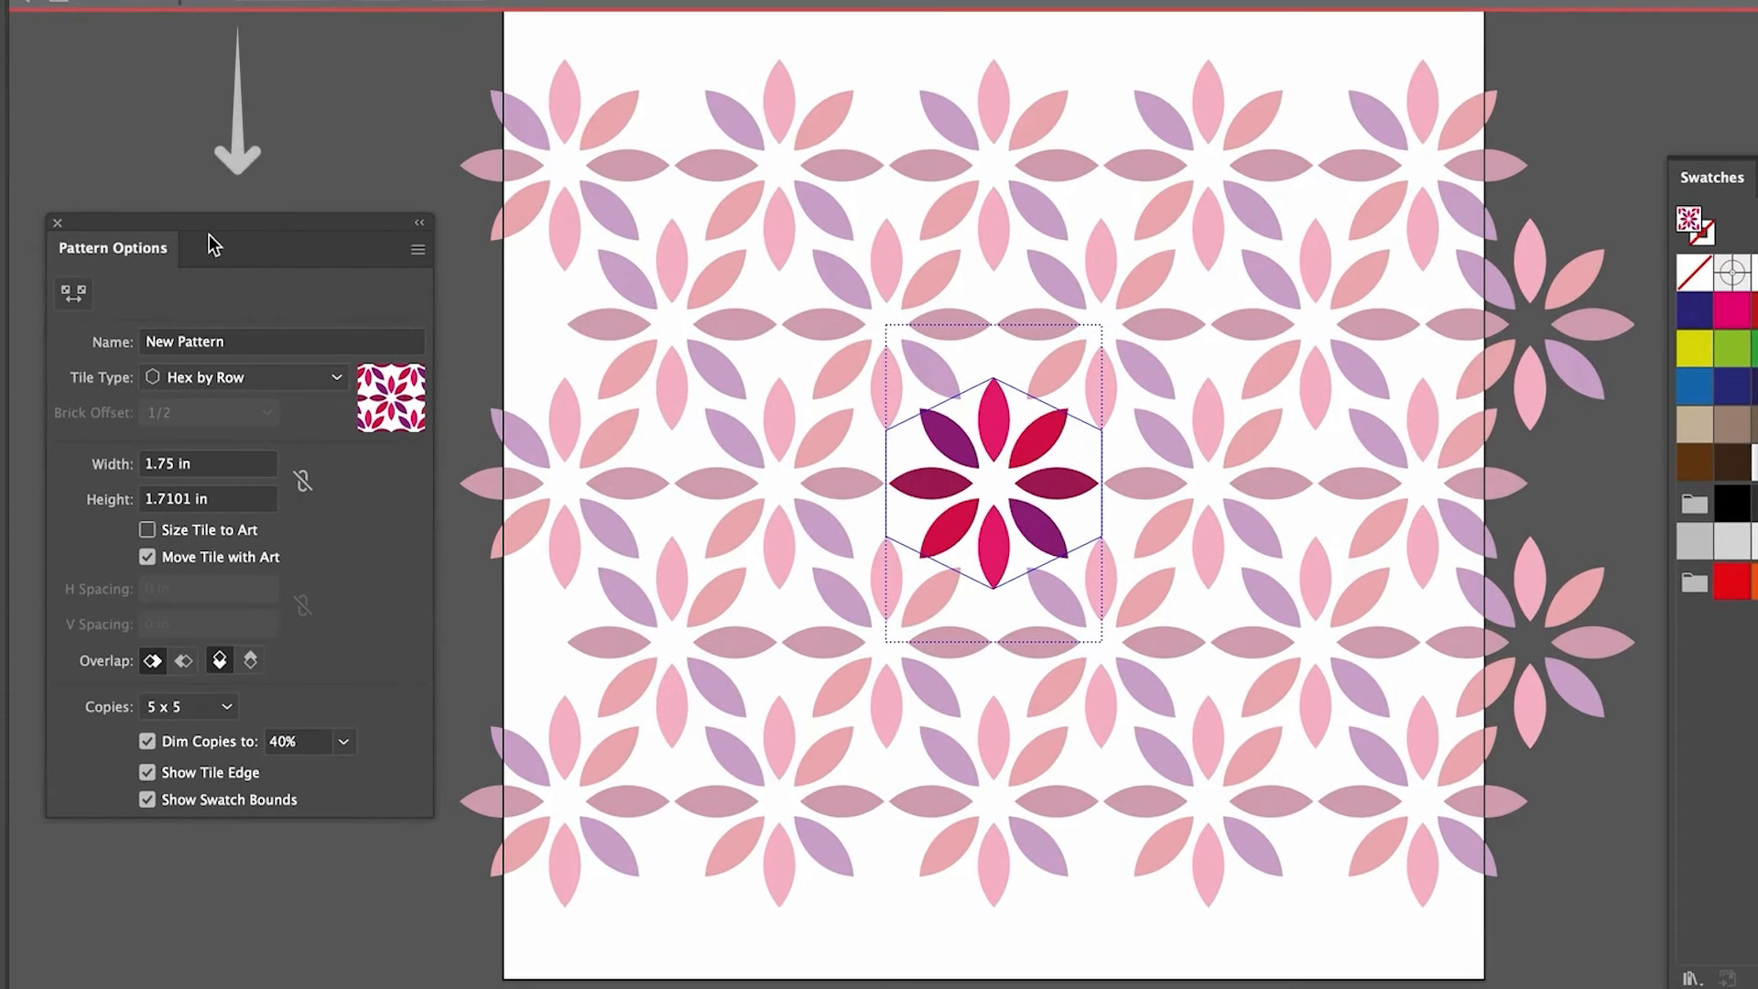
pyautogui.moveTo(207, 219); pyautogui.dragTo(222, 165)
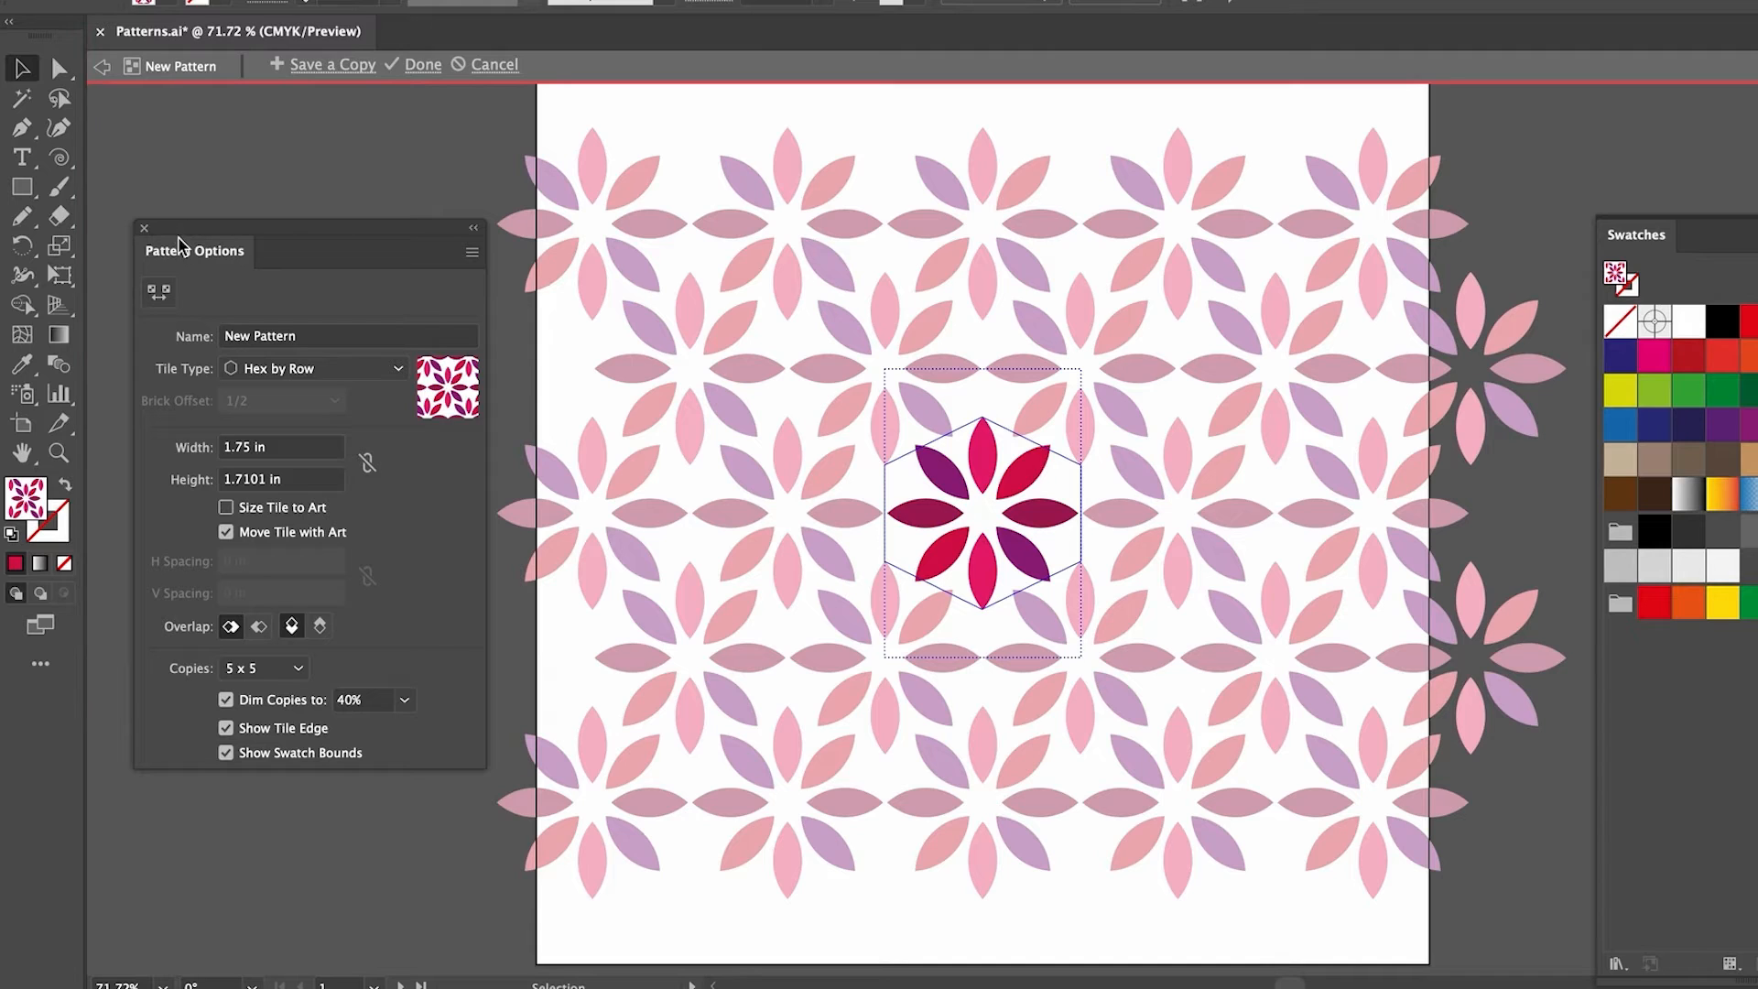
pyautogui.click(169, 293)
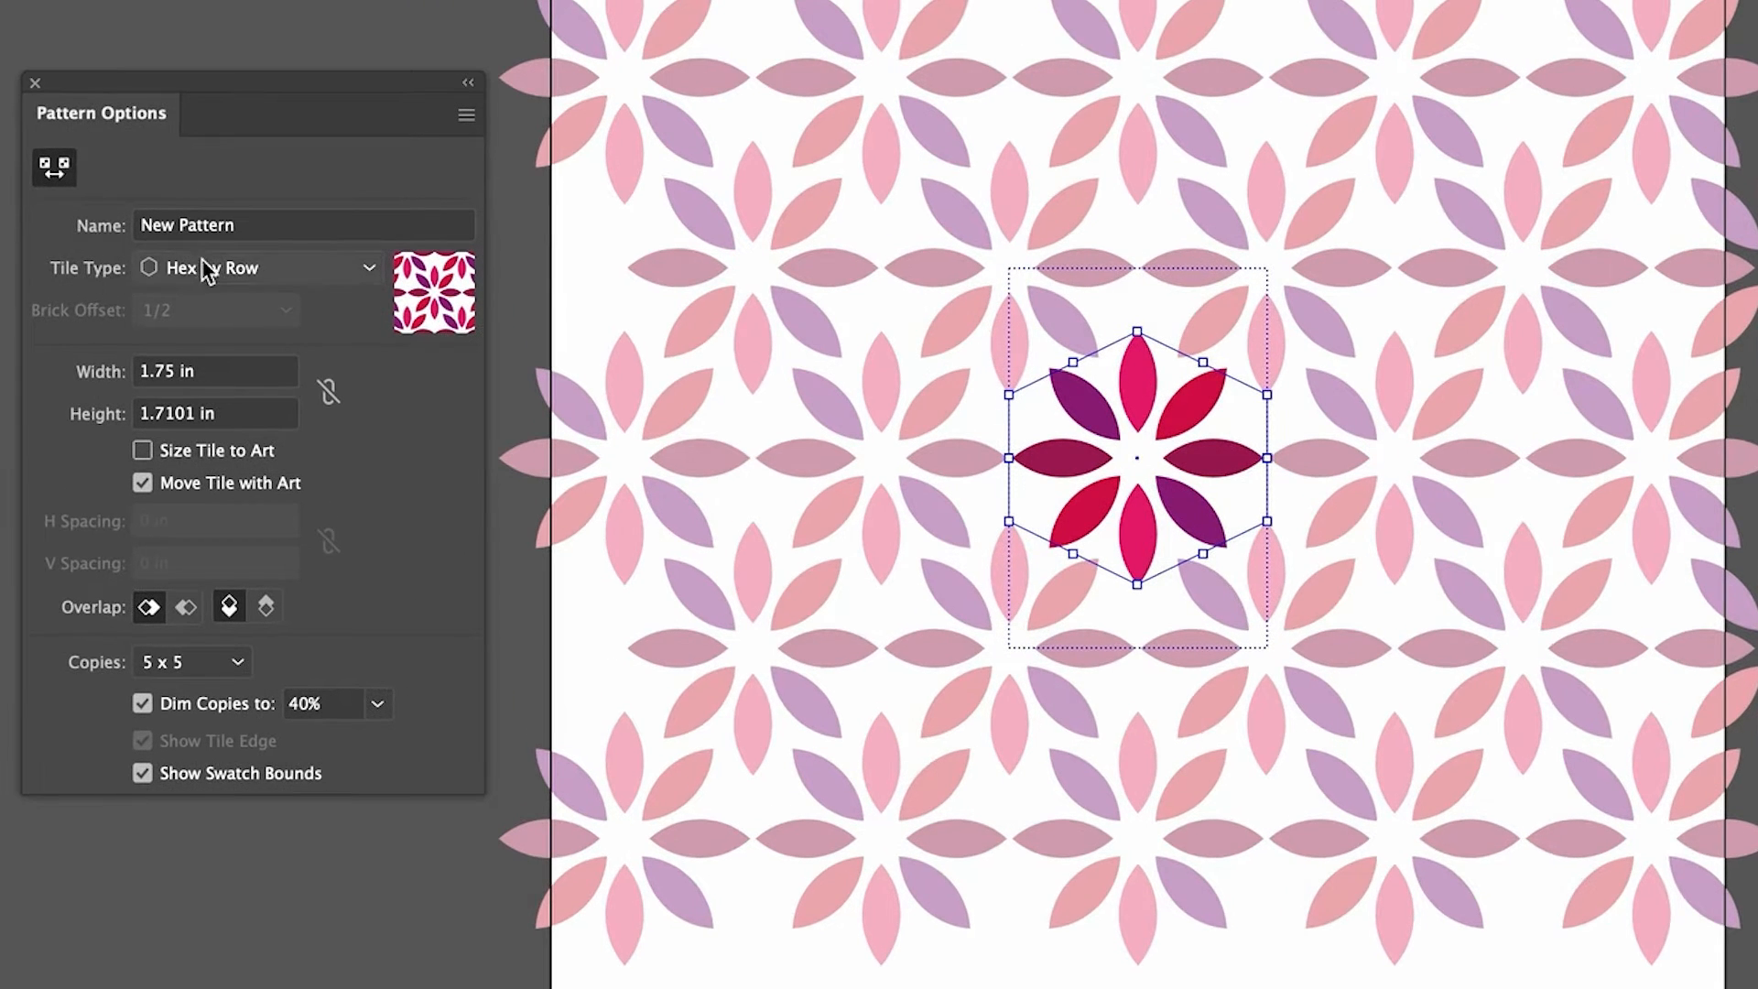
pyautogui.click(209, 268)
pyautogui.click(229, 302)
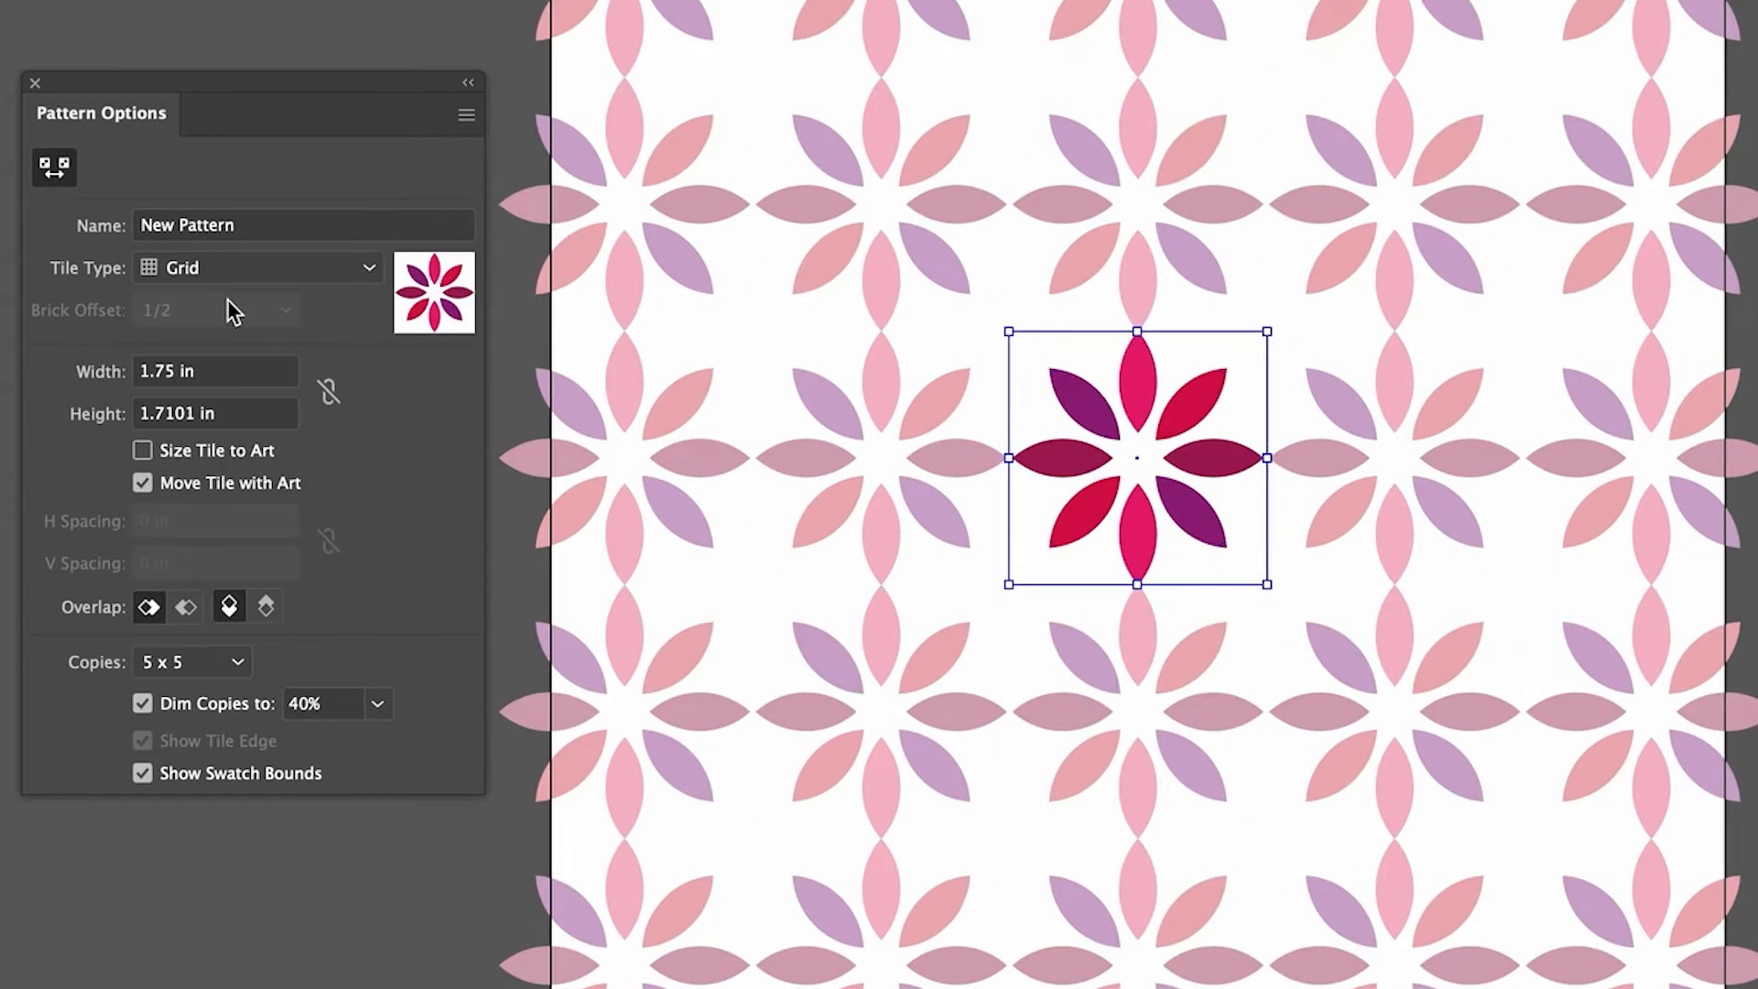
# Step: Shrink the pattern tile around the flower's upper-left quarter to about 0.875 in wide and 0.855 in high
pyautogui.click(61, 172)
pyautogui.moveTo(1267, 454); pyautogui.dragTo(1191, 462)
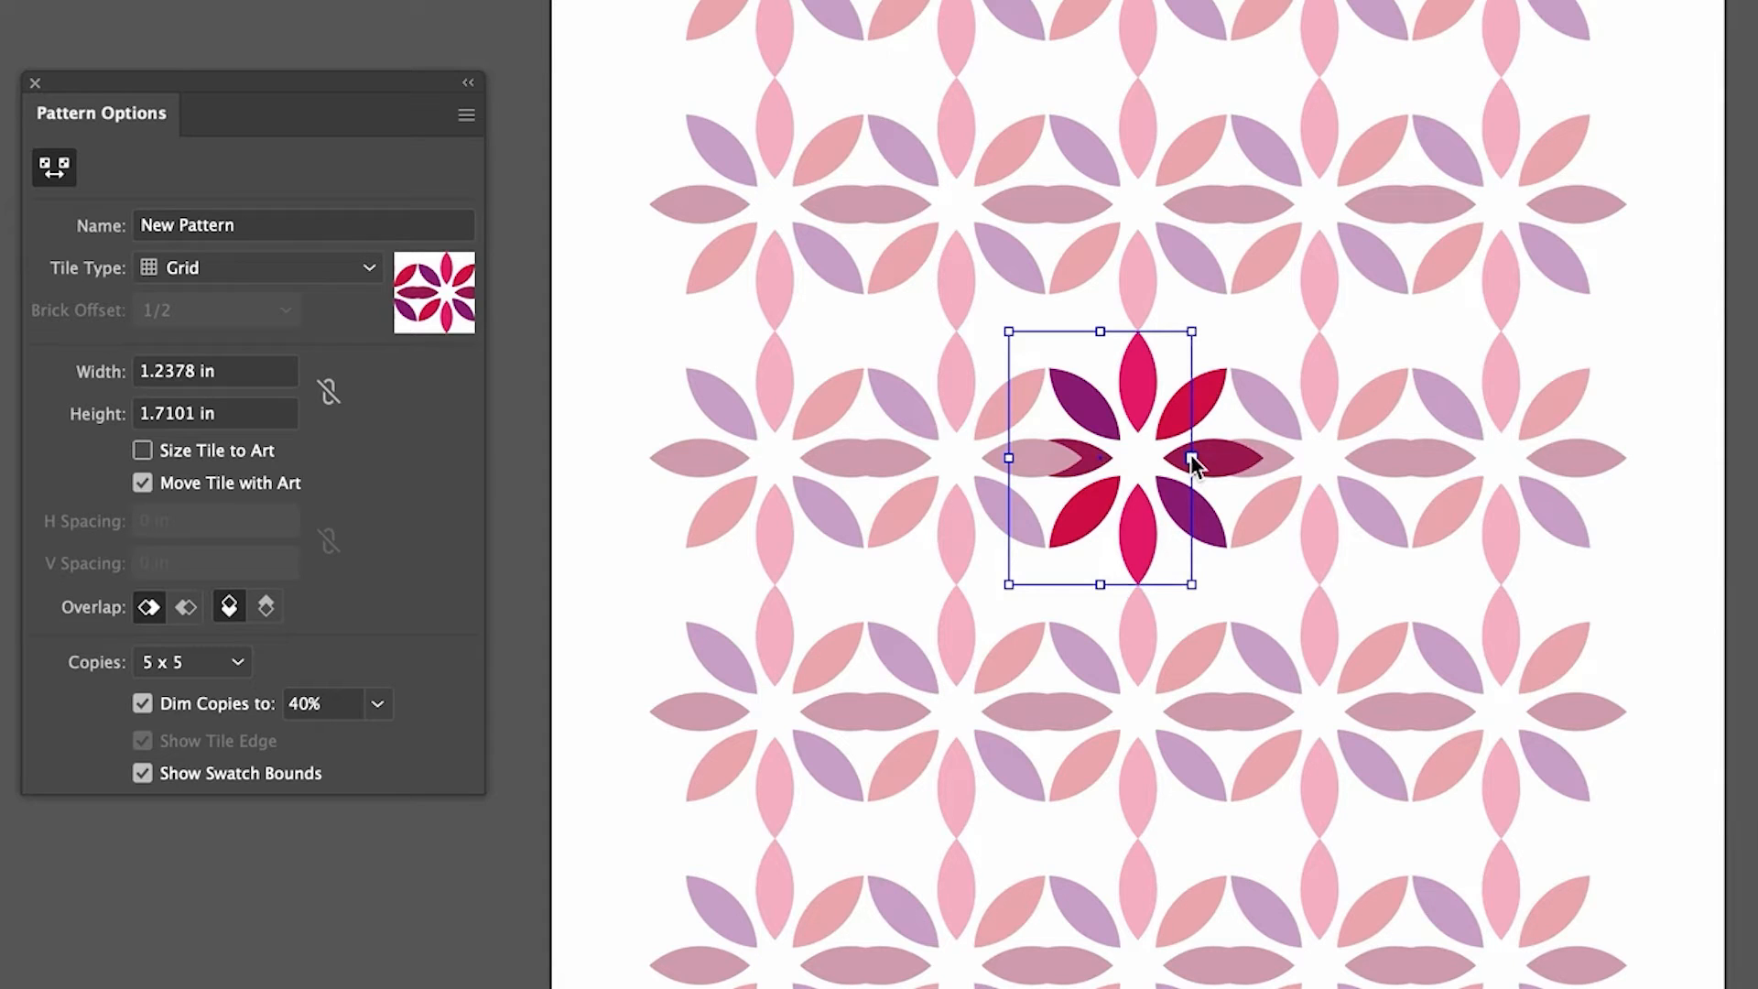
pyautogui.moveTo(1191, 457); pyautogui.dragTo(1139, 454)
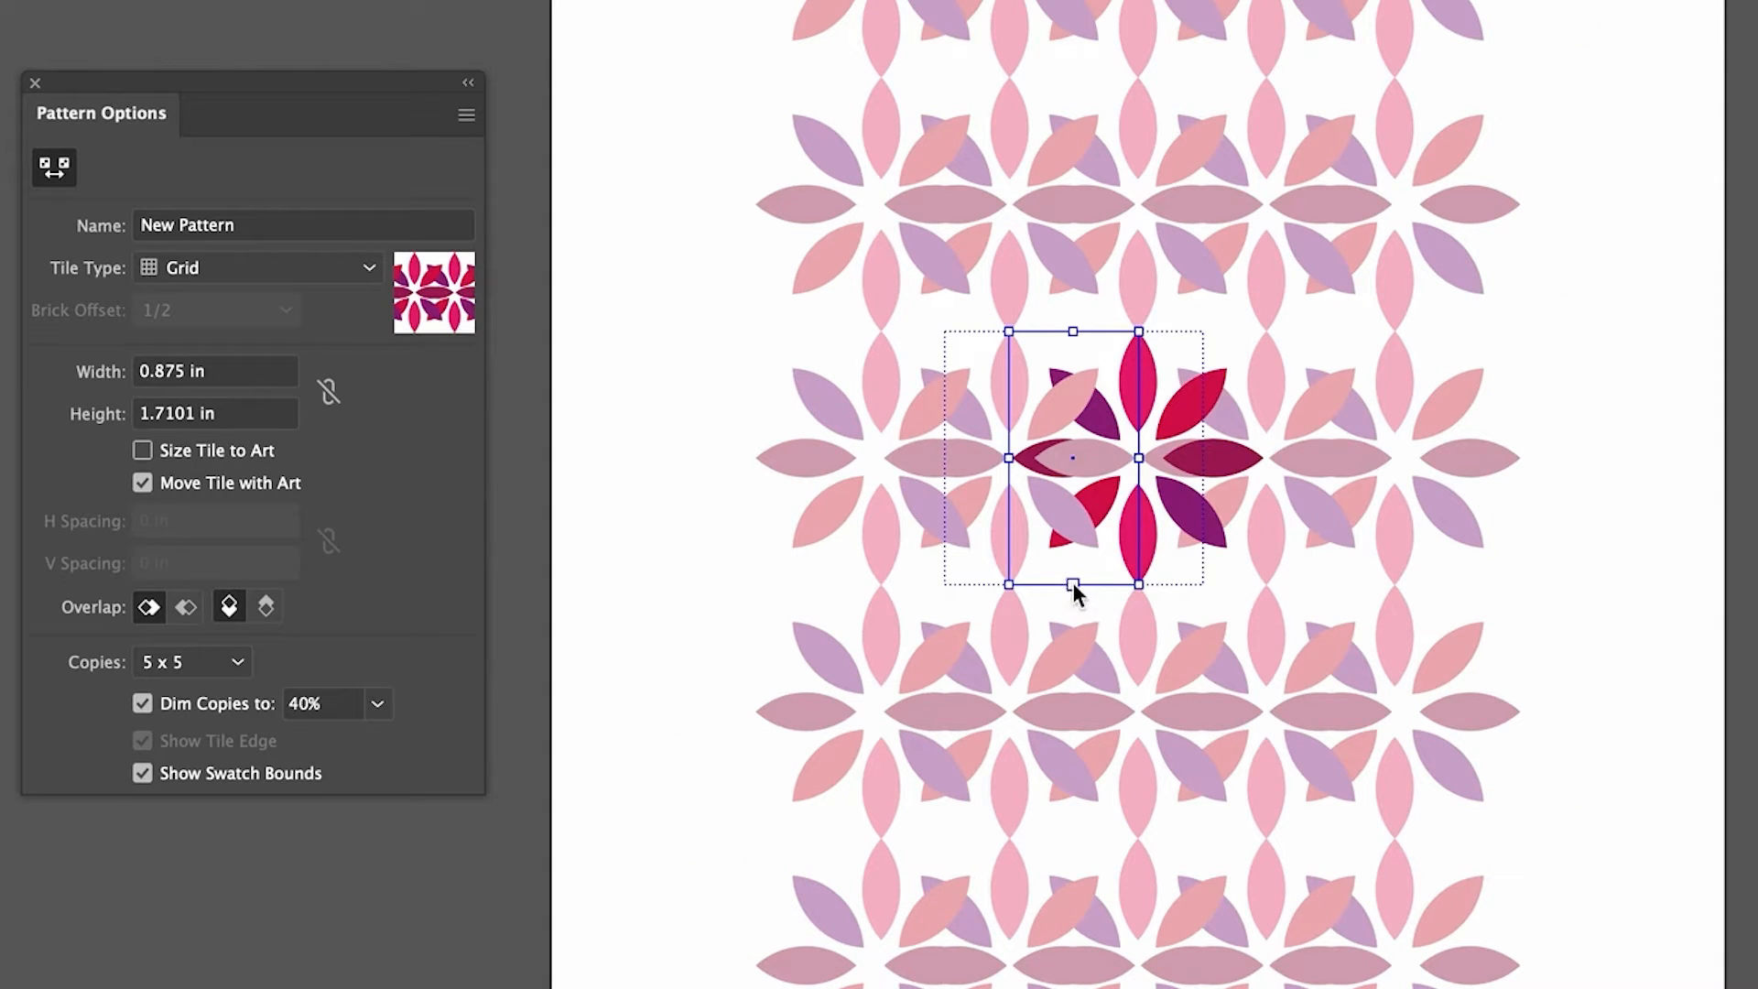
pyautogui.moveTo(1073, 584); pyautogui.dragTo(1072, 458)
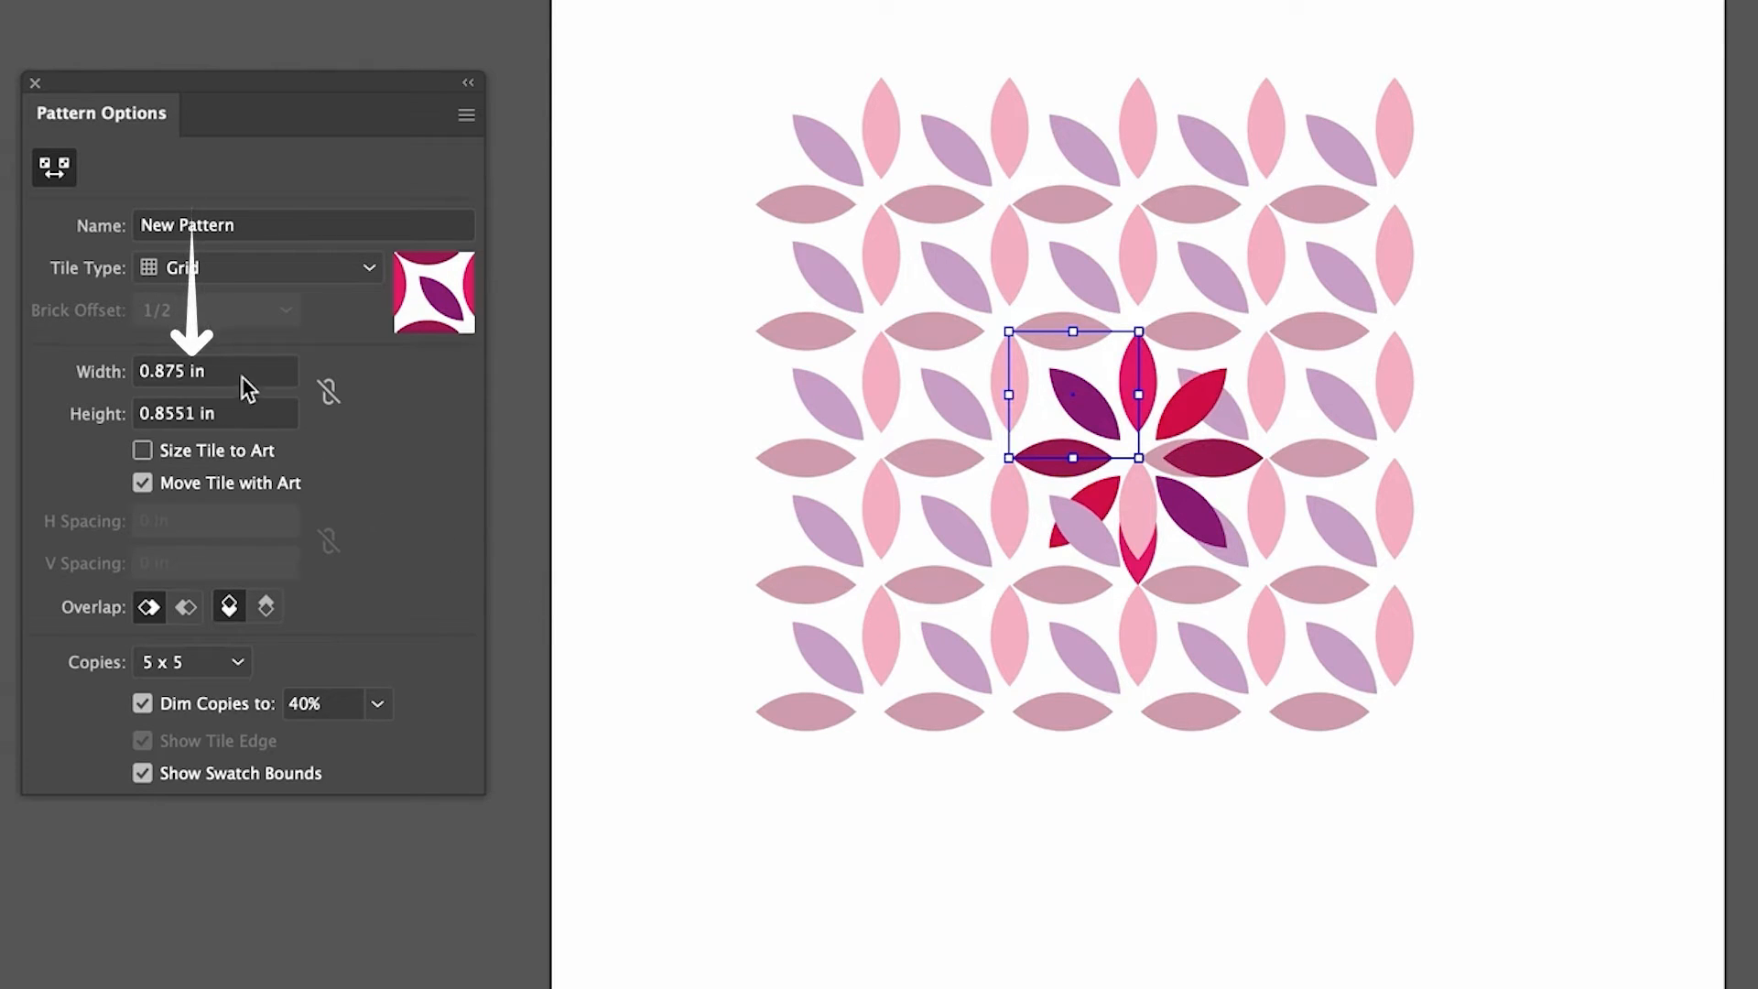
# Step: Set the pattern tile's width to 1 in and its height to 0.875 in
pyautogui.click(131, 371)
pyautogui.write('1')
pyautogui.press('Return')
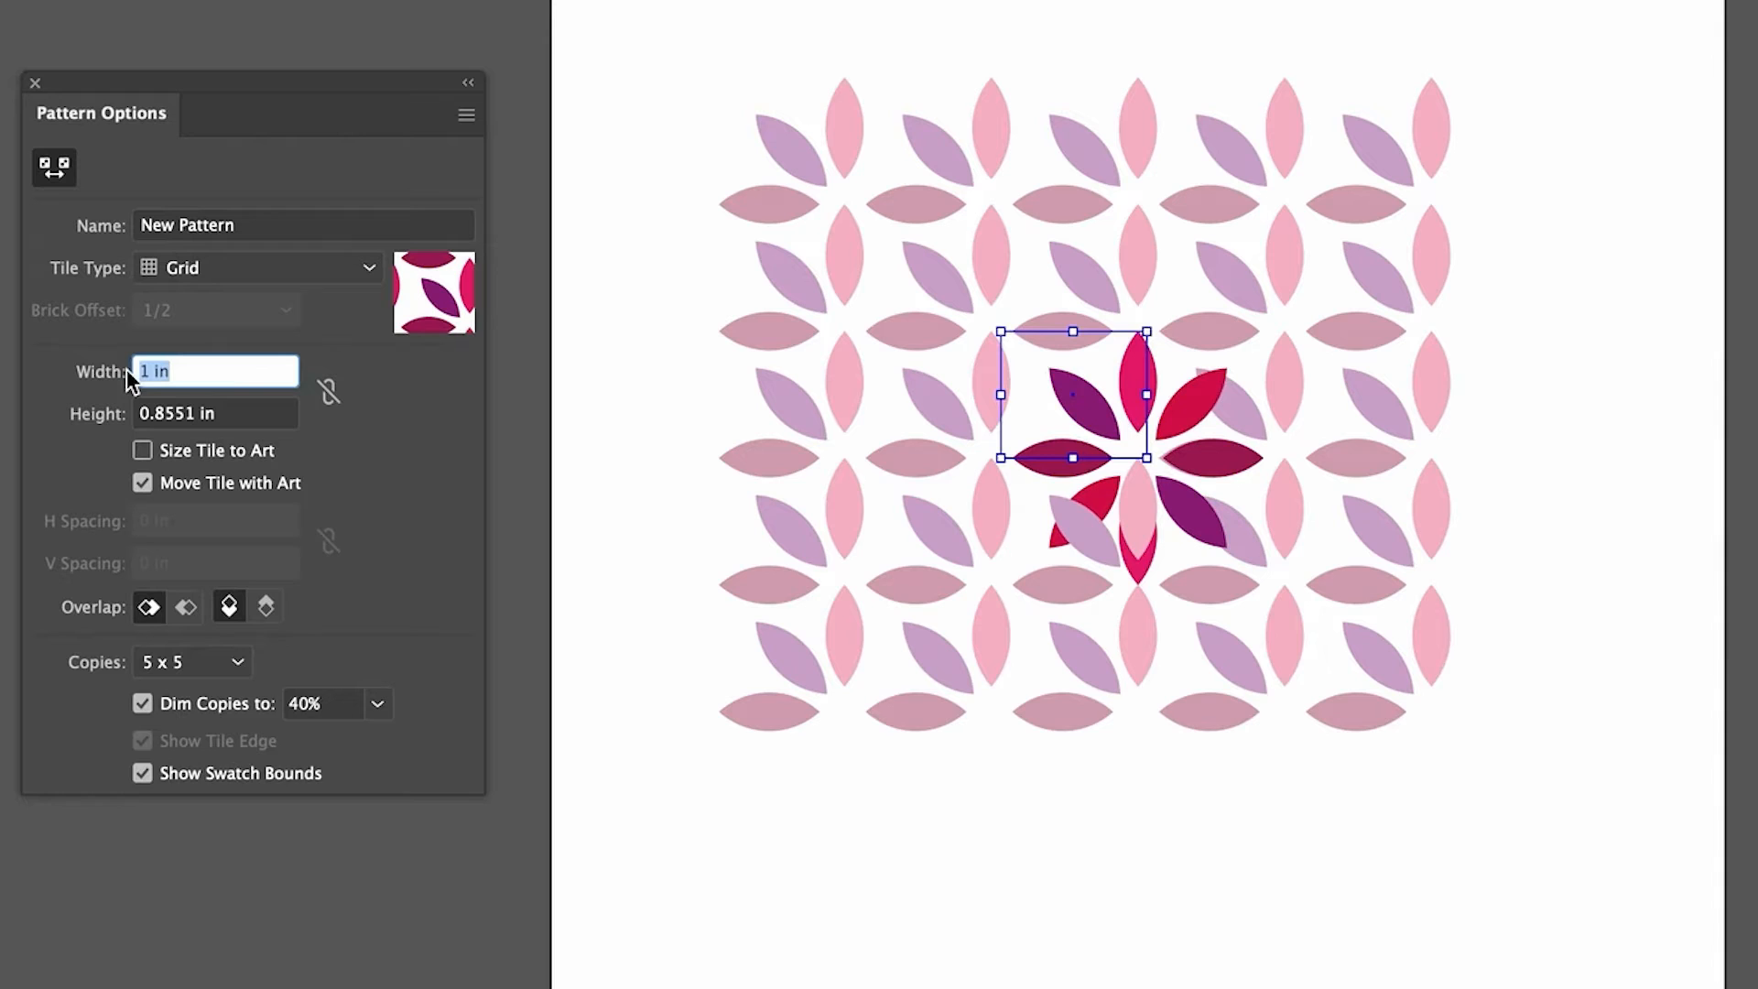
pyautogui.click(245, 408)
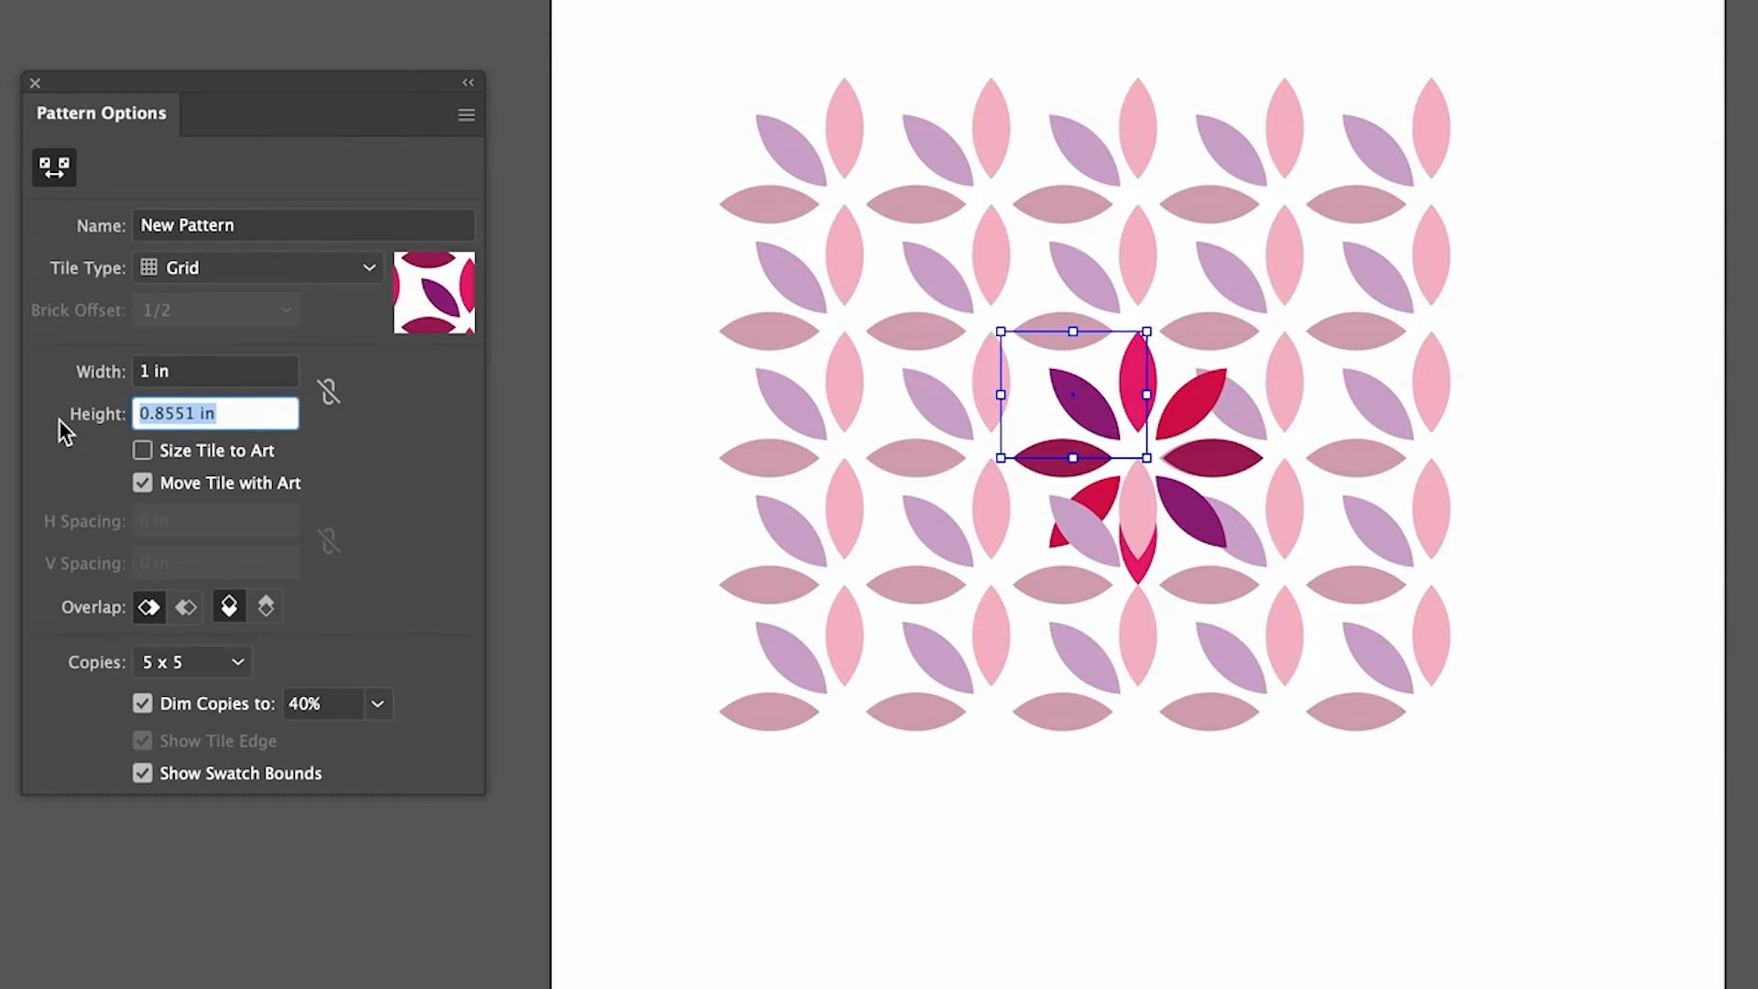
pyautogui.write('0.875')
pyautogui.press('Return')
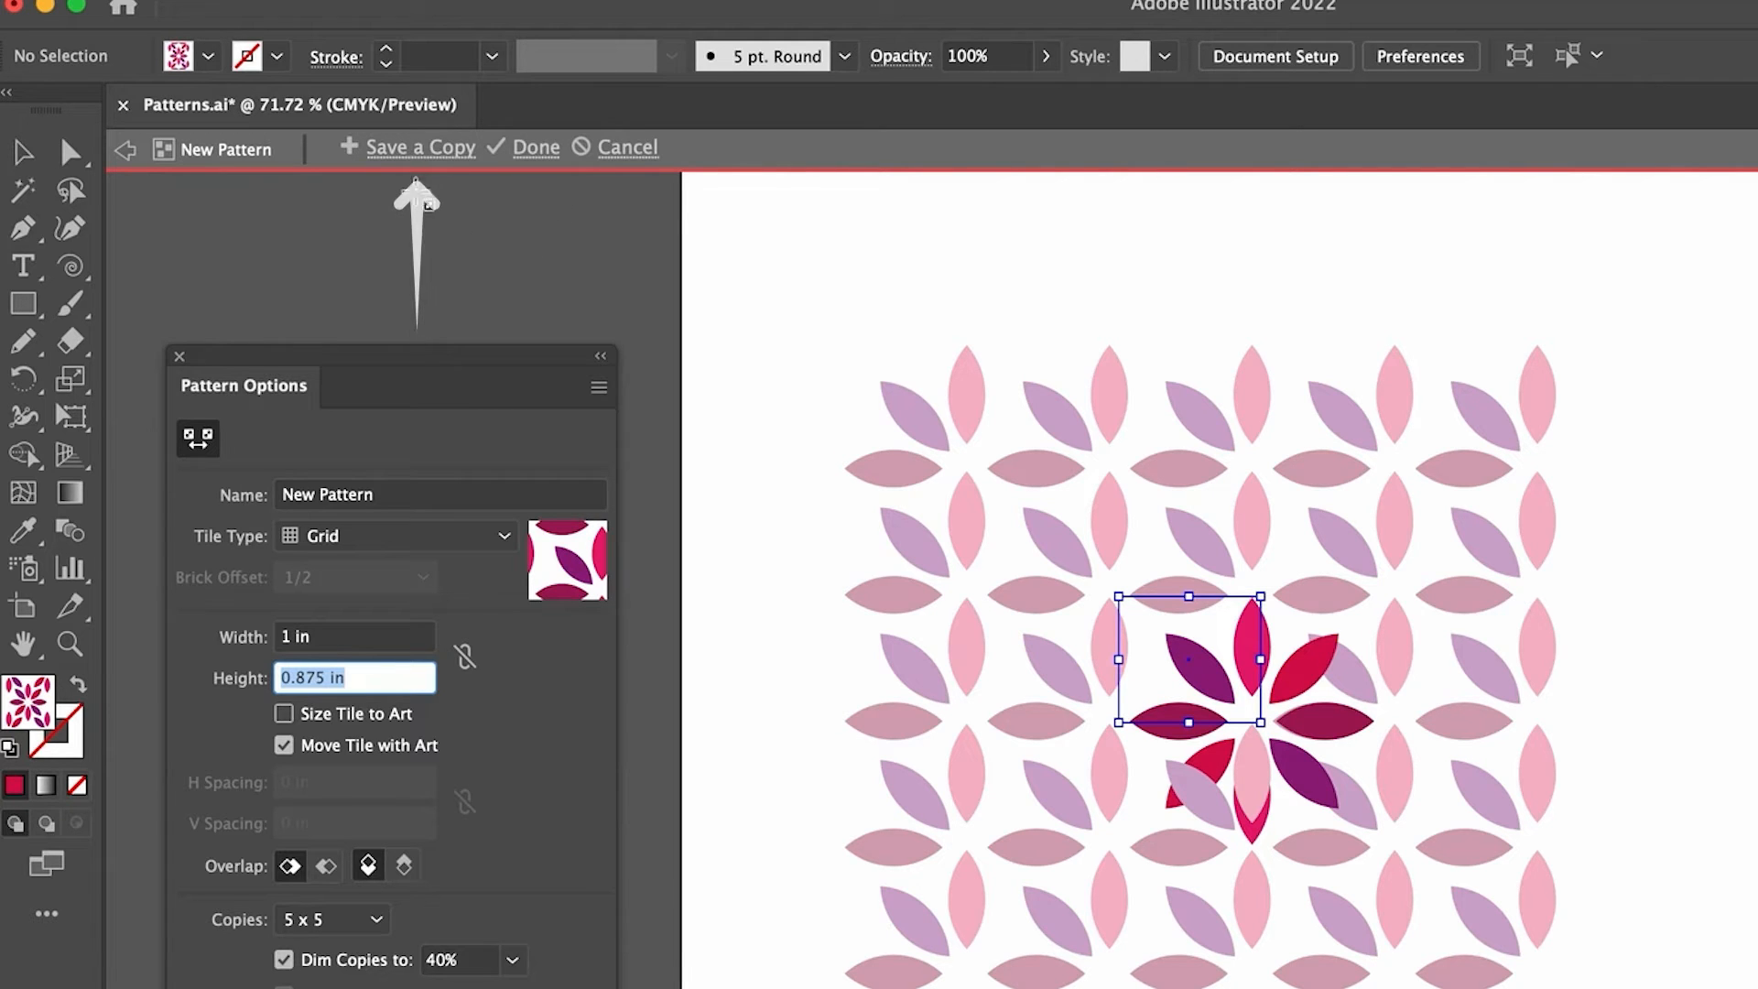
# Step: Save the edited pattern as a copy under the suggested name and exit pattern editing without changing the original
pyautogui.click(406, 150)
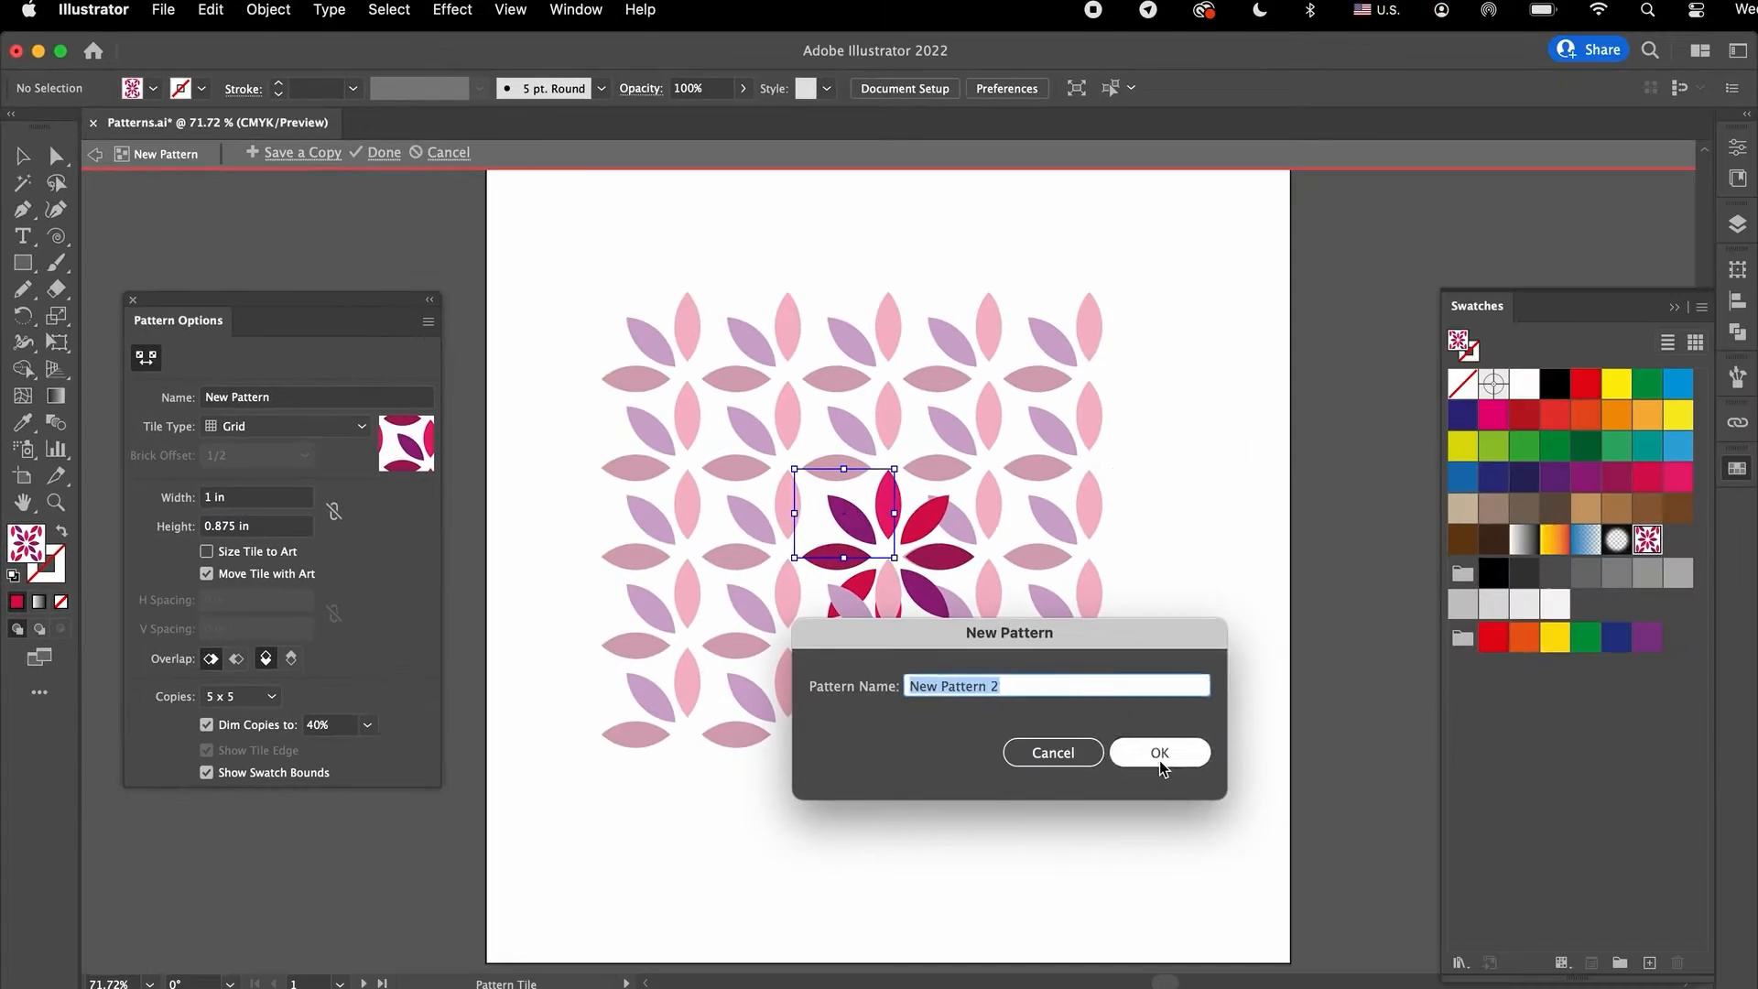
pyautogui.click(1159, 752)
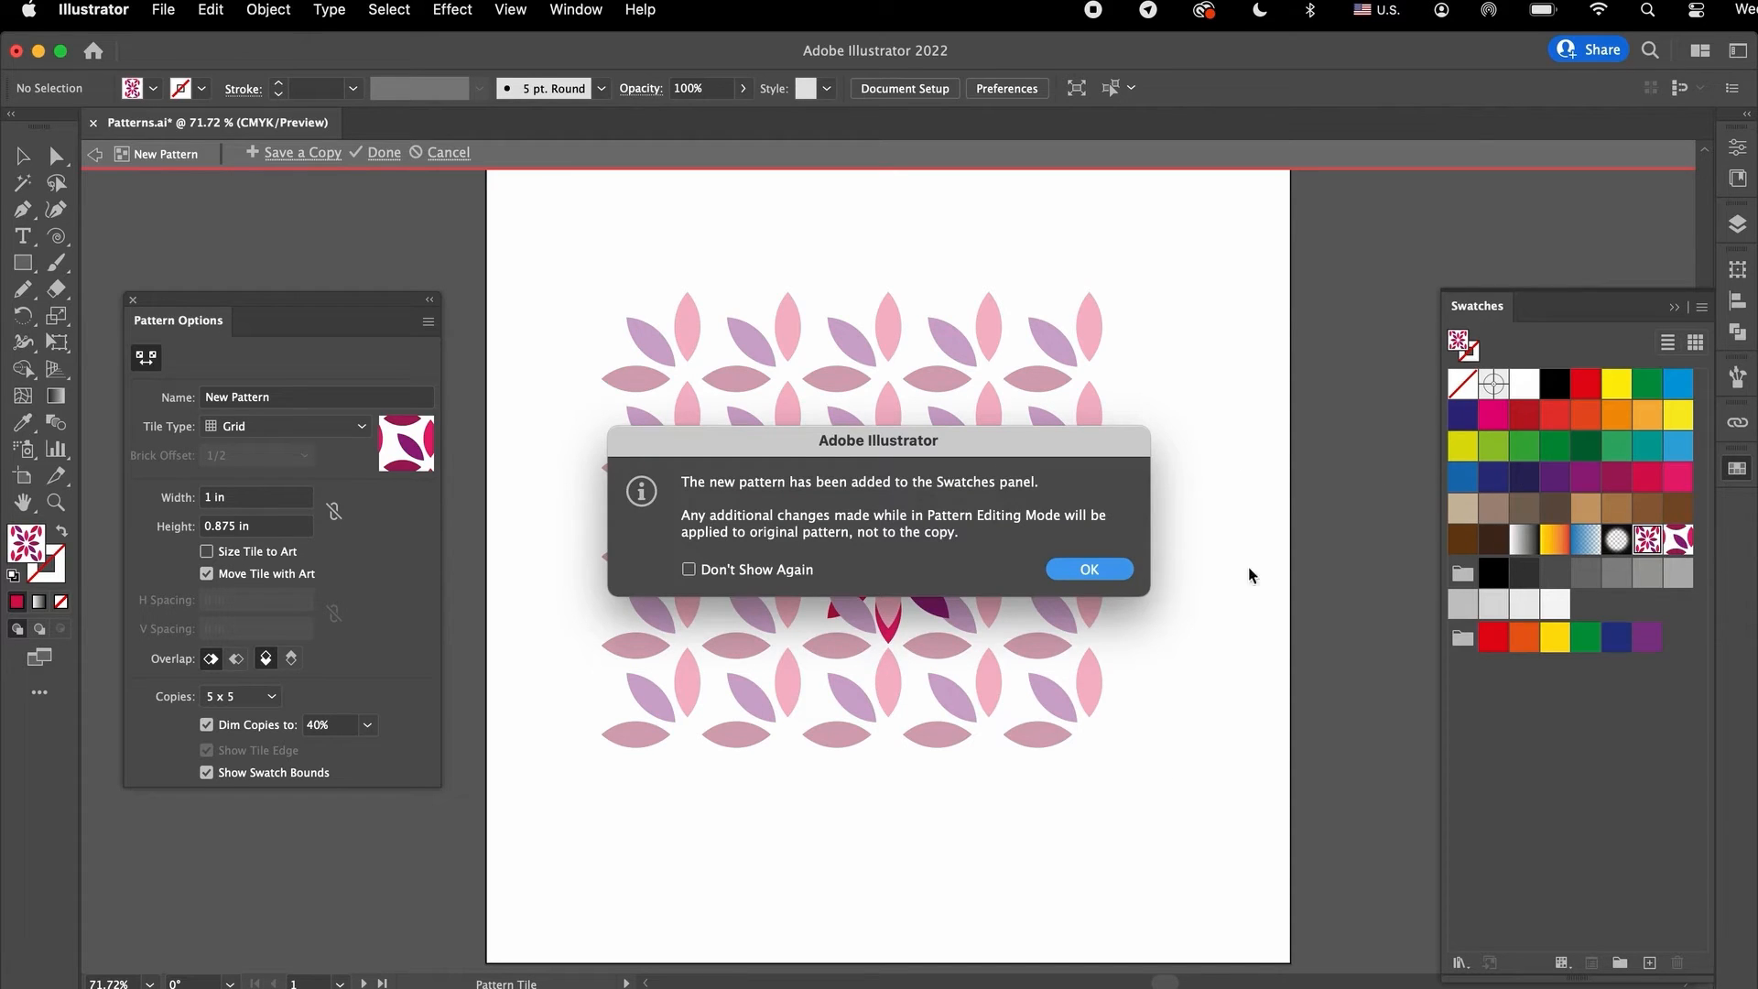
pyautogui.click(1078, 569)
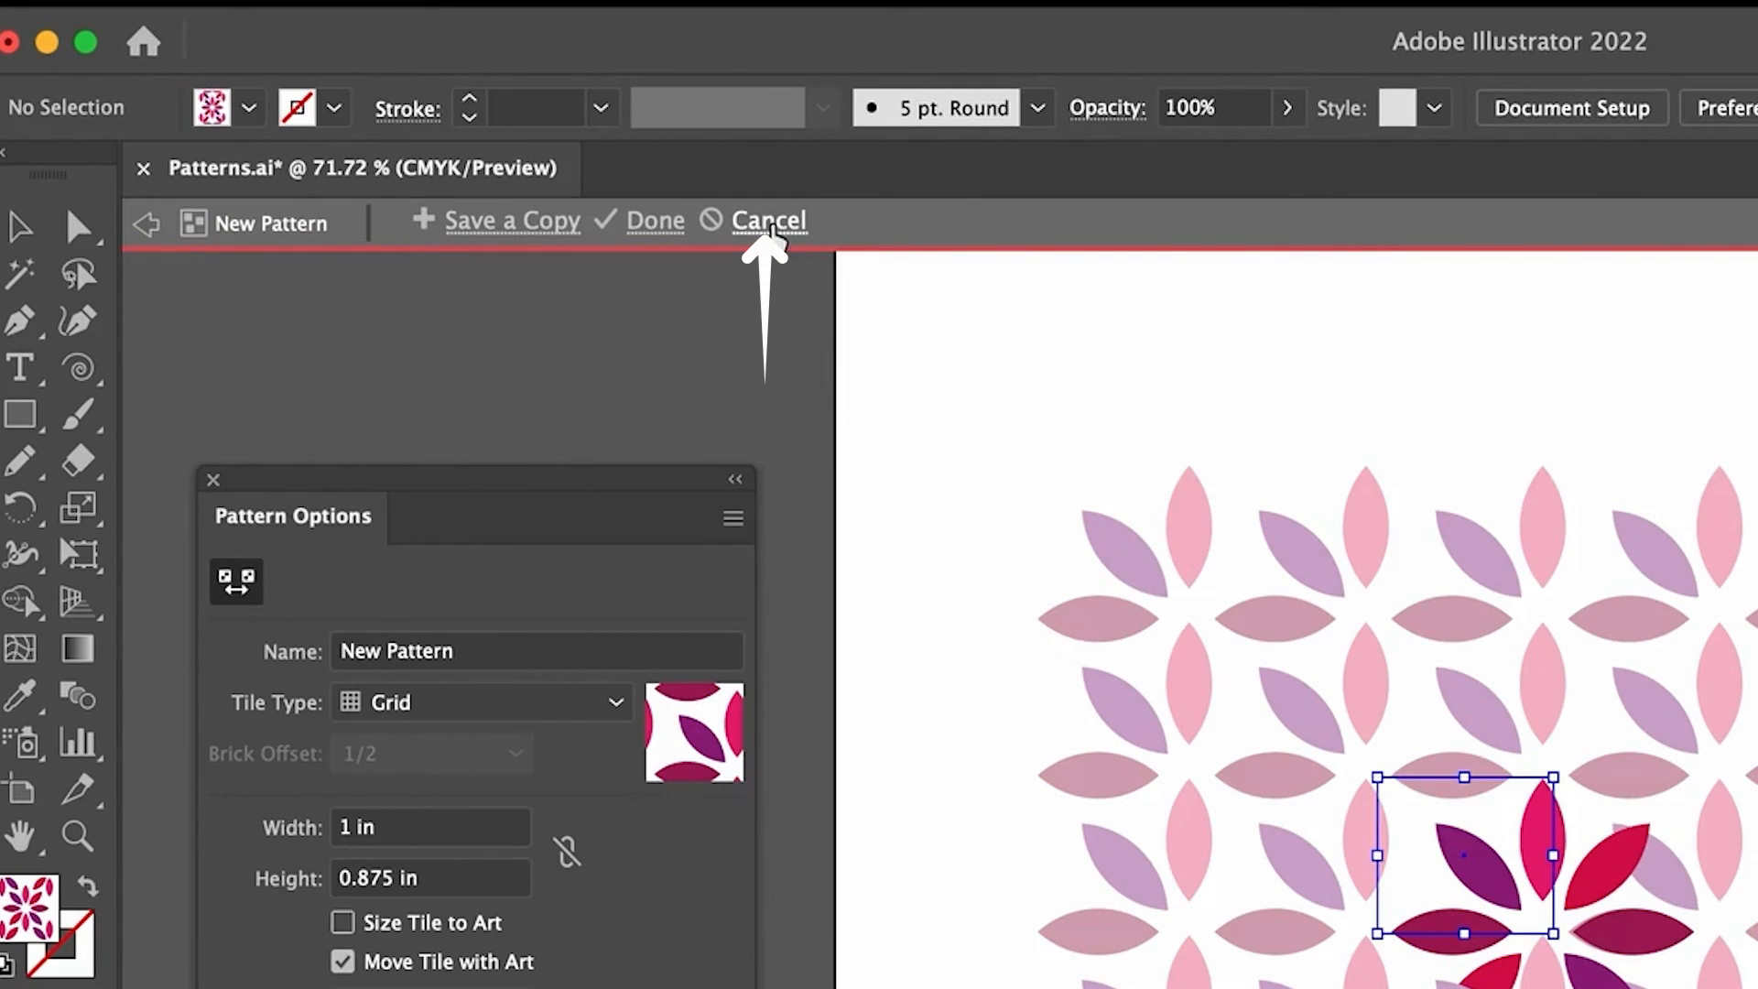
pyautogui.click(769, 225)
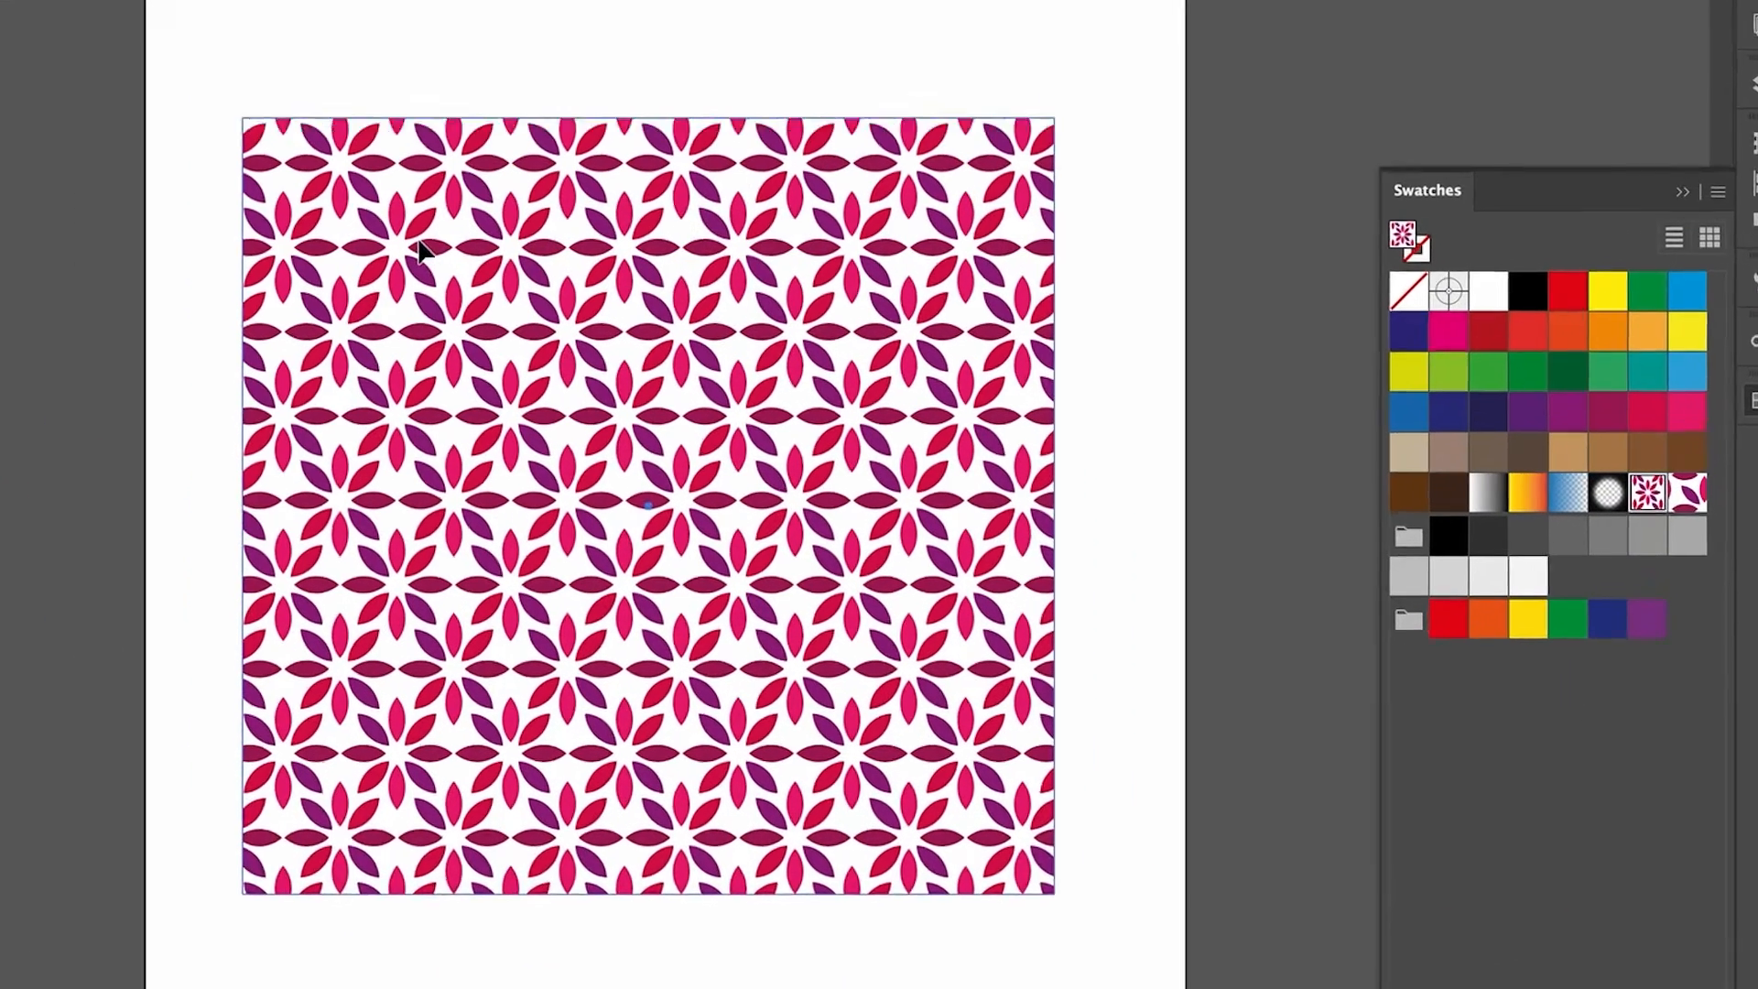
# Step: Fill the large rectangle with the second flower pattern, the edited tile variation
pyautogui.click(692, 349)
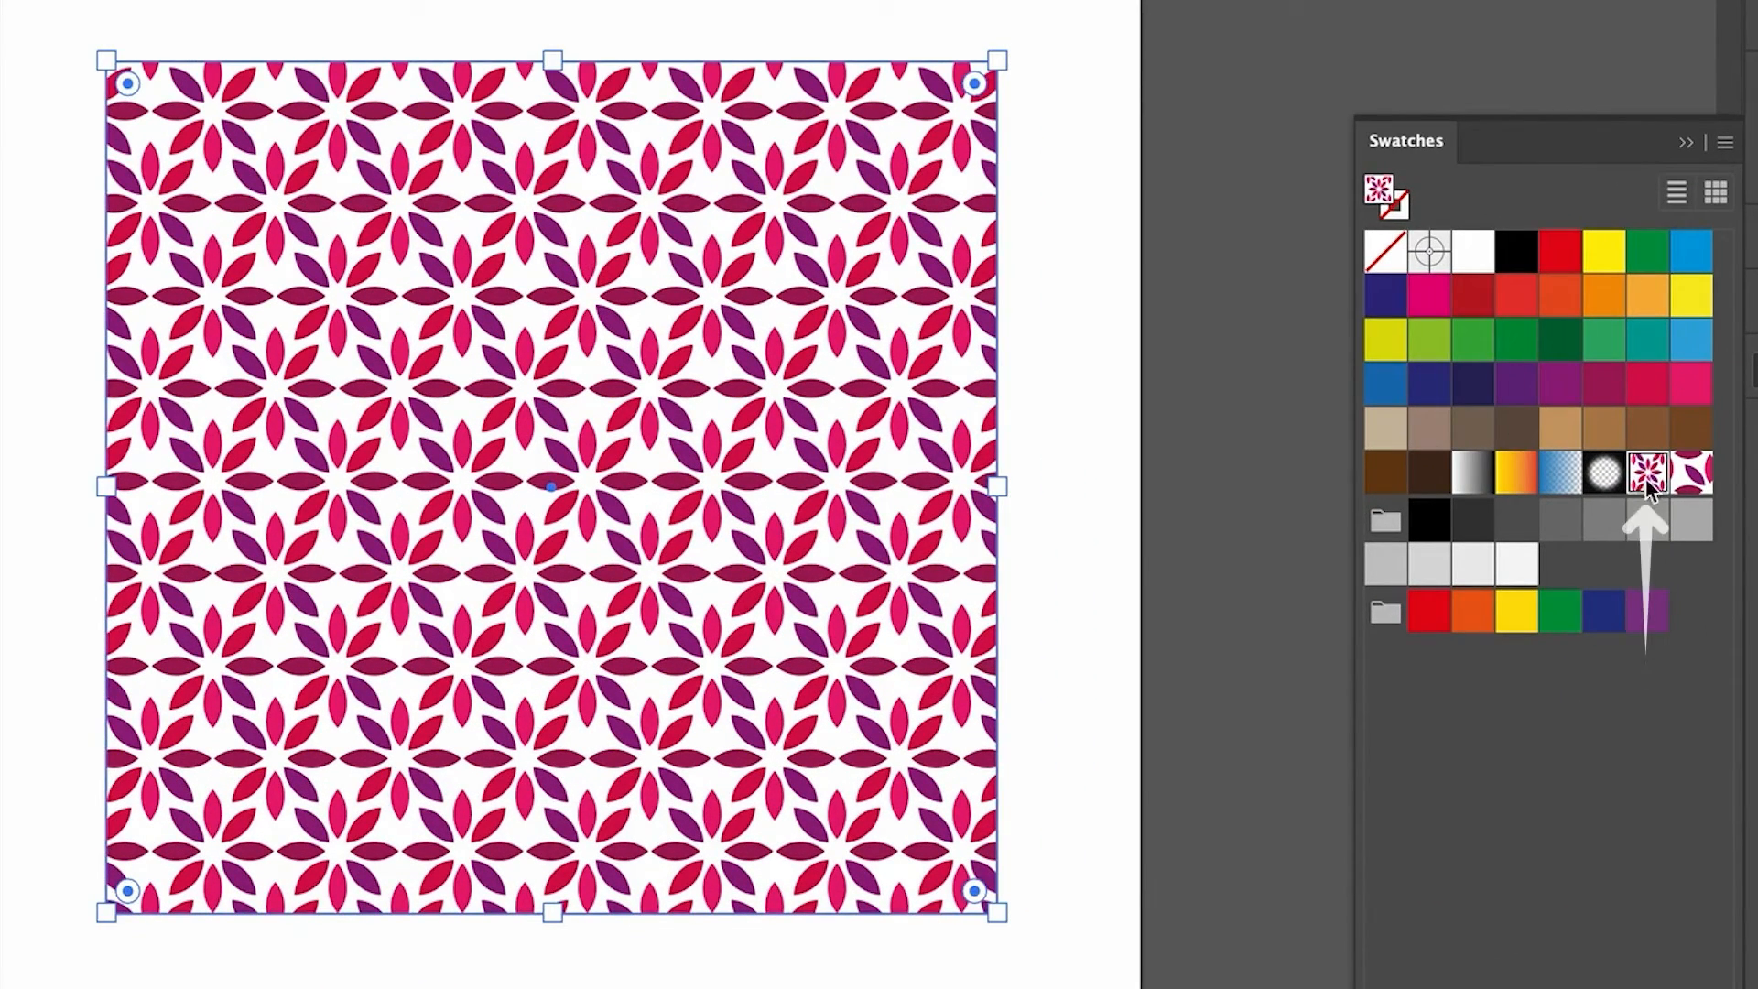
pyautogui.click(1693, 478)
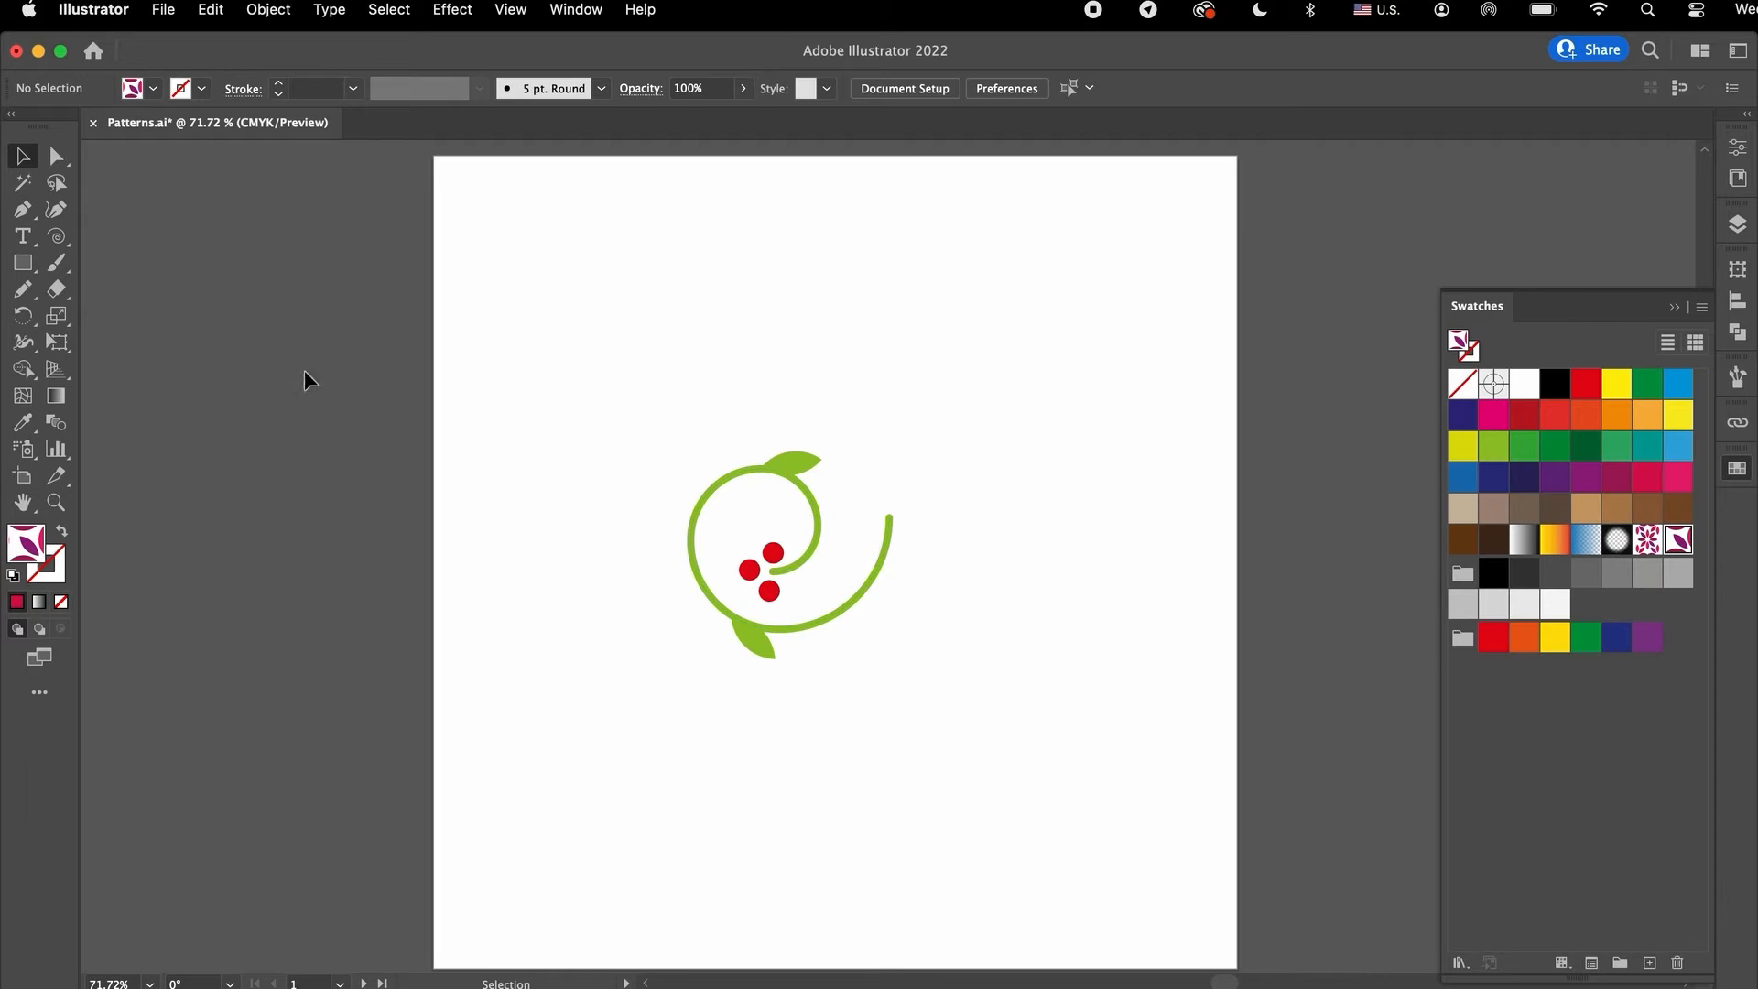
# Step: Draw a spiral above and to the right of the berry spiral artwork with the Spiral tool
pyautogui.click(56, 236)
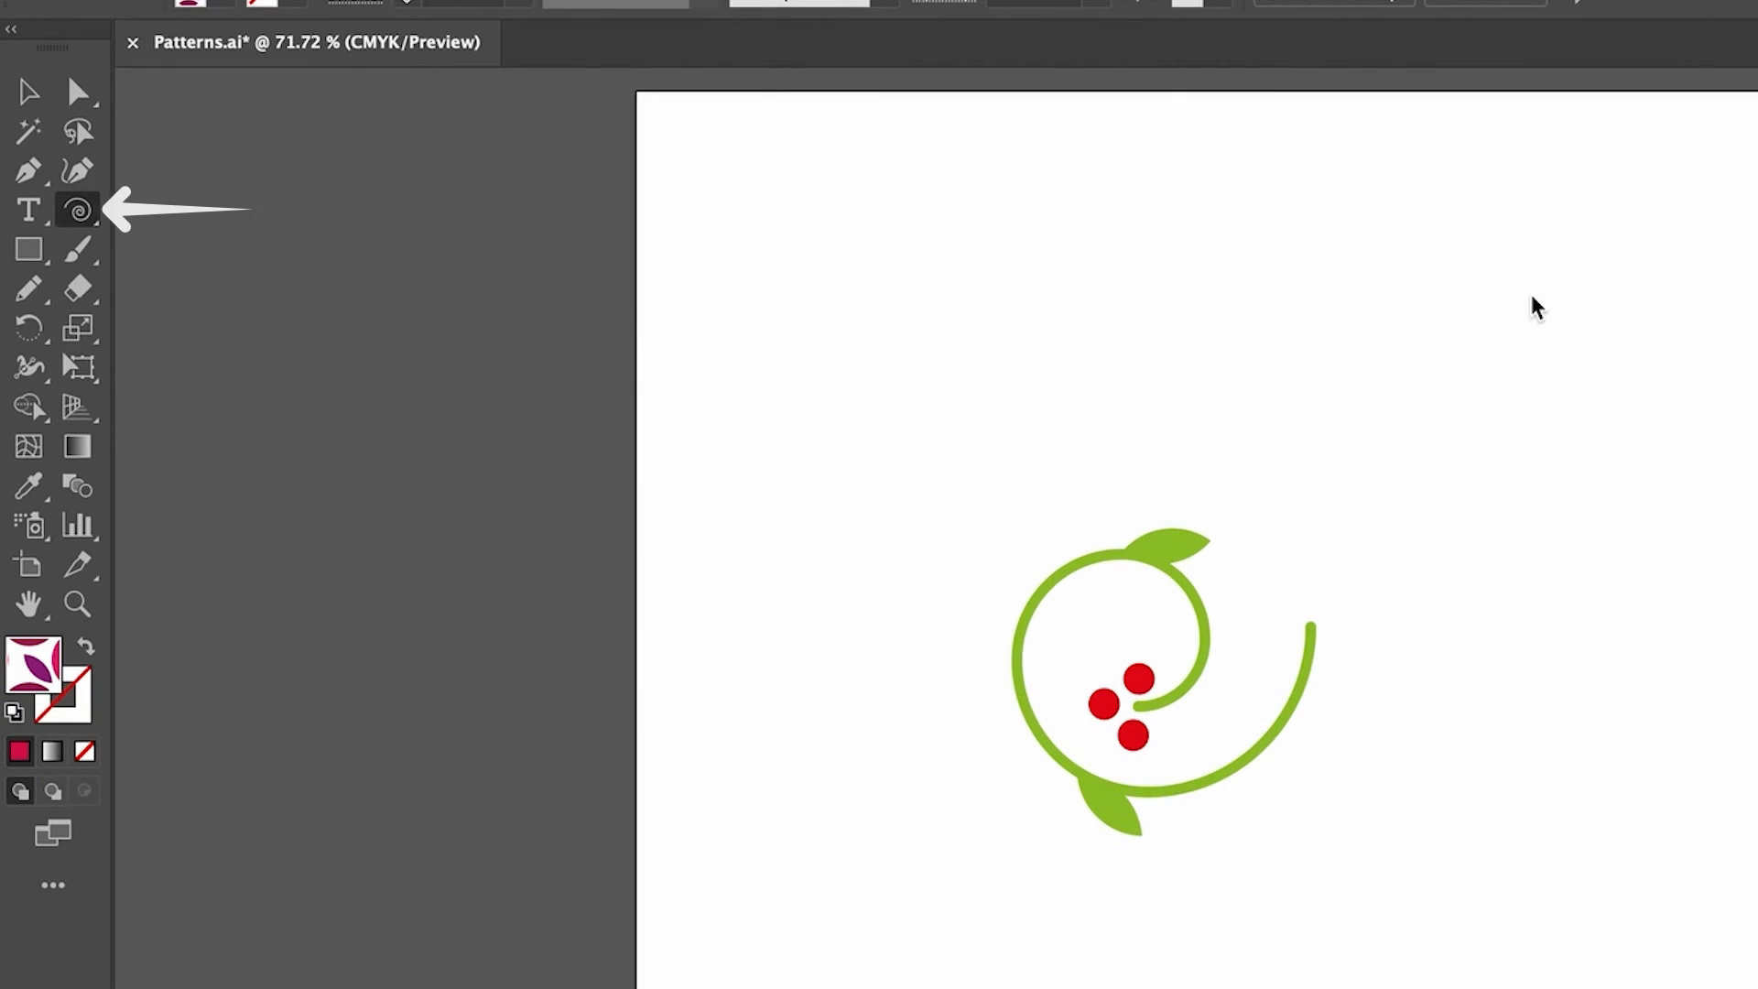
pyautogui.moveTo(1530, 302); pyautogui.dragTo(1683, 394)
pyautogui.moveTo(1140, 360); pyautogui.dragTo(1140, 360)
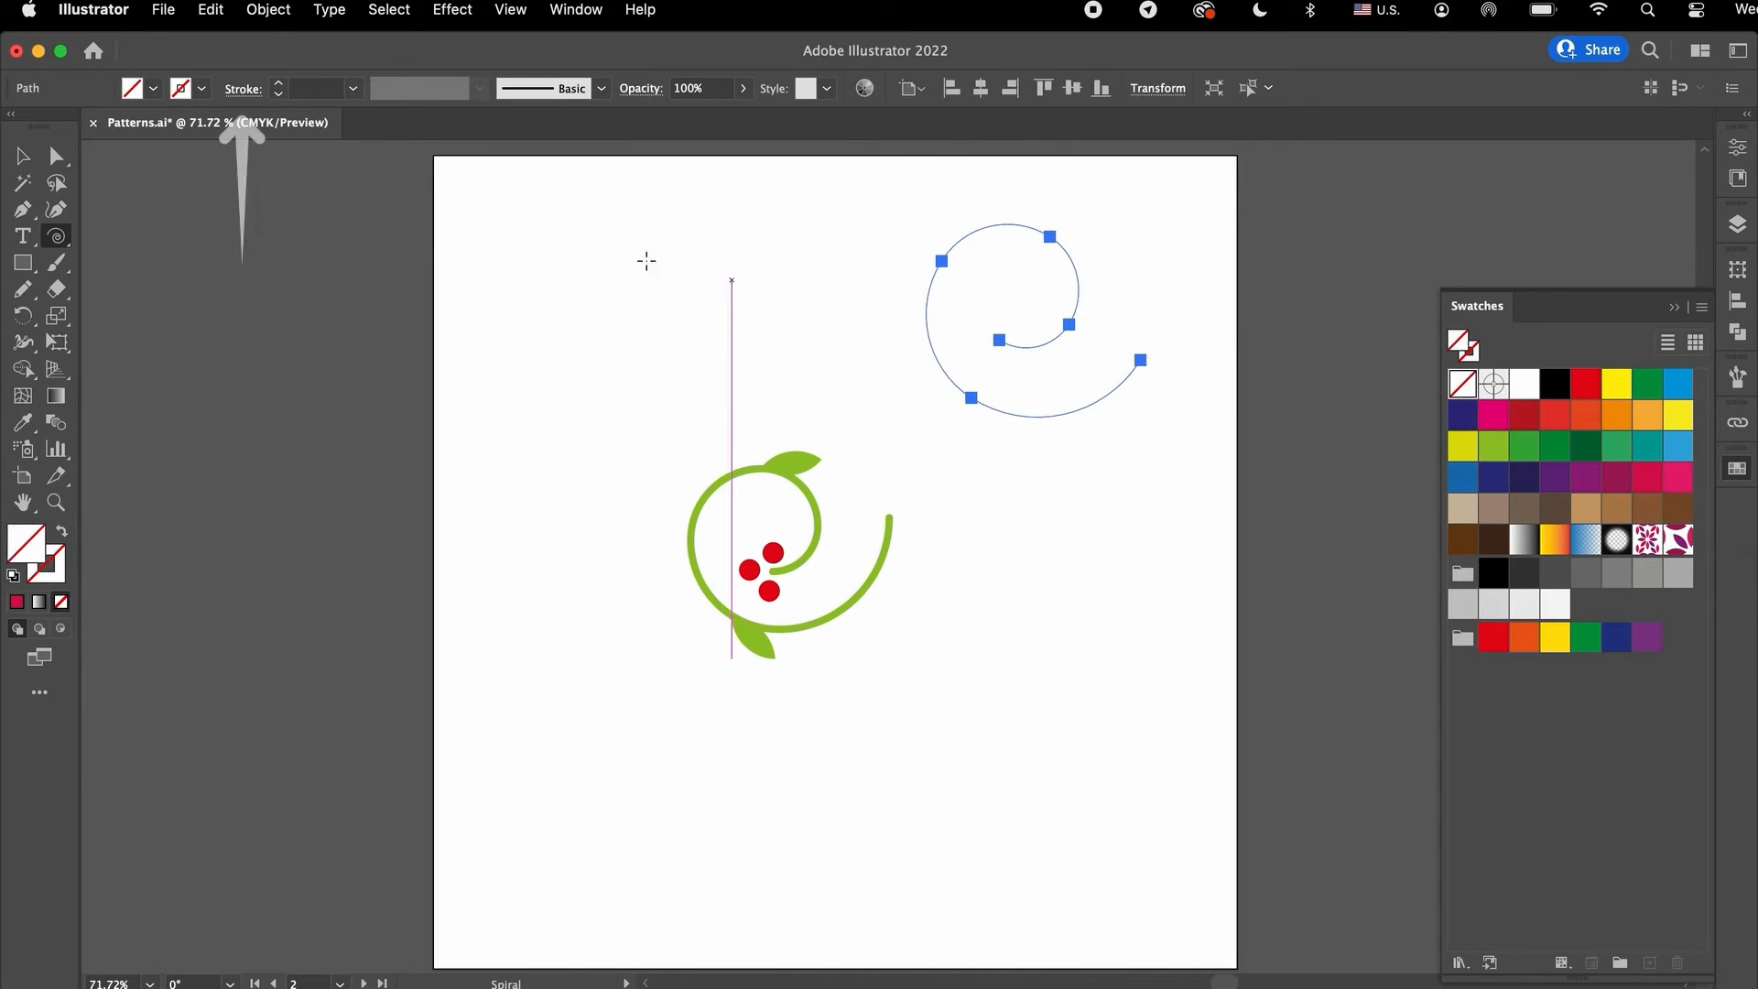
# Step: Give the newly drawn spiral a green stroke and set its weight to 5 pt
pyautogui.click(1470, 353)
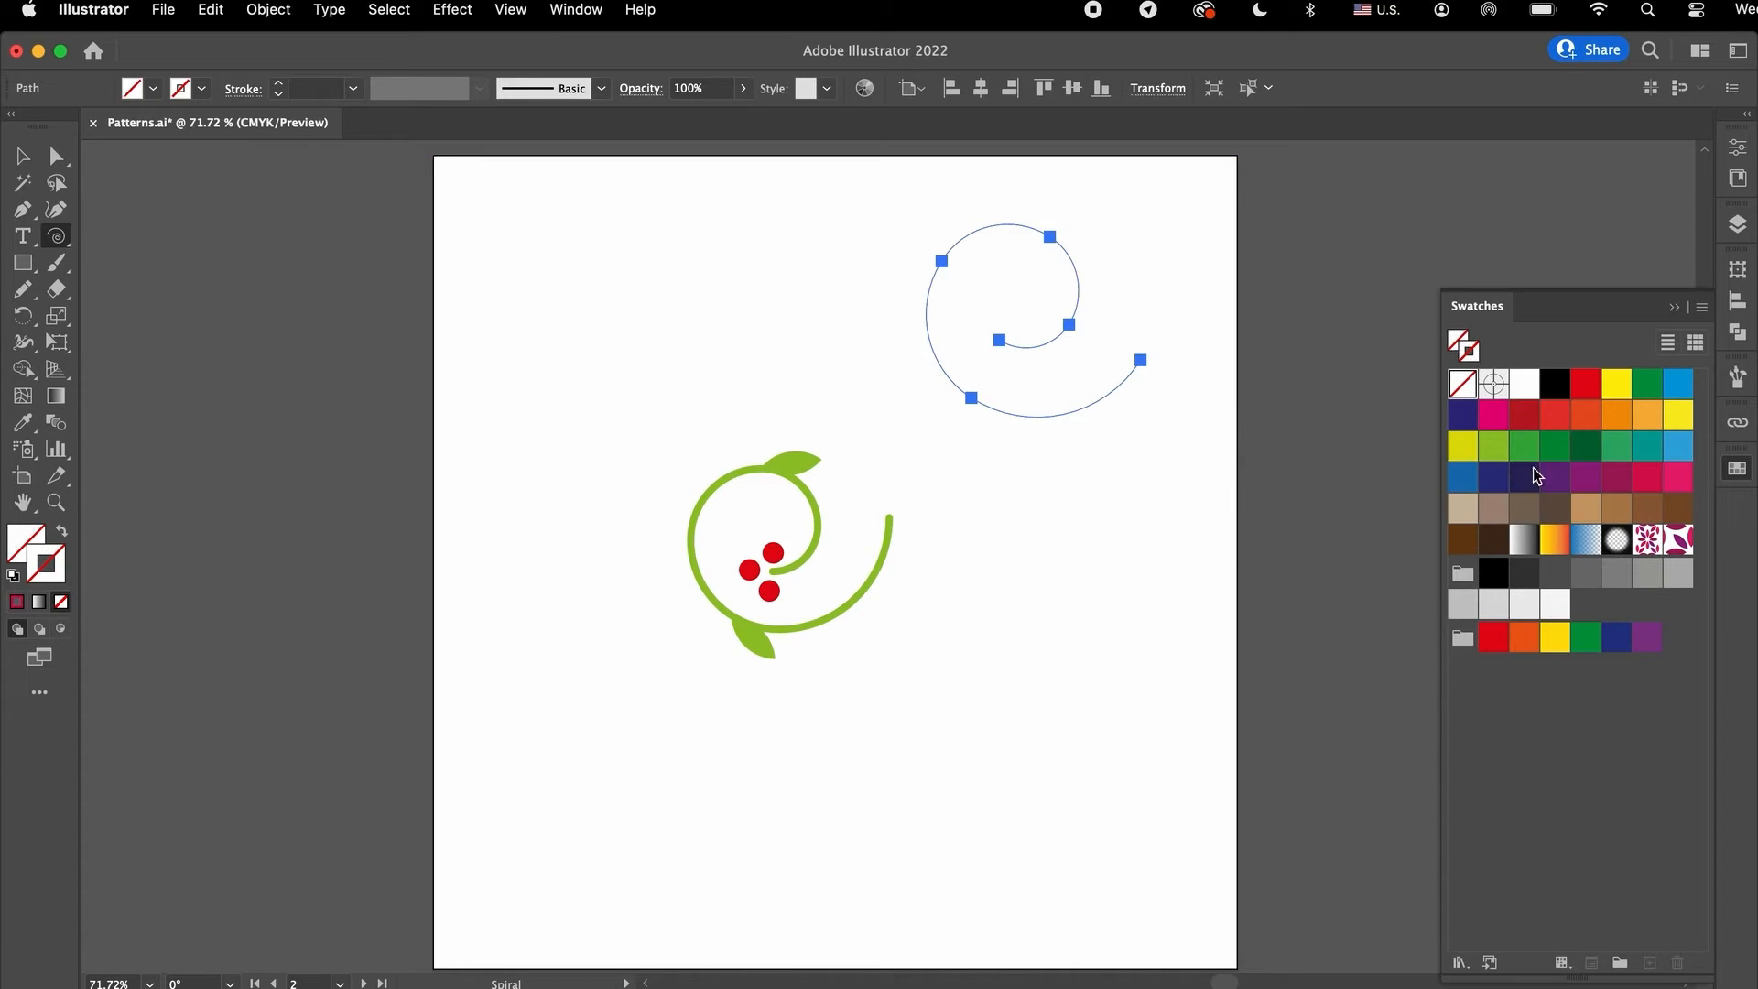
pyautogui.click(1524, 445)
pyautogui.click(278, 83)
pyautogui.click(278, 82)
pyautogui.click(278, 82)
pyautogui.click(279, 82)
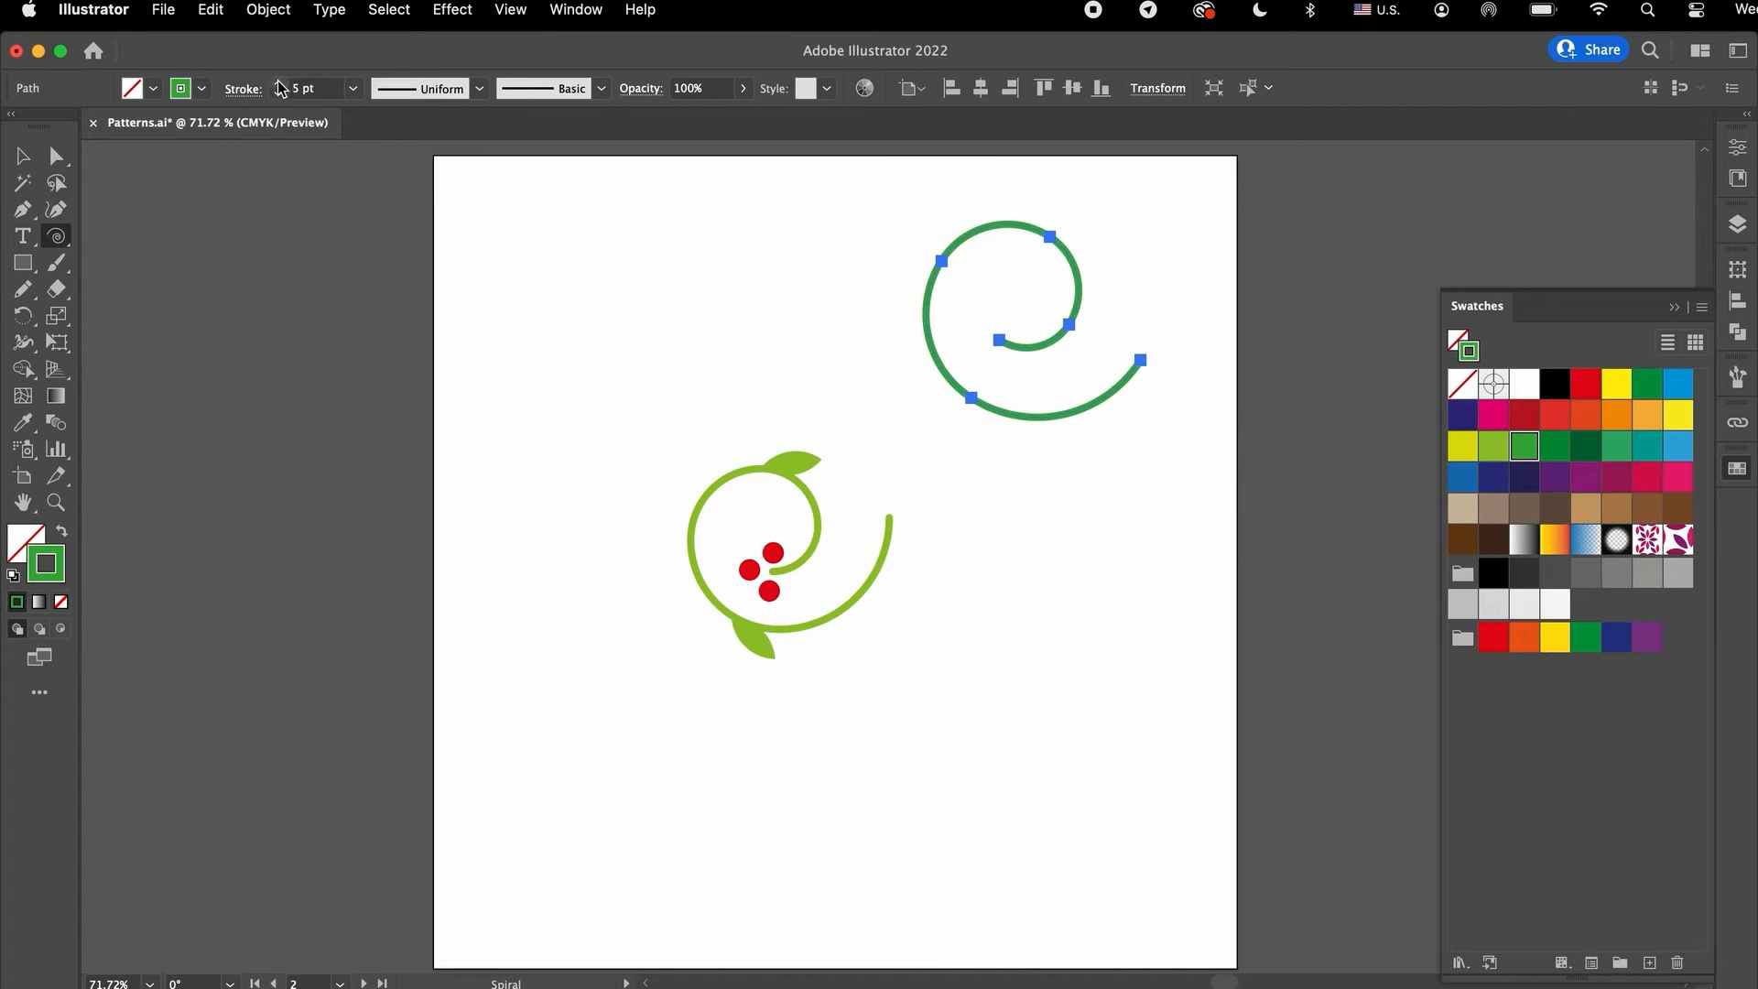
# Step: Apply a round cap to the new spiral's stroke and delete that practice spiral
pyautogui.press('v')
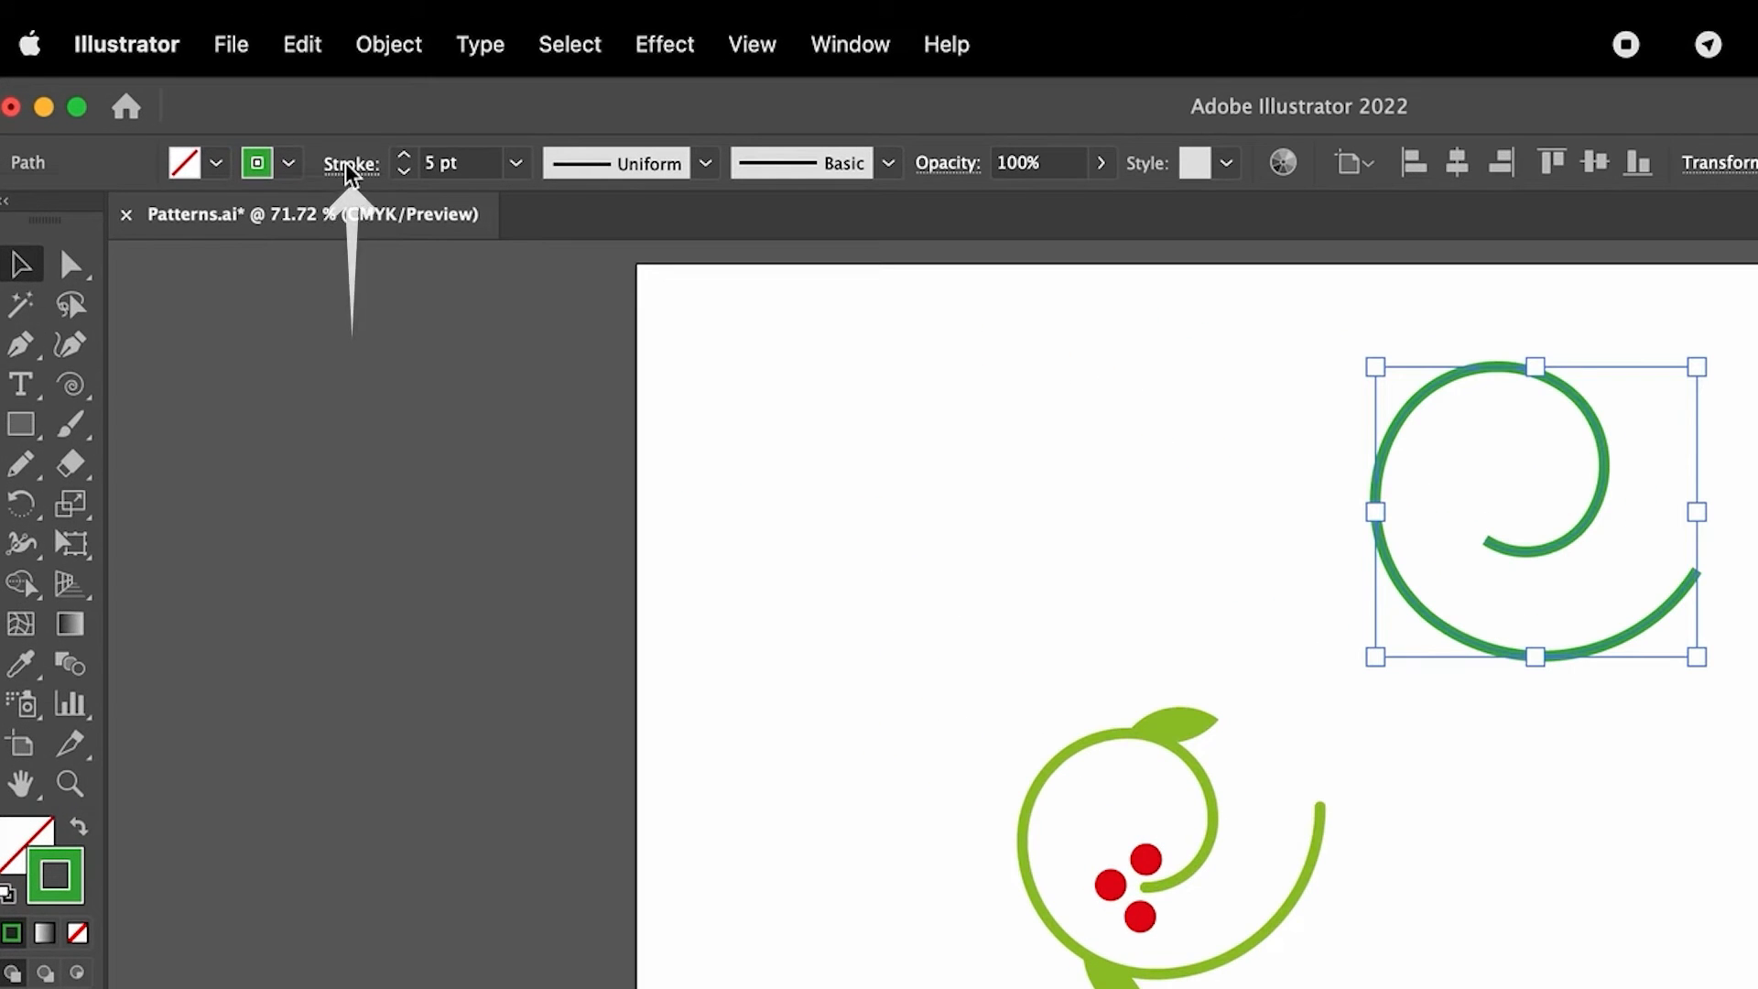
pyautogui.click(348, 167)
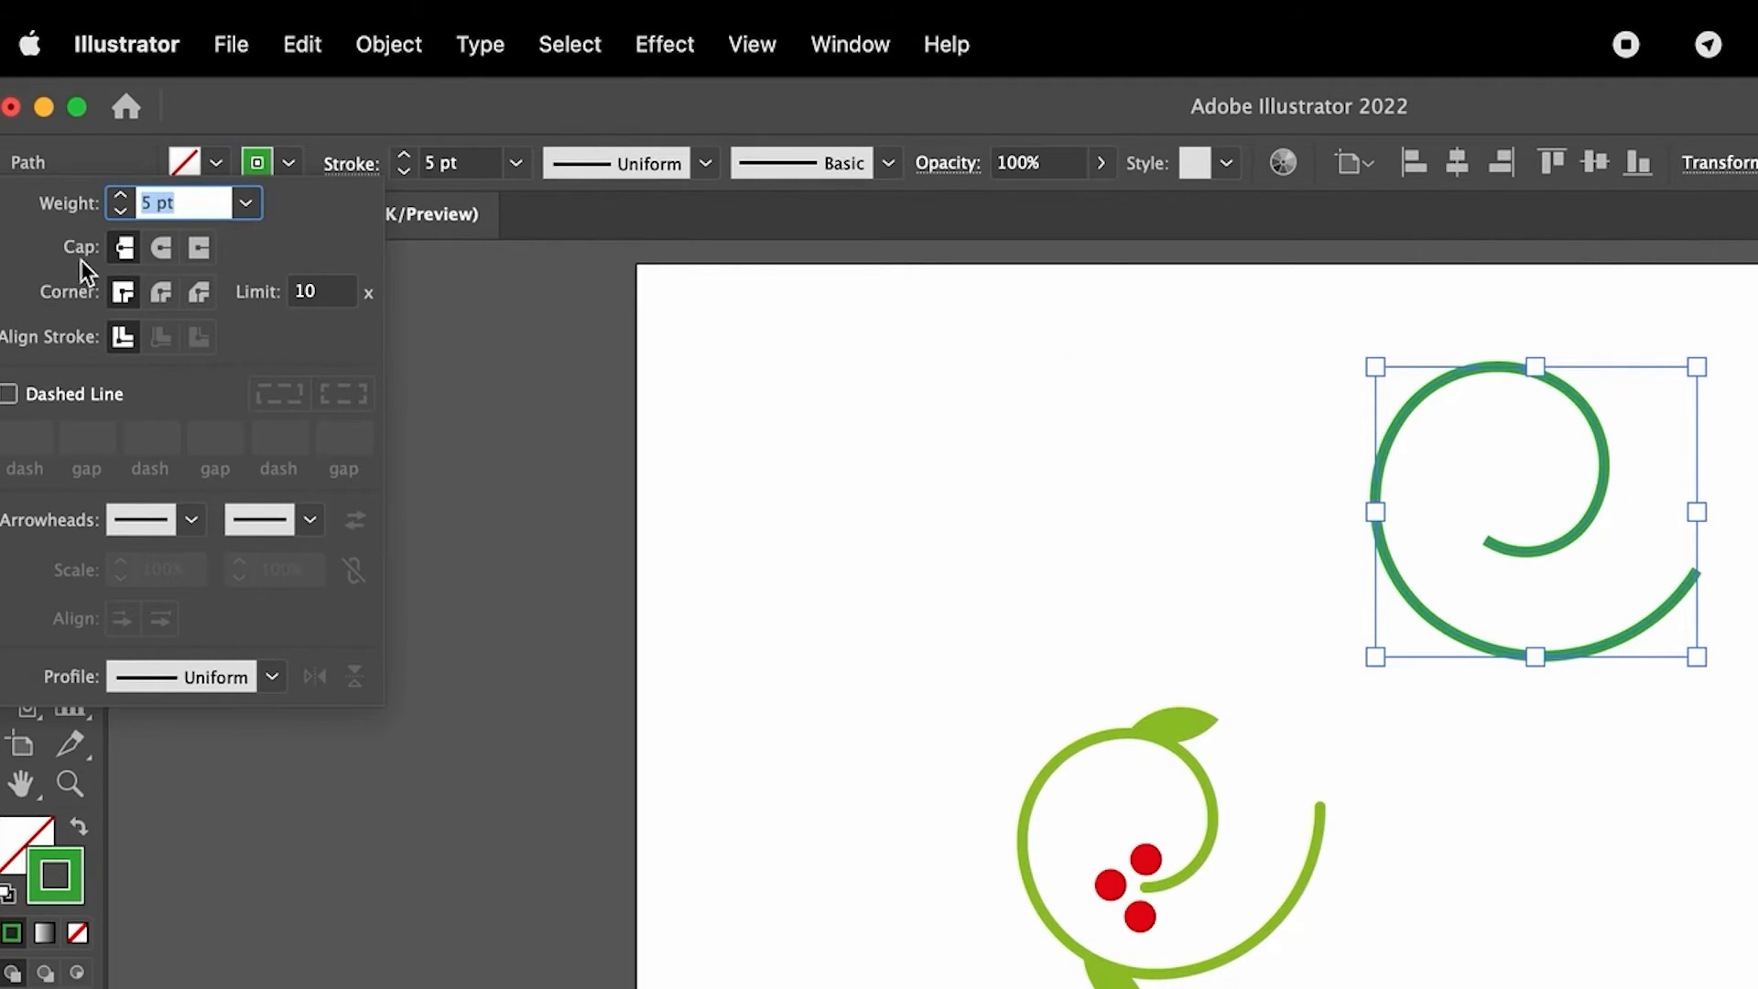
pyautogui.click(163, 250)
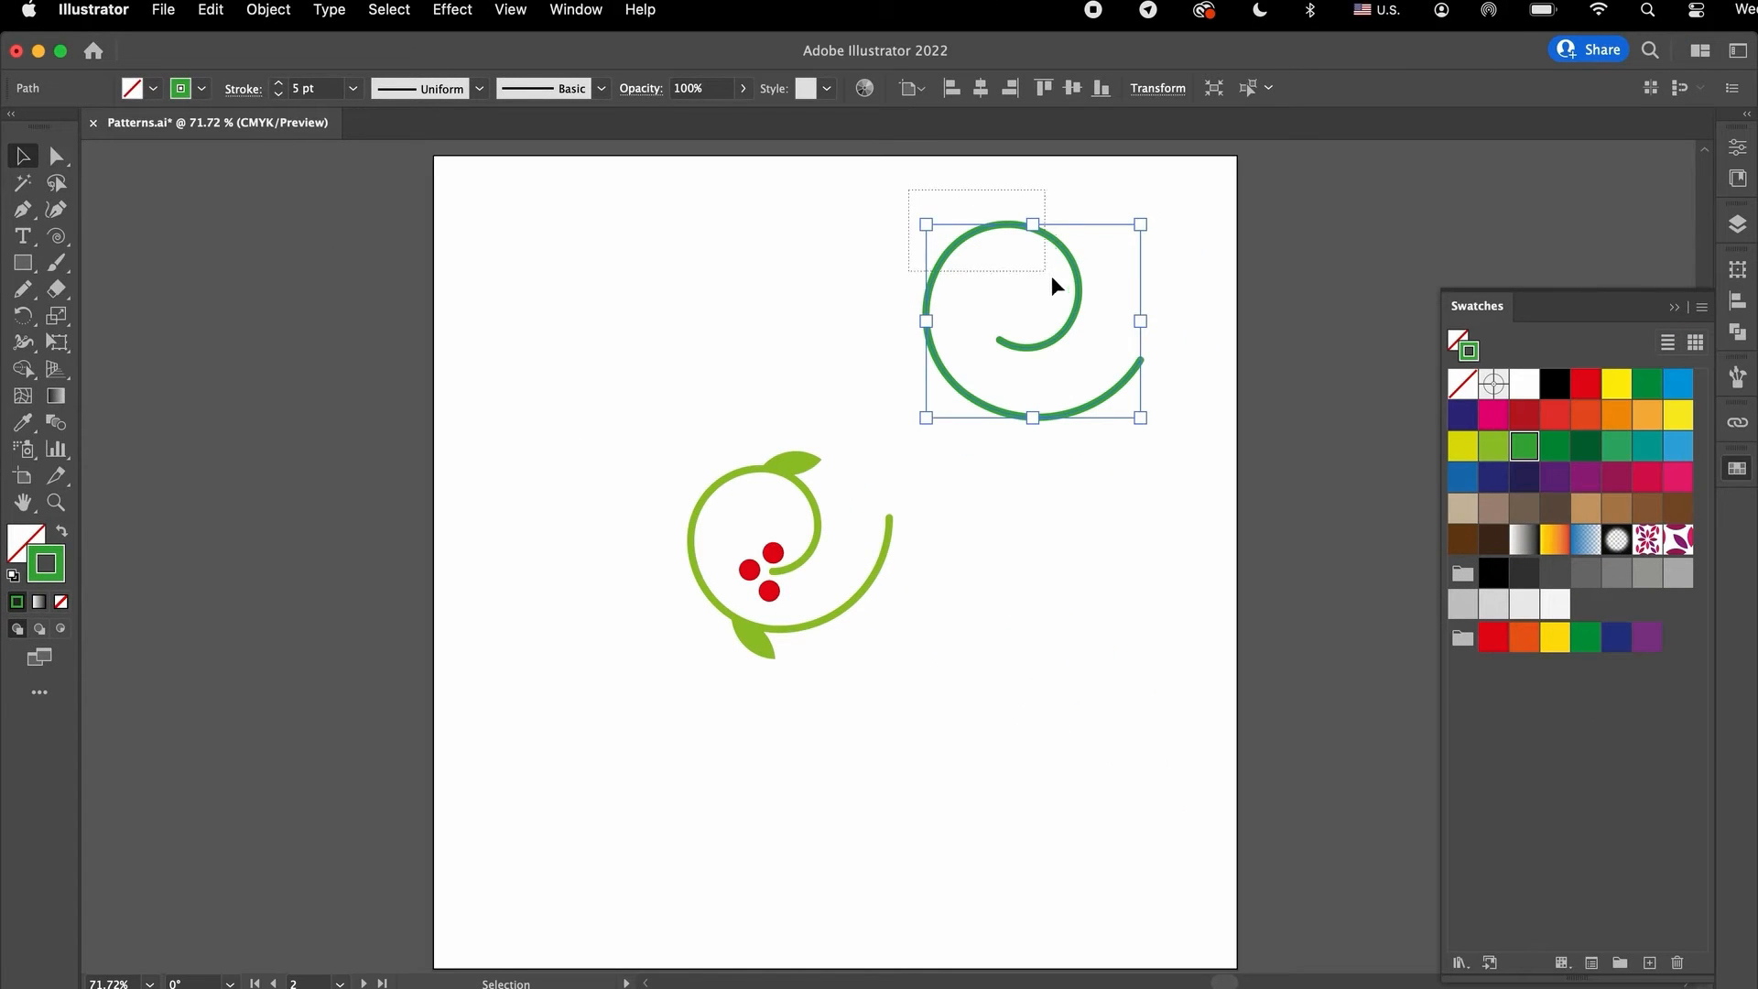
pyautogui.press('Delete')
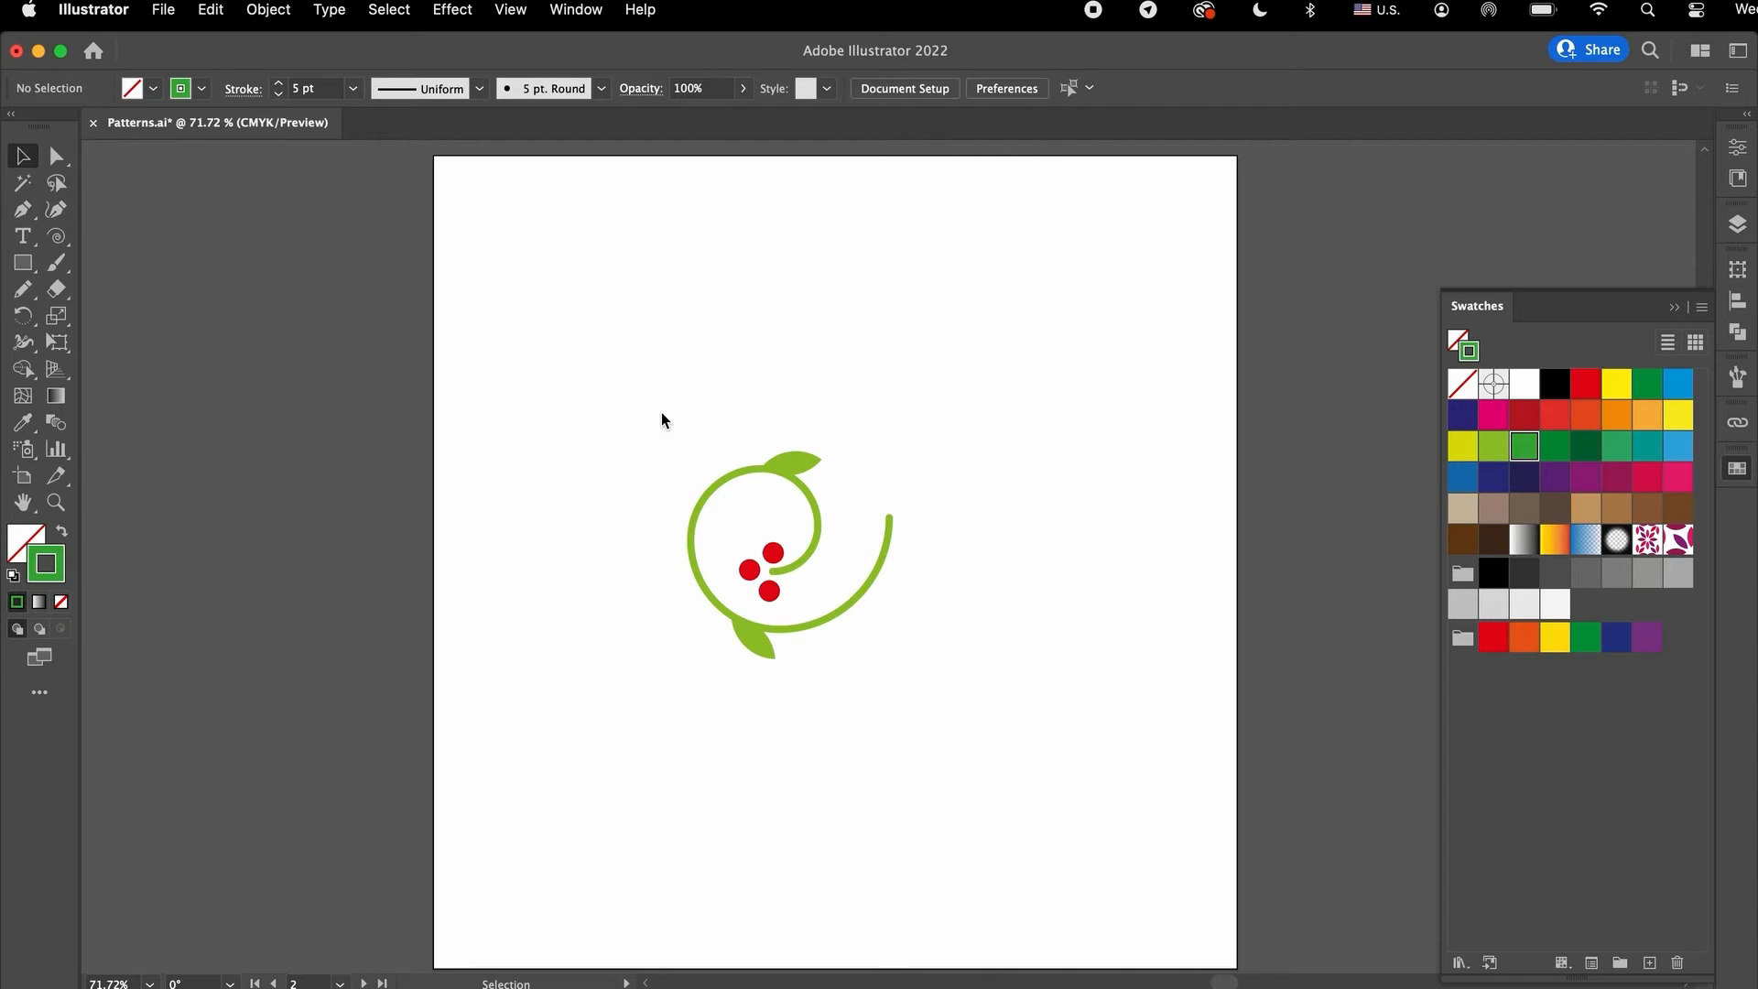
# Step: Make a new pattern from the entire spiral artwork, including its leaves and berries
pyautogui.moveTo(661, 412); pyautogui.dragTo(969, 708)
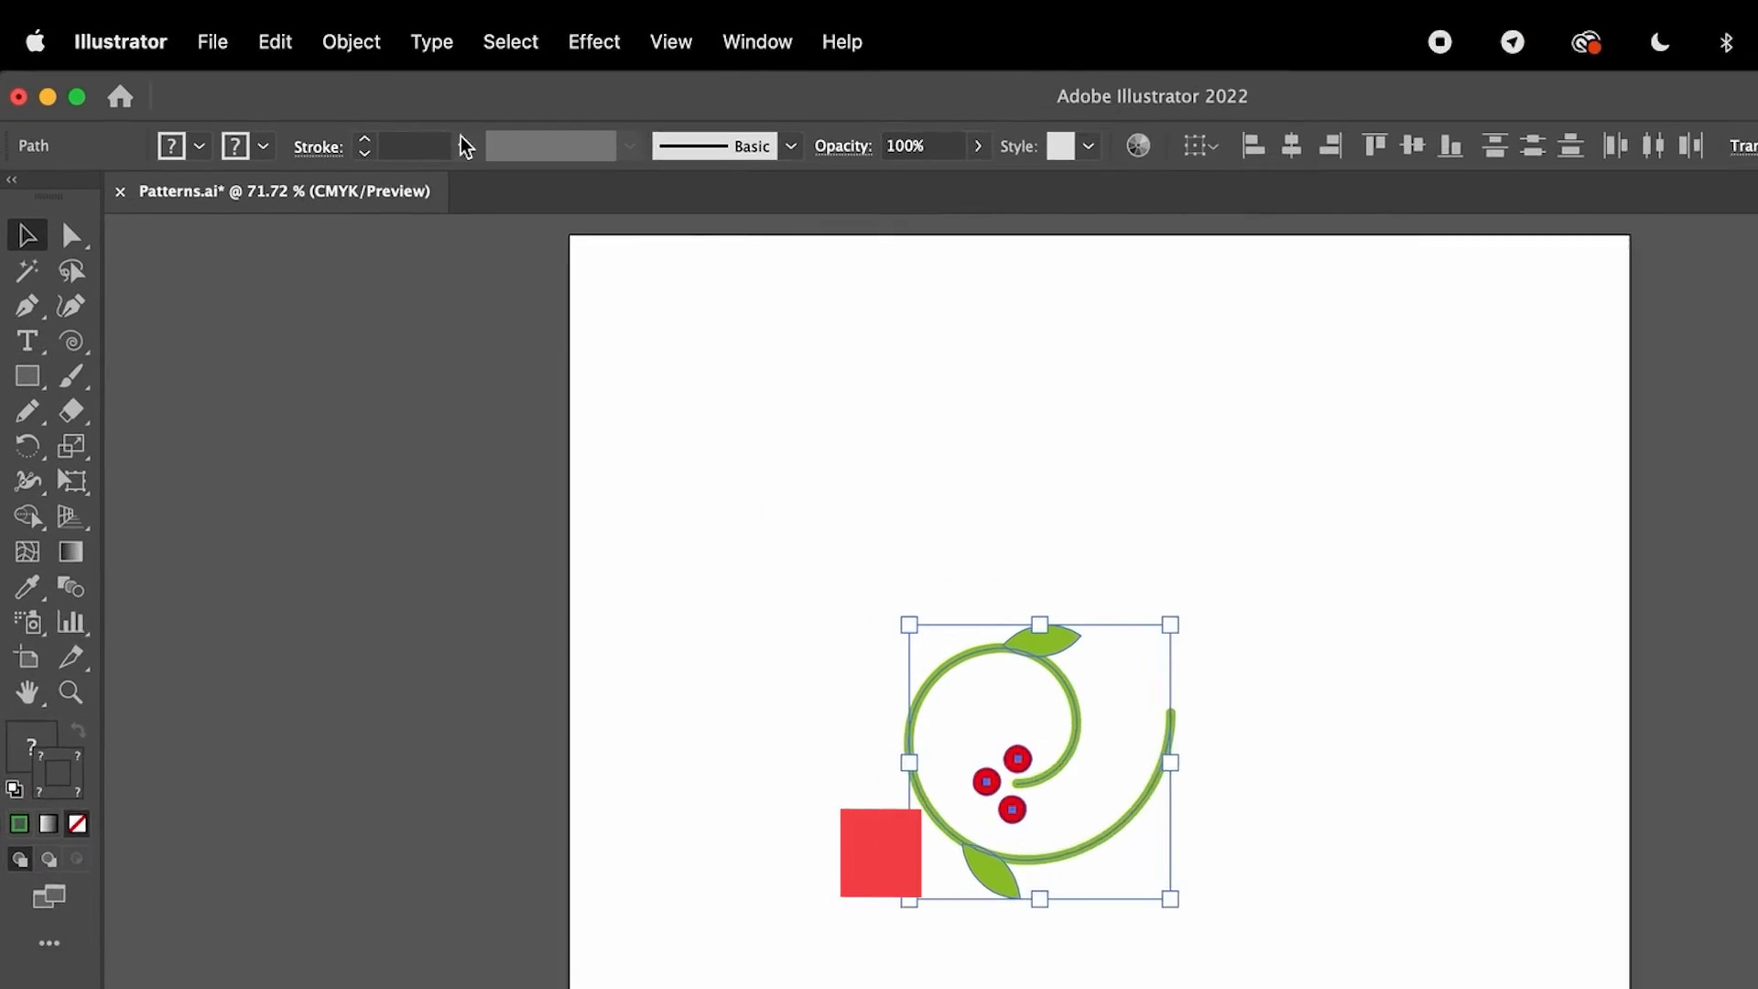
pyautogui.click(366, 43)
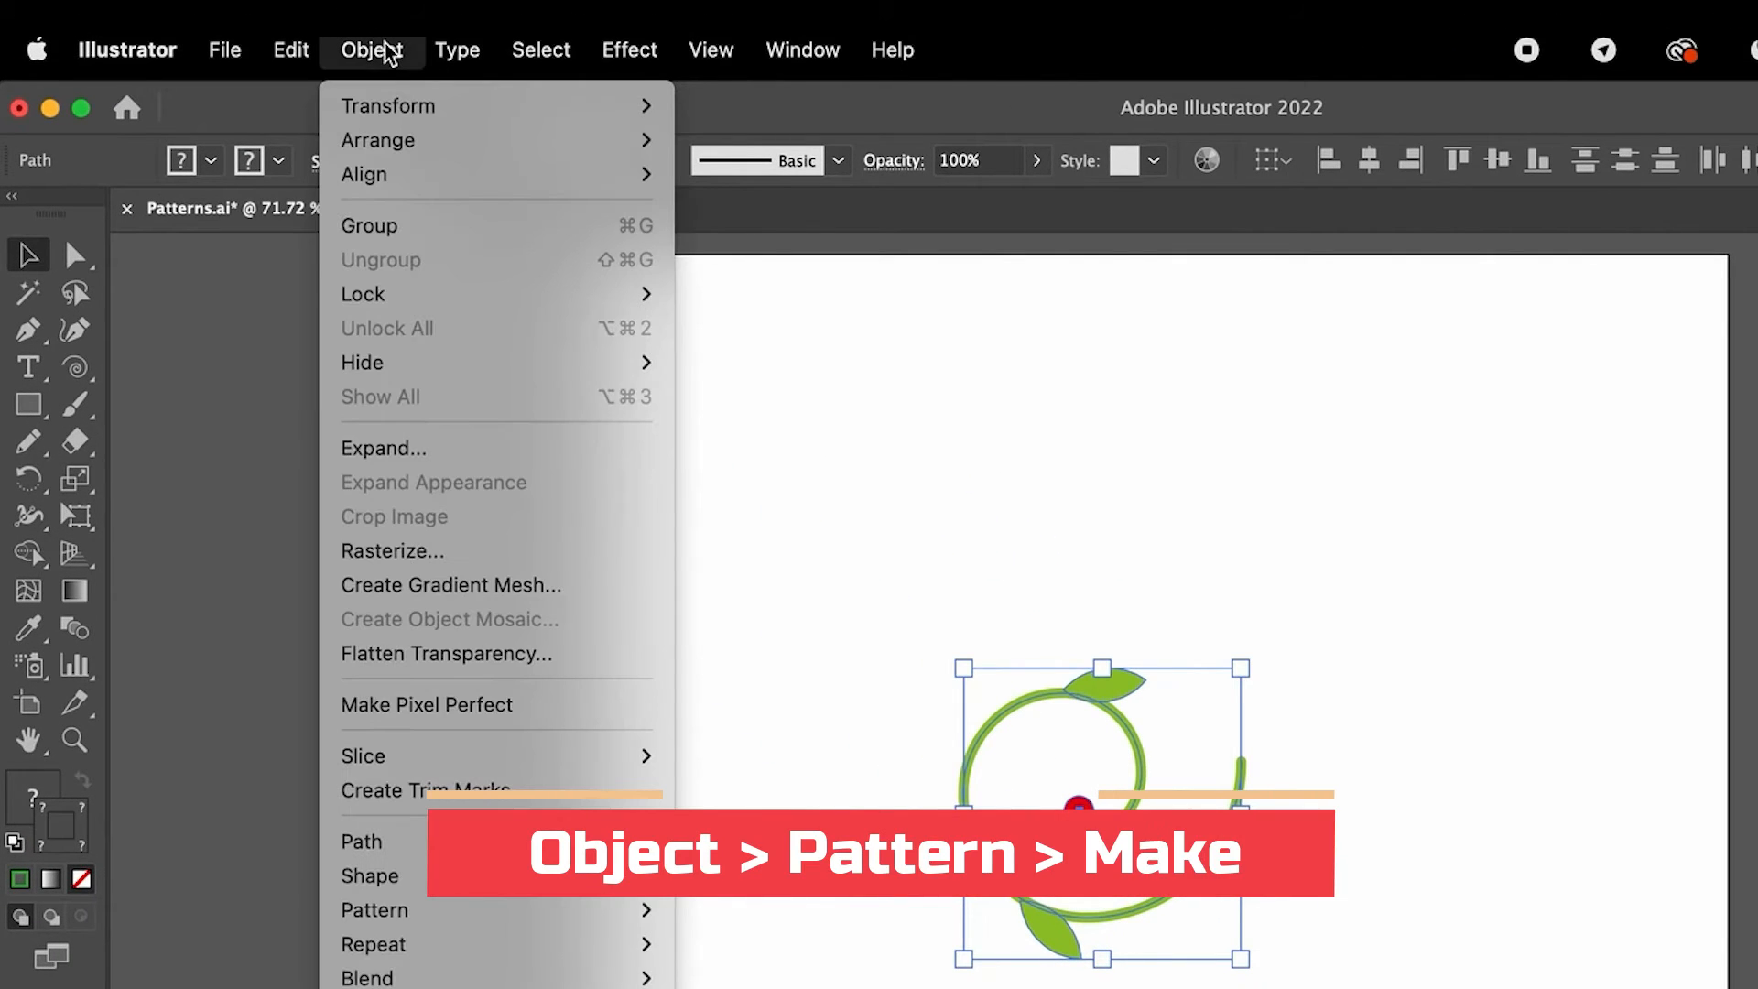
pyautogui.moveTo(641, 909)
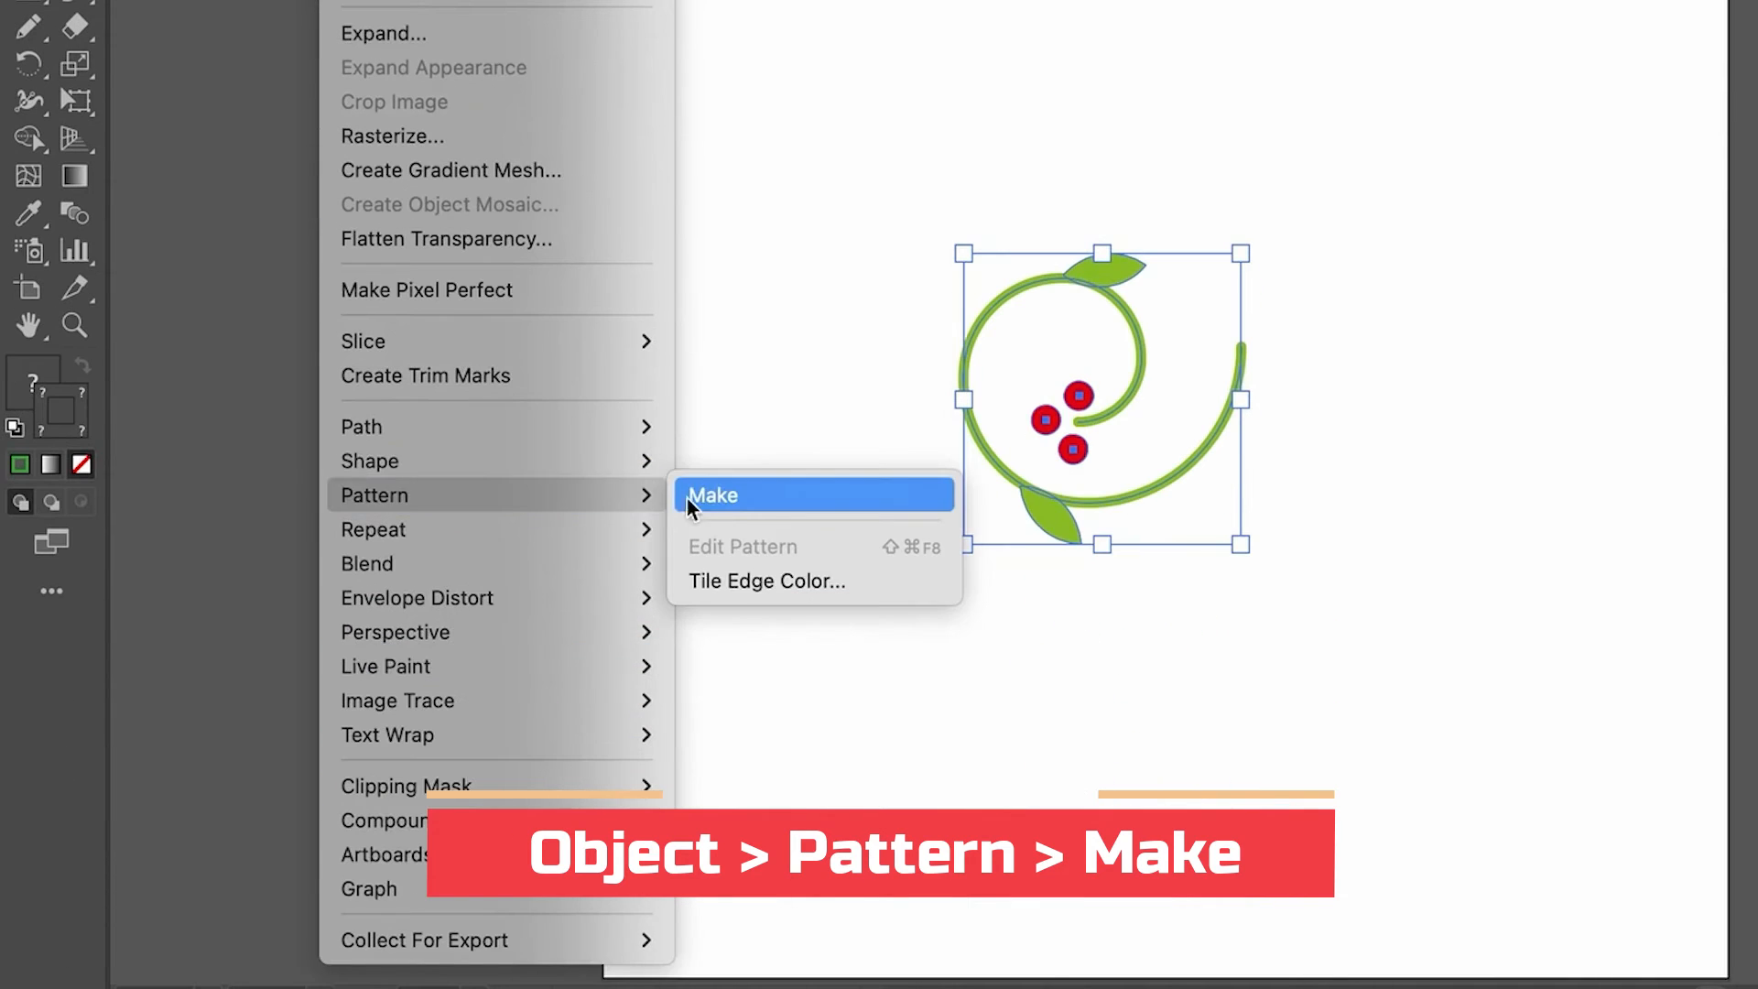
pyautogui.click(705, 496)
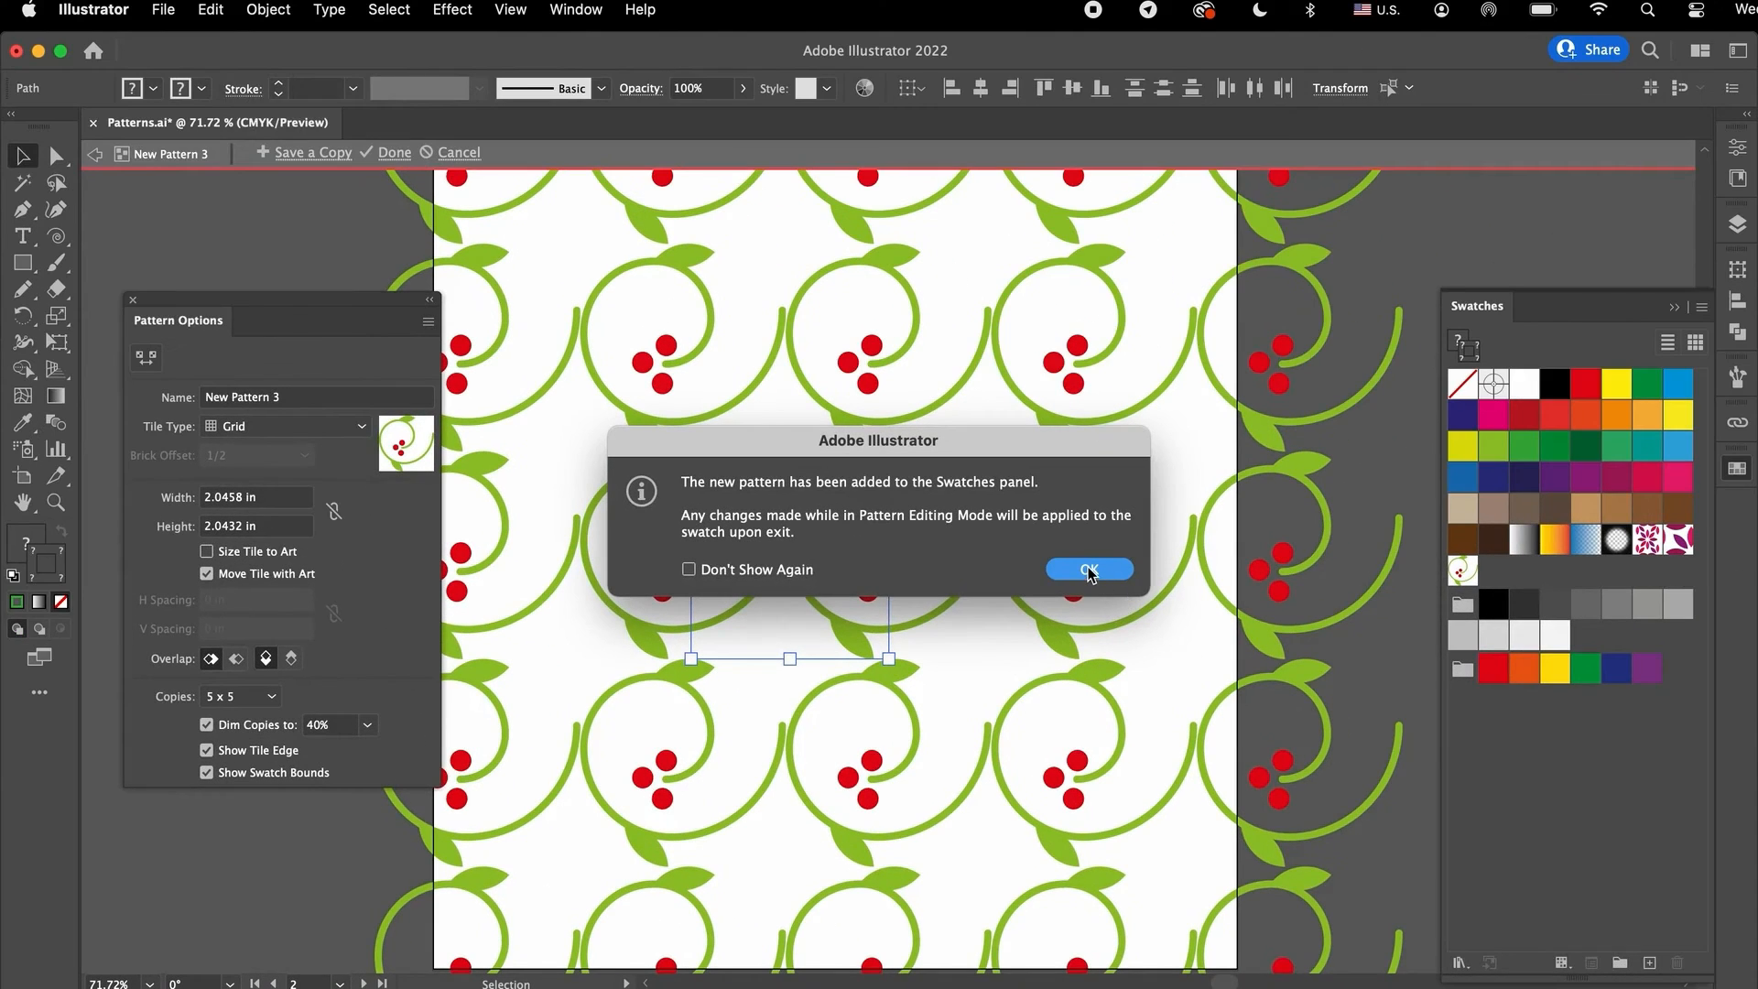
pyautogui.click(1089, 569)
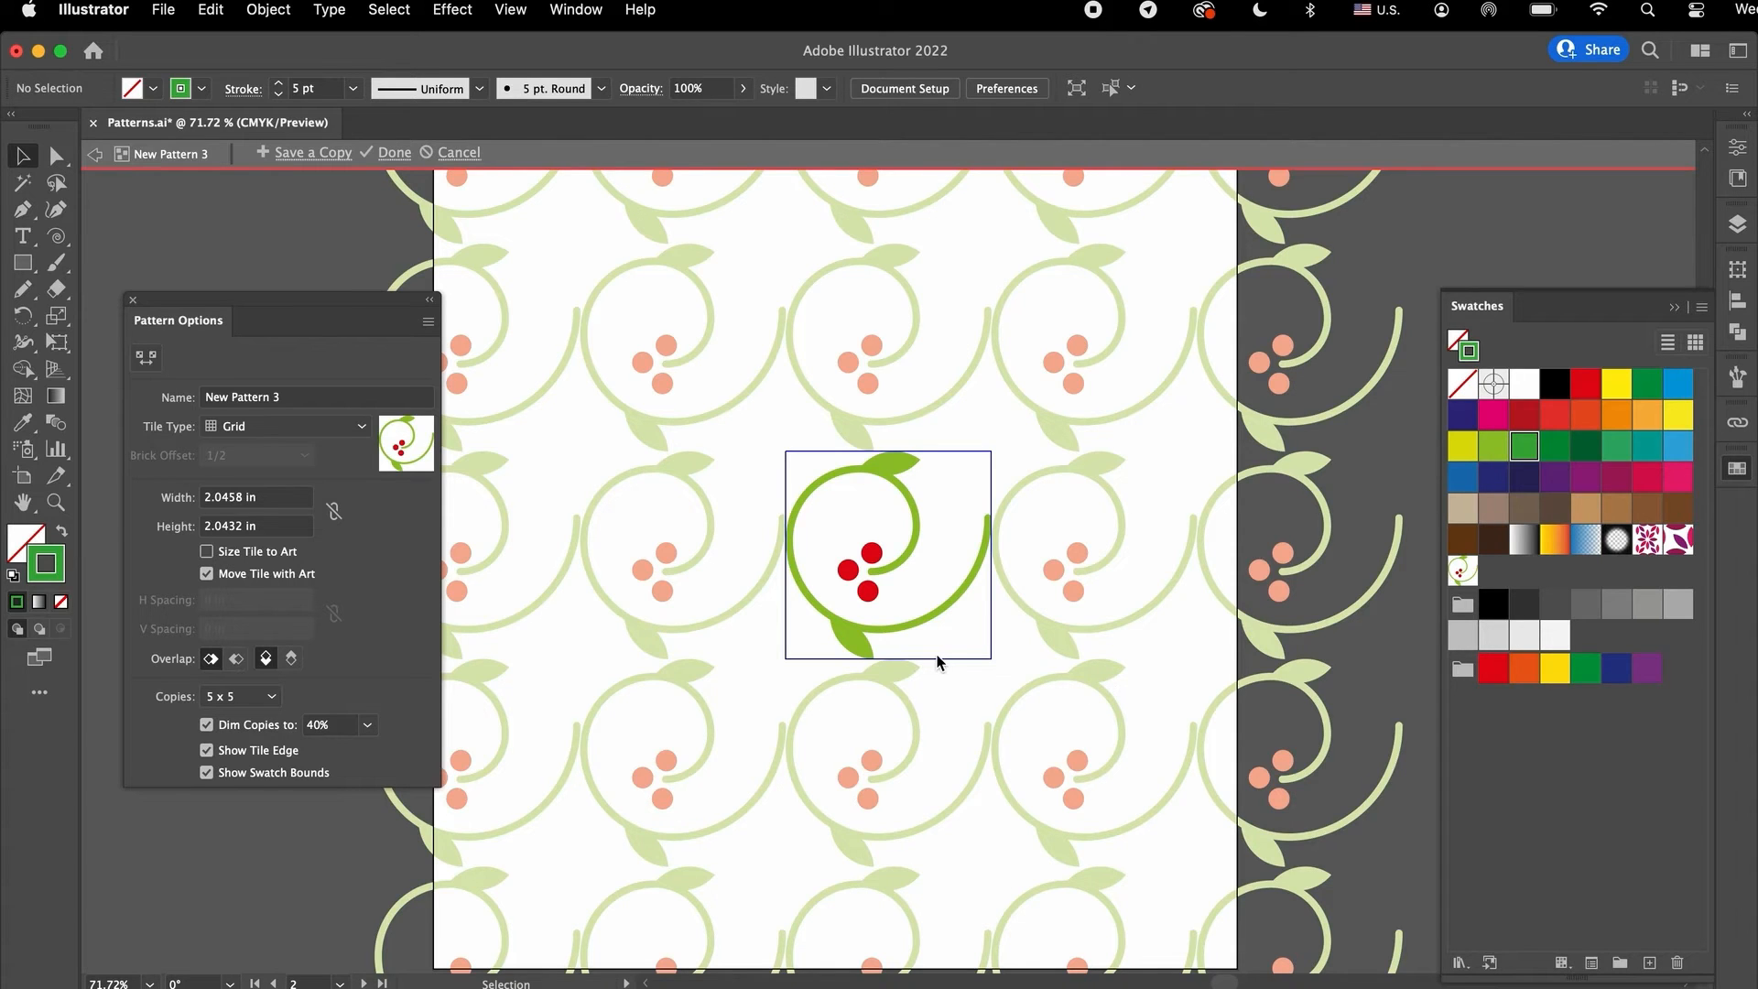
# Step: Extend the spiral's outer end point past the tile's edge so it joins the neighbouring spiral copy
pyautogui.press('super+equal')
pyautogui.press('super+equal')
pyautogui.press('super+equal')
pyautogui.hscroll(1, 936, 661)
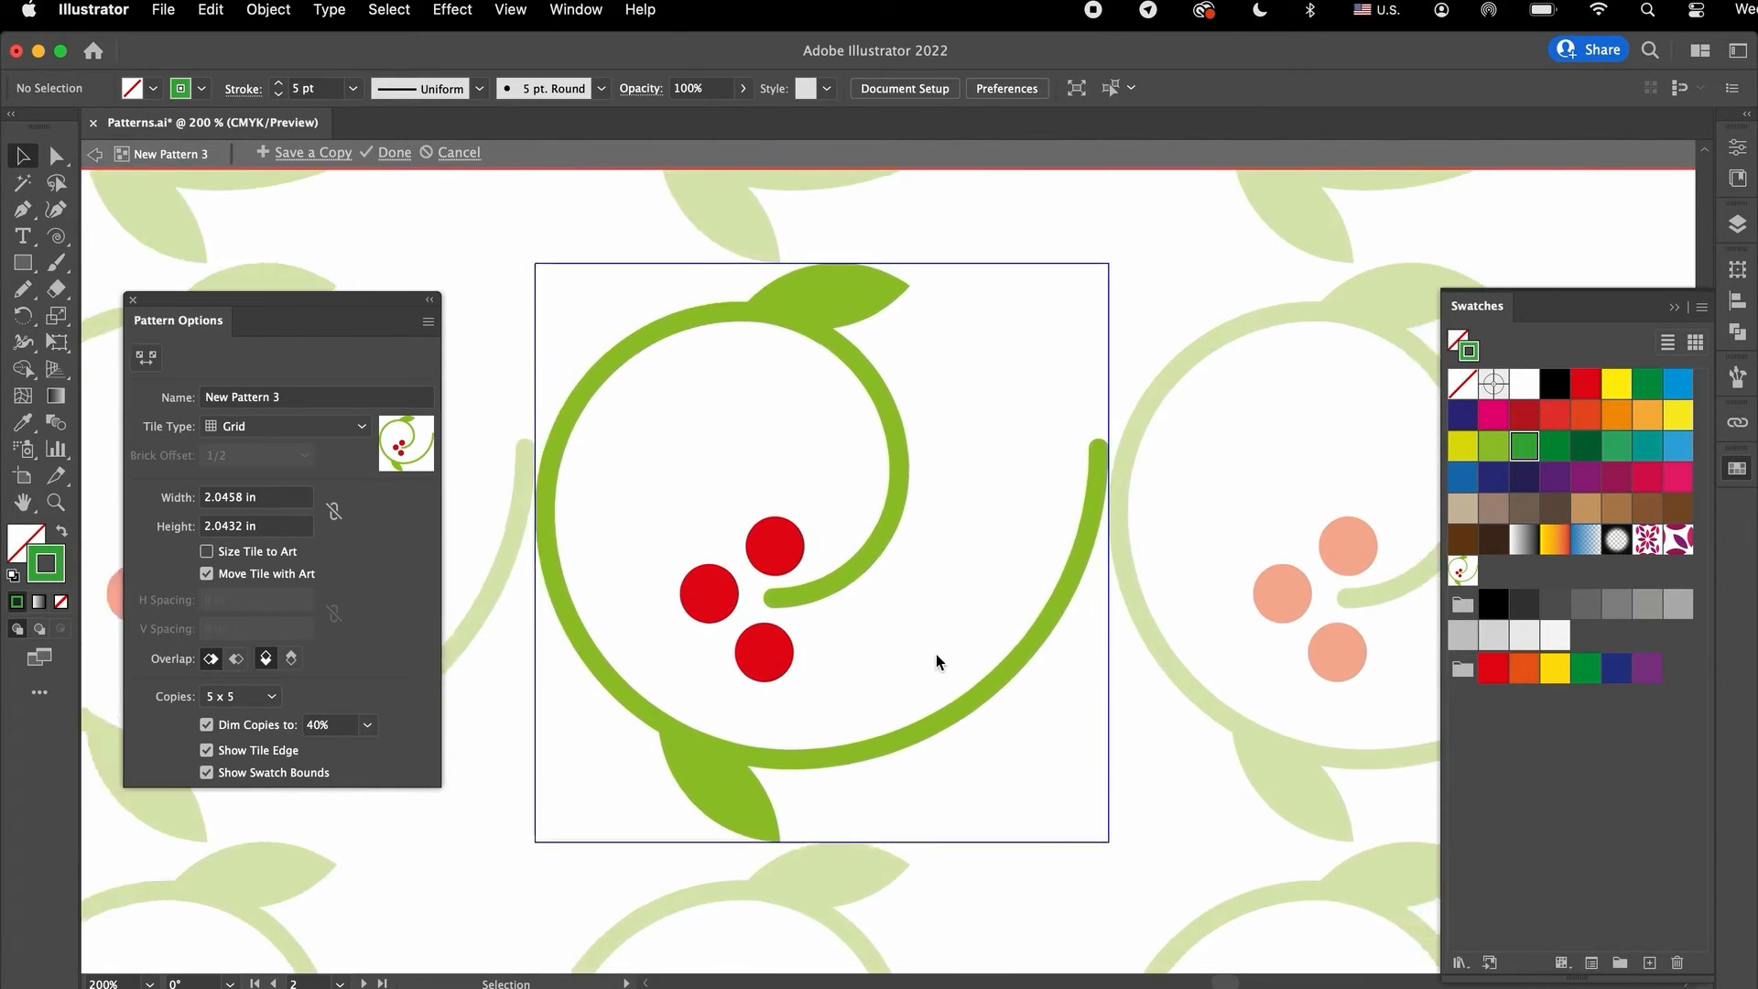
pyautogui.hscroll(2, 935, 654)
pyautogui.click(979, 485)
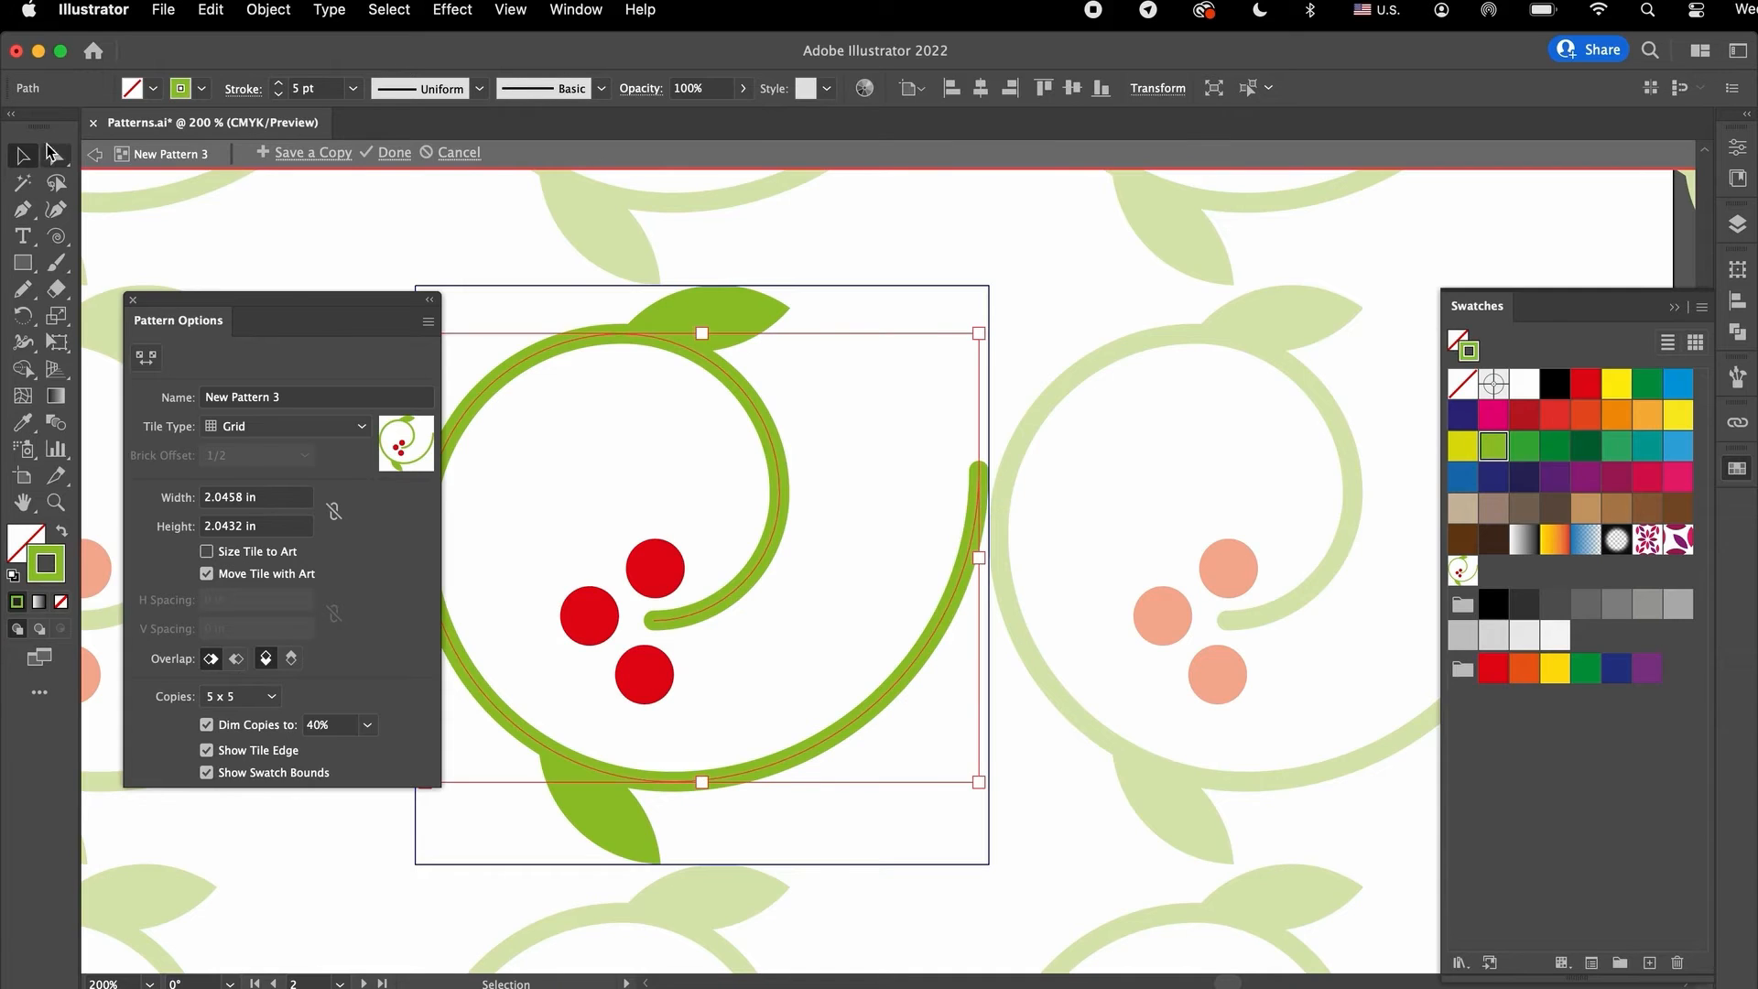
pyautogui.click(52, 153)
pyautogui.click(980, 471)
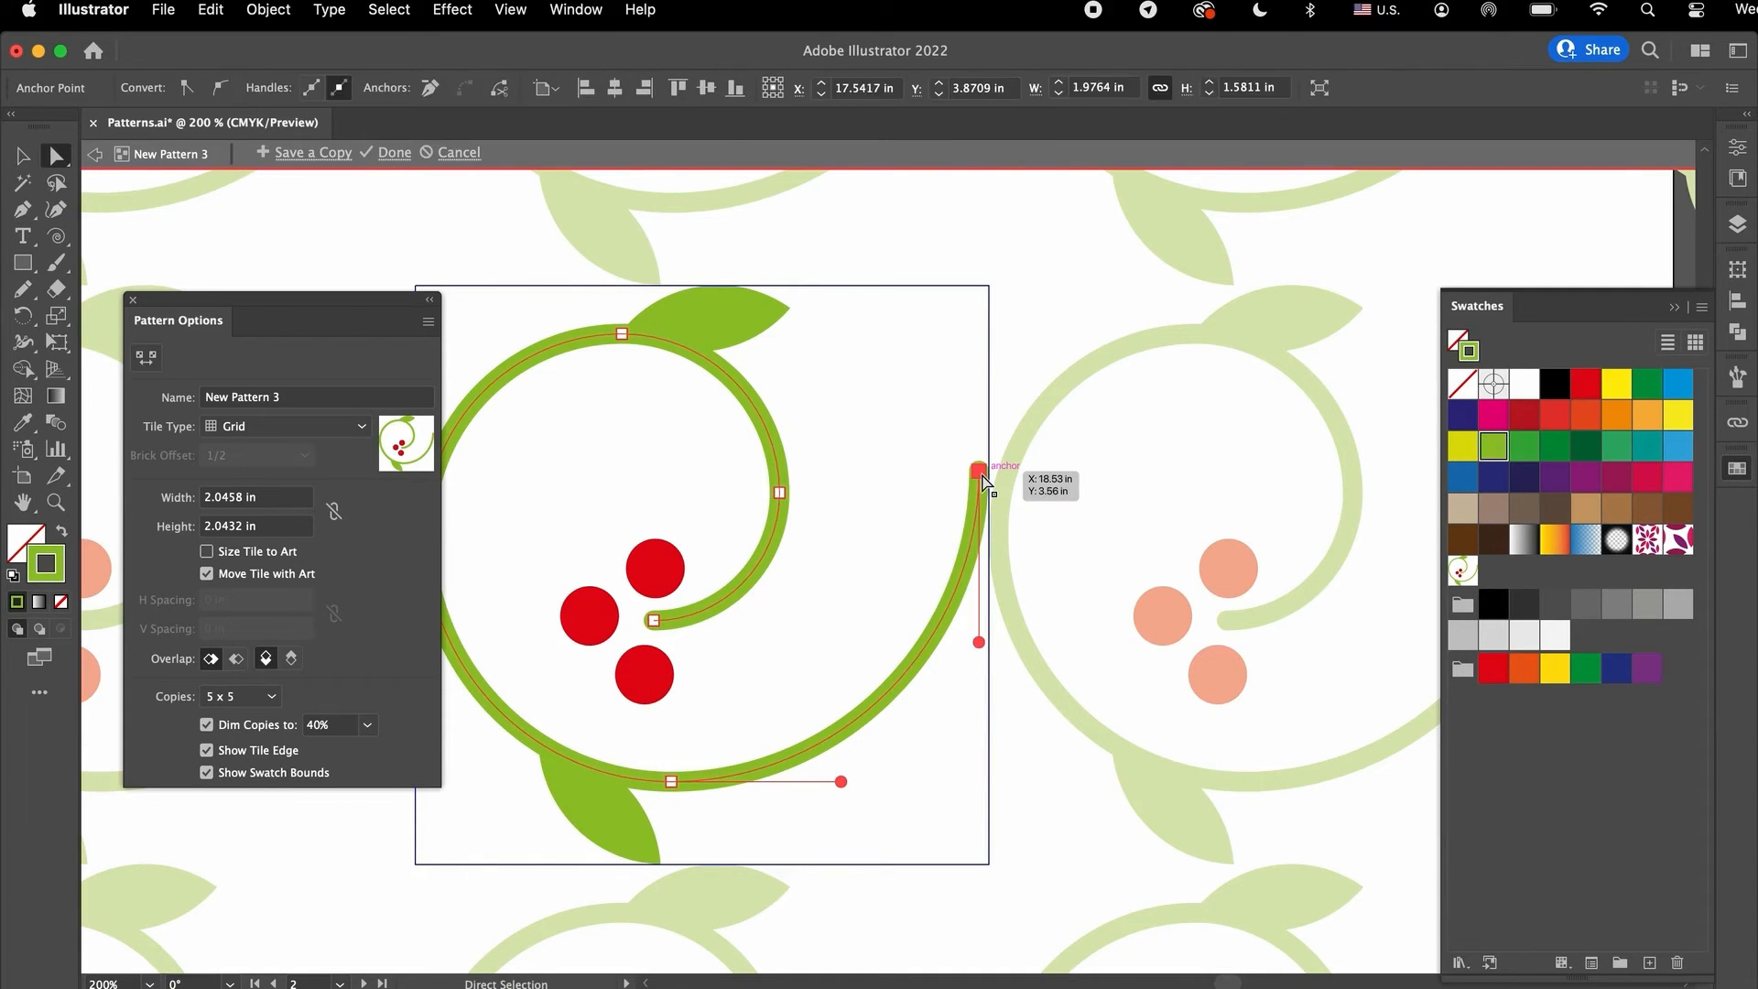
pyautogui.moveTo(979, 471); pyautogui.dragTo(1005, 468)
pyautogui.scroll(-5, 1014, 674)
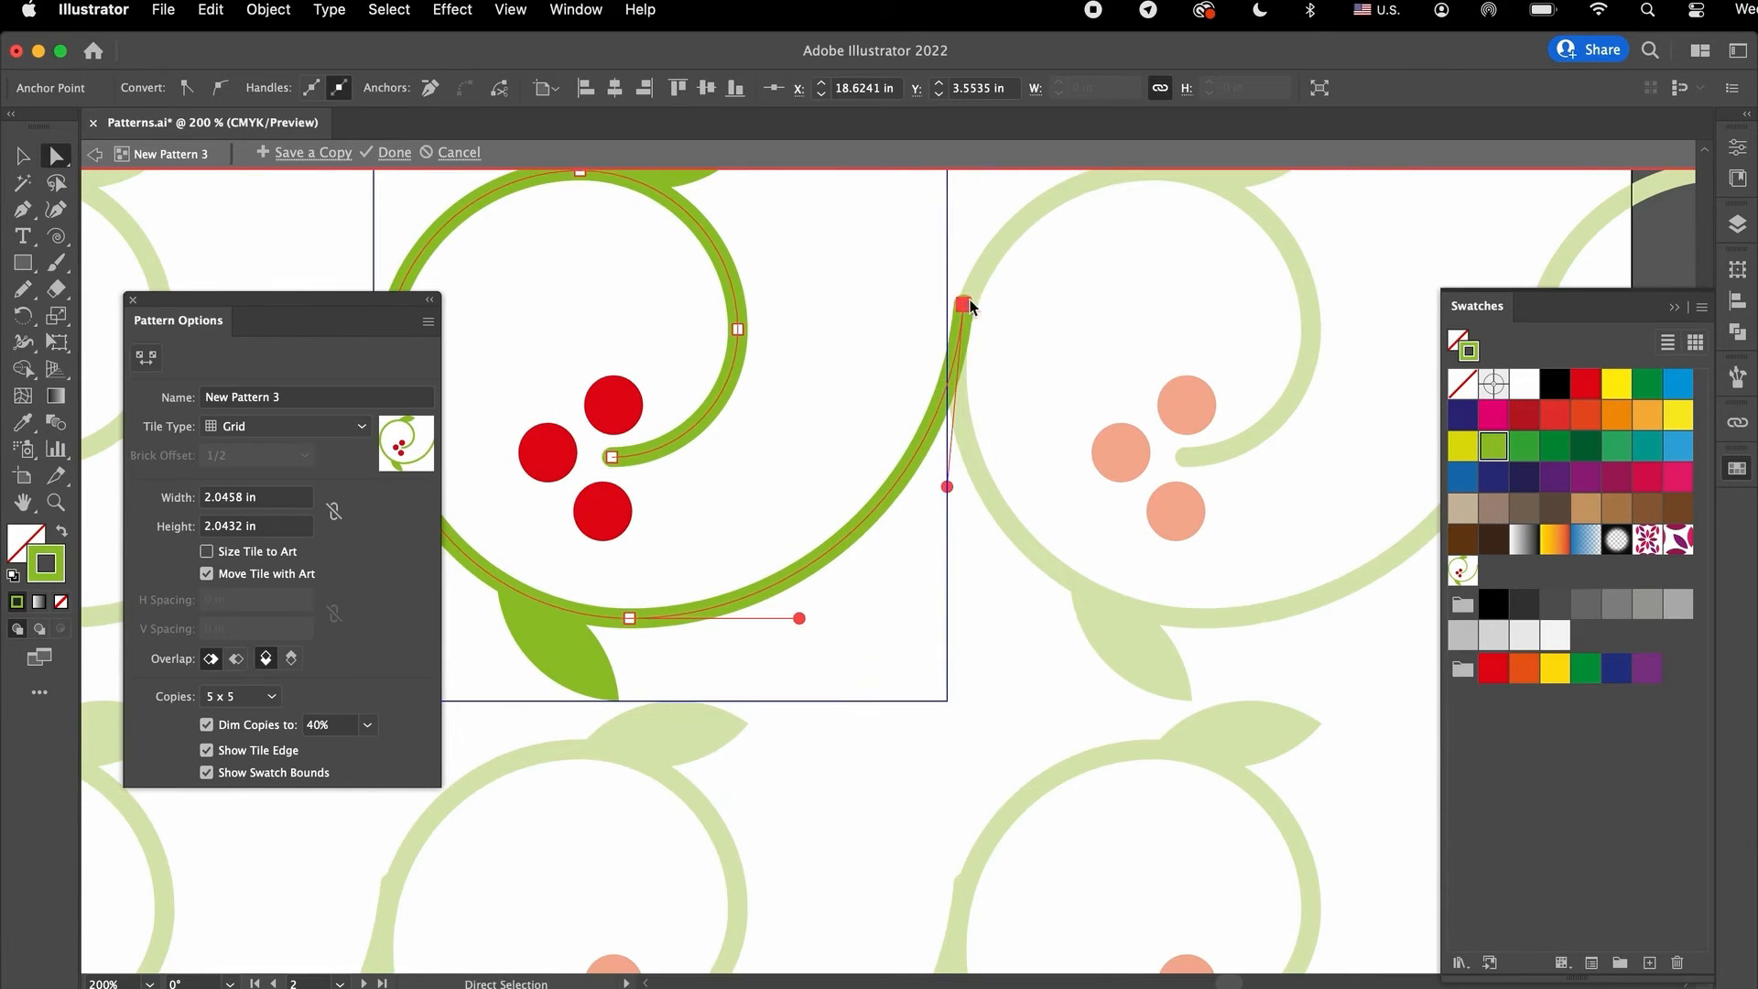
pyautogui.scroll(-3, 961, 333)
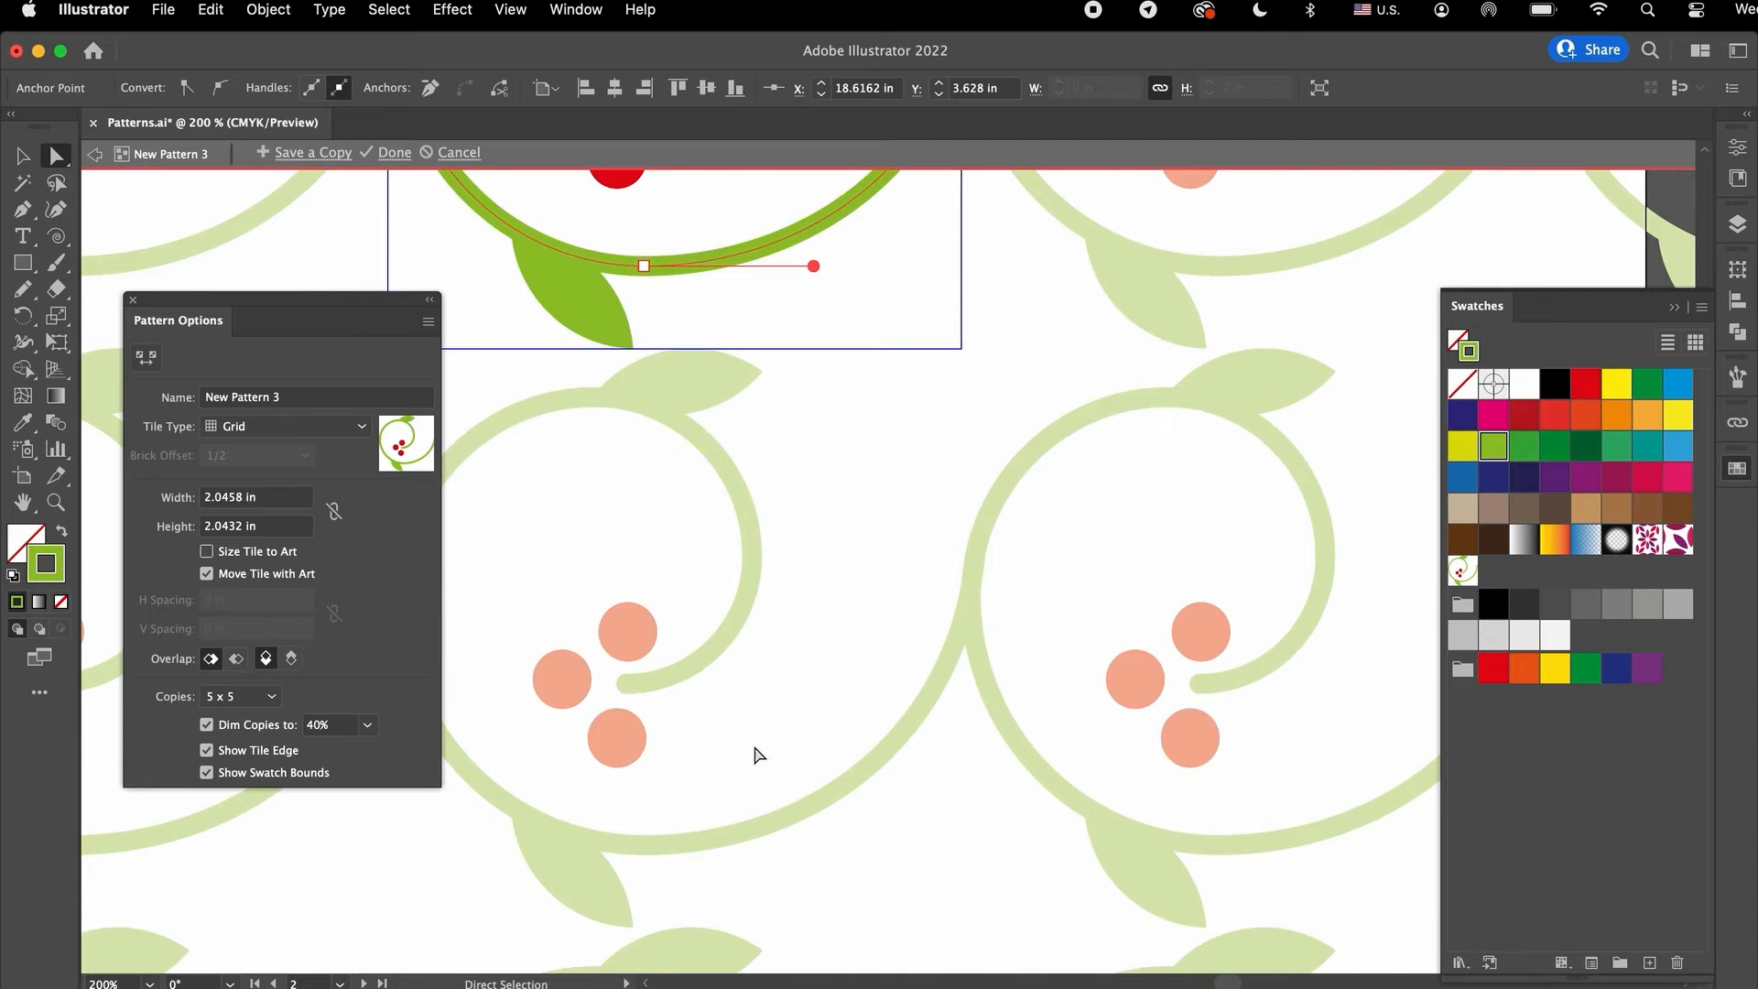
pyautogui.scroll(5, 911, 471)
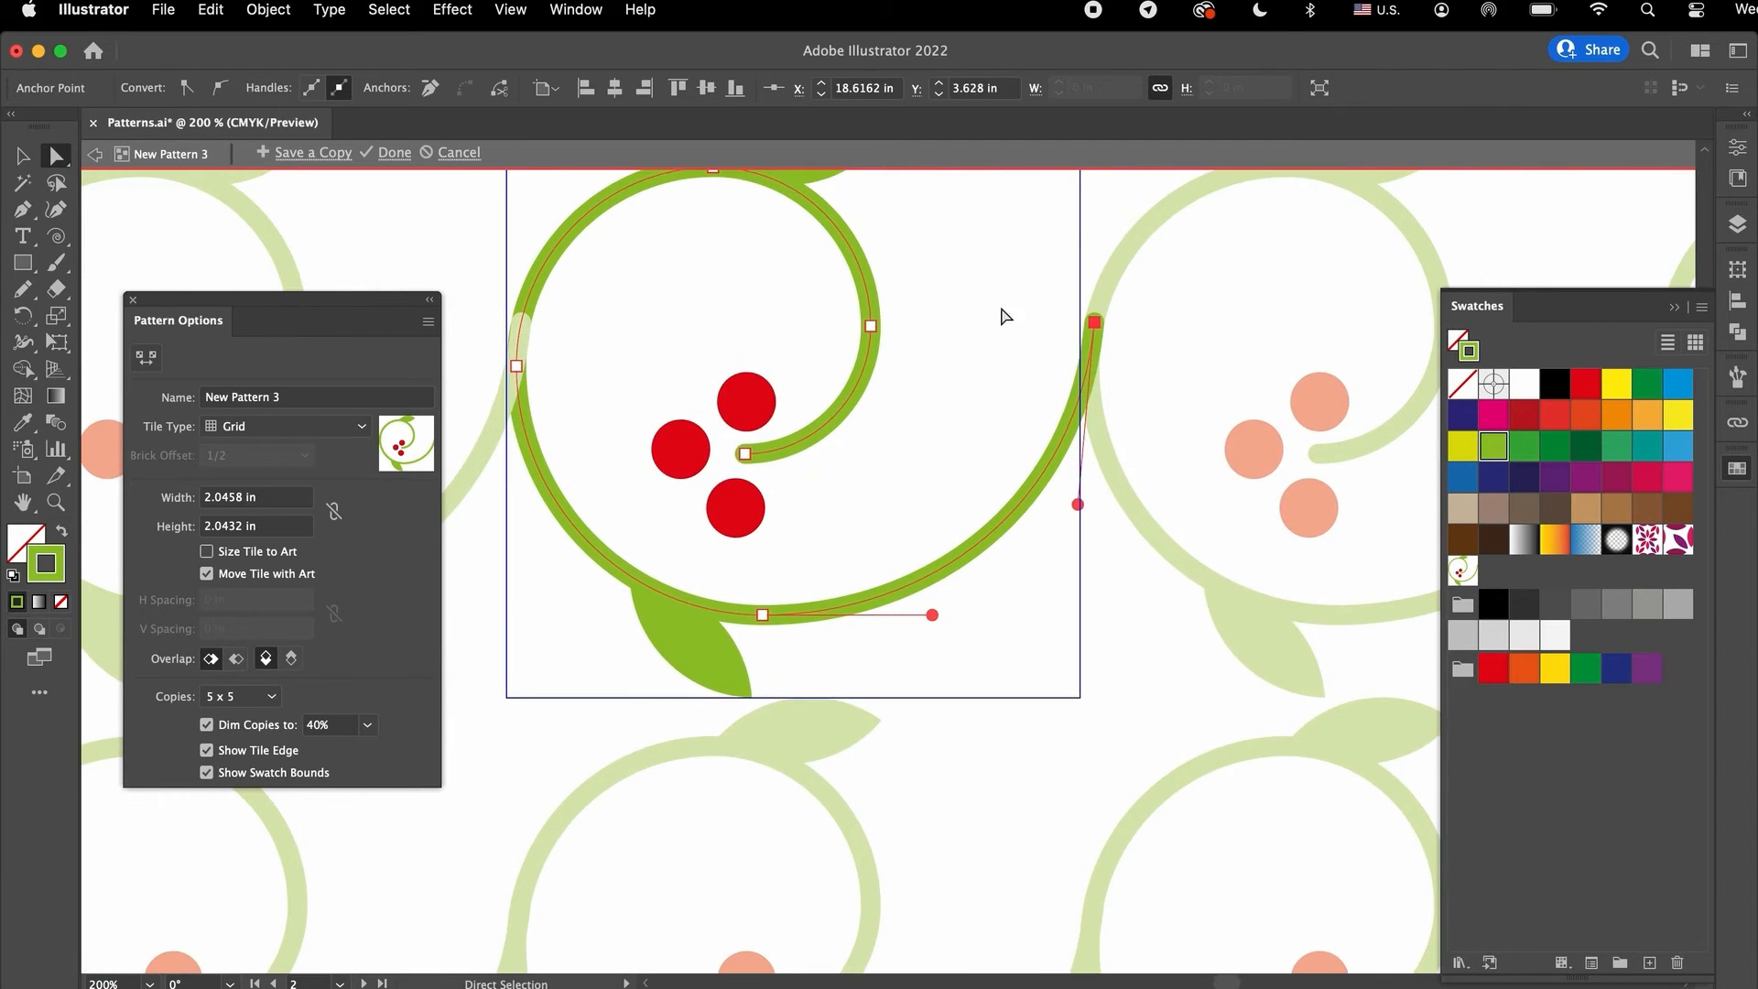
pyautogui.click(981, 296)
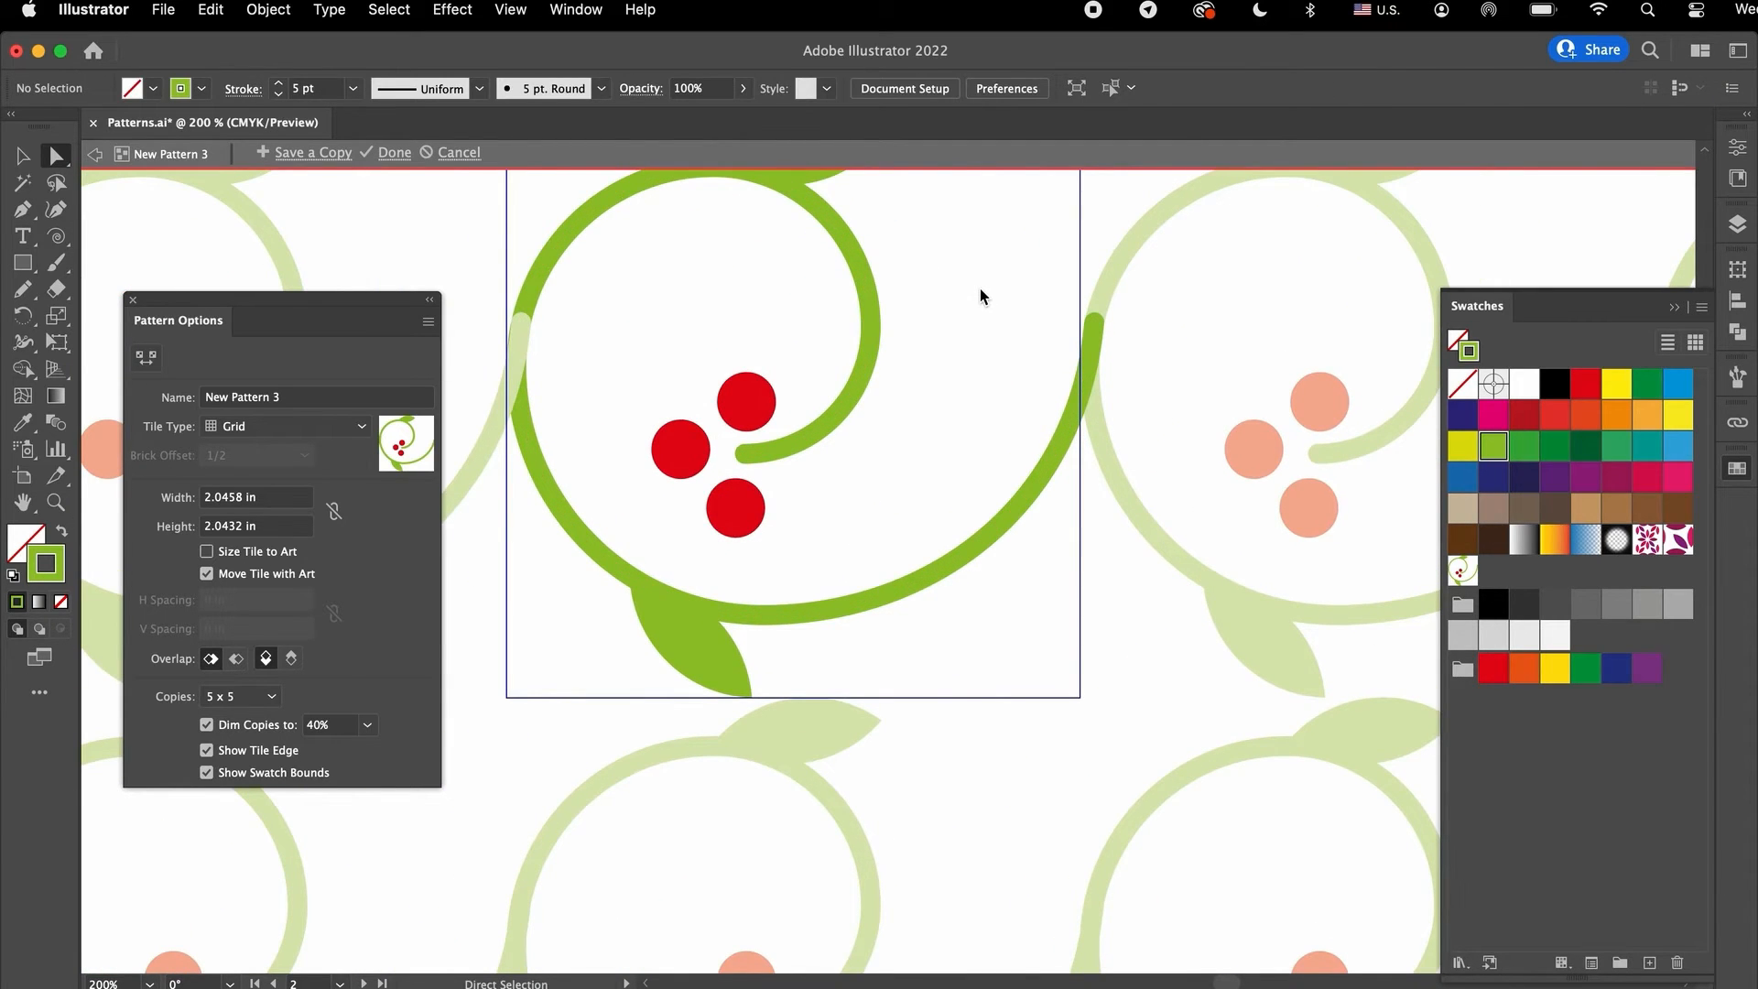
# Step: Review the connected repeat and finish pattern editing, keeping the changes
pyautogui.press('super+minus')
pyautogui.press('super+minus')
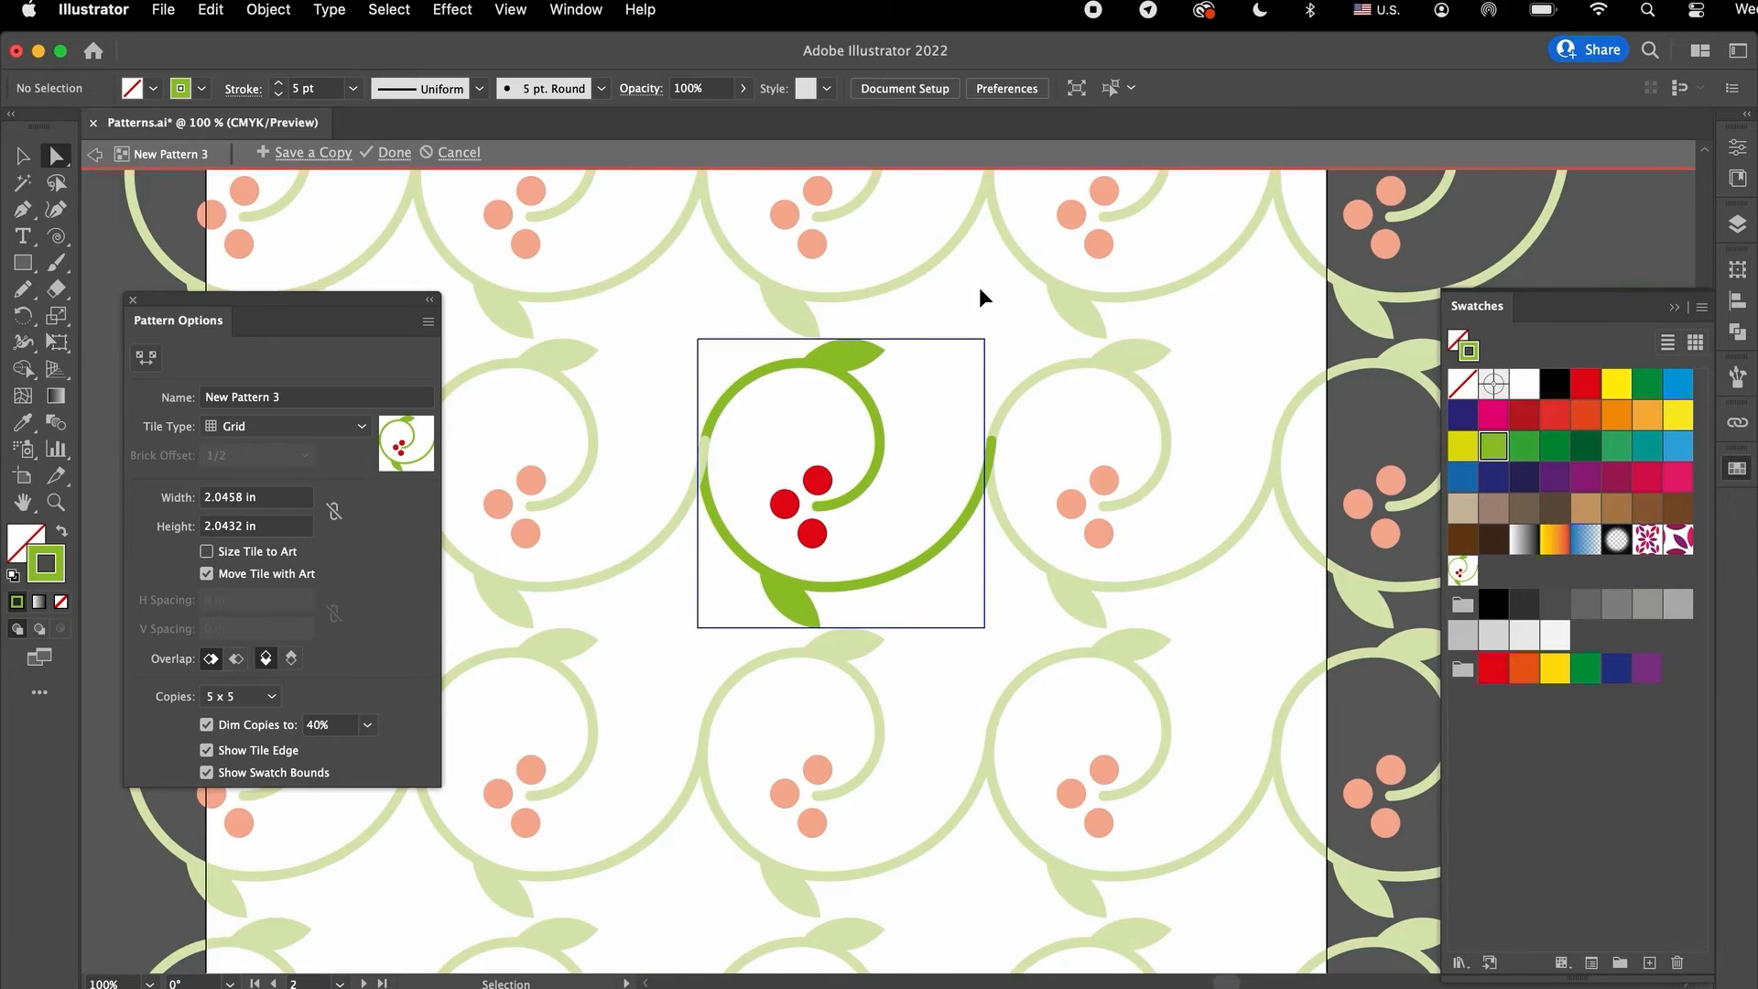
pyautogui.scroll(4, 979, 289)
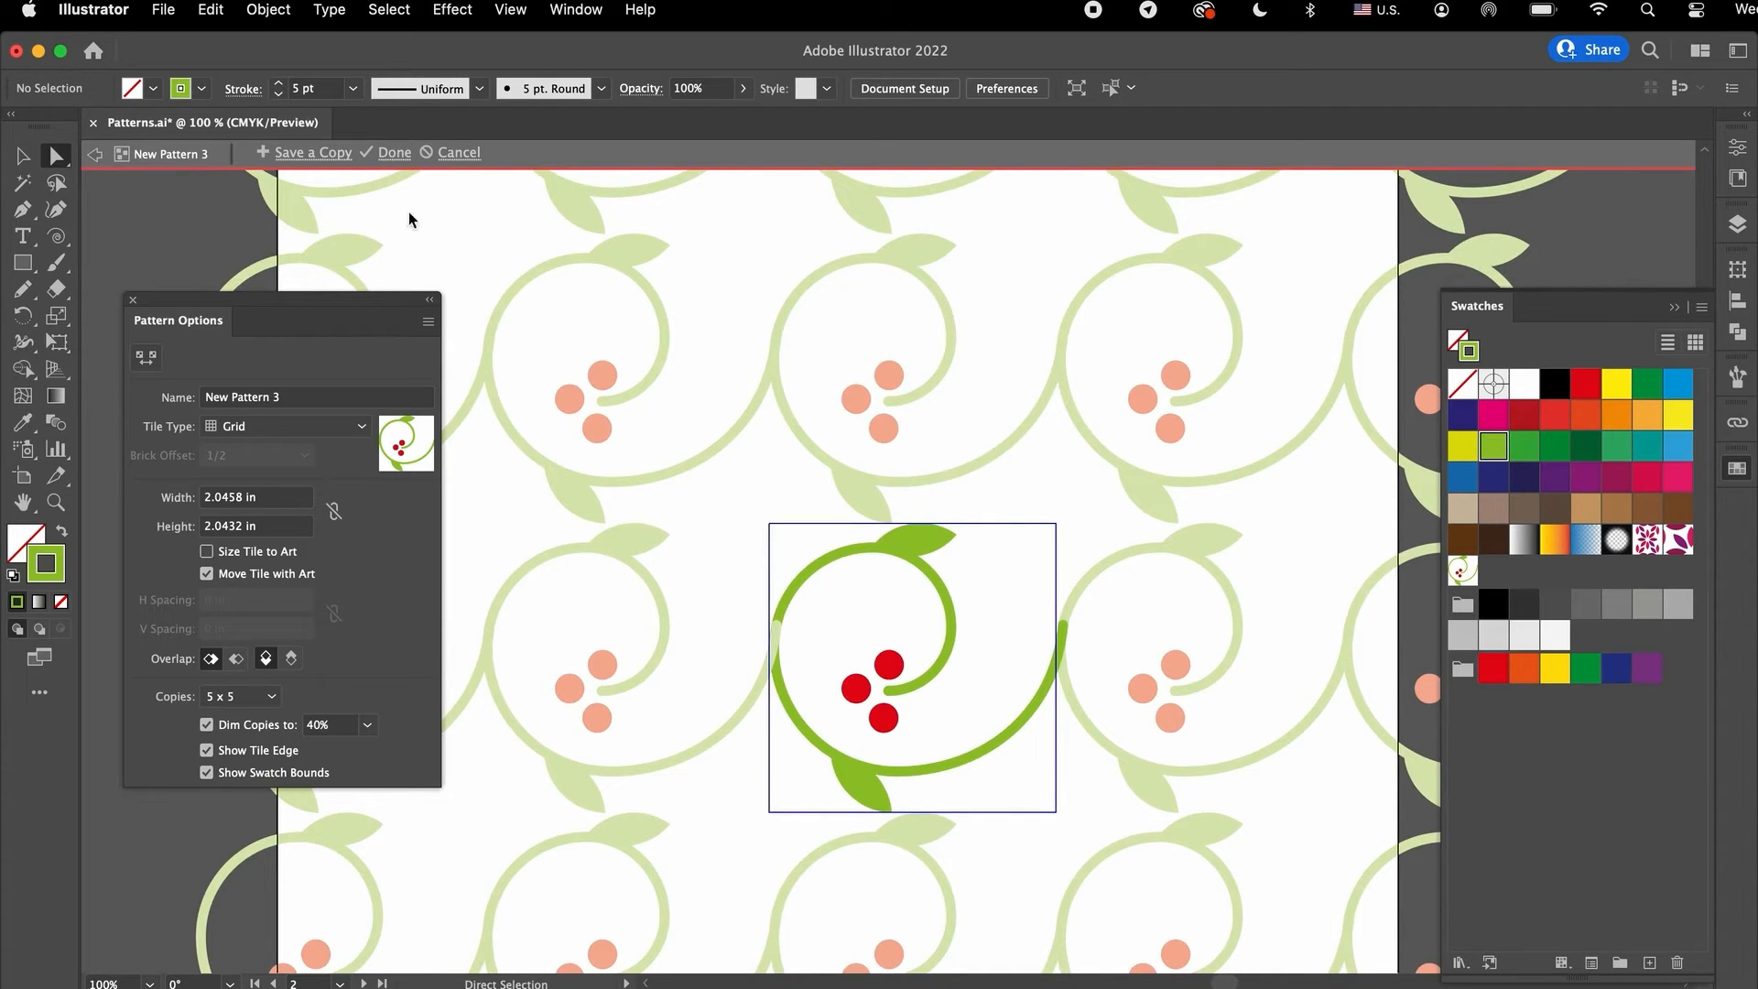
pyautogui.click(394, 153)
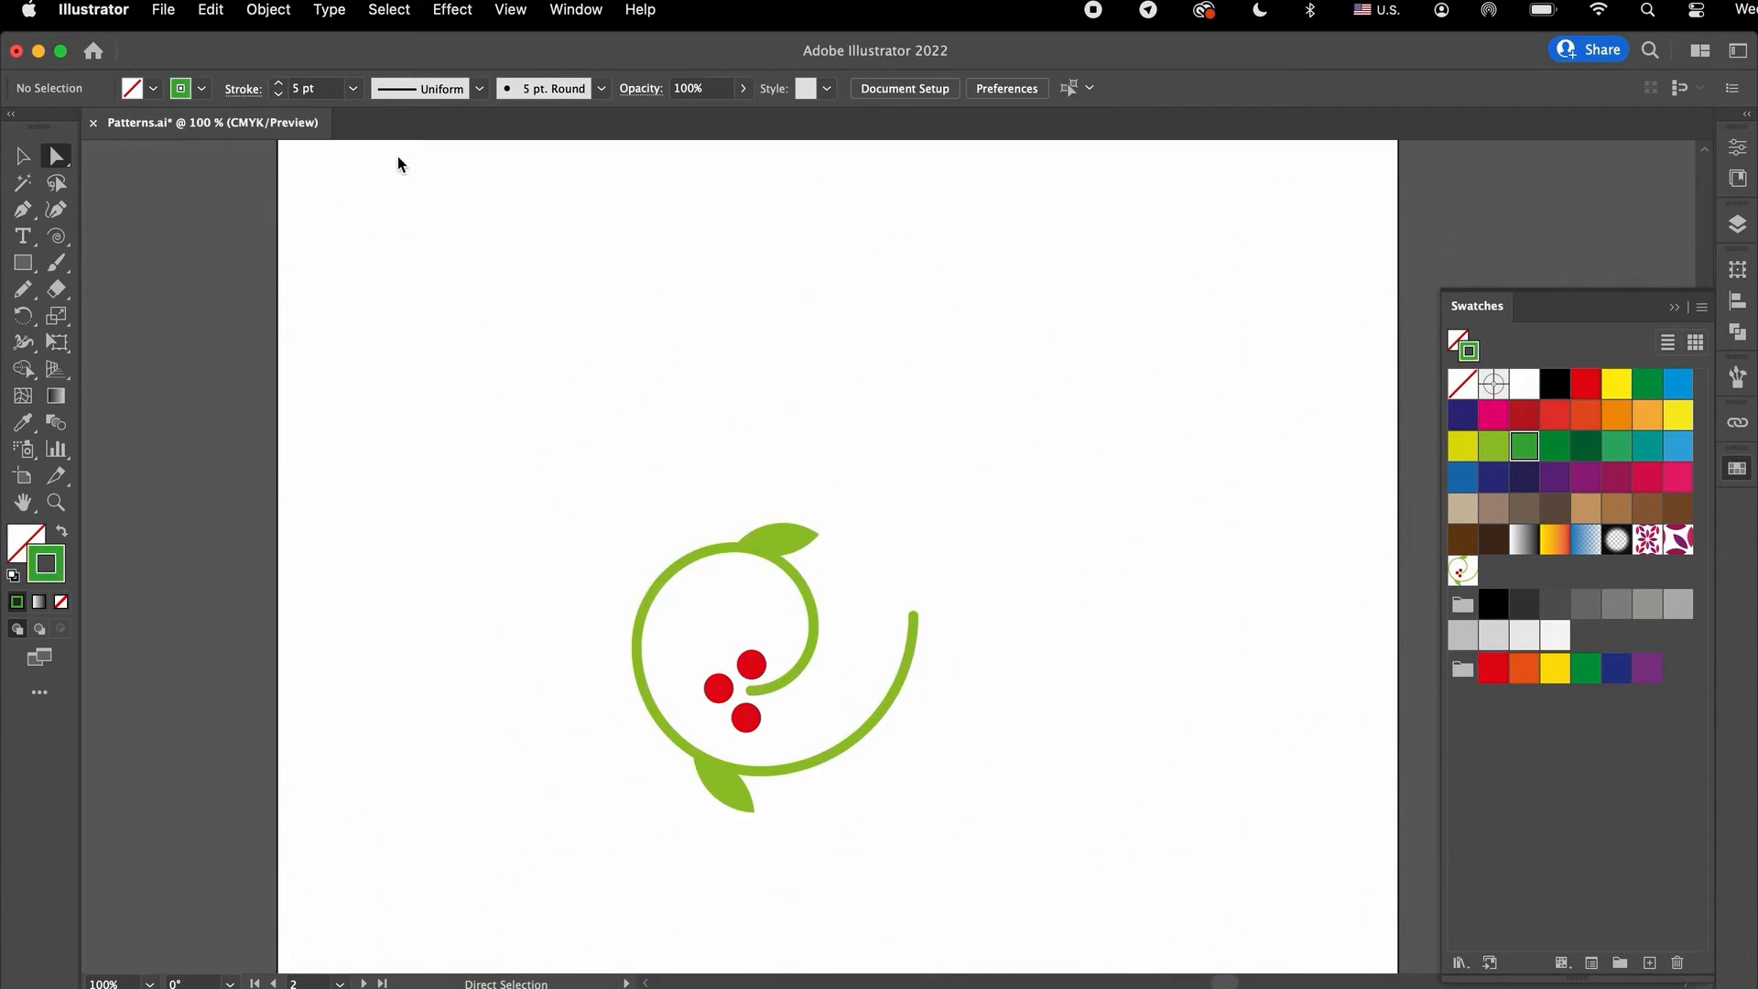
# Step: Move the whole original spiral artwork off the artboard to its left
pyautogui.click(20, 158)
pyautogui.moveTo(553, 445); pyautogui.dragTo(936, 895)
pyautogui.moveTo(920, 637); pyautogui.dragTo(236, 642)
# Step: Draw a large, nearly square rectangle on the artboard and fill it with the spiral berry pattern
pyautogui.click(23, 264)
pyautogui.moveTo(561, 284); pyautogui.dragTo(1190, 905)
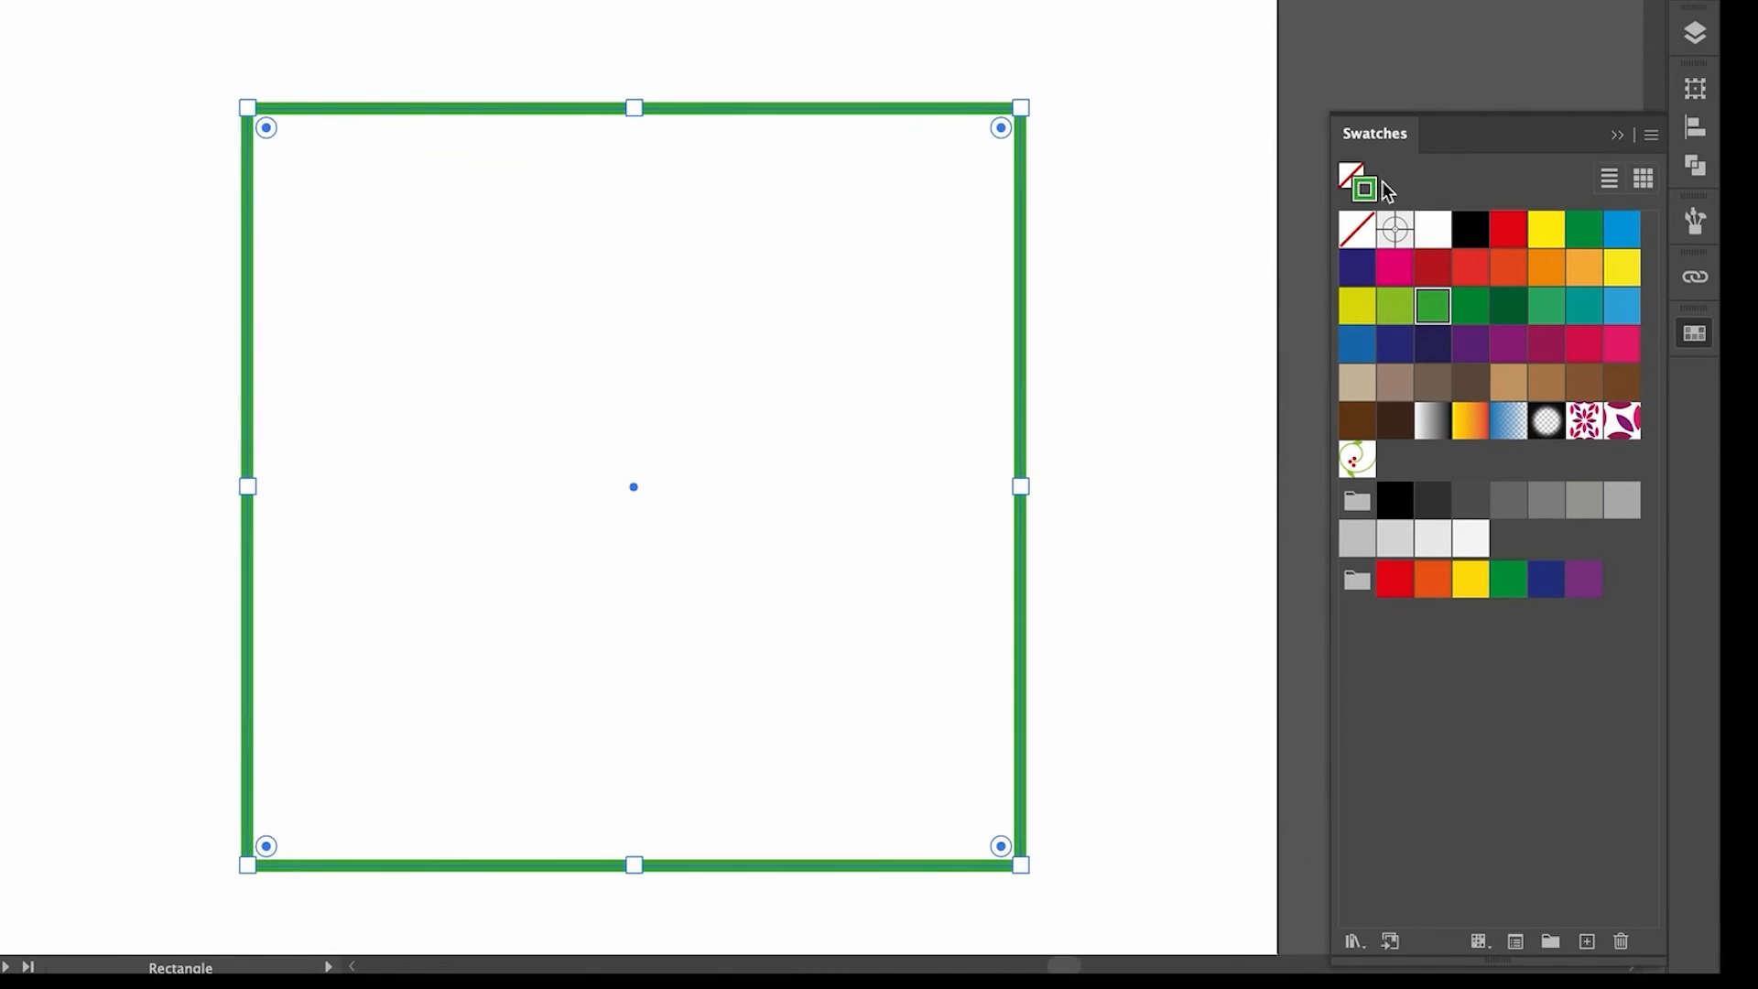
pyautogui.click(1356, 457)
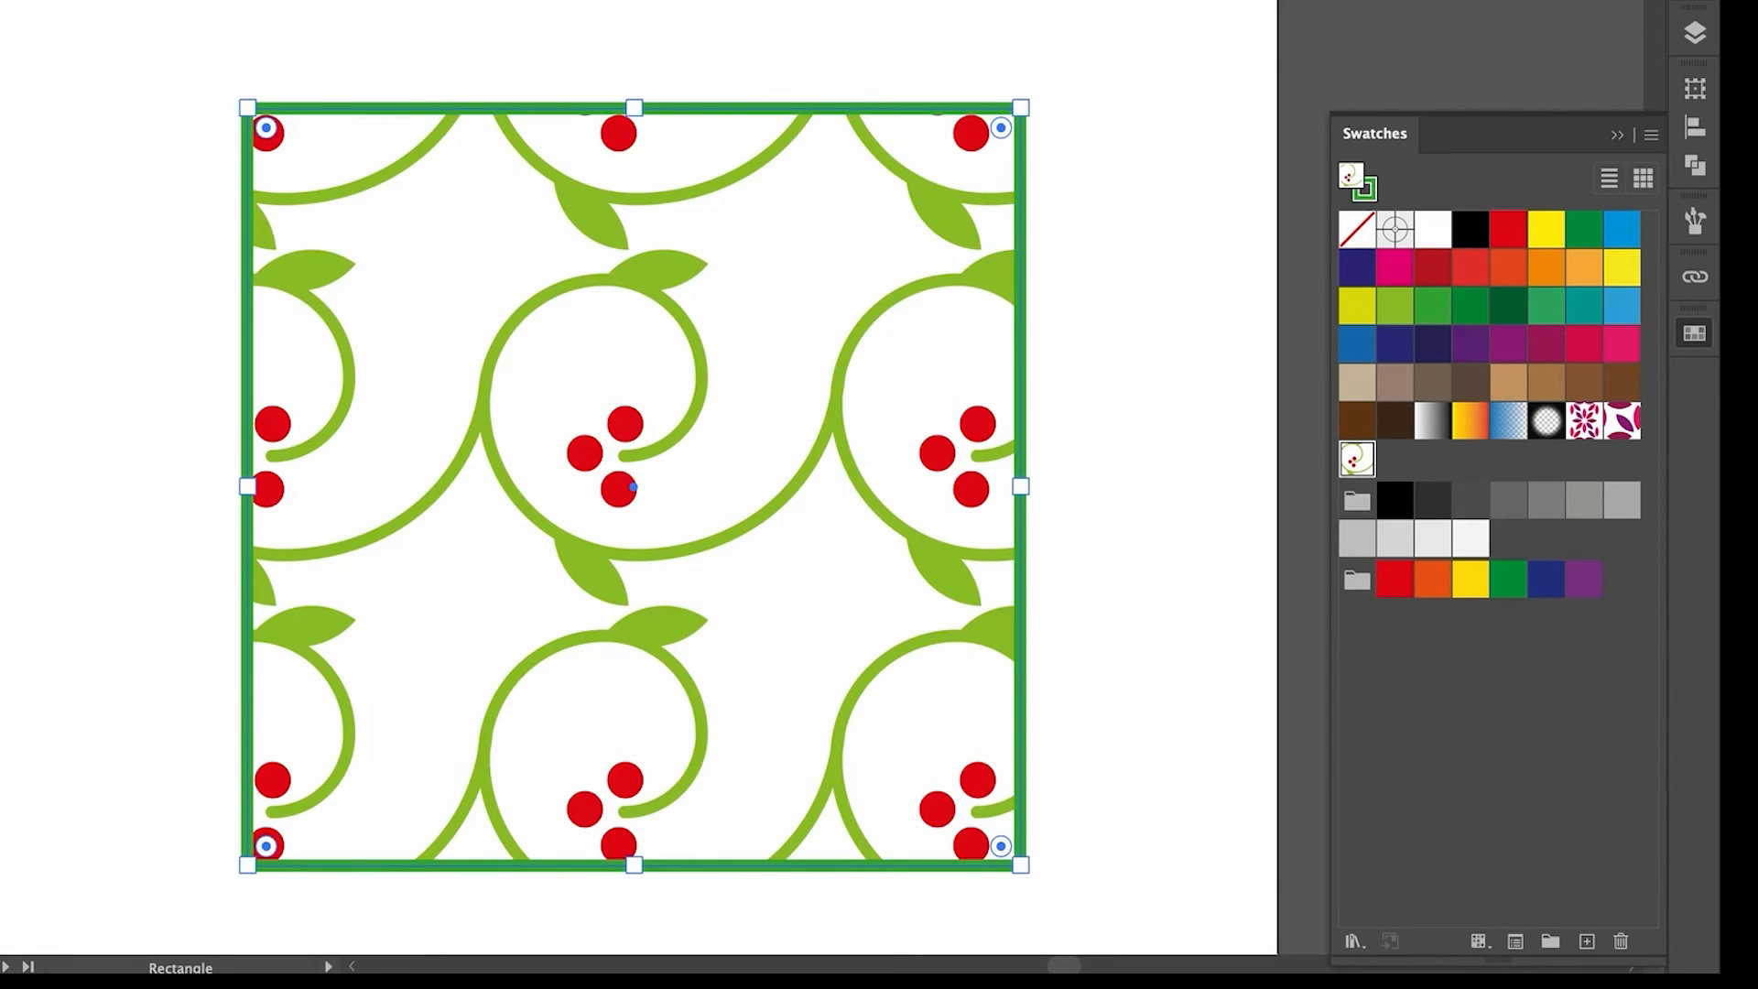
# Step: Scale only the rectangle's pattern fill uniformly to 35%, with Transform Objects off and Transform Patterns on
pyautogui.press('v')
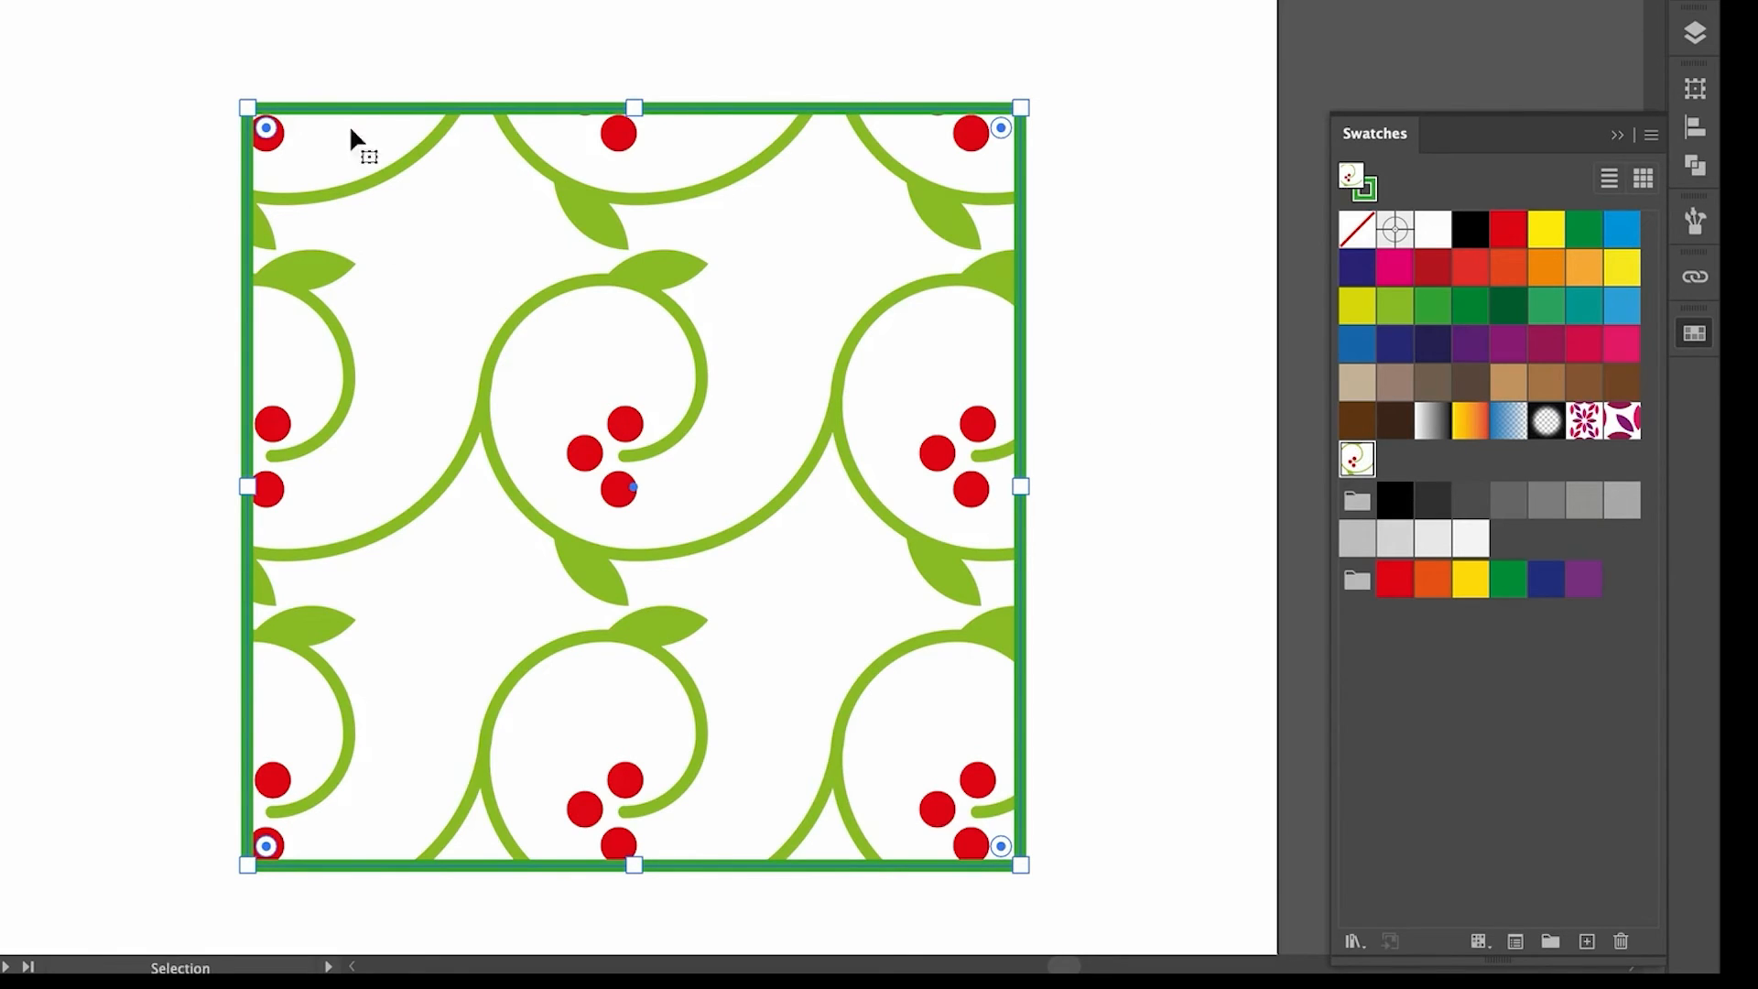
pyautogui.rightClick(574, 183)
pyautogui.moveTo(730, 685)
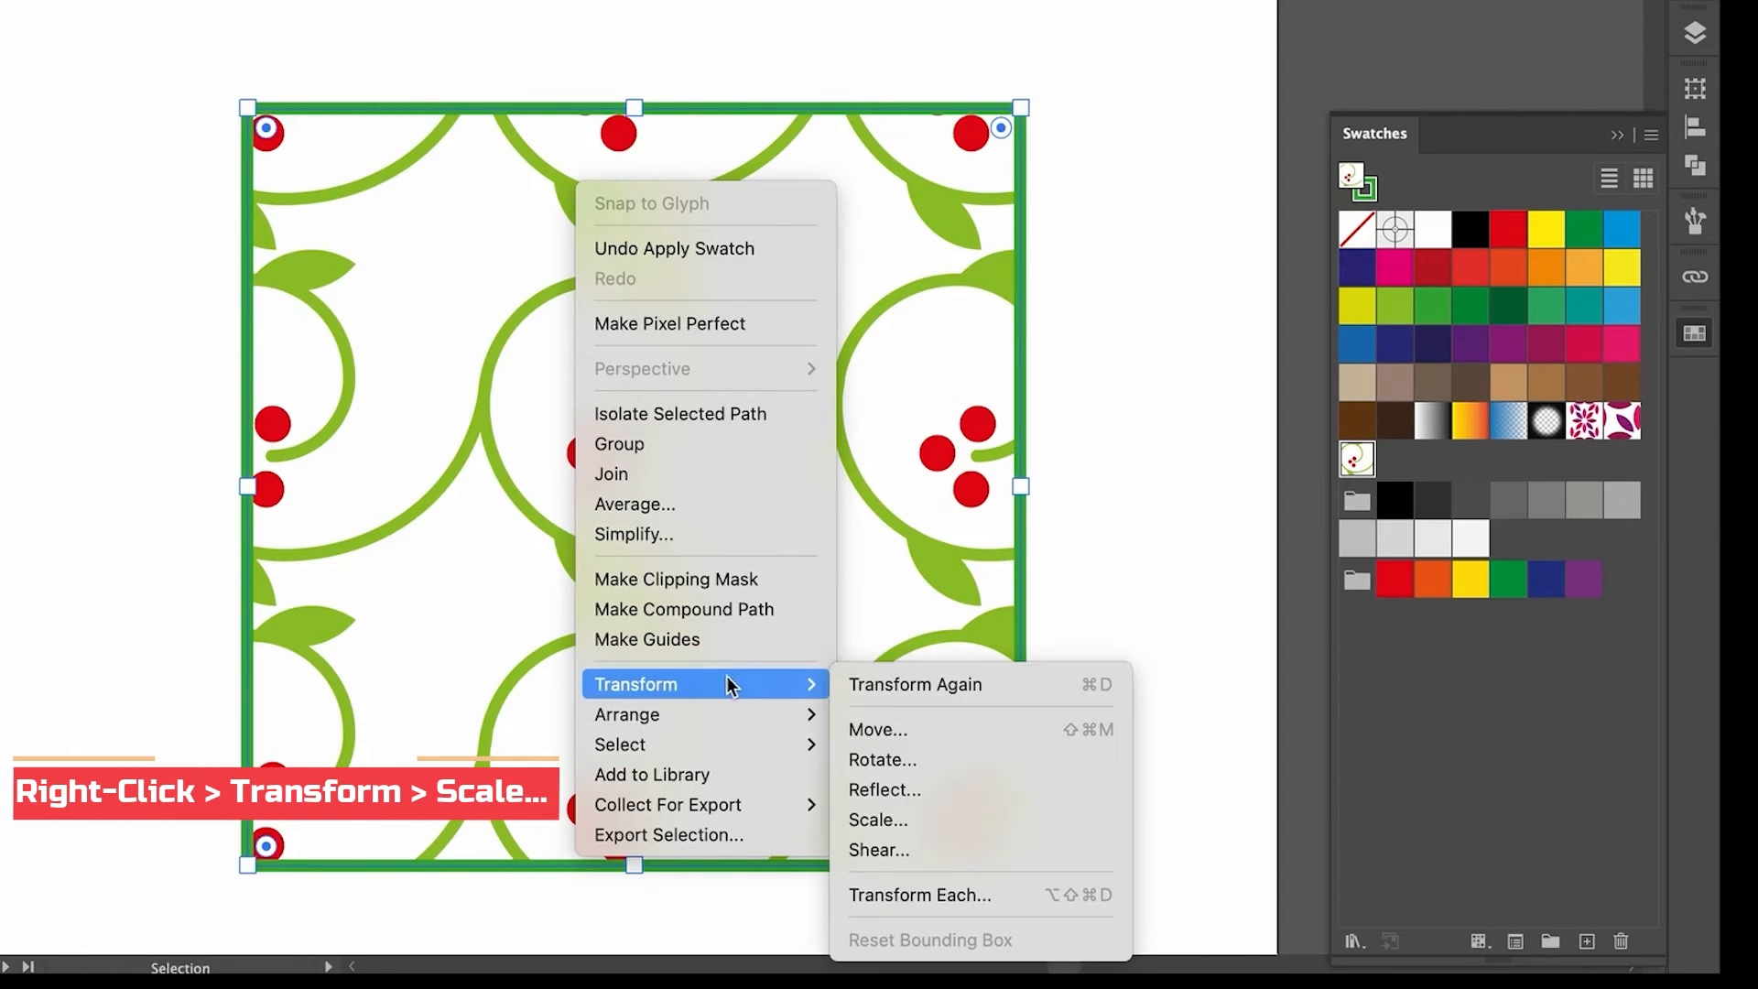
pyautogui.click(922, 821)
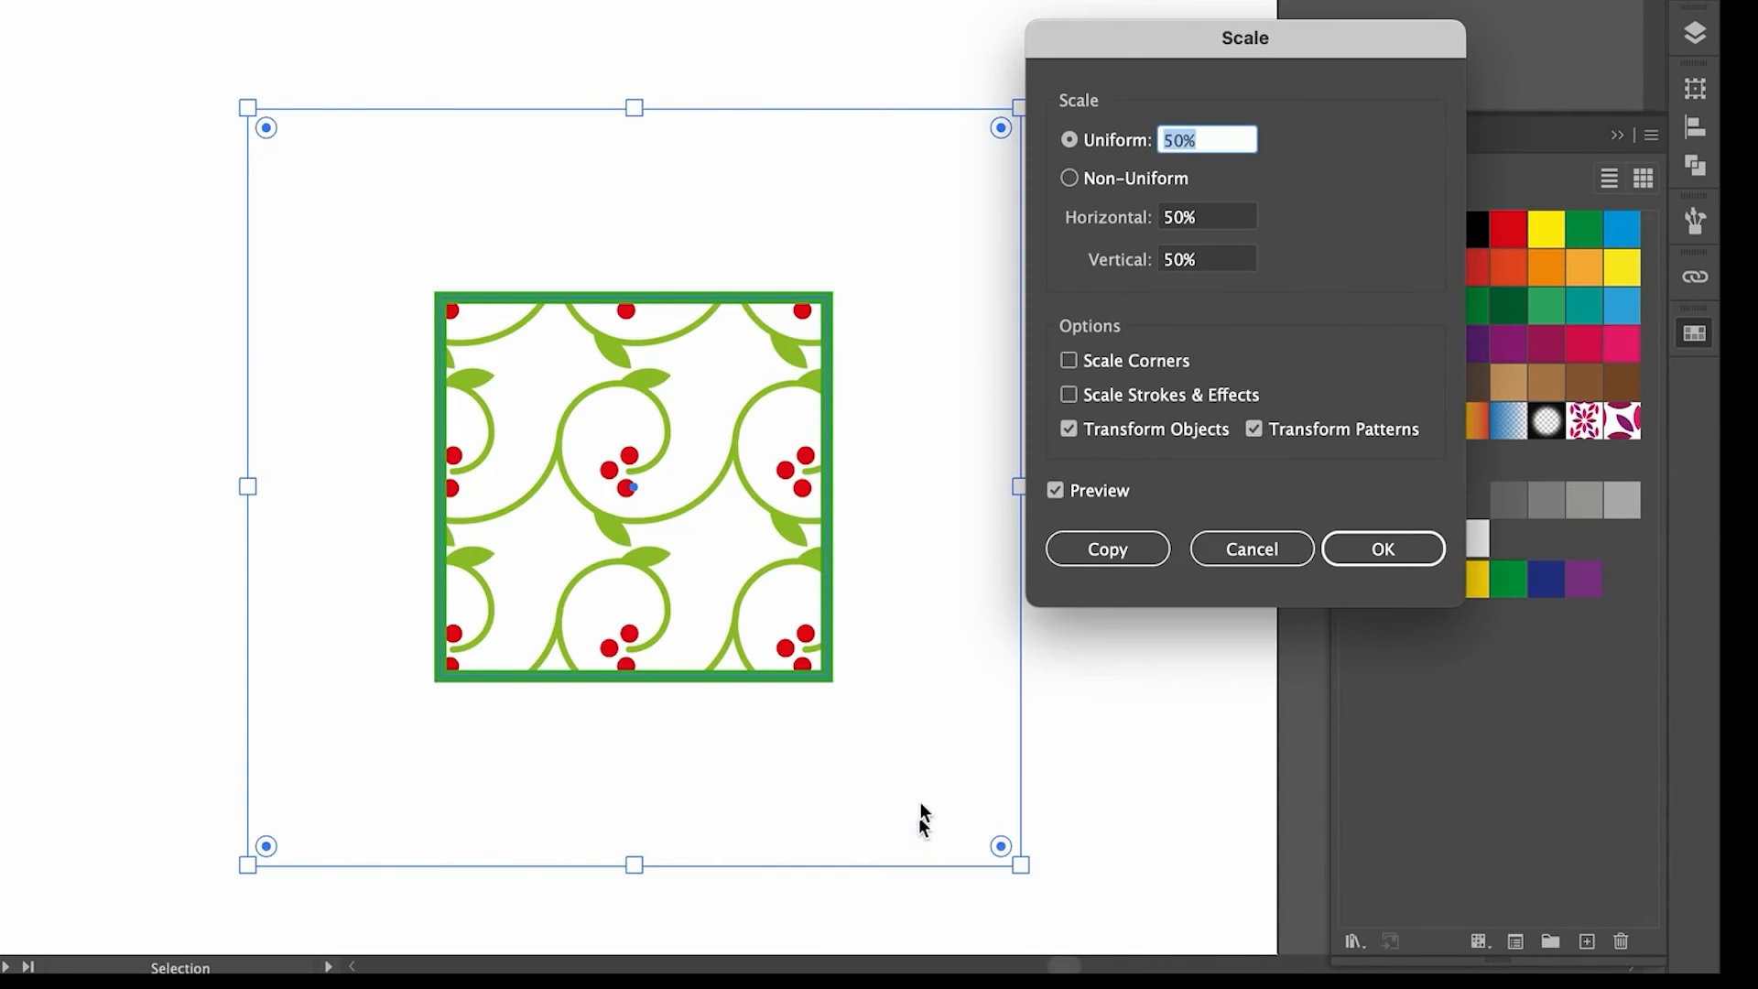
pyautogui.click(1068, 429)
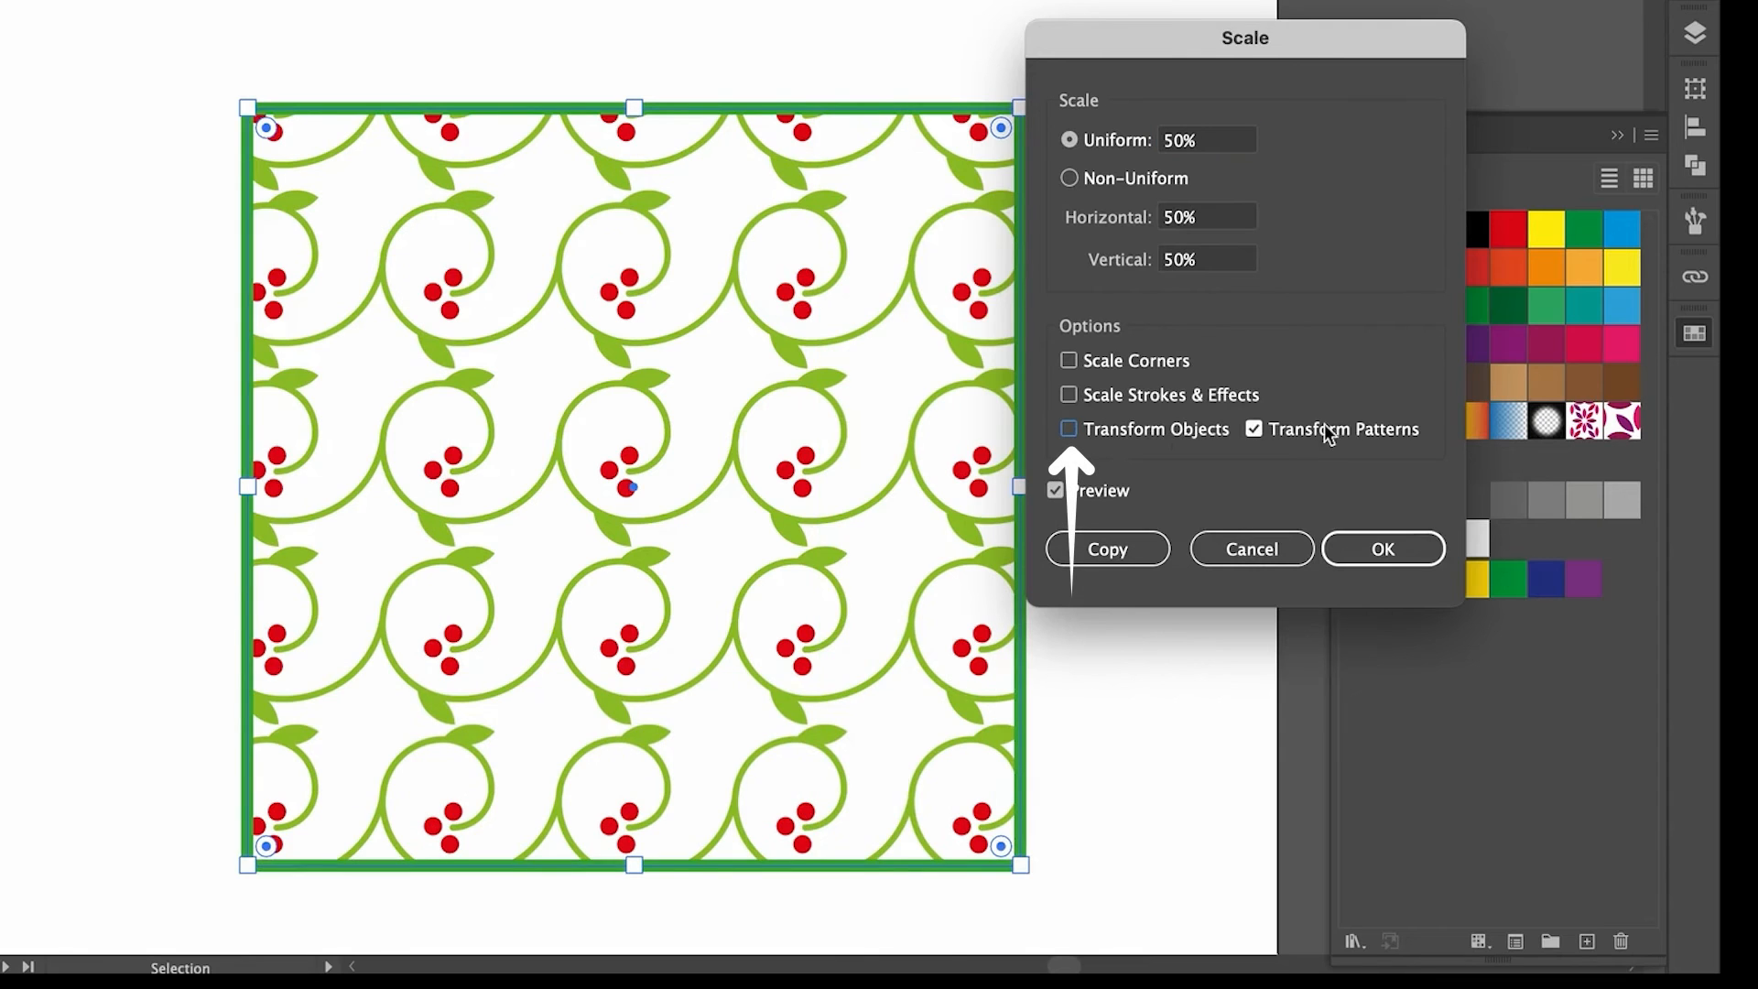
pyautogui.click(1129, 139)
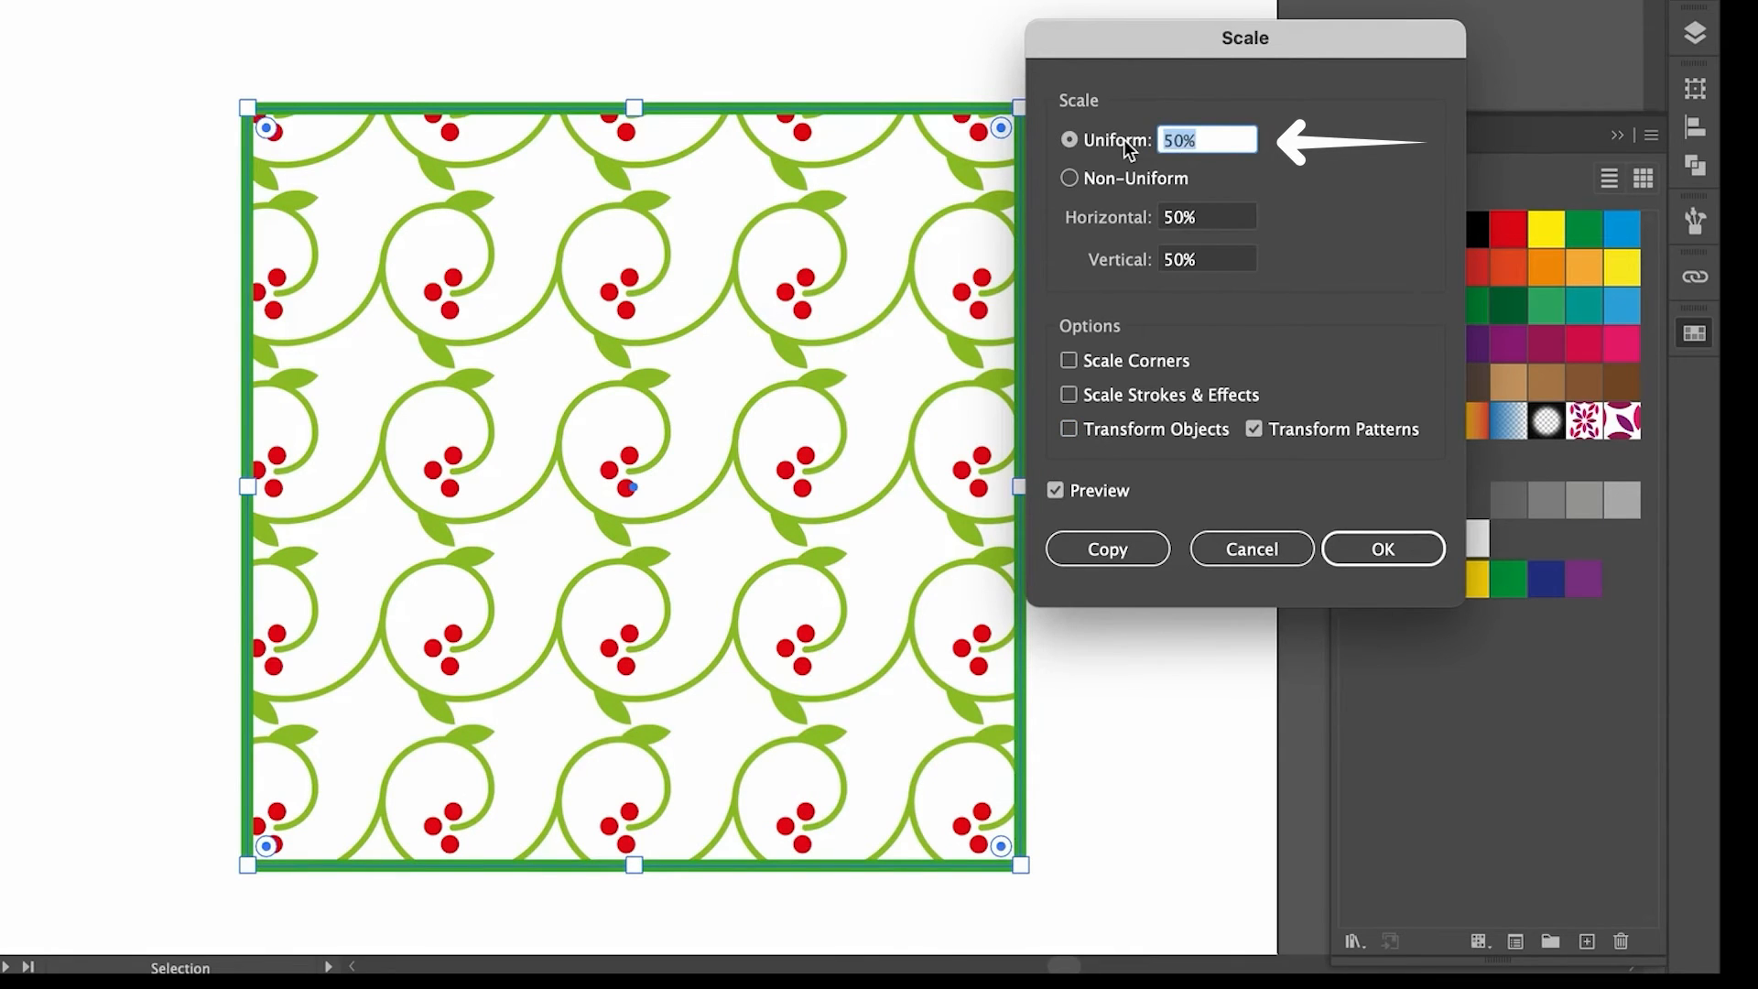
pyautogui.write('35')
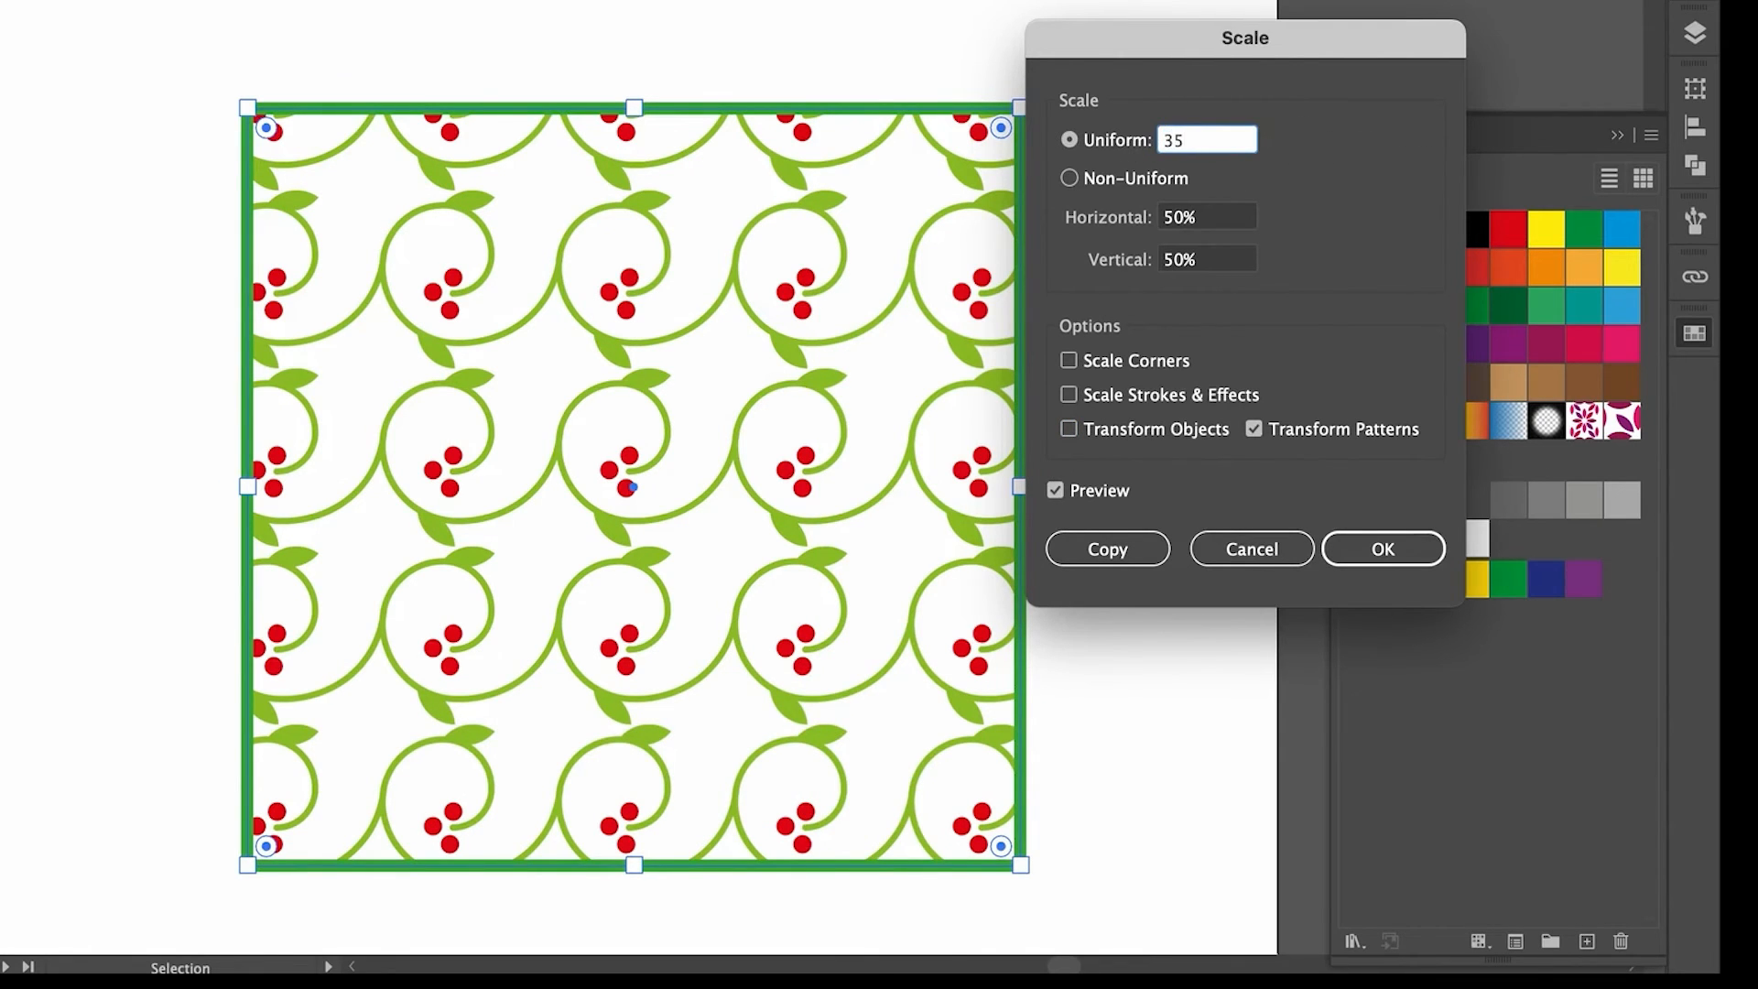
pyautogui.press('Tab')
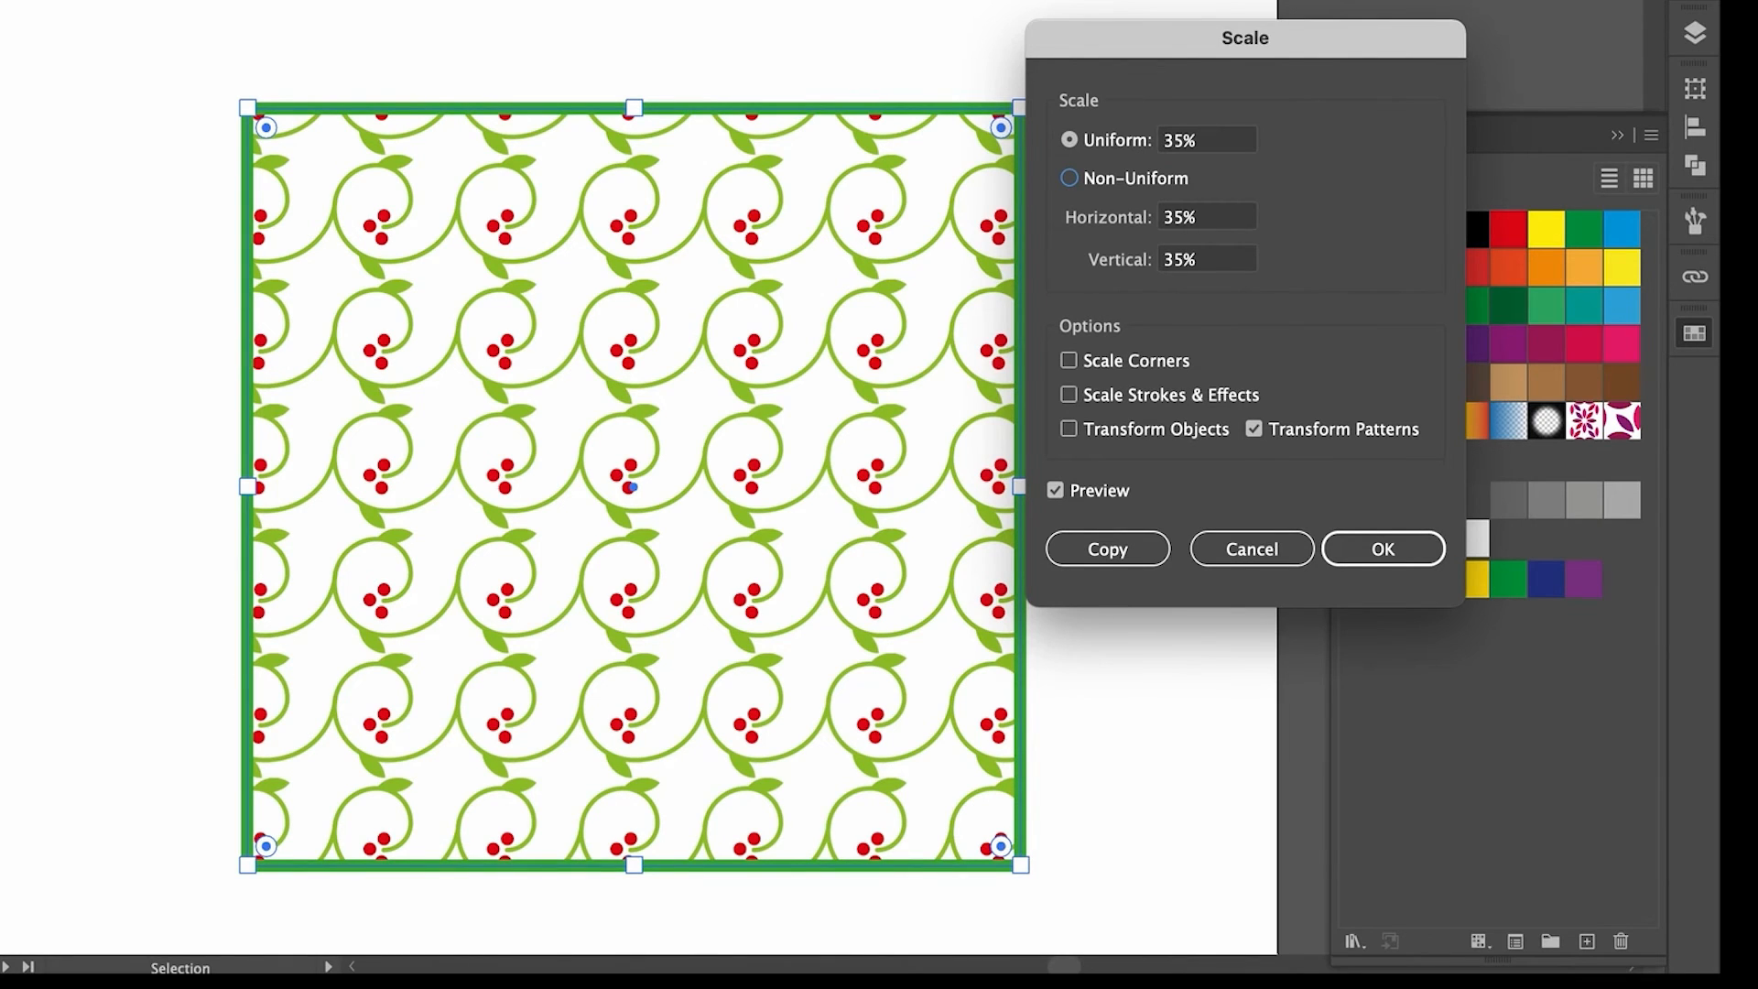
pyautogui.click(1366, 549)
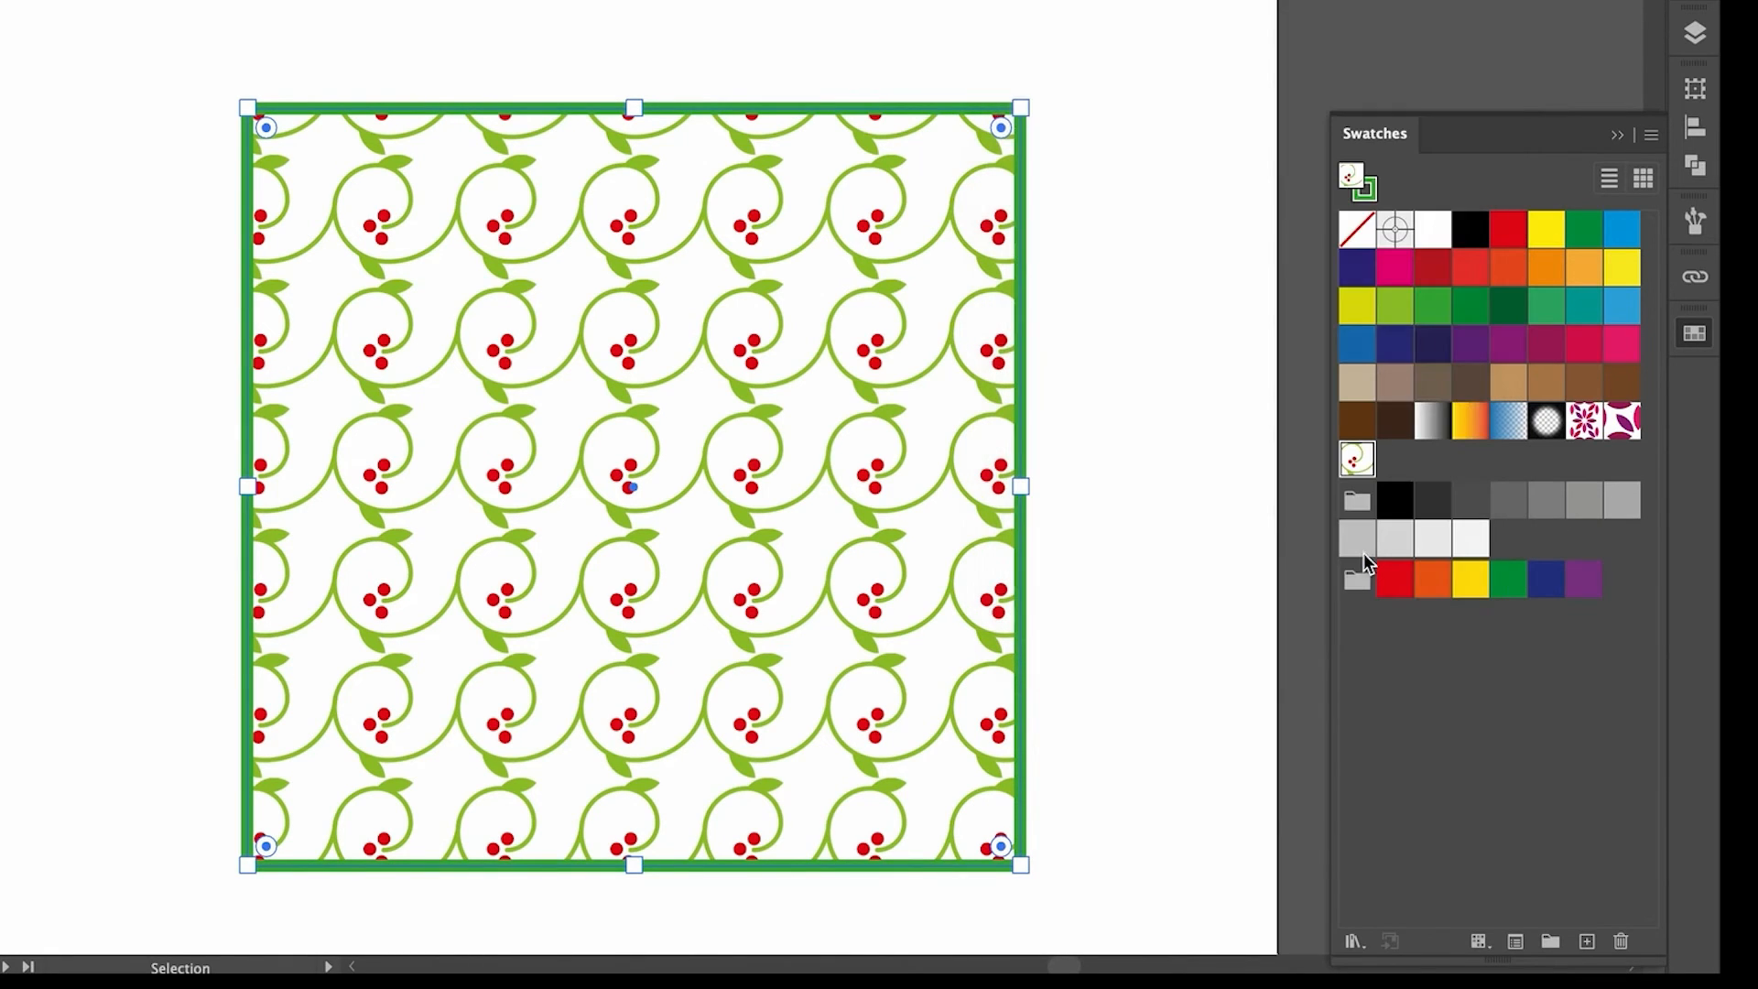
# Step: Go to the third artboard and examine the two gradient rectangles that form the T shape
pyautogui.click(1172, 455)
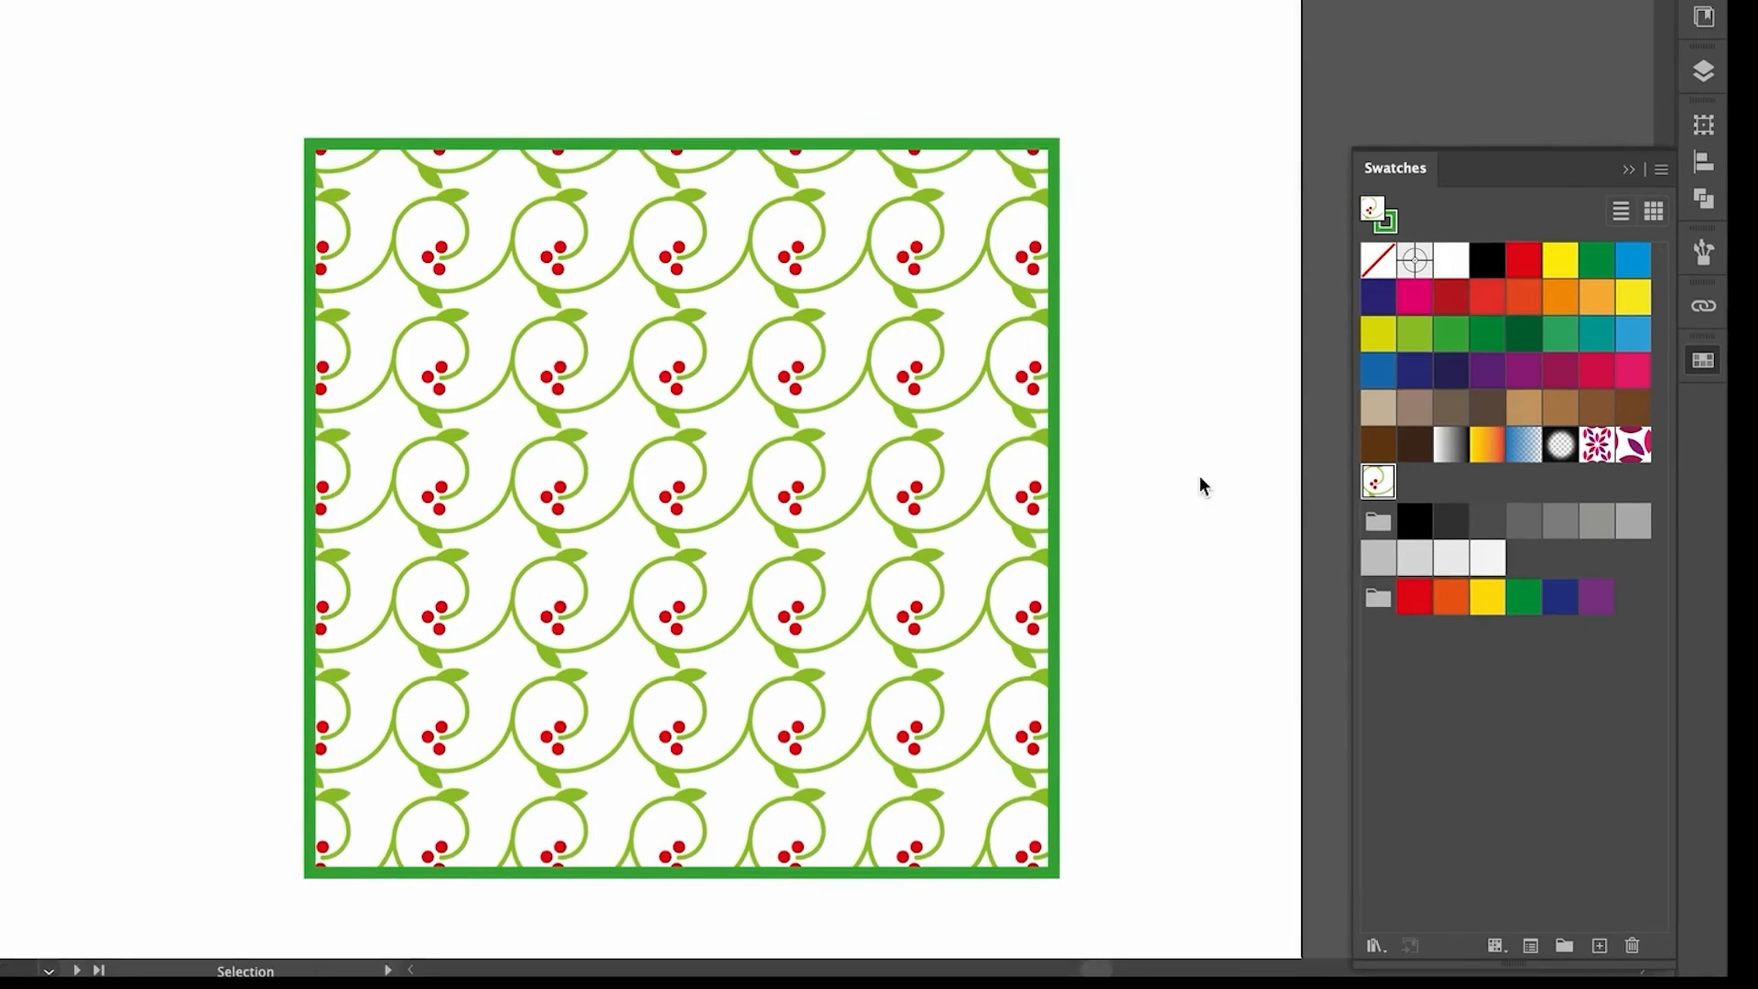
pyautogui.hscroll(20, 1311, 574)
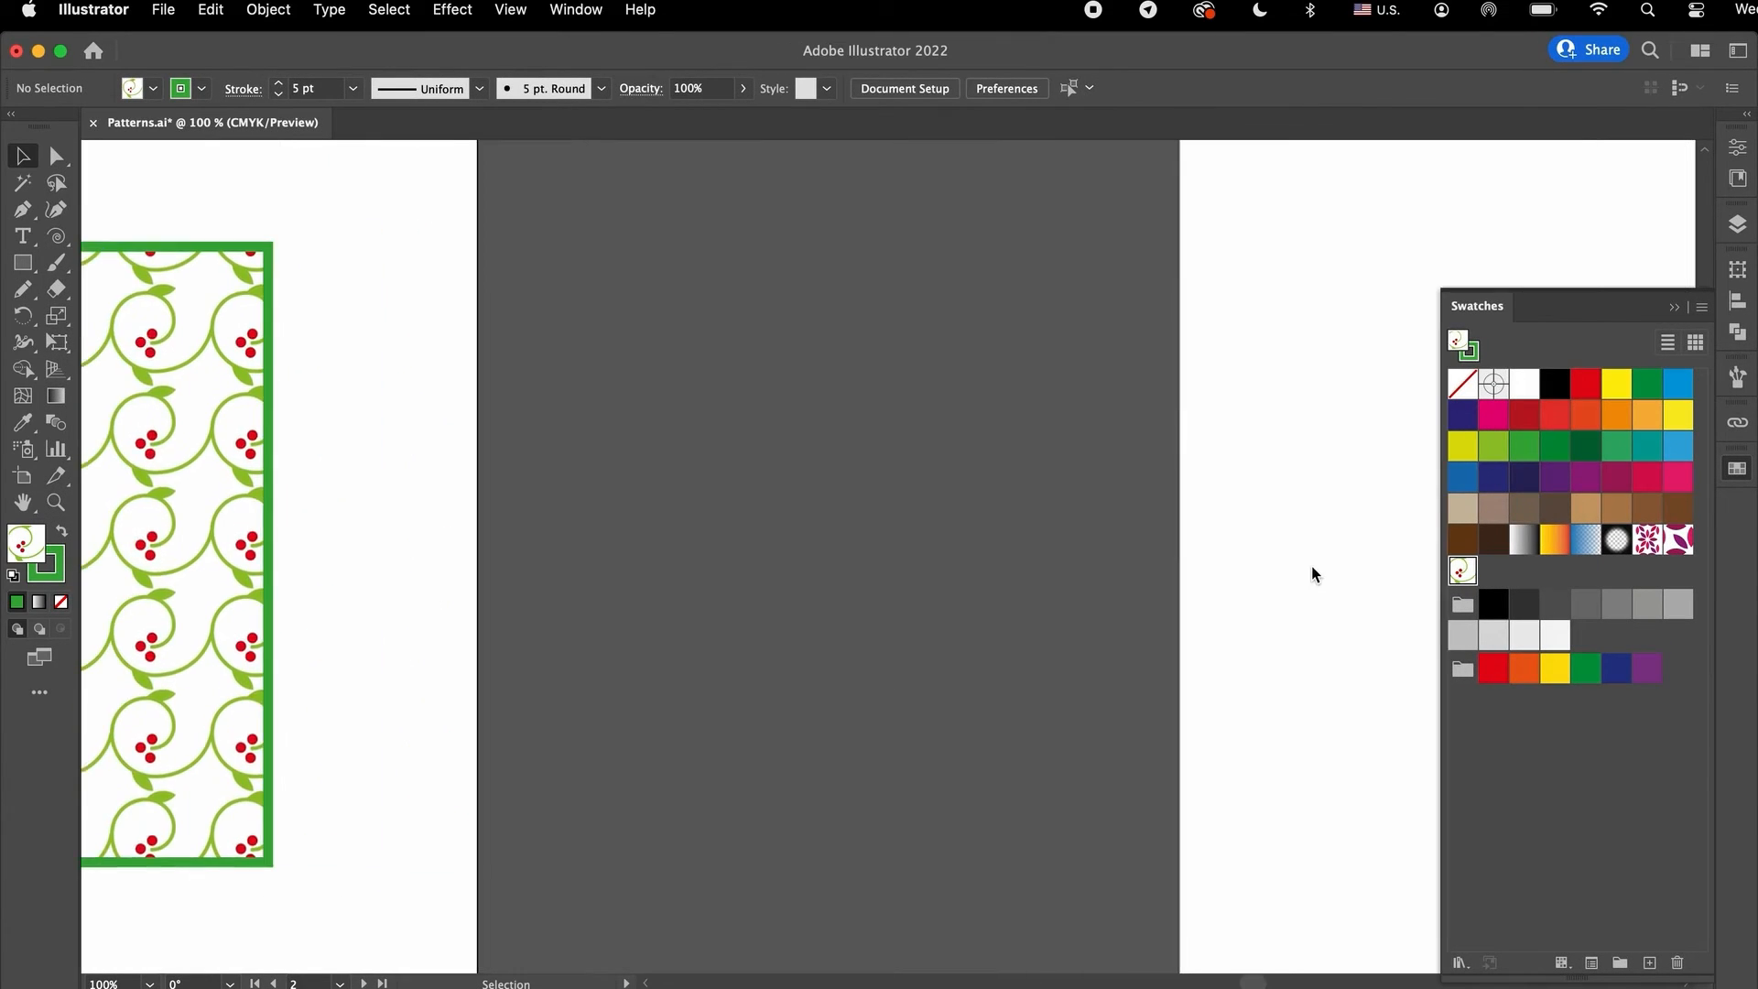
pyautogui.press('super+0')
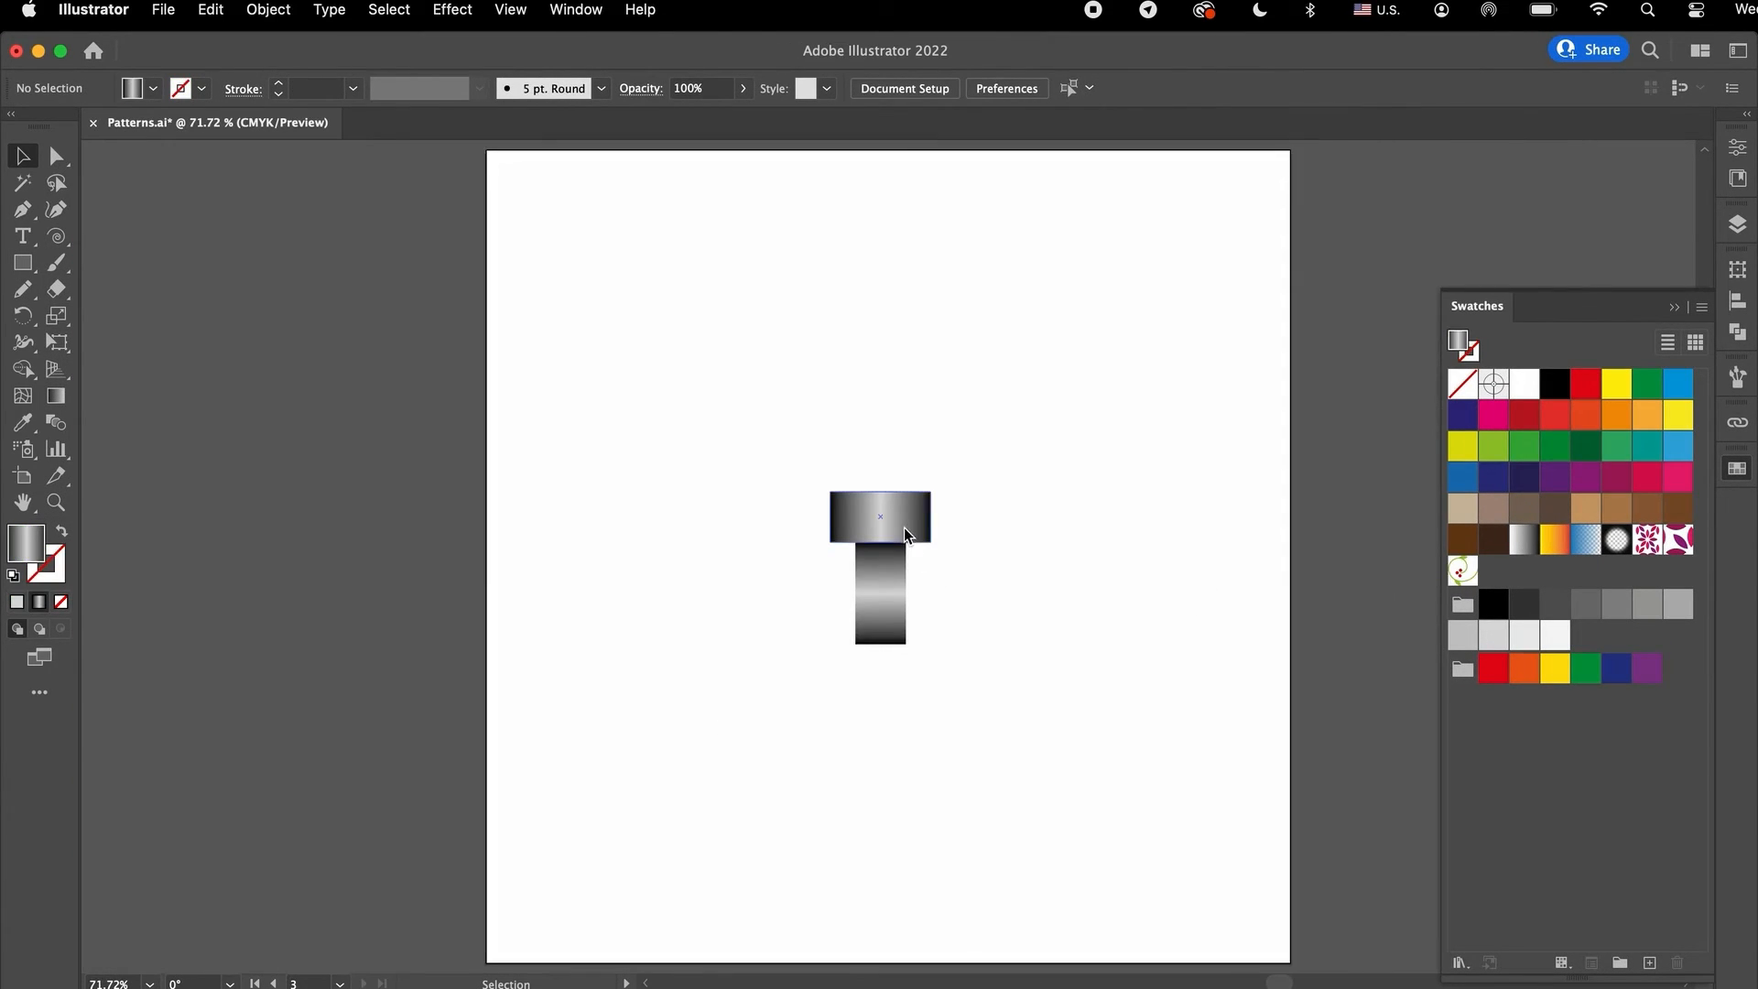
pyautogui.click(904, 527)
pyautogui.click(896, 587)
pyautogui.click(987, 604)
pyautogui.click(875, 602)
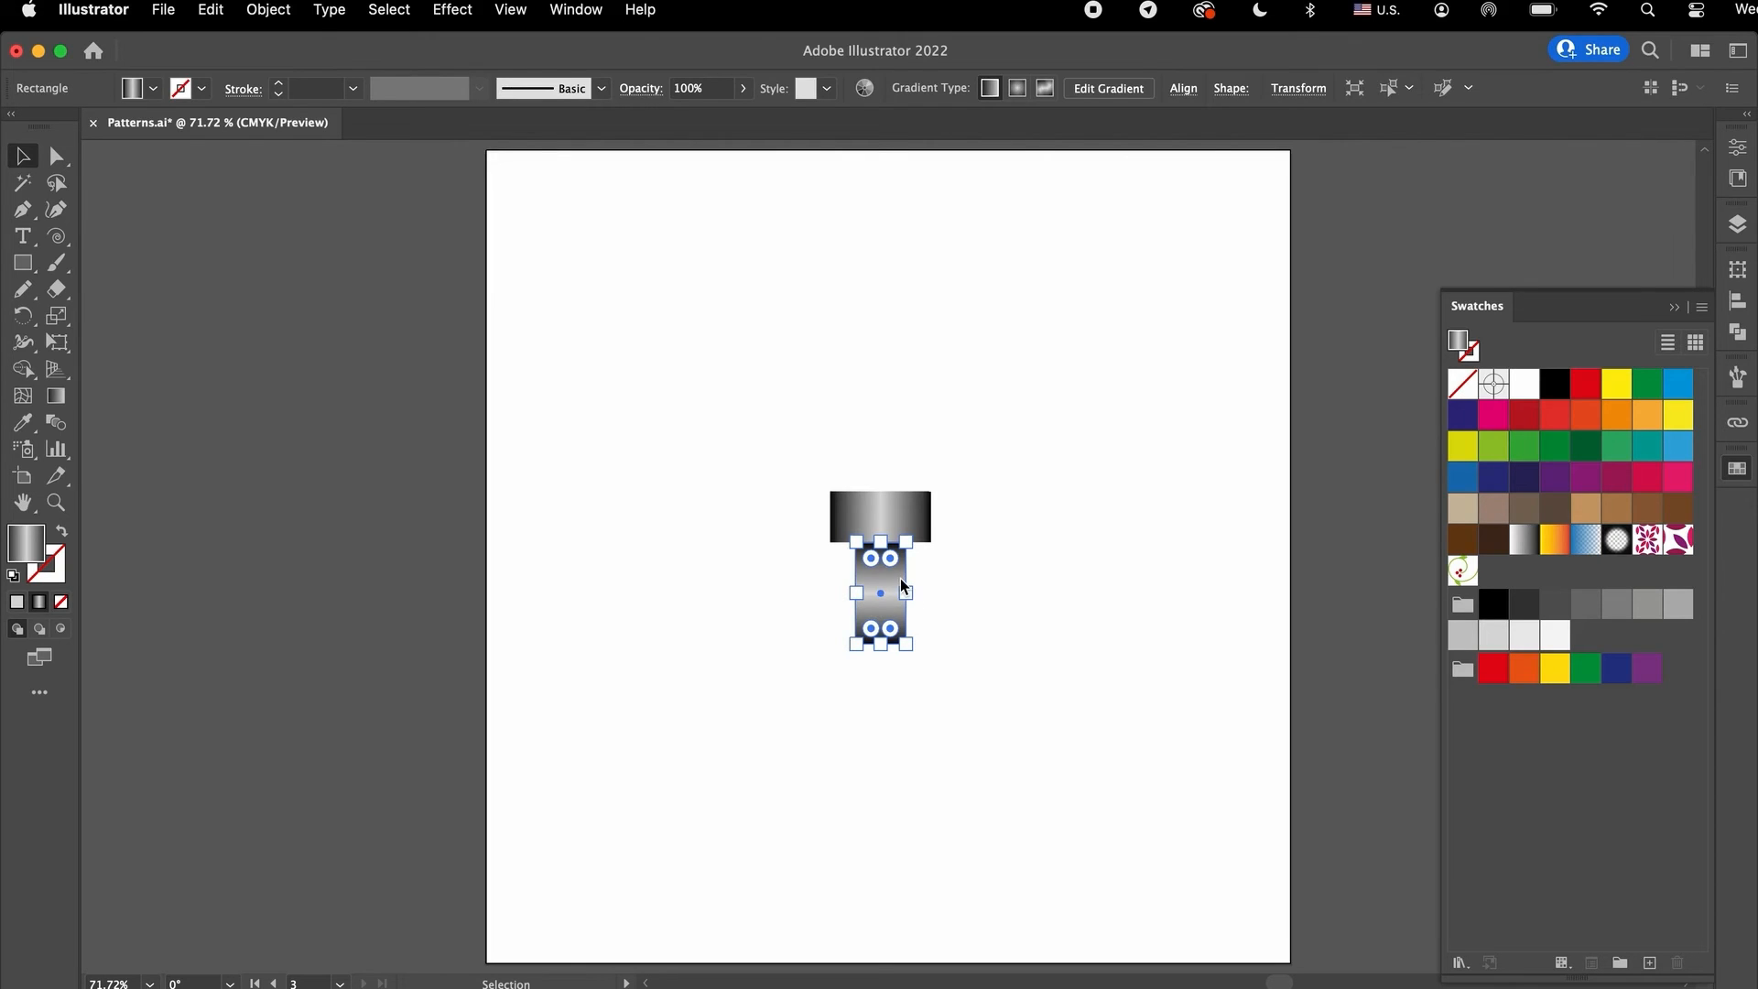
pyautogui.click(883, 687)
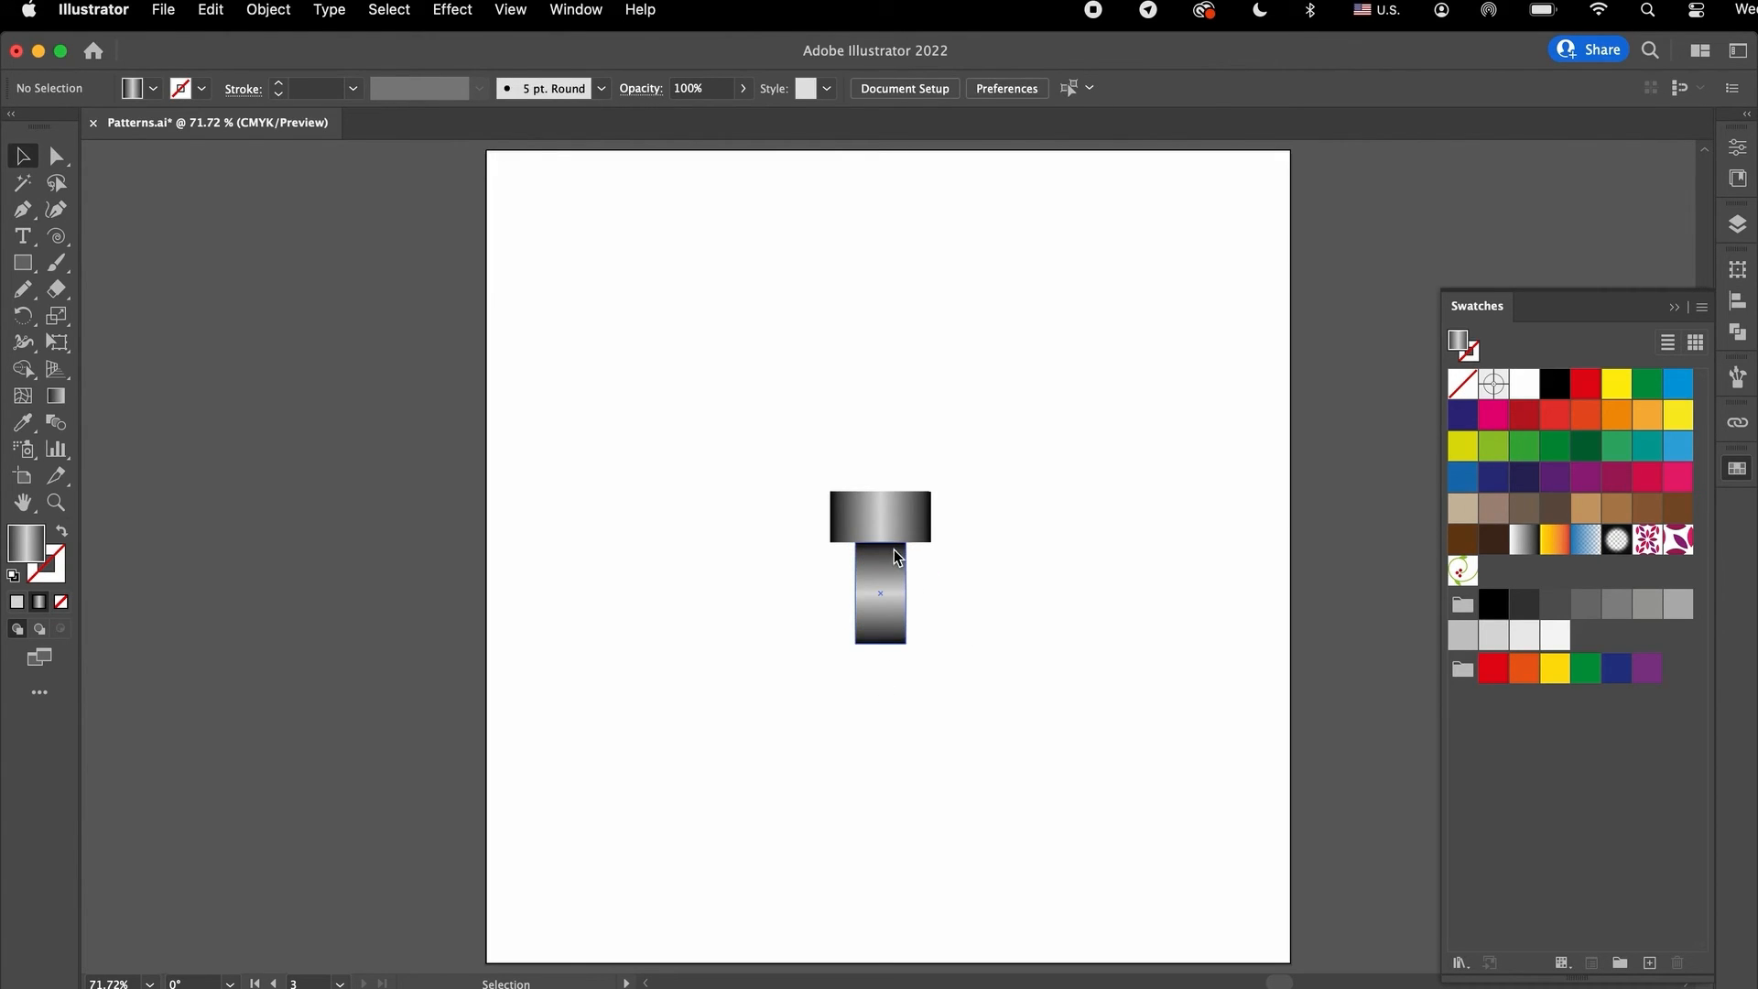
pyautogui.click(890, 630)
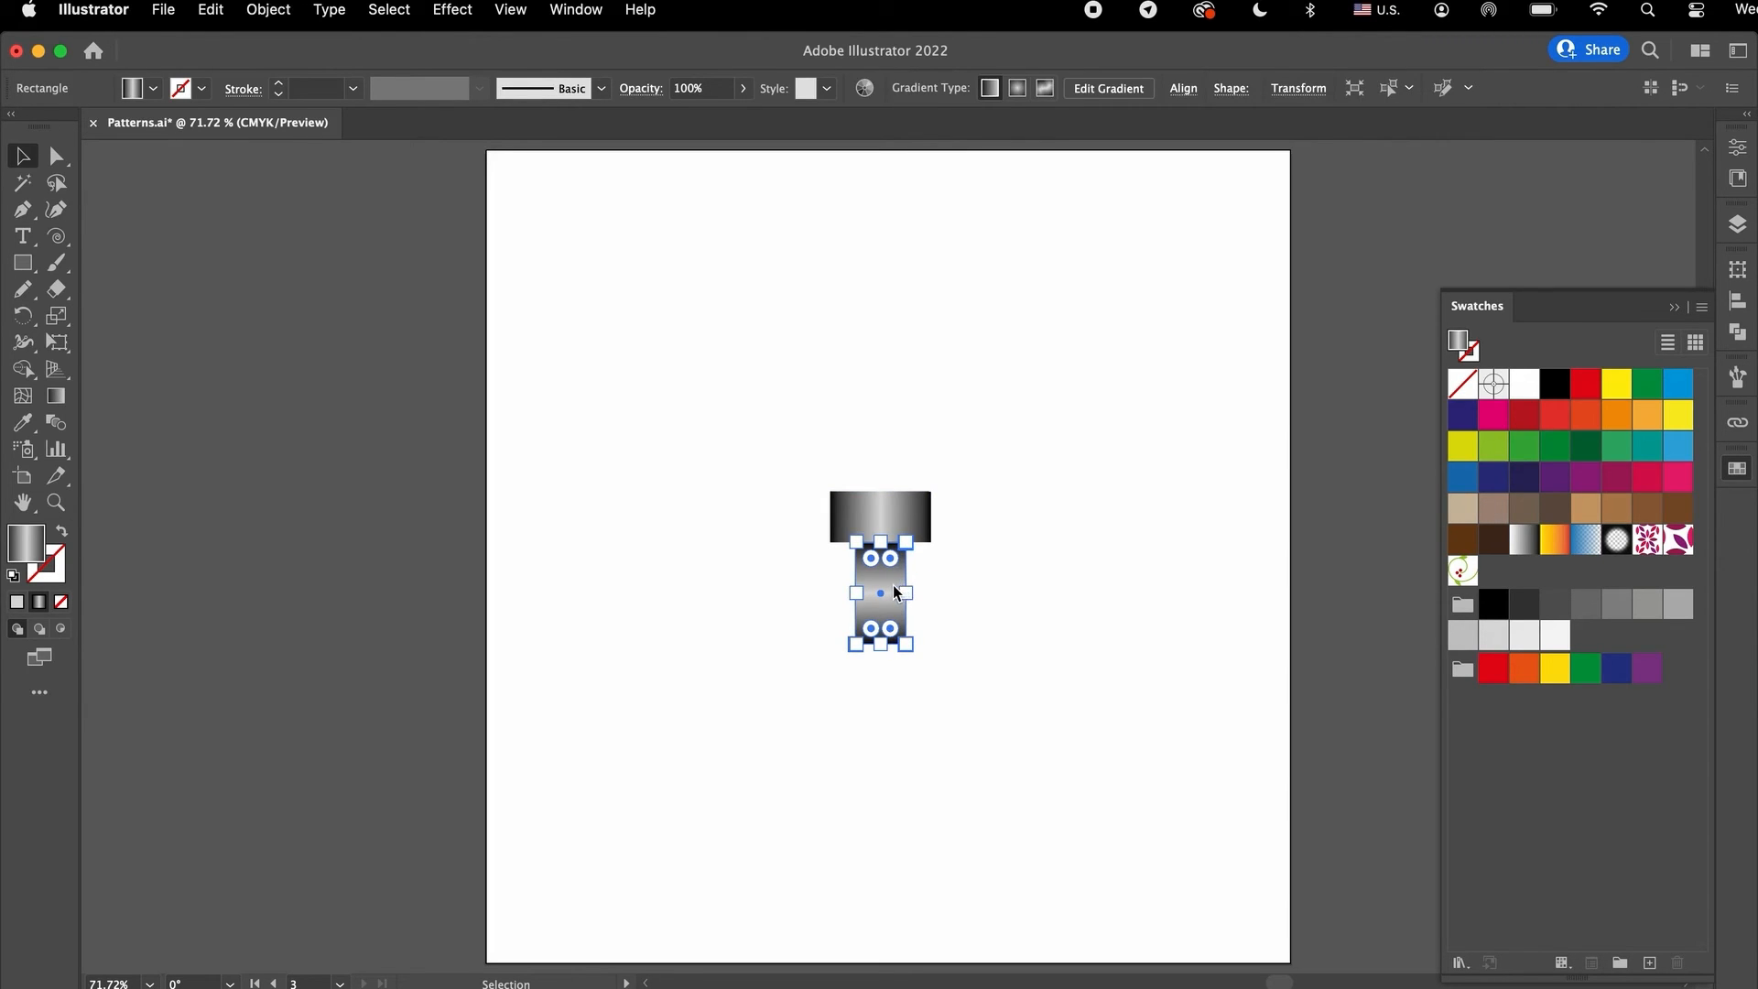
# Step: Build a second T shape from two duplicates of the vertical gradient rectangle, rotating one 90° and placing it above the other
pyautogui.moveTo(903, 586); pyautogui.dragTo(1059, 593)
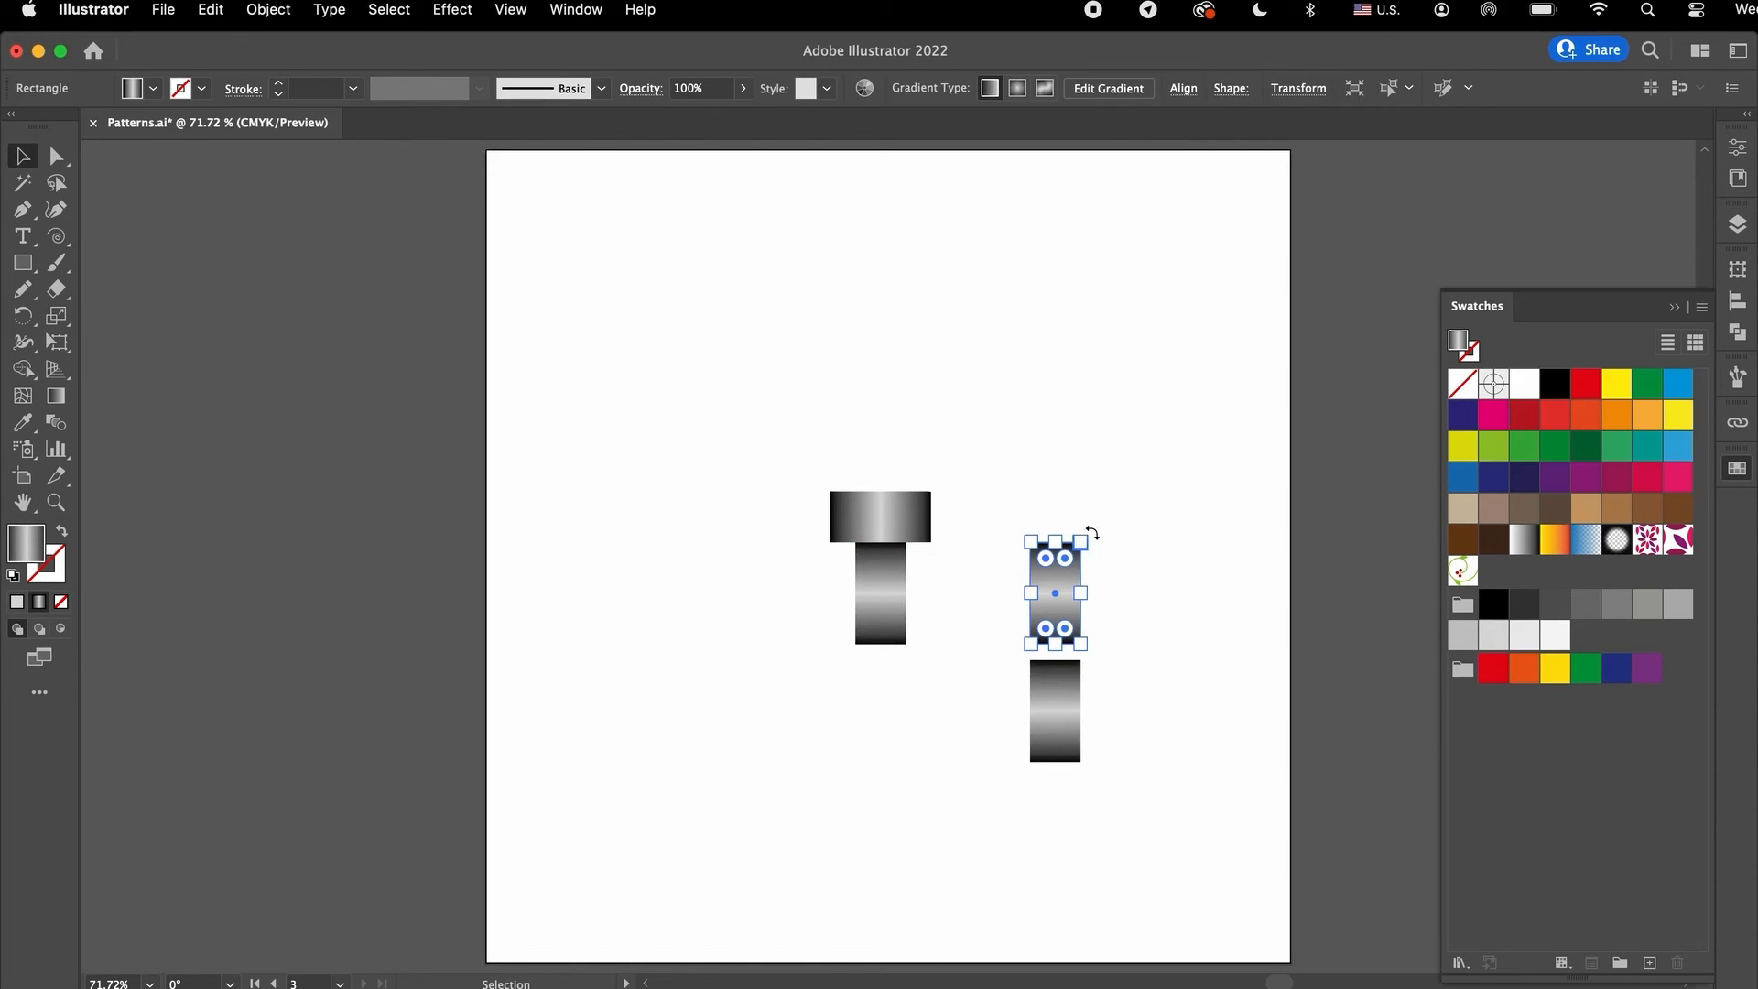
pyautogui.moveTo(1087, 533); pyautogui.dragTo(1068, 630)
pyautogui.click(1130, 793)
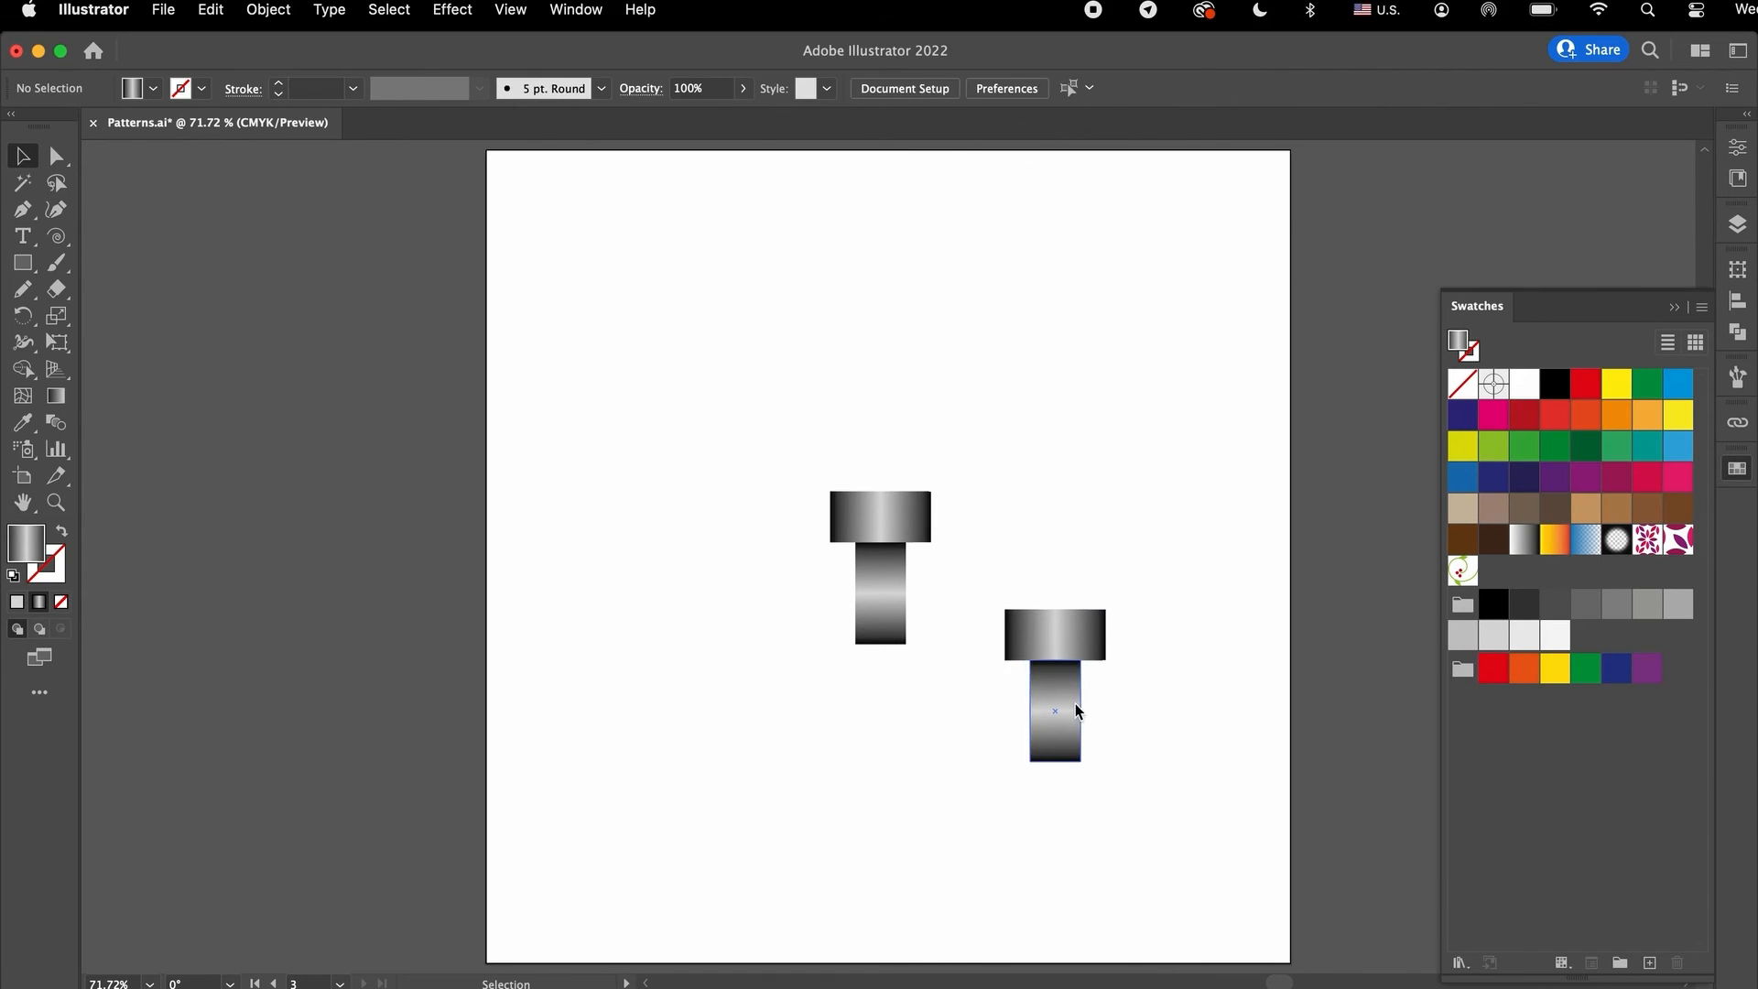
# Step: Inspect the gradient settings of the duplicated vertical rectangle and delete the whole second T shape
pyautogui.click(1074, 707)
pyautogui.press('super+F9')
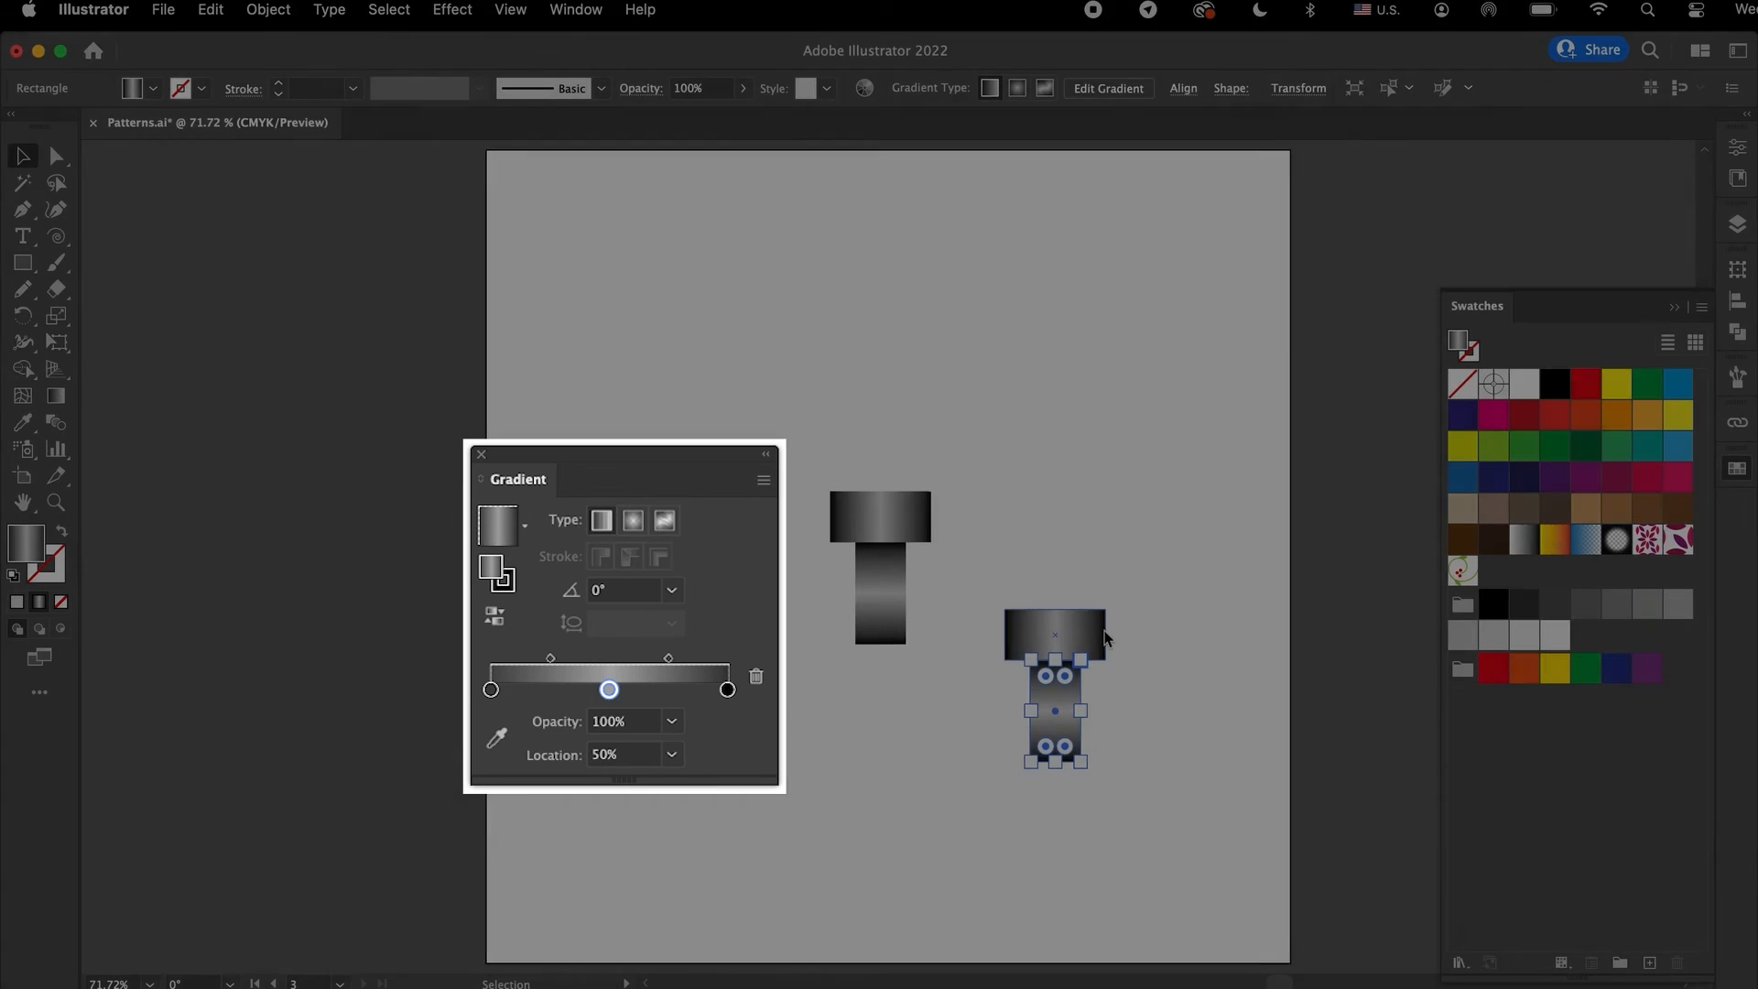
pyautogui.click(1161, 641)
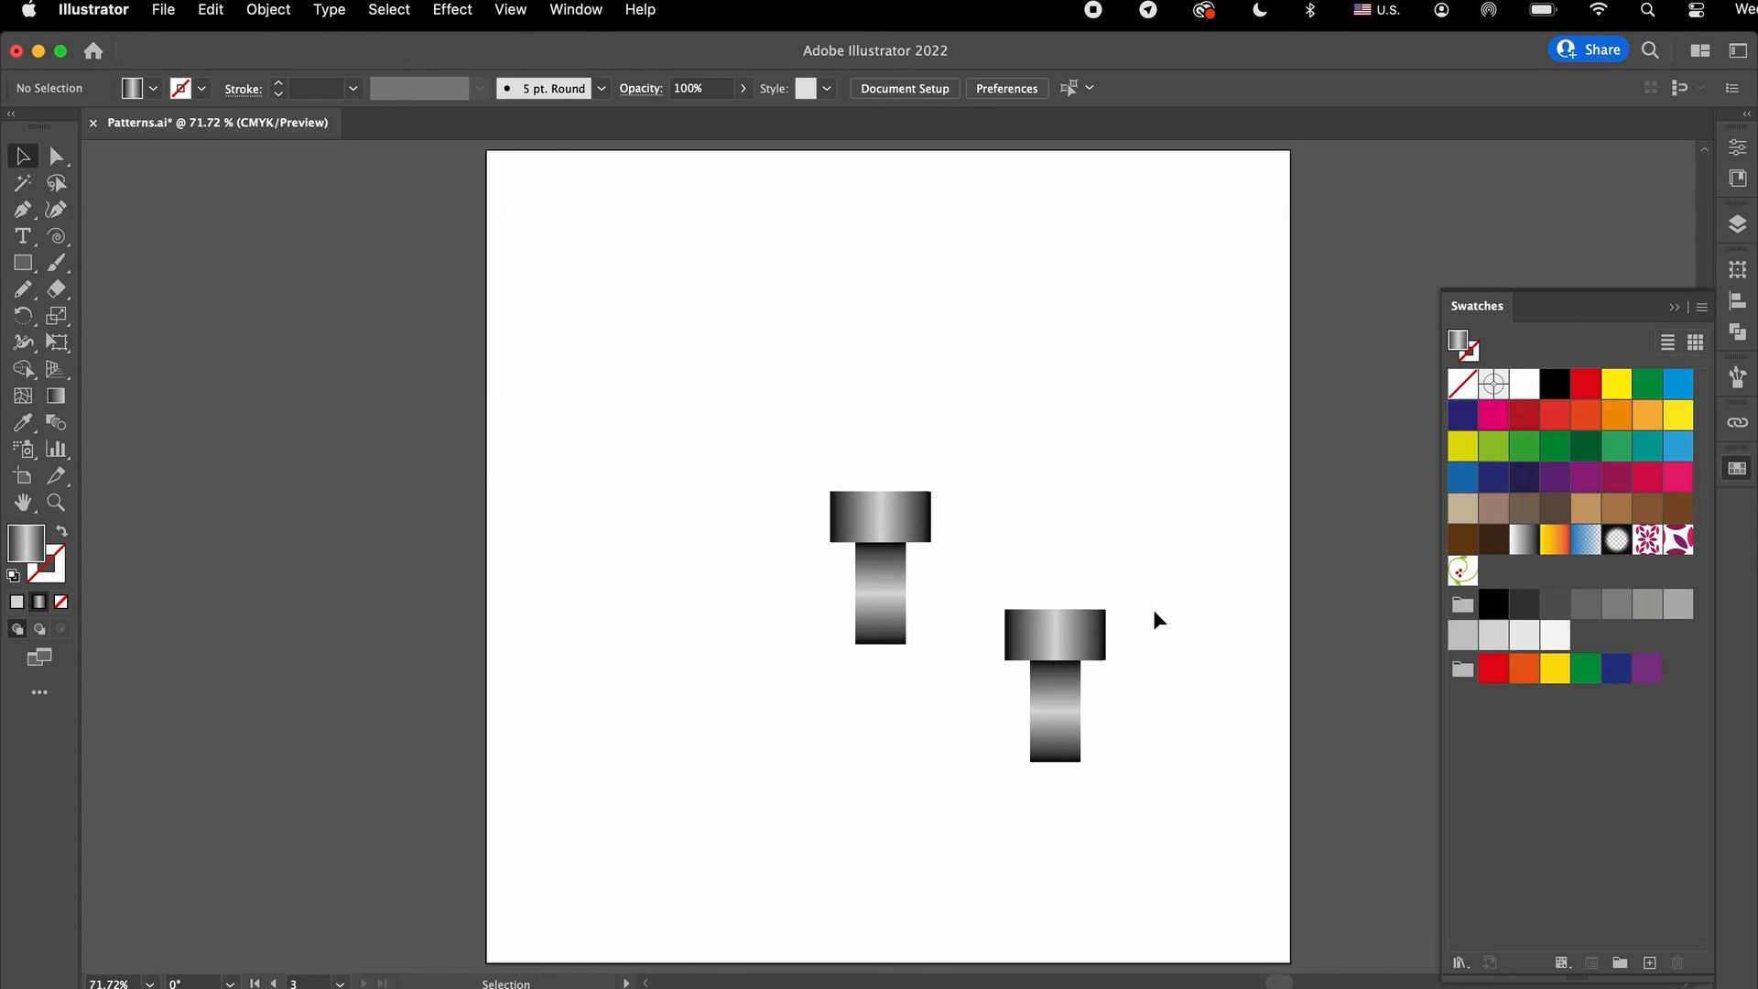
pyautogui.moveTo(1149, 573); pyautogui.dragTo(996, 767)
pyautogui.press('Delete')
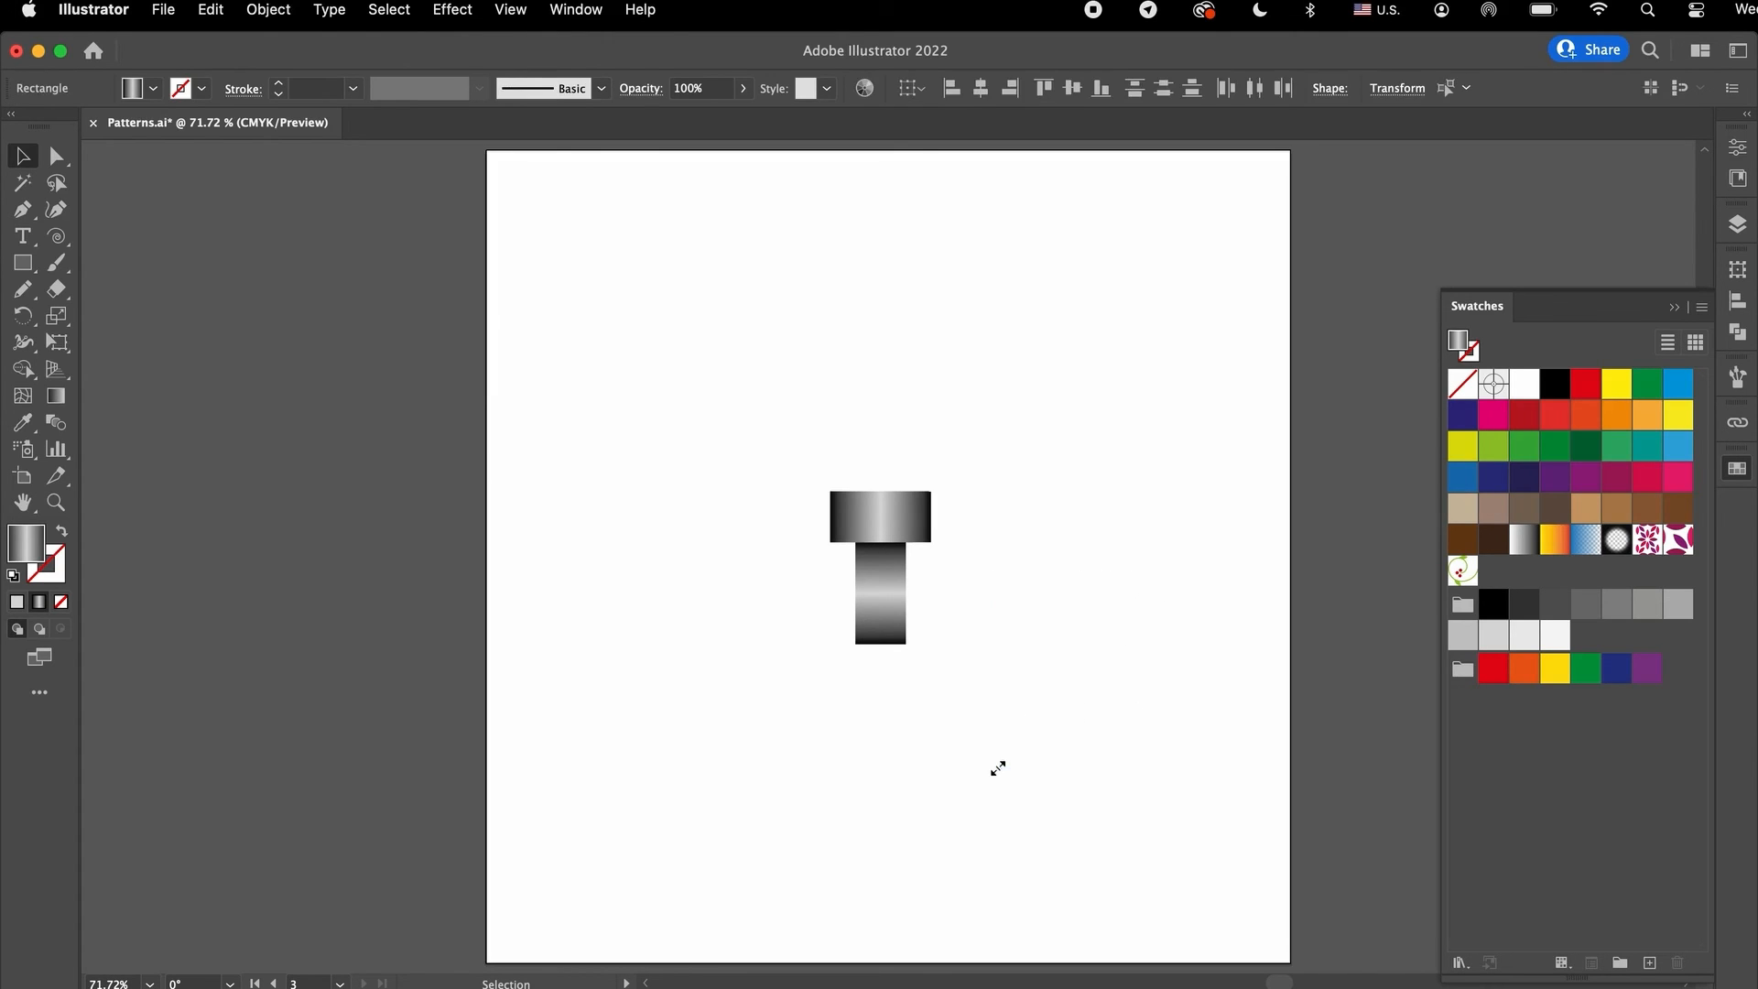
# Step: Make a new pattern from both gradient rectangles of the original T shape and dismiss the notice
pyautogui.moveTo(766, 416); pyautogui.dragTo(1016, 690)
pyautogui.click(333, 35)
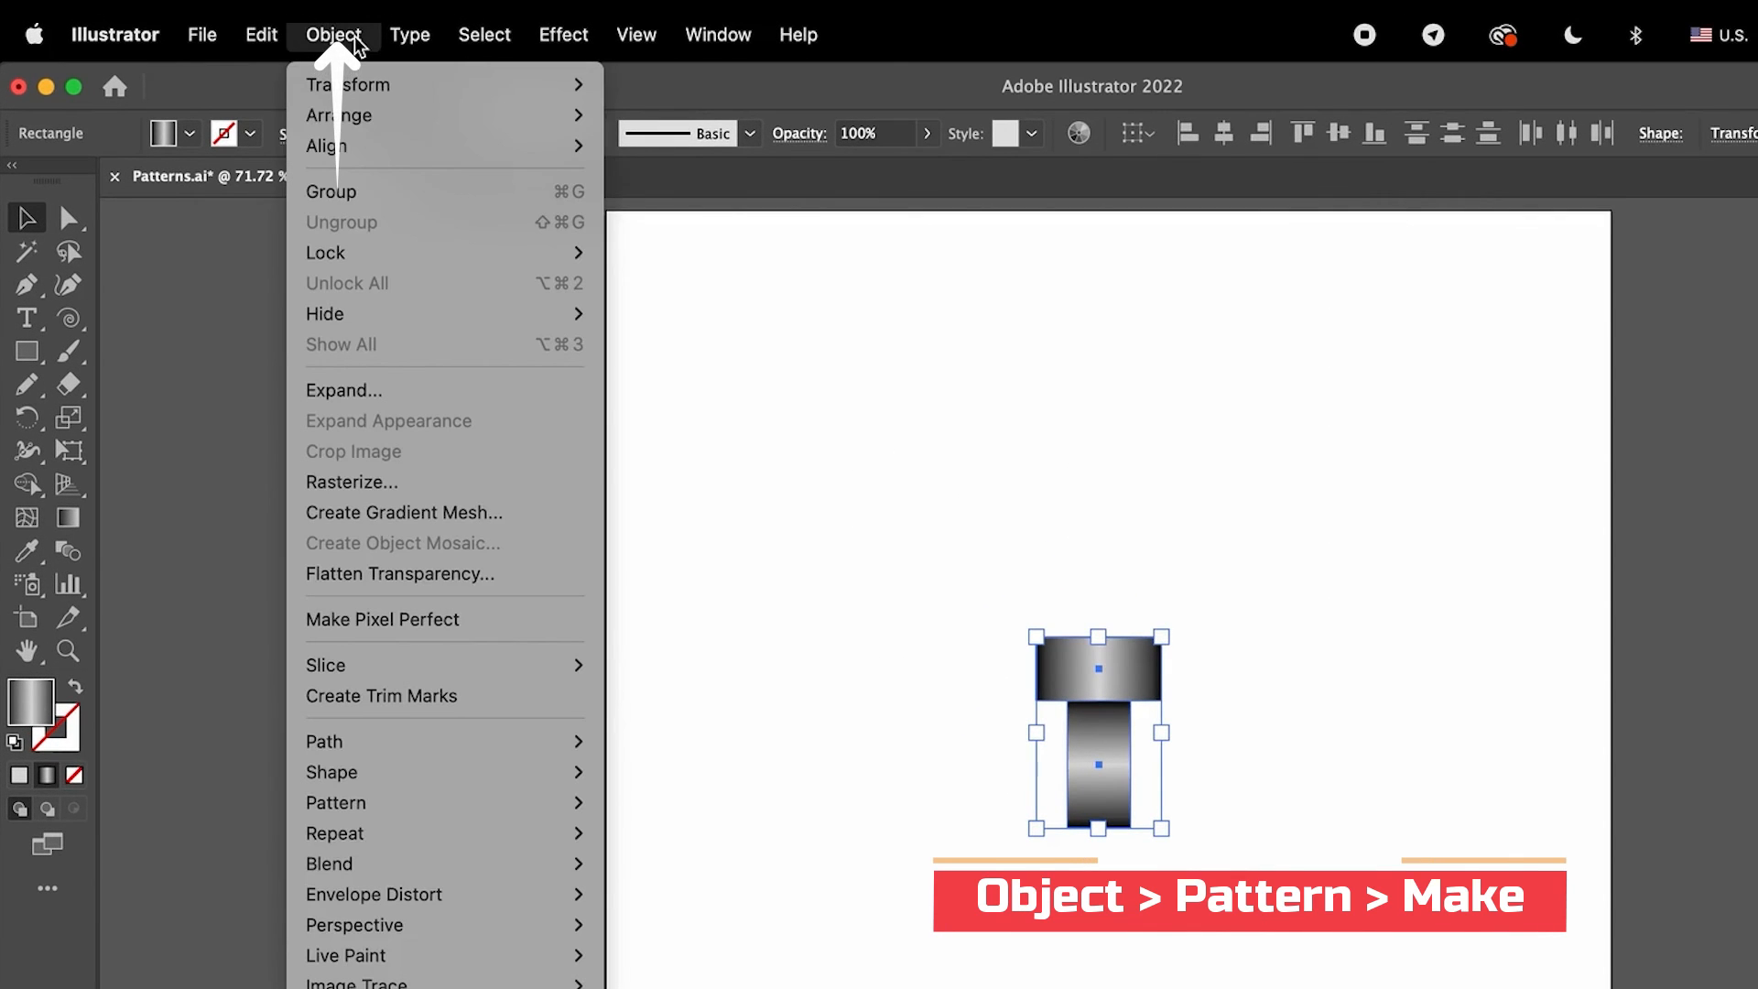
pyautogui.moveTo(423, 811)
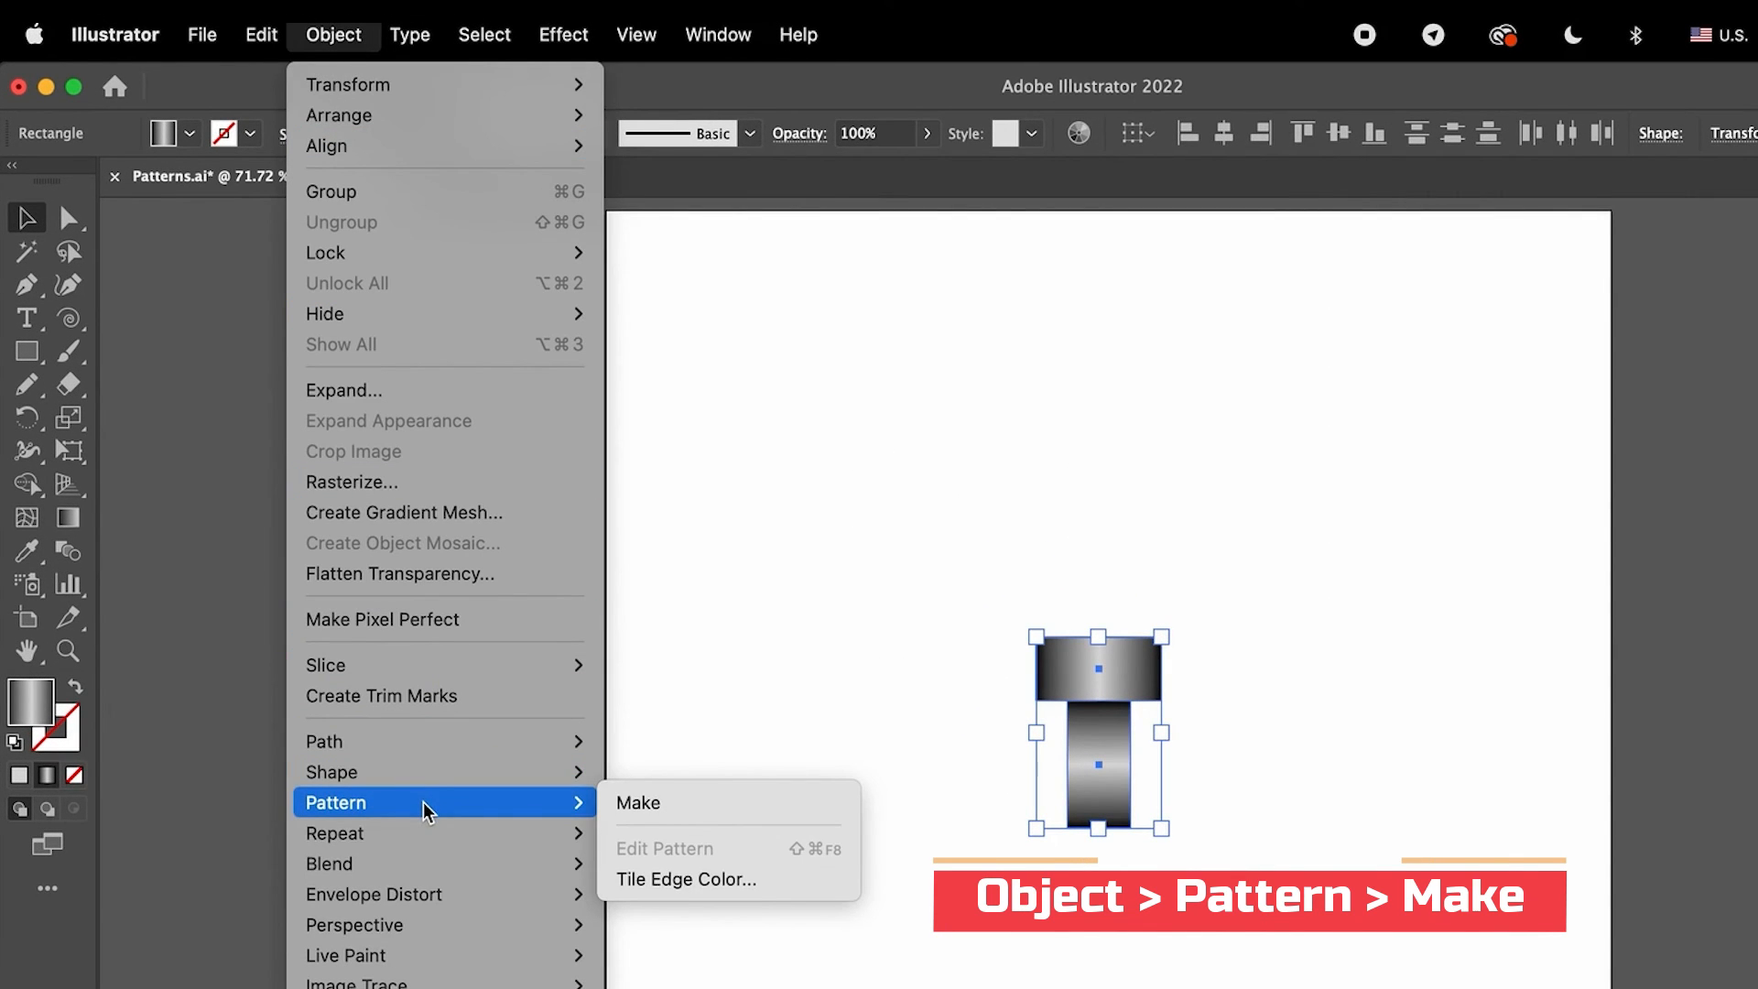
pyautogui.click(638, 802)
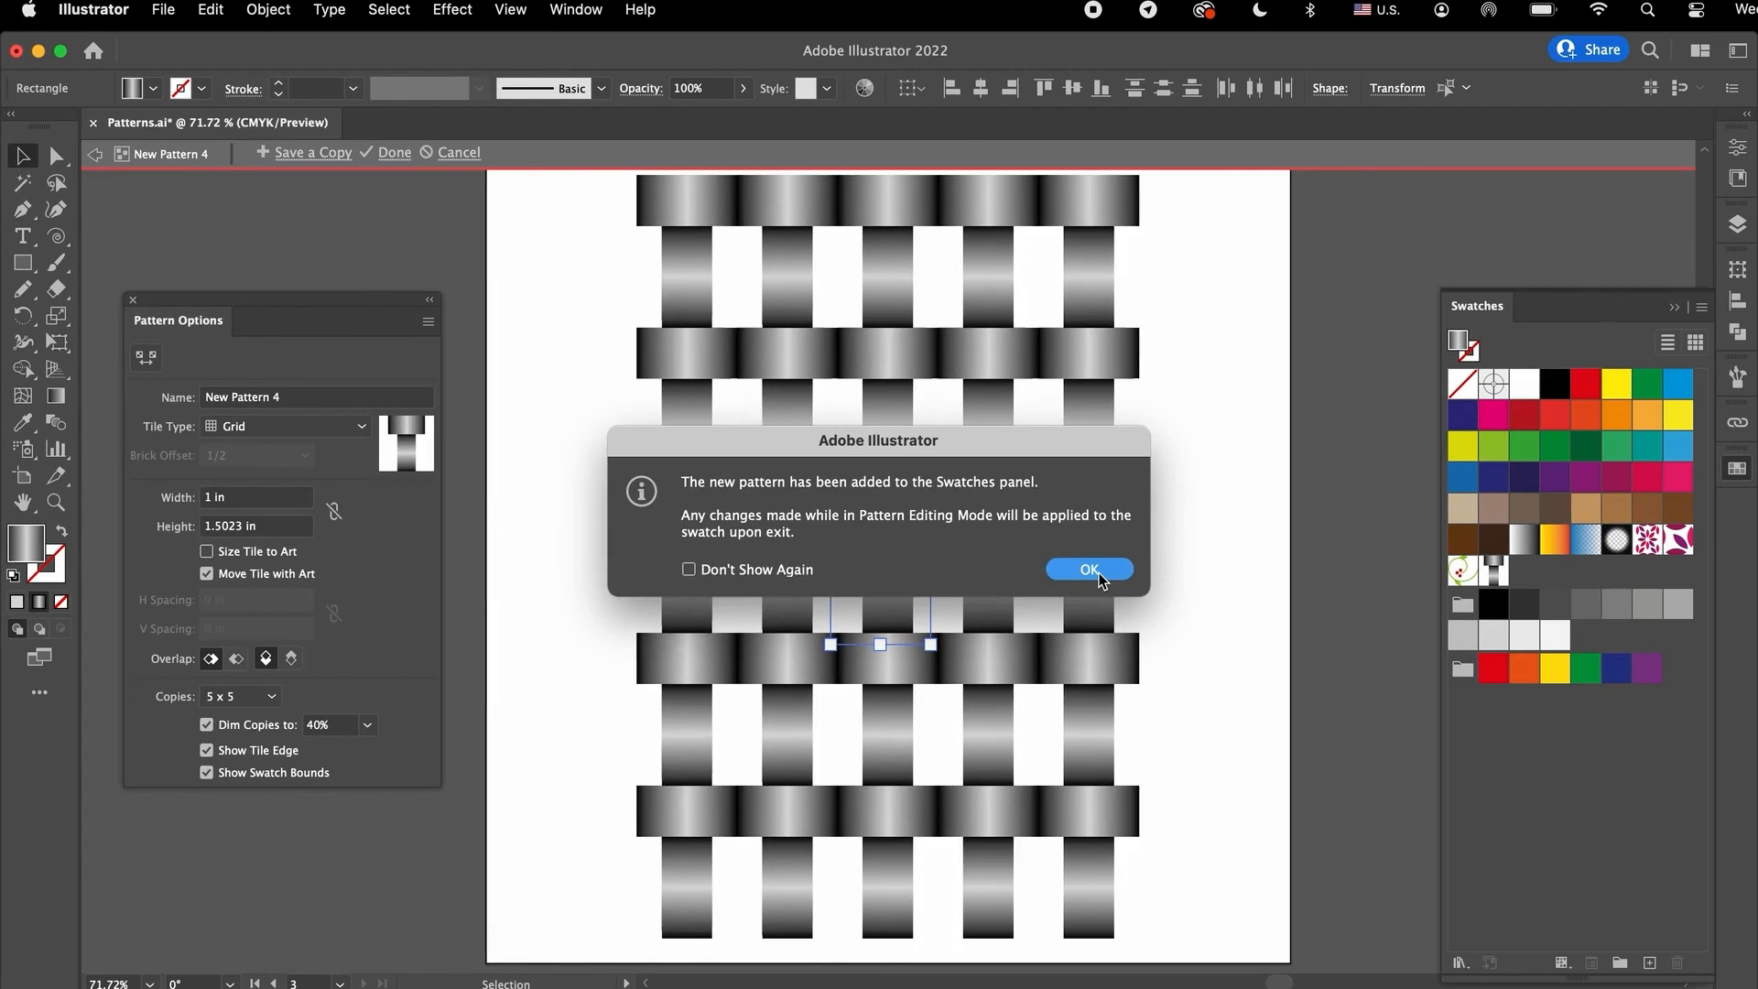
pyautogui.click(1363, 738)
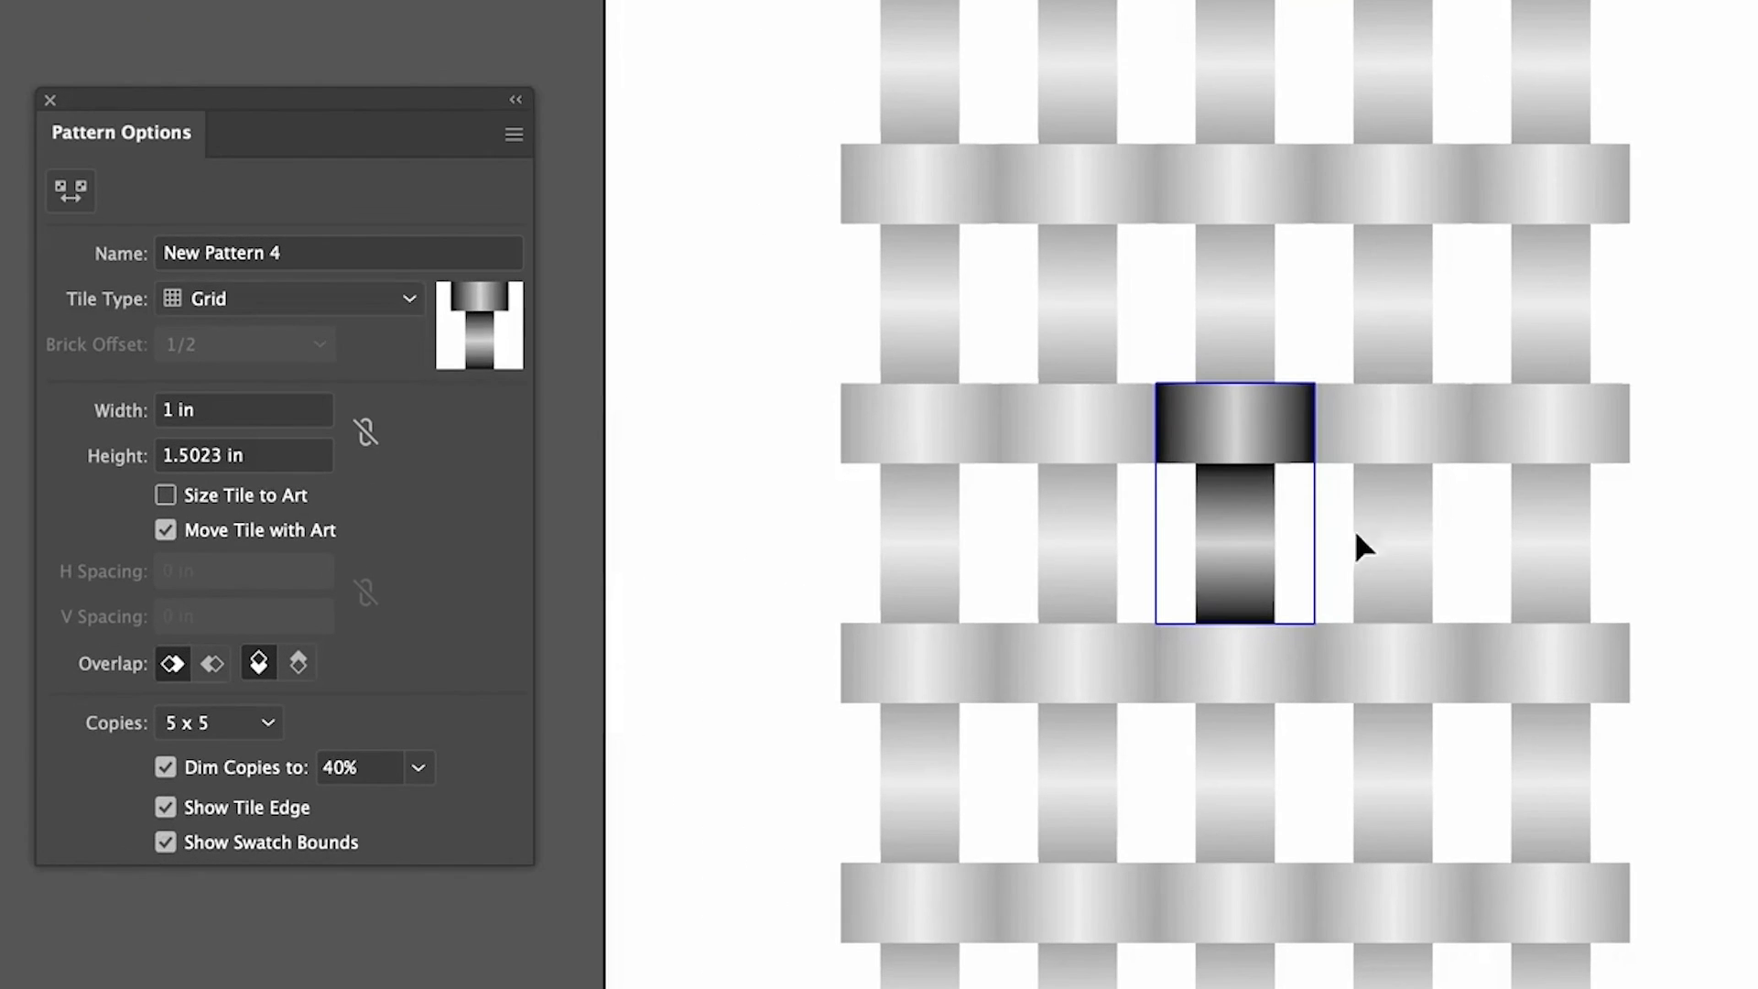
# Step: Set the tile type to Brick by Column and the tile width to 0.75 in, and finish pattern editing
pyautogui.click(258, 298)
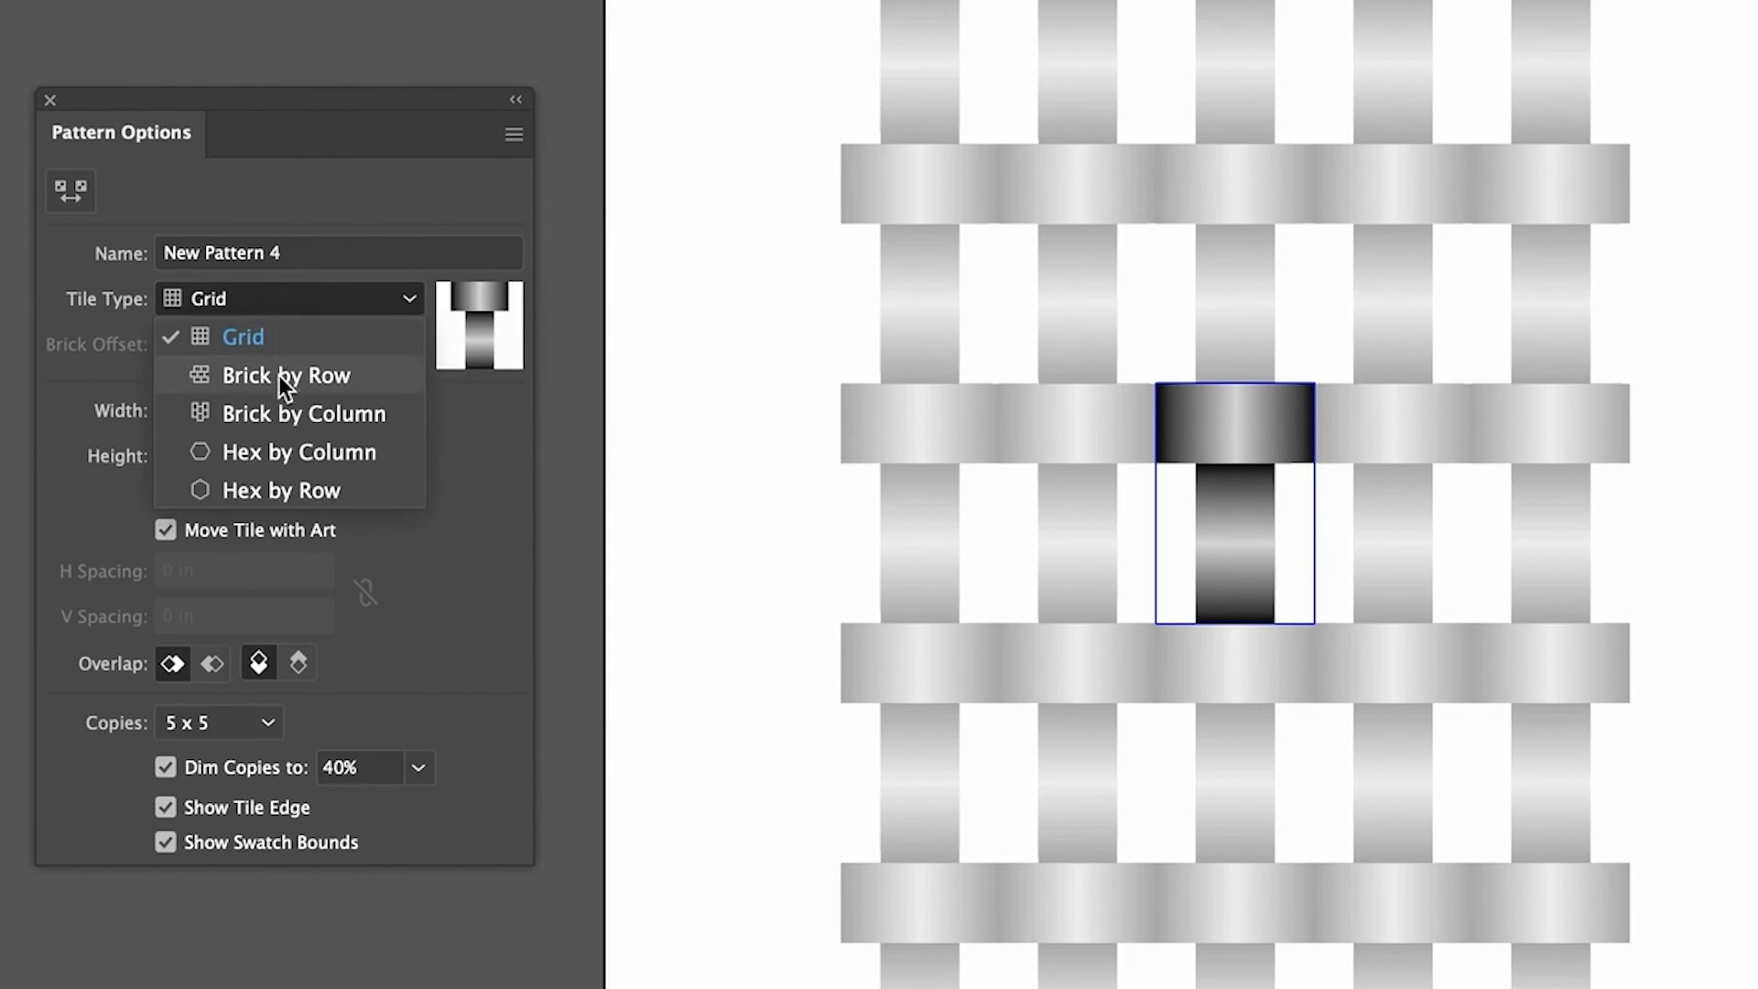
pyautogui.click(298, 412)
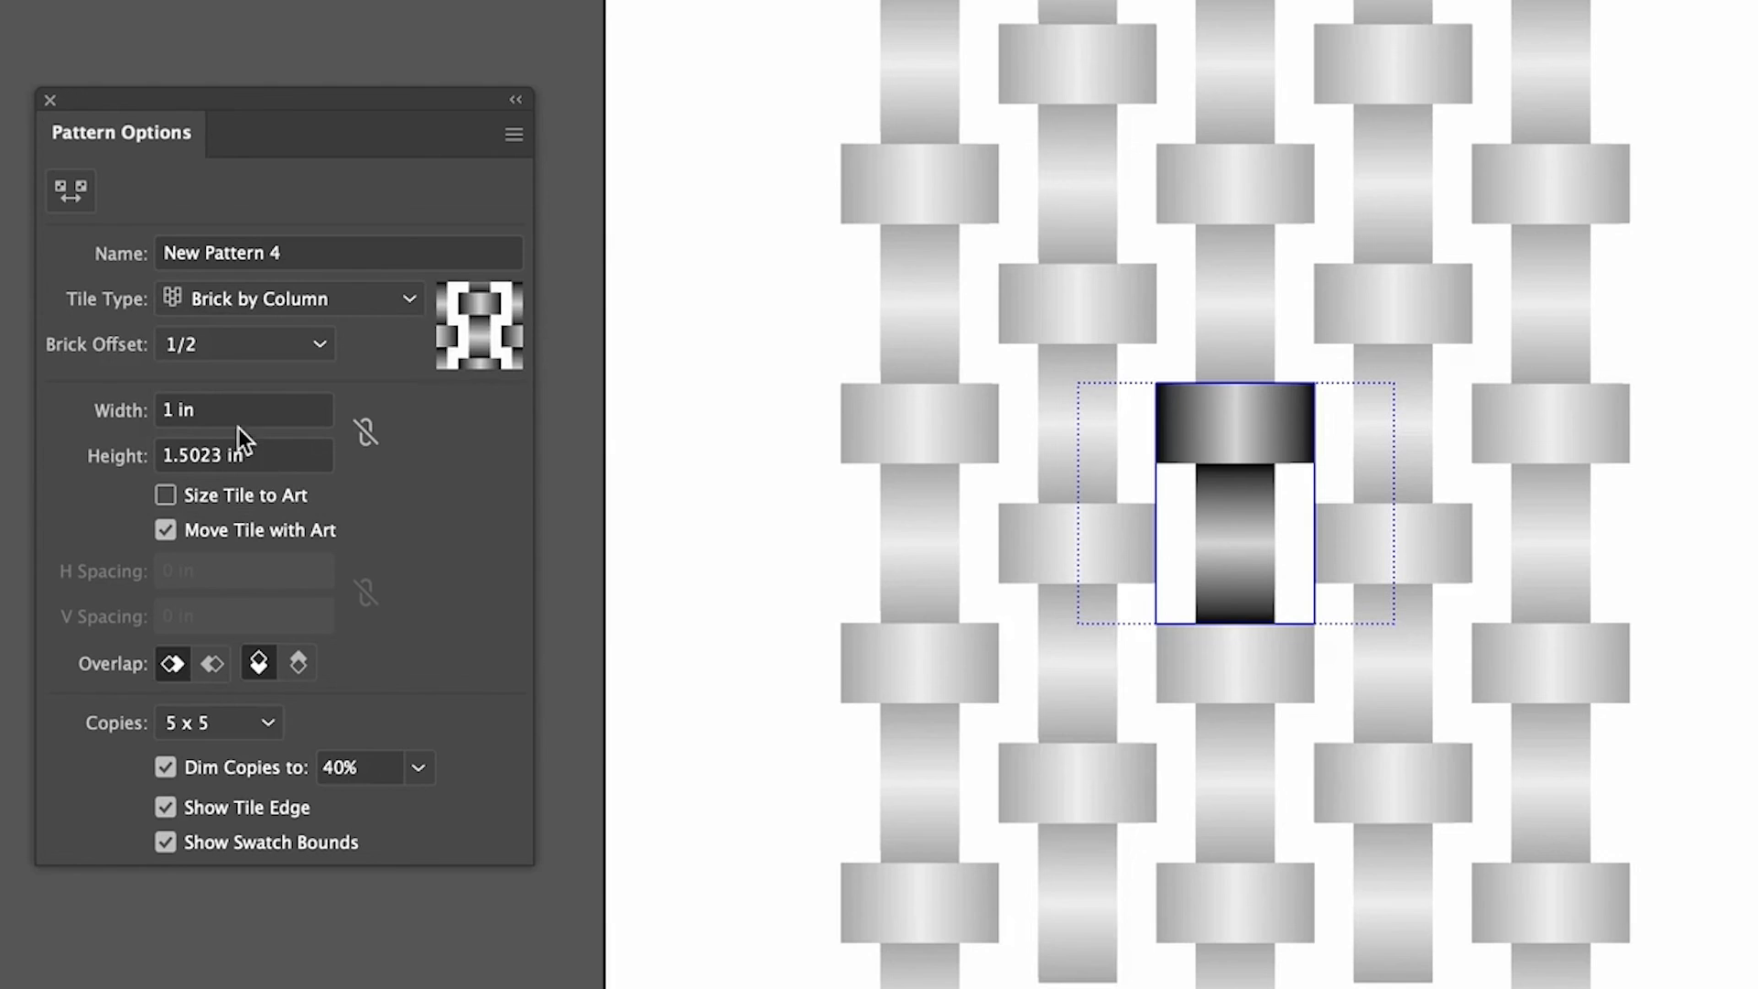
pyautogui.moveTo(242, 412); pyautogui.dragTo(140, 417)
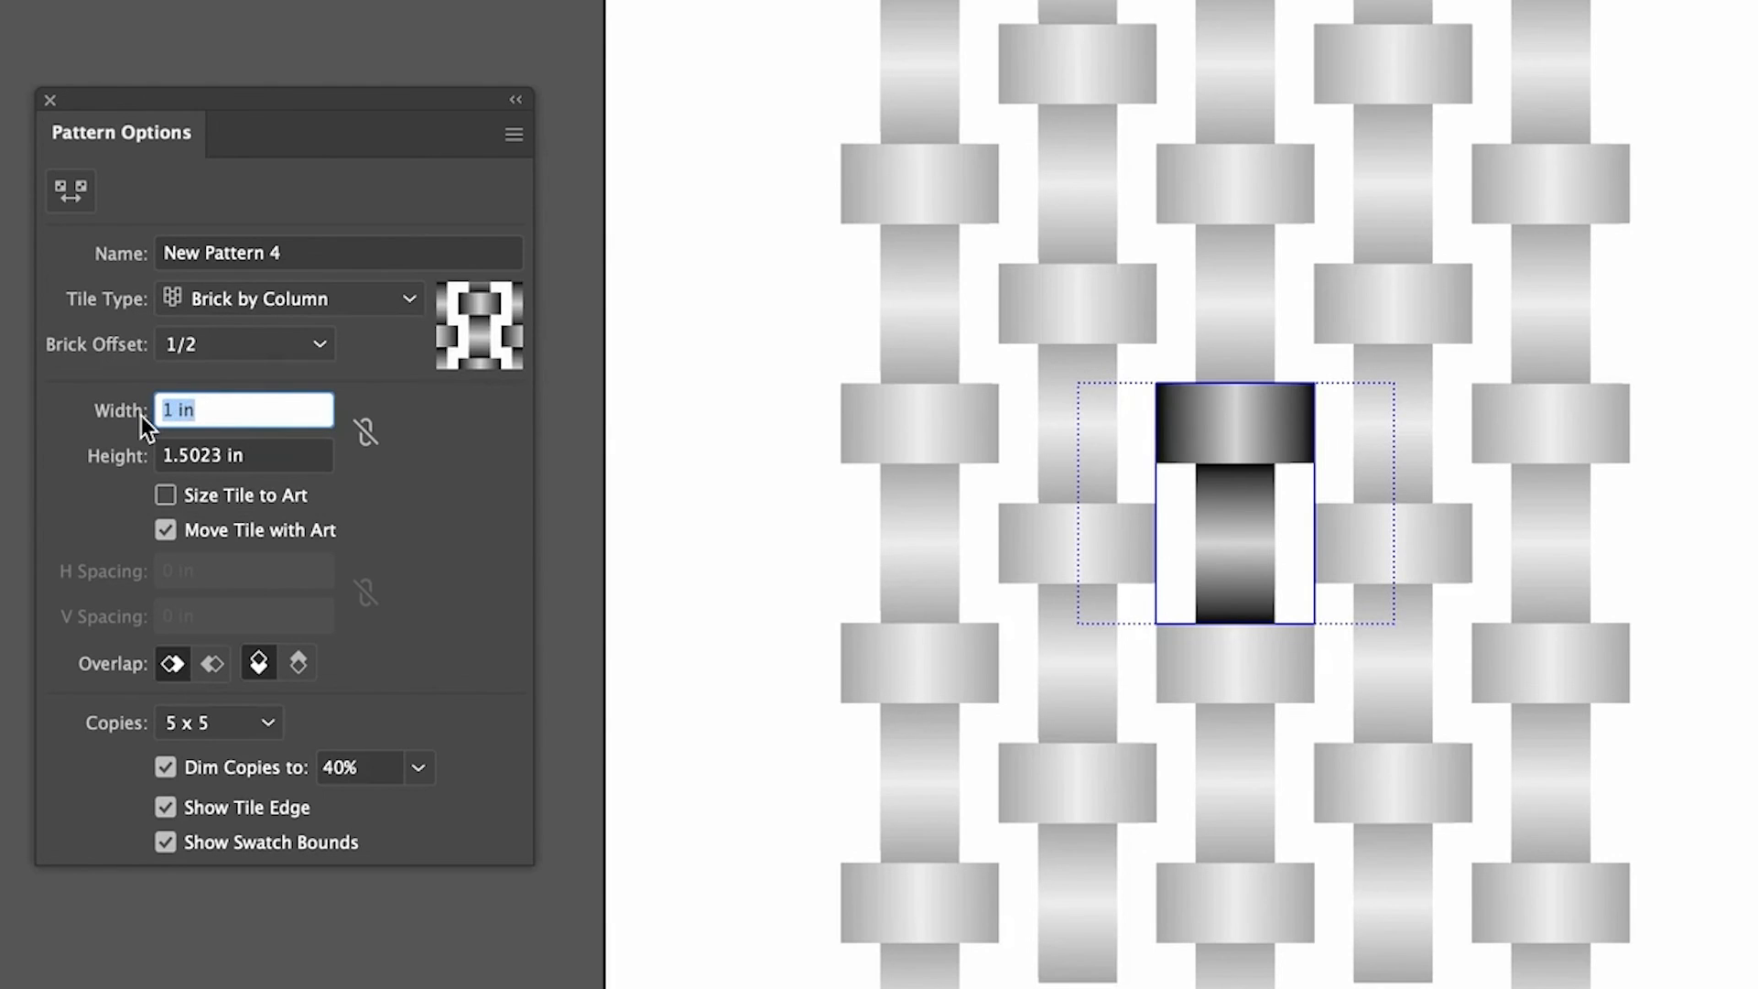
pyautogui.press('Down')
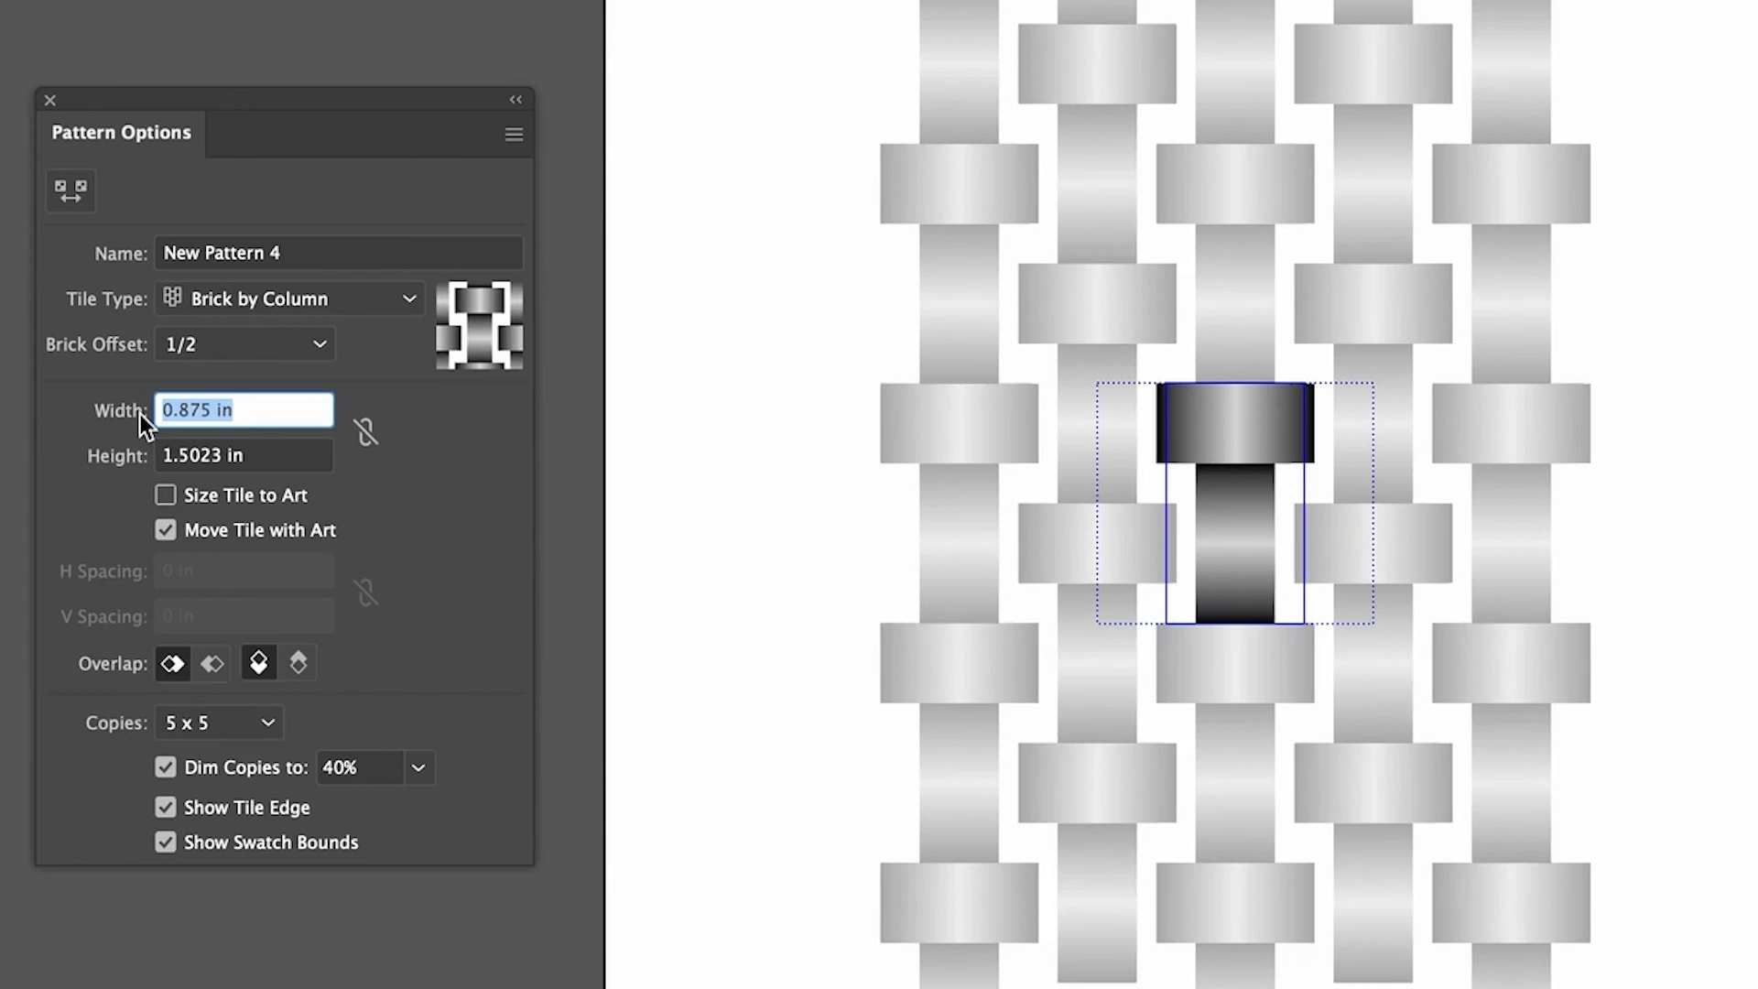
pyautogui.press('Down')
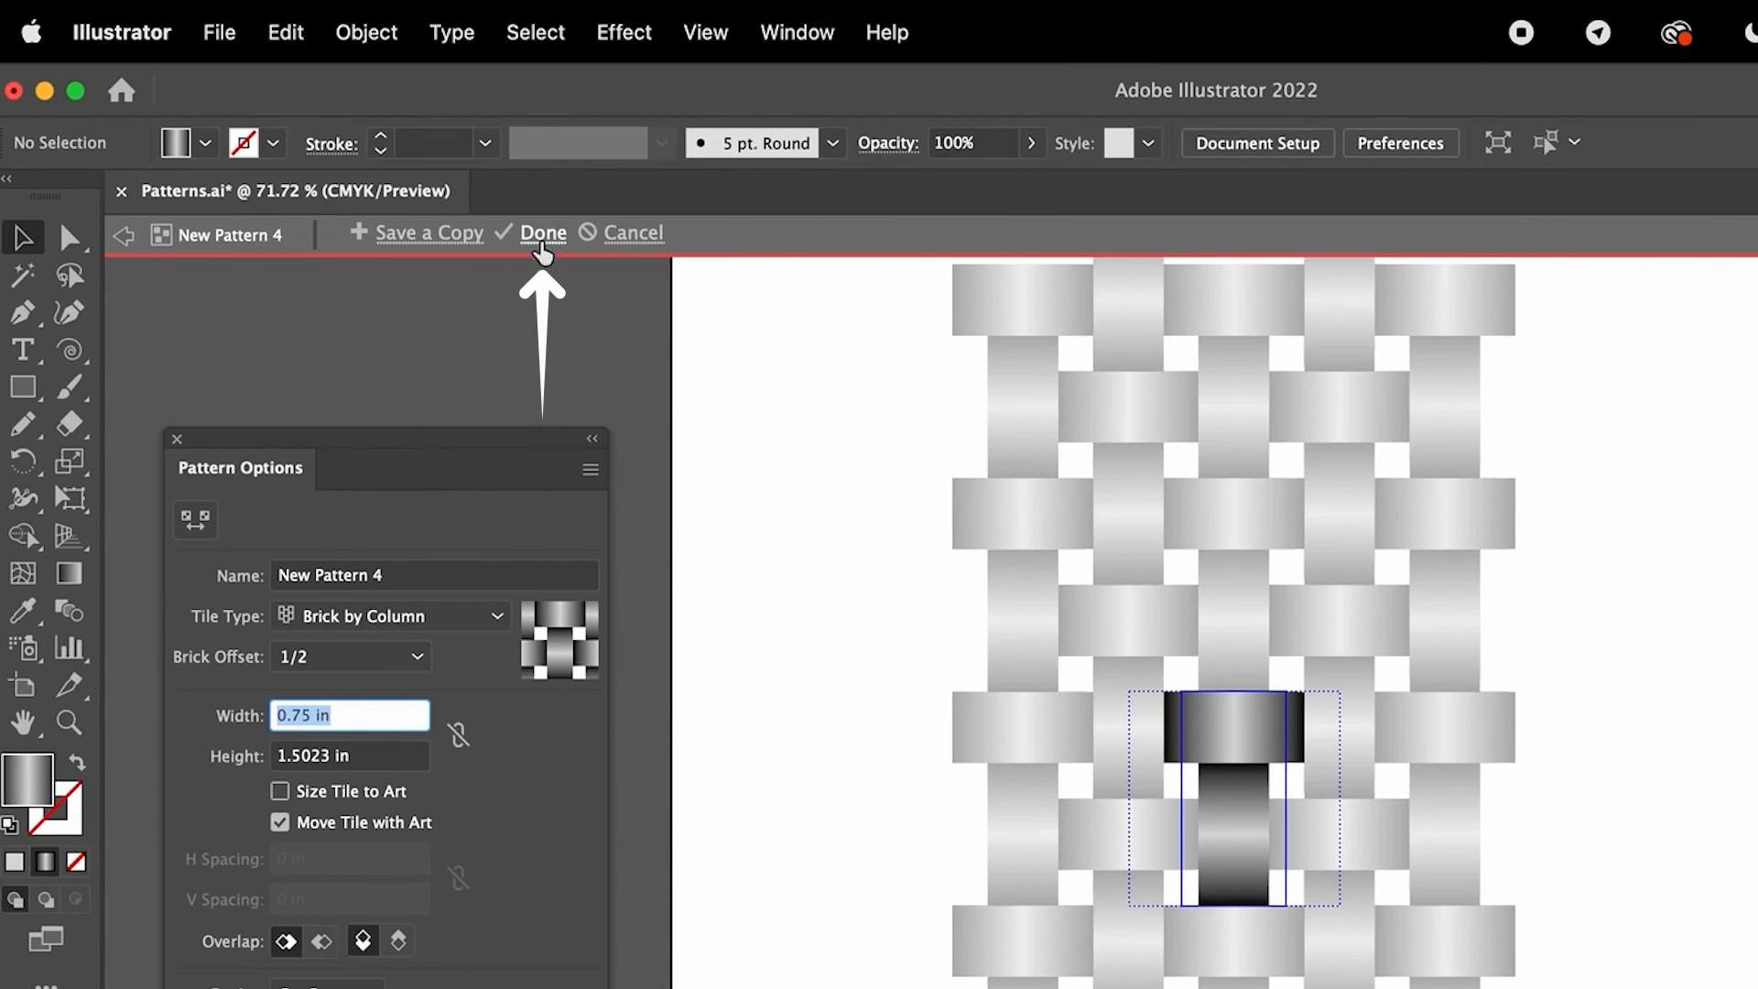
pyautogui.click(543, 234)
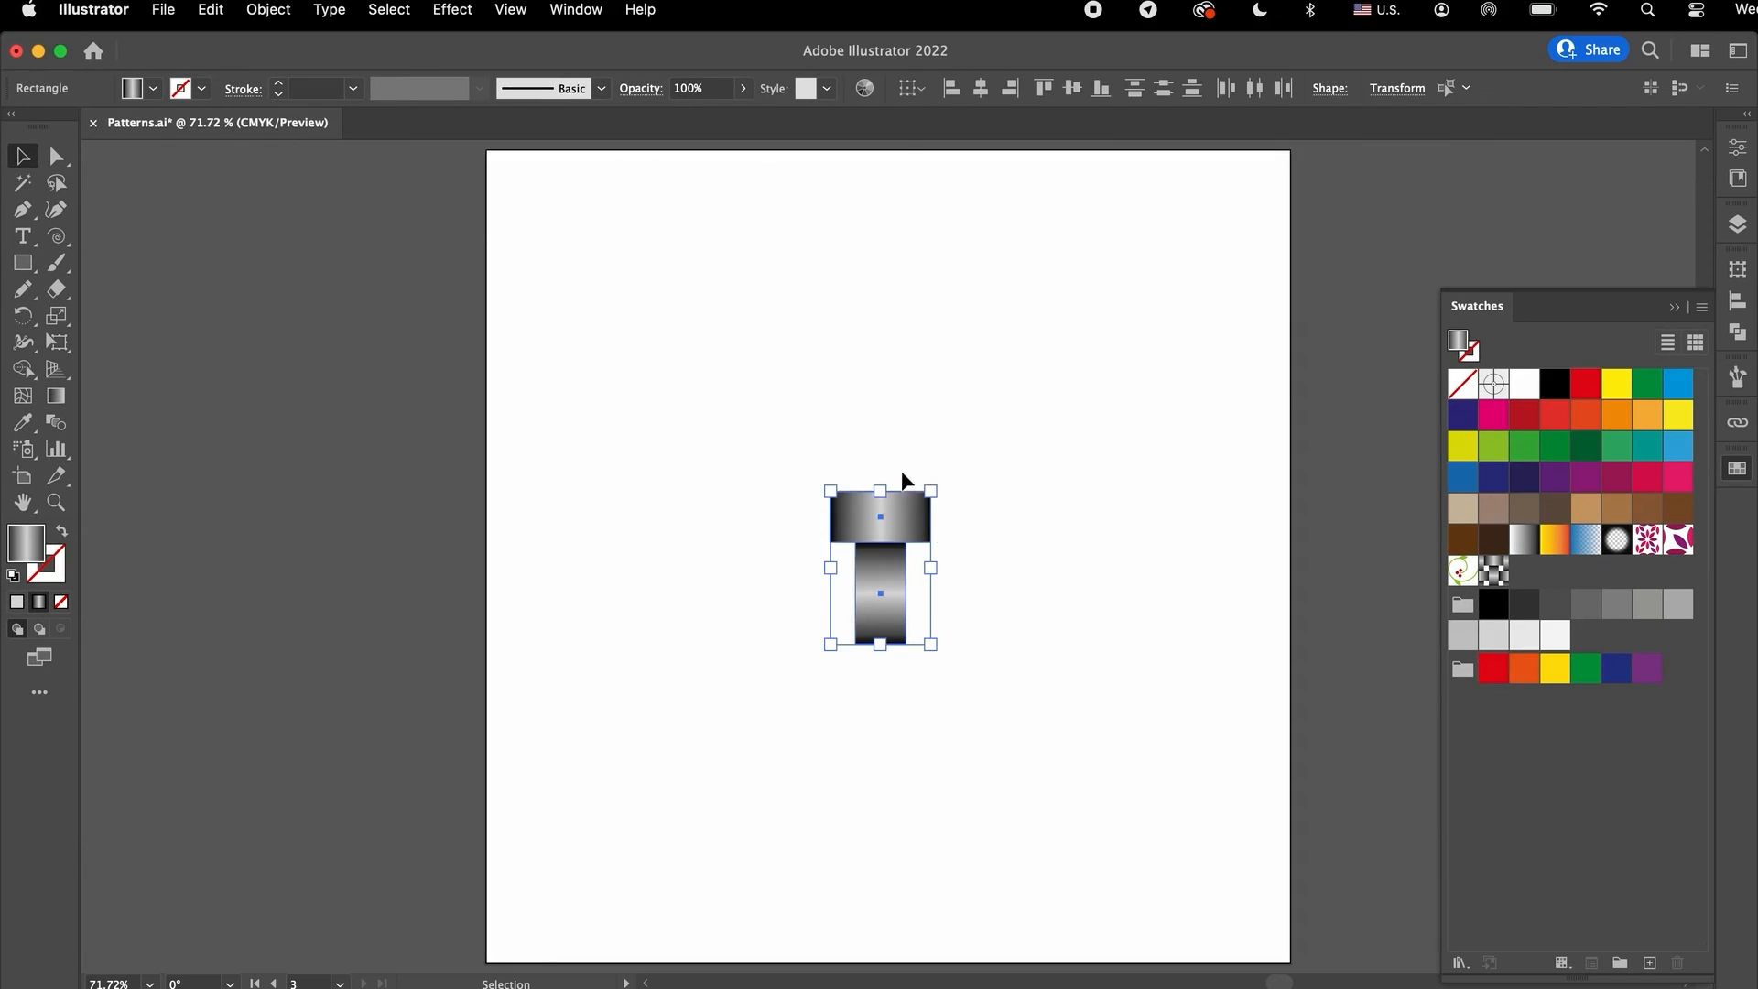
# Step: Move the original T artwork off the artboard to its left and draw a large, nearly square rectangle filled with the woven pattern
pyautogui.moveTo(900, 511); pyautogui.dragTo(302, 531)
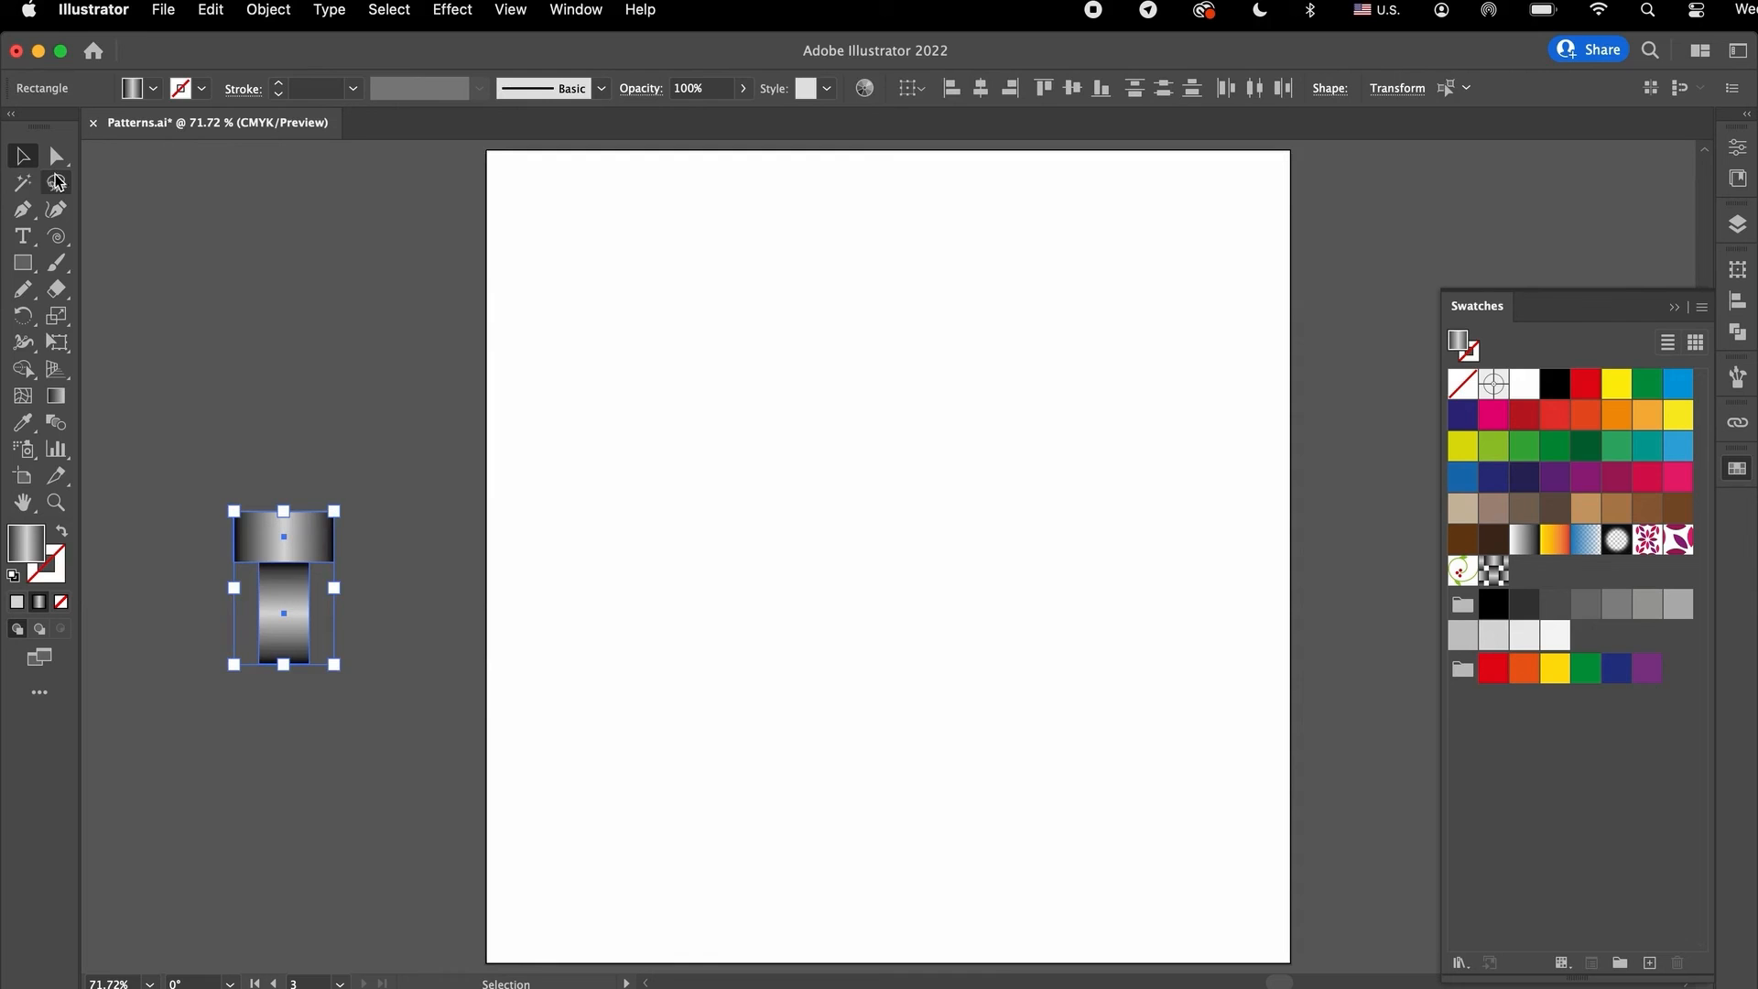
pyautogui.click(20, 267)
pyautogui.moveTo(605, 282); pyautogui.dragTo(1166, 833)
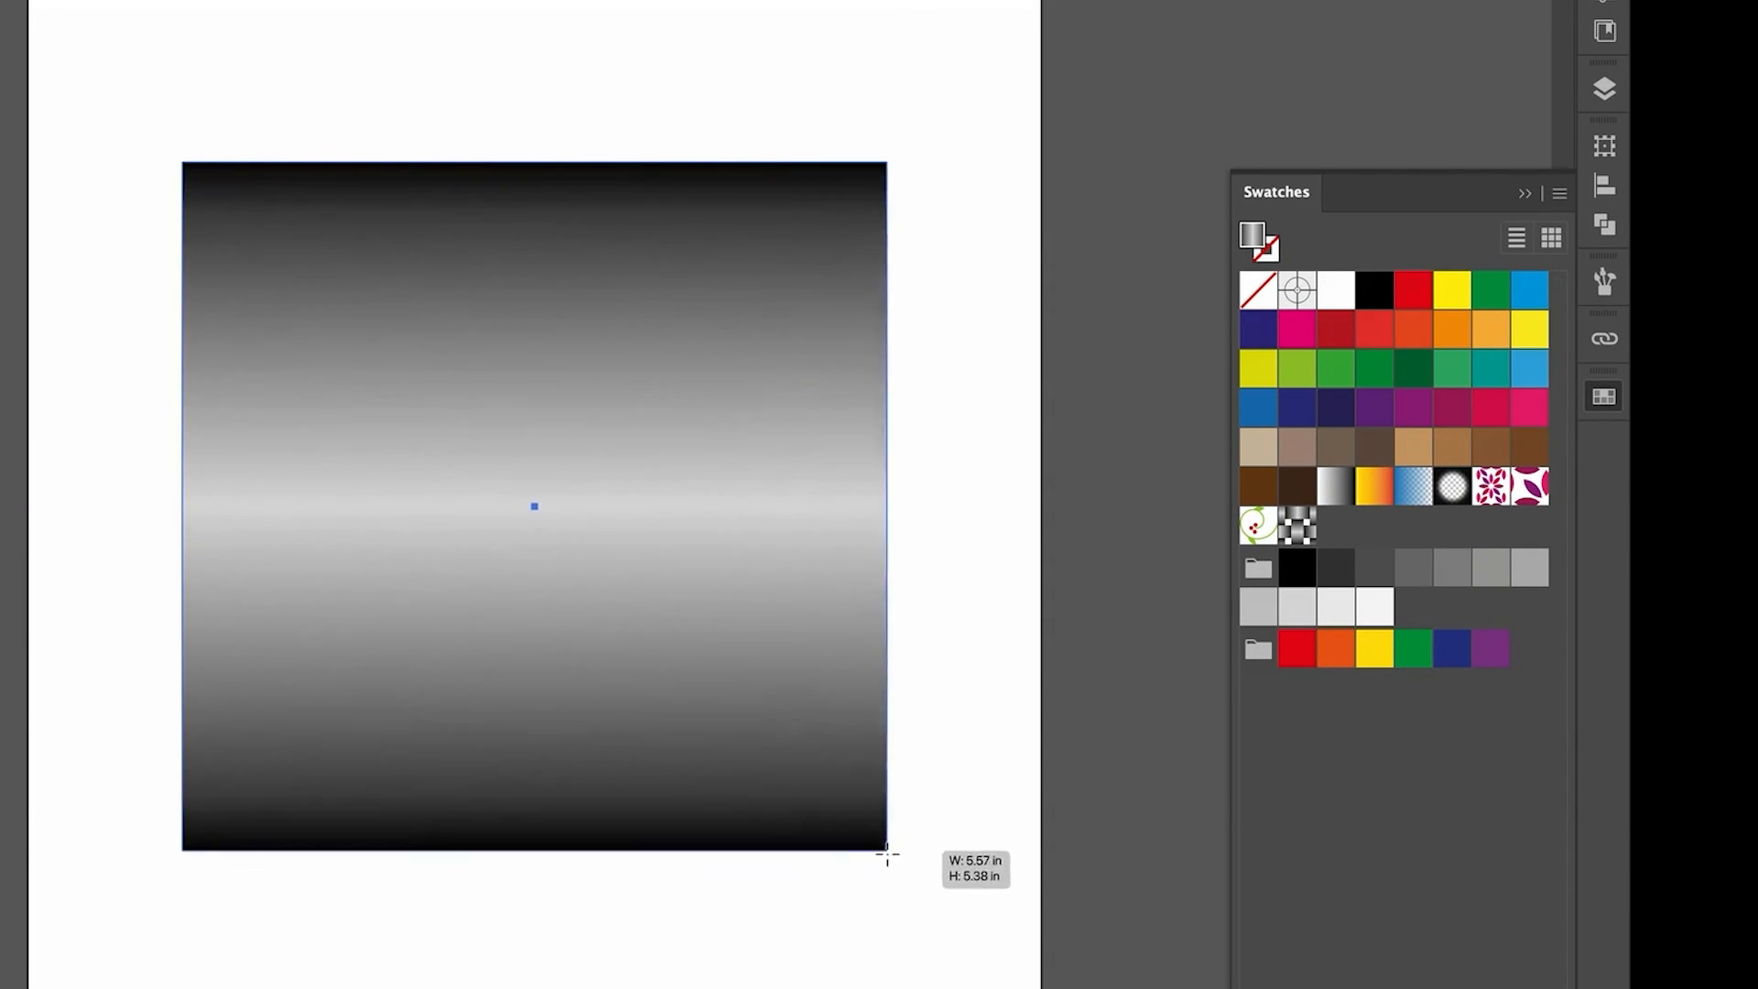
pyautogui.moveTo(888, 854); pyautogui.dragTo(915, 868)
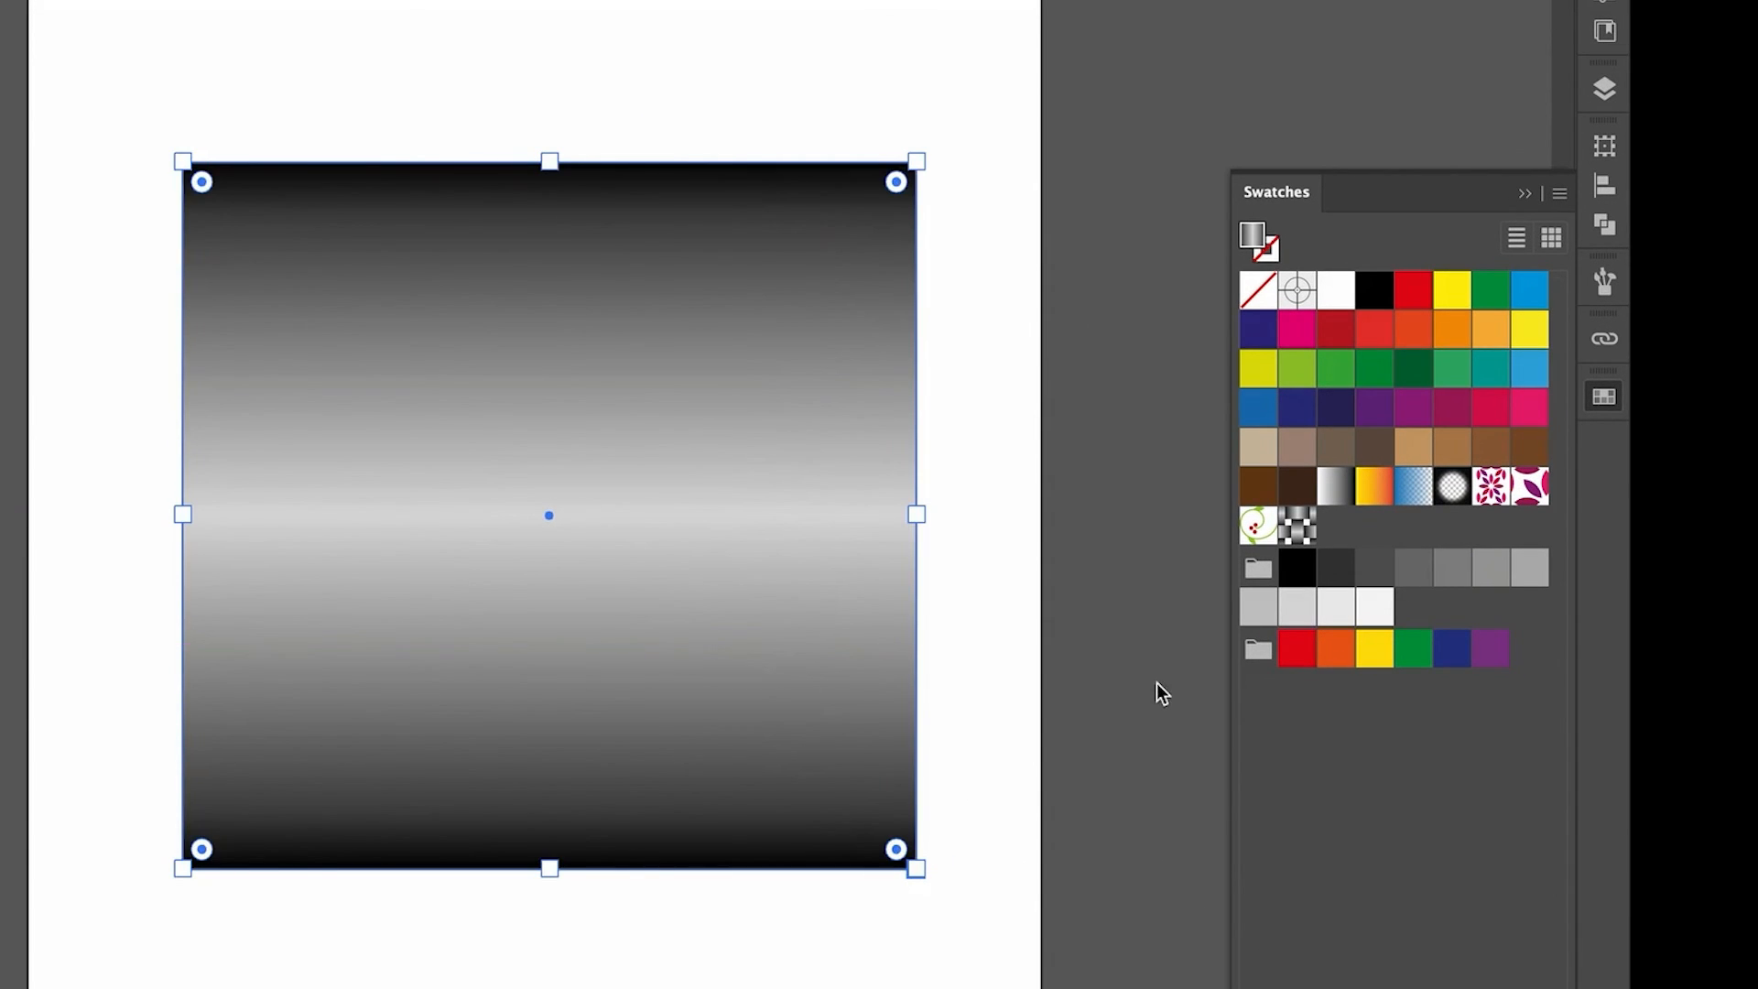
pyautogui.click(1297, 527)
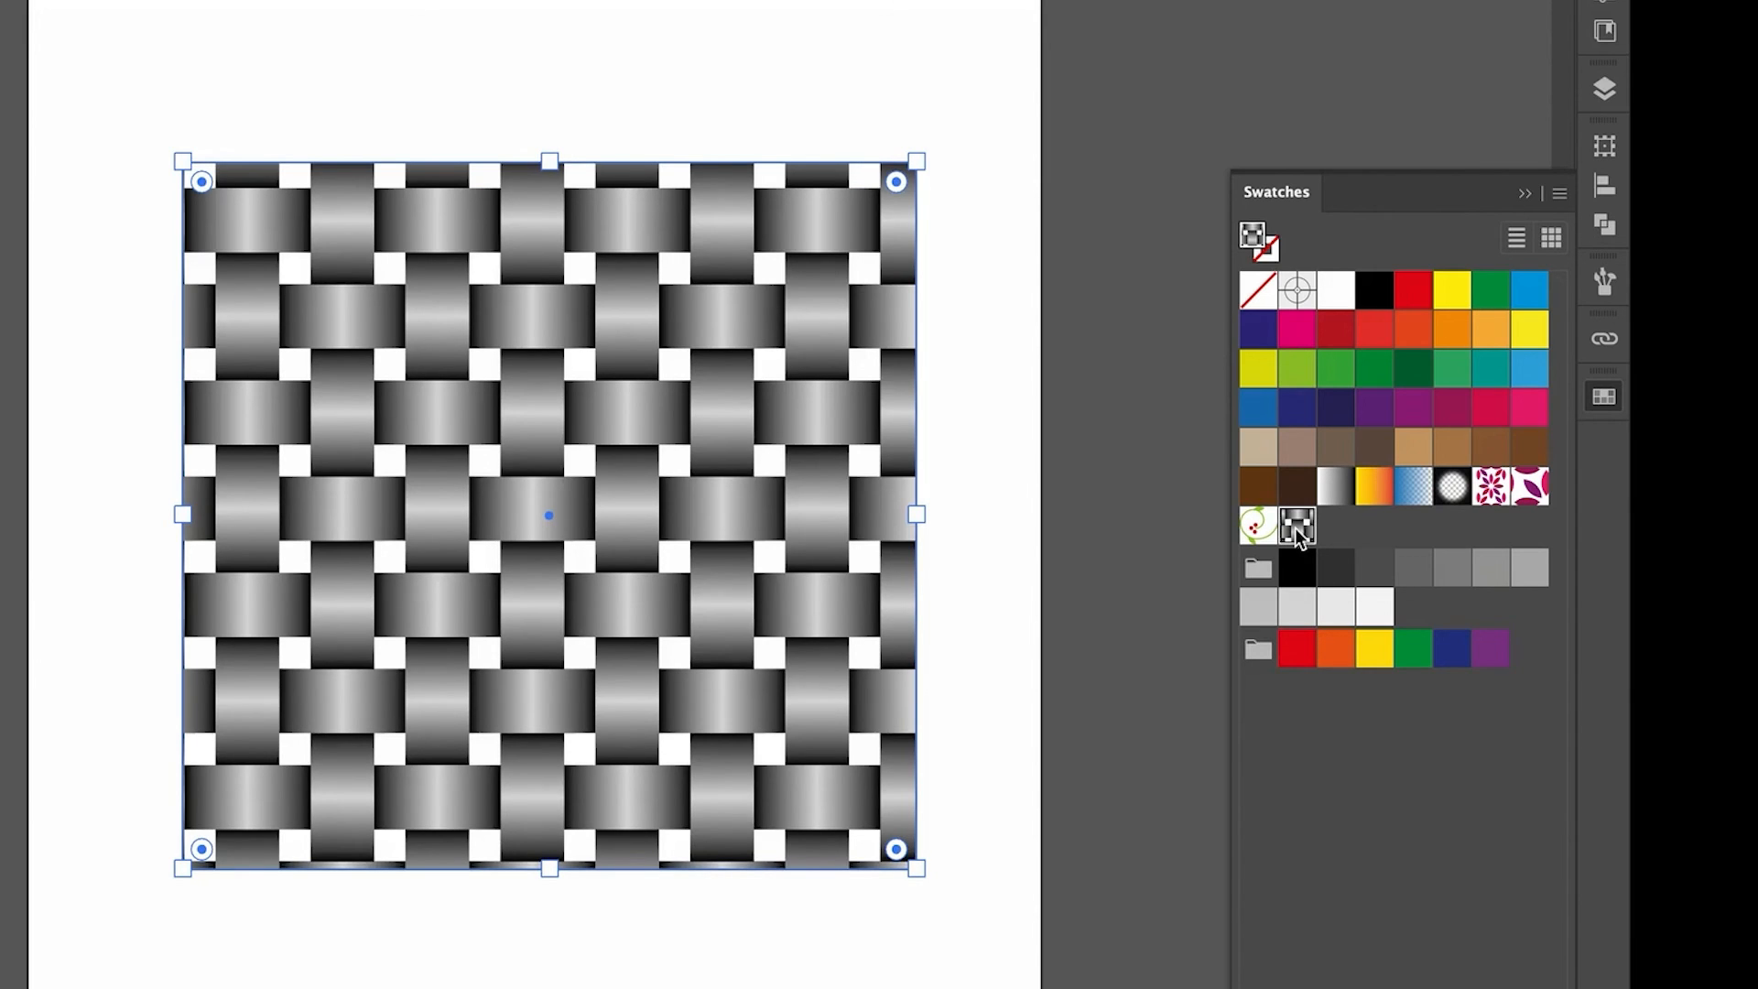
# Step: Scale only the rectangle's woven pattern fill uniformly to 50%, with Transform Objects off and Transform Patterns on
pyautogui.rightClick(439, 223)
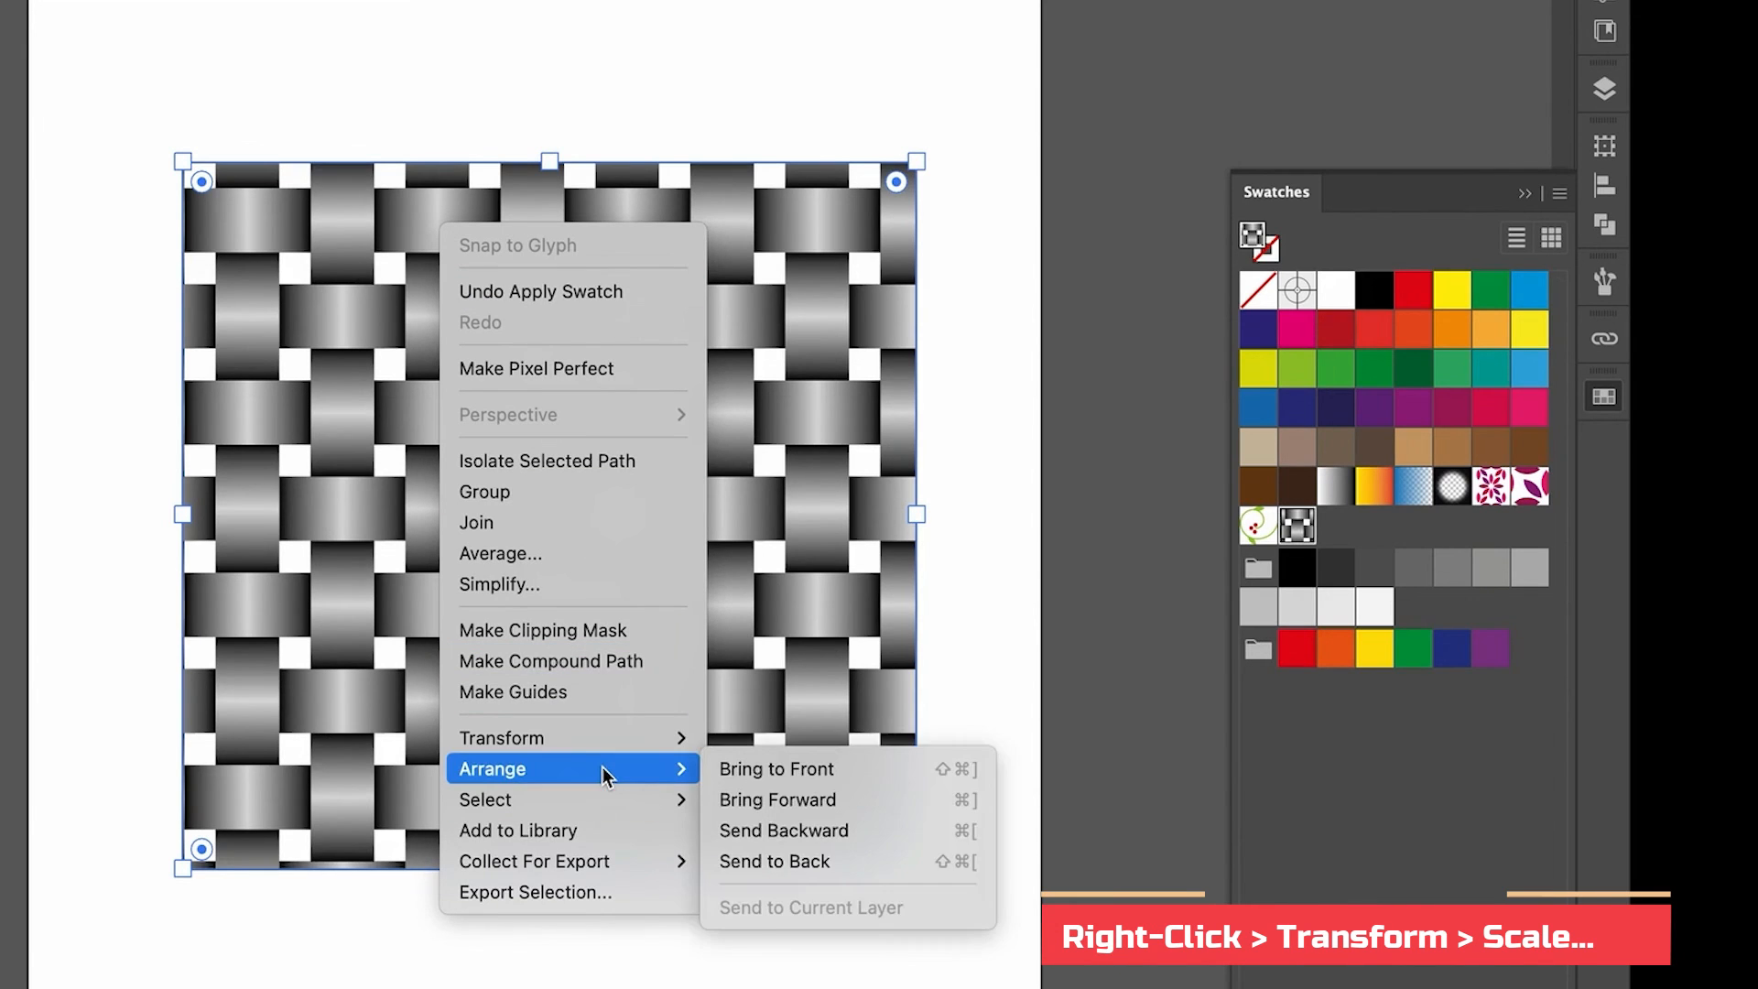
pyautogui.moveTo(604, 751)
pyautogui.click(855, 895)
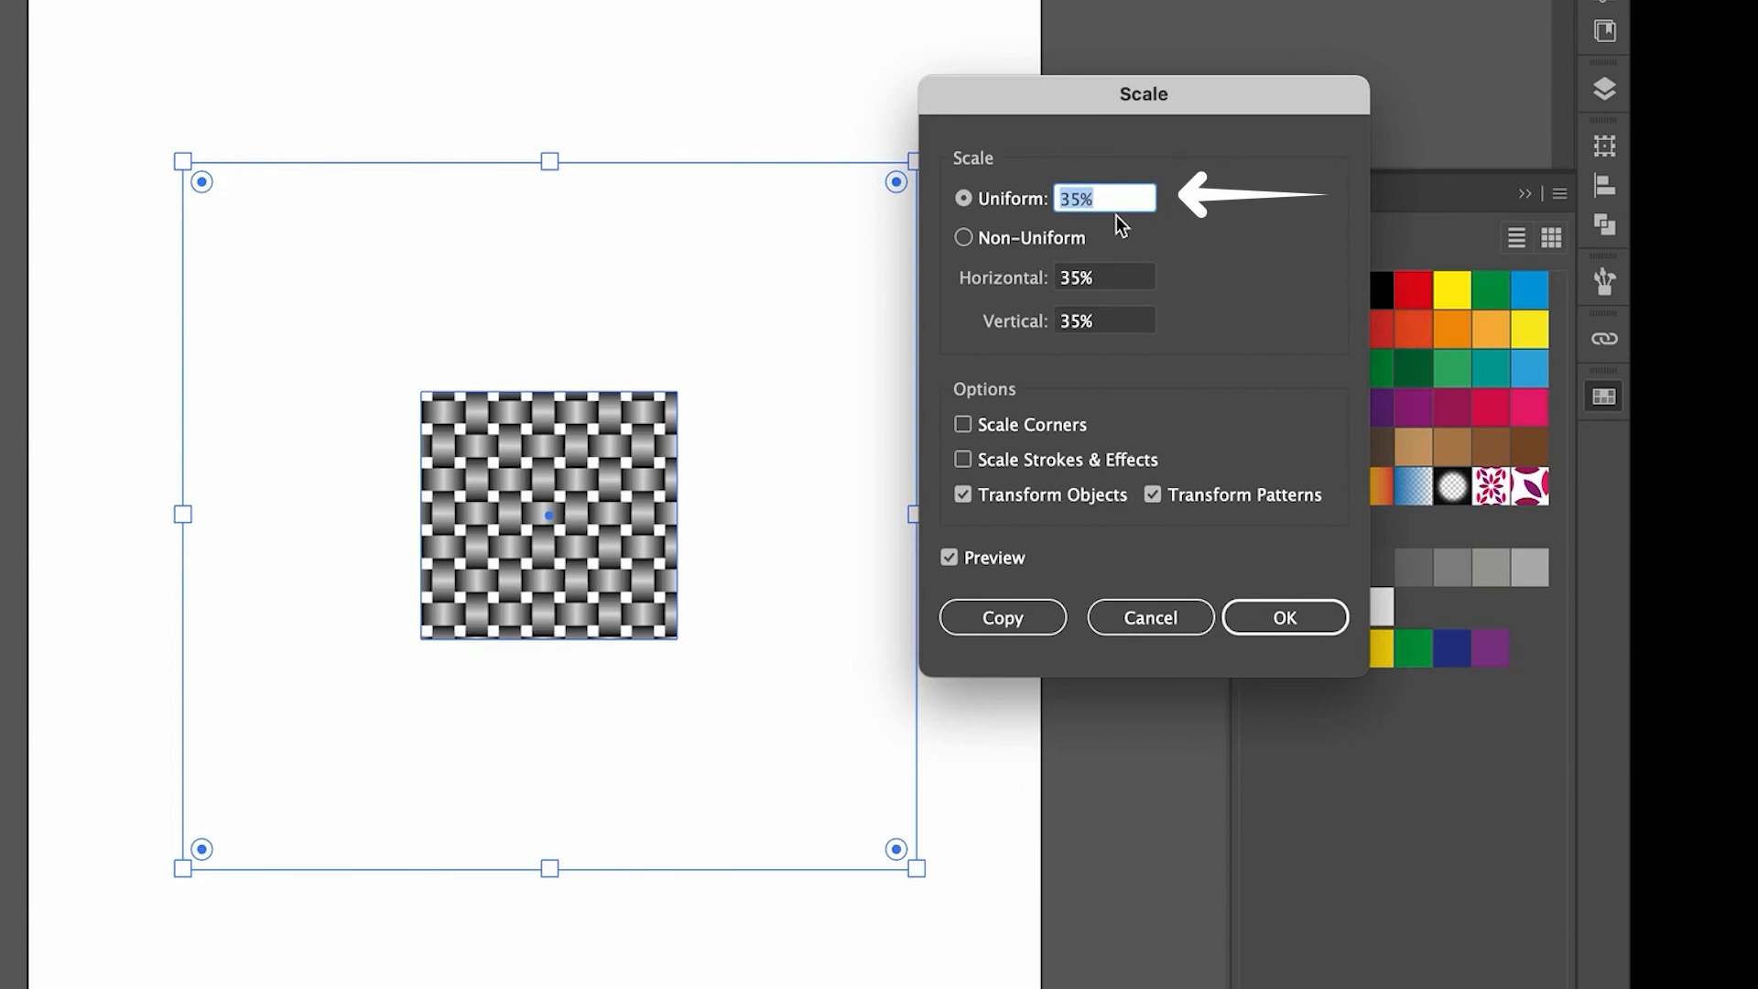
pyautogui.write('5')
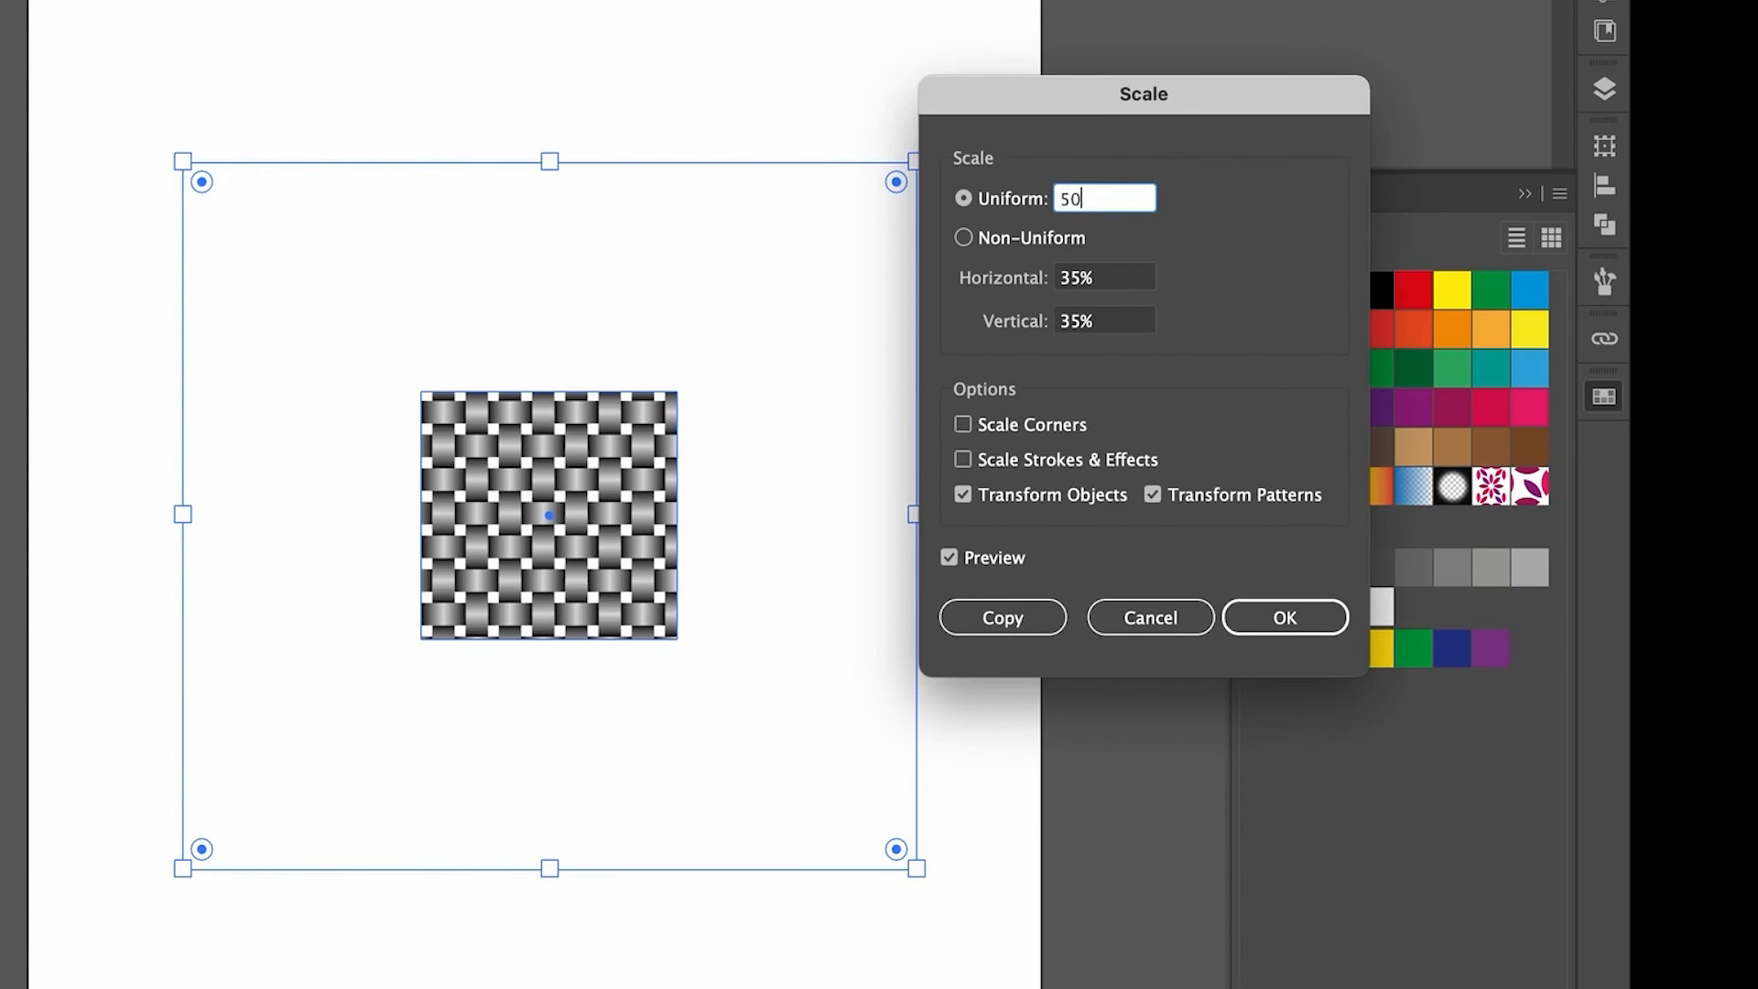
pyautogui.write('0')
pyautogui.press('Tab')
pyautogui.click(962, 494)
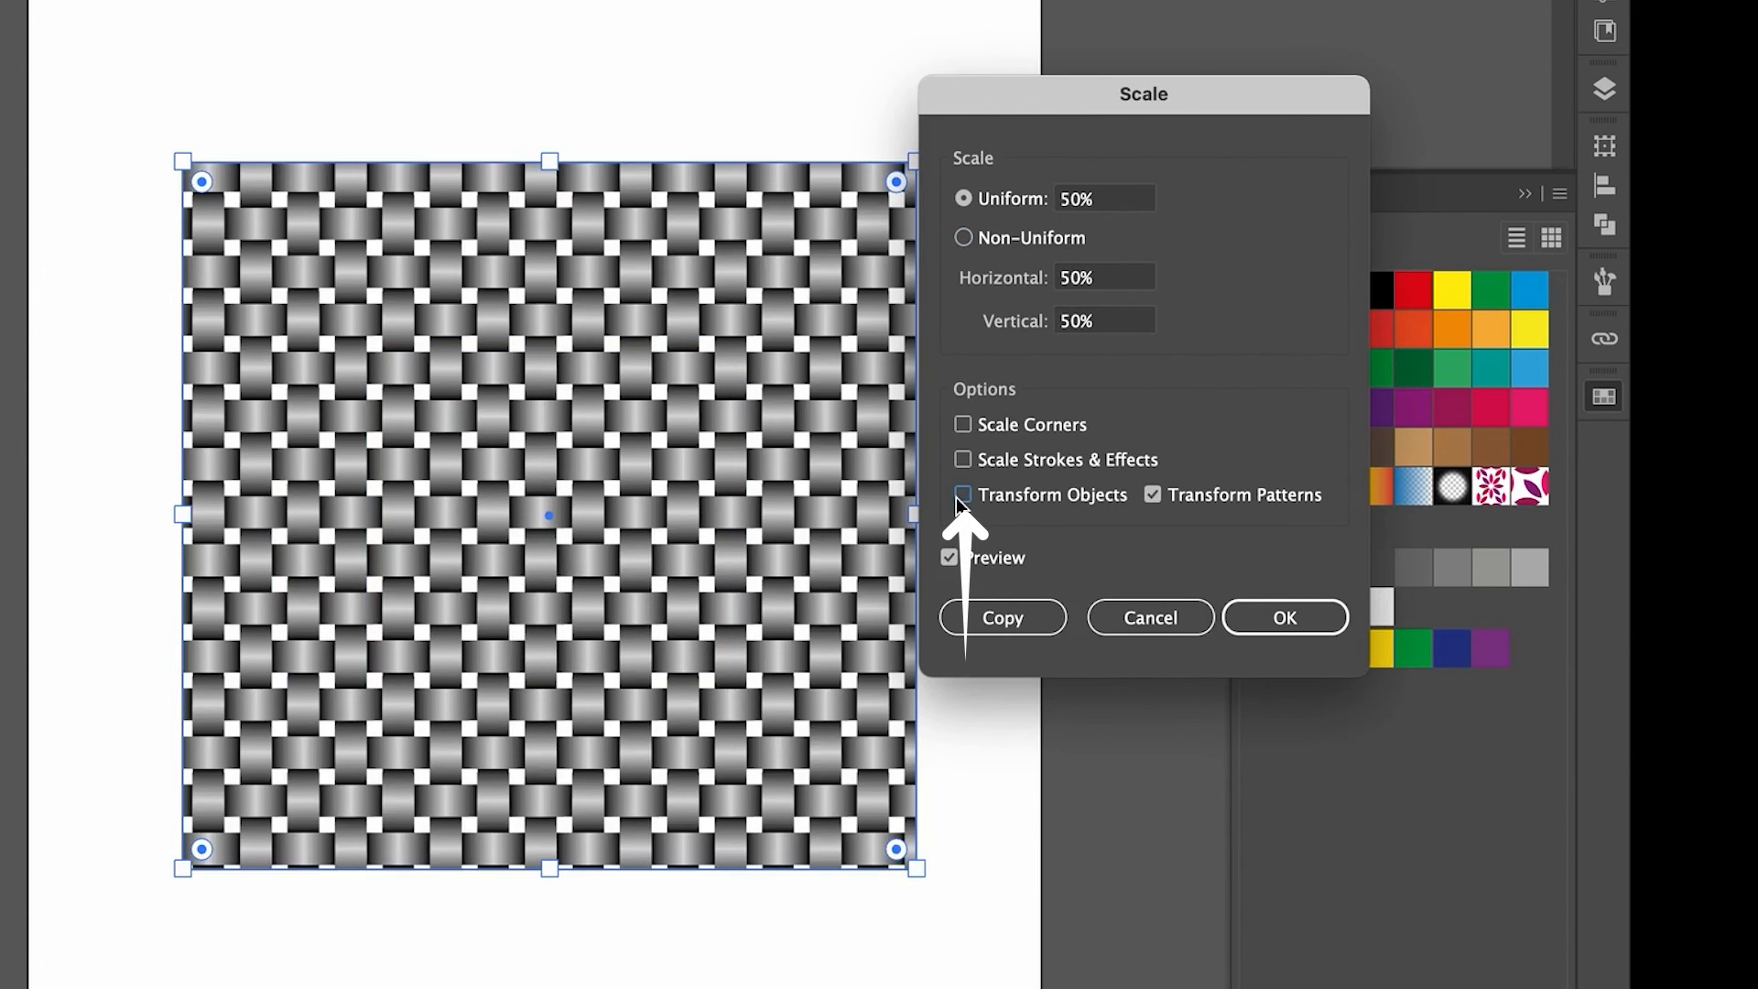
pyautogui.click(1291, 619)
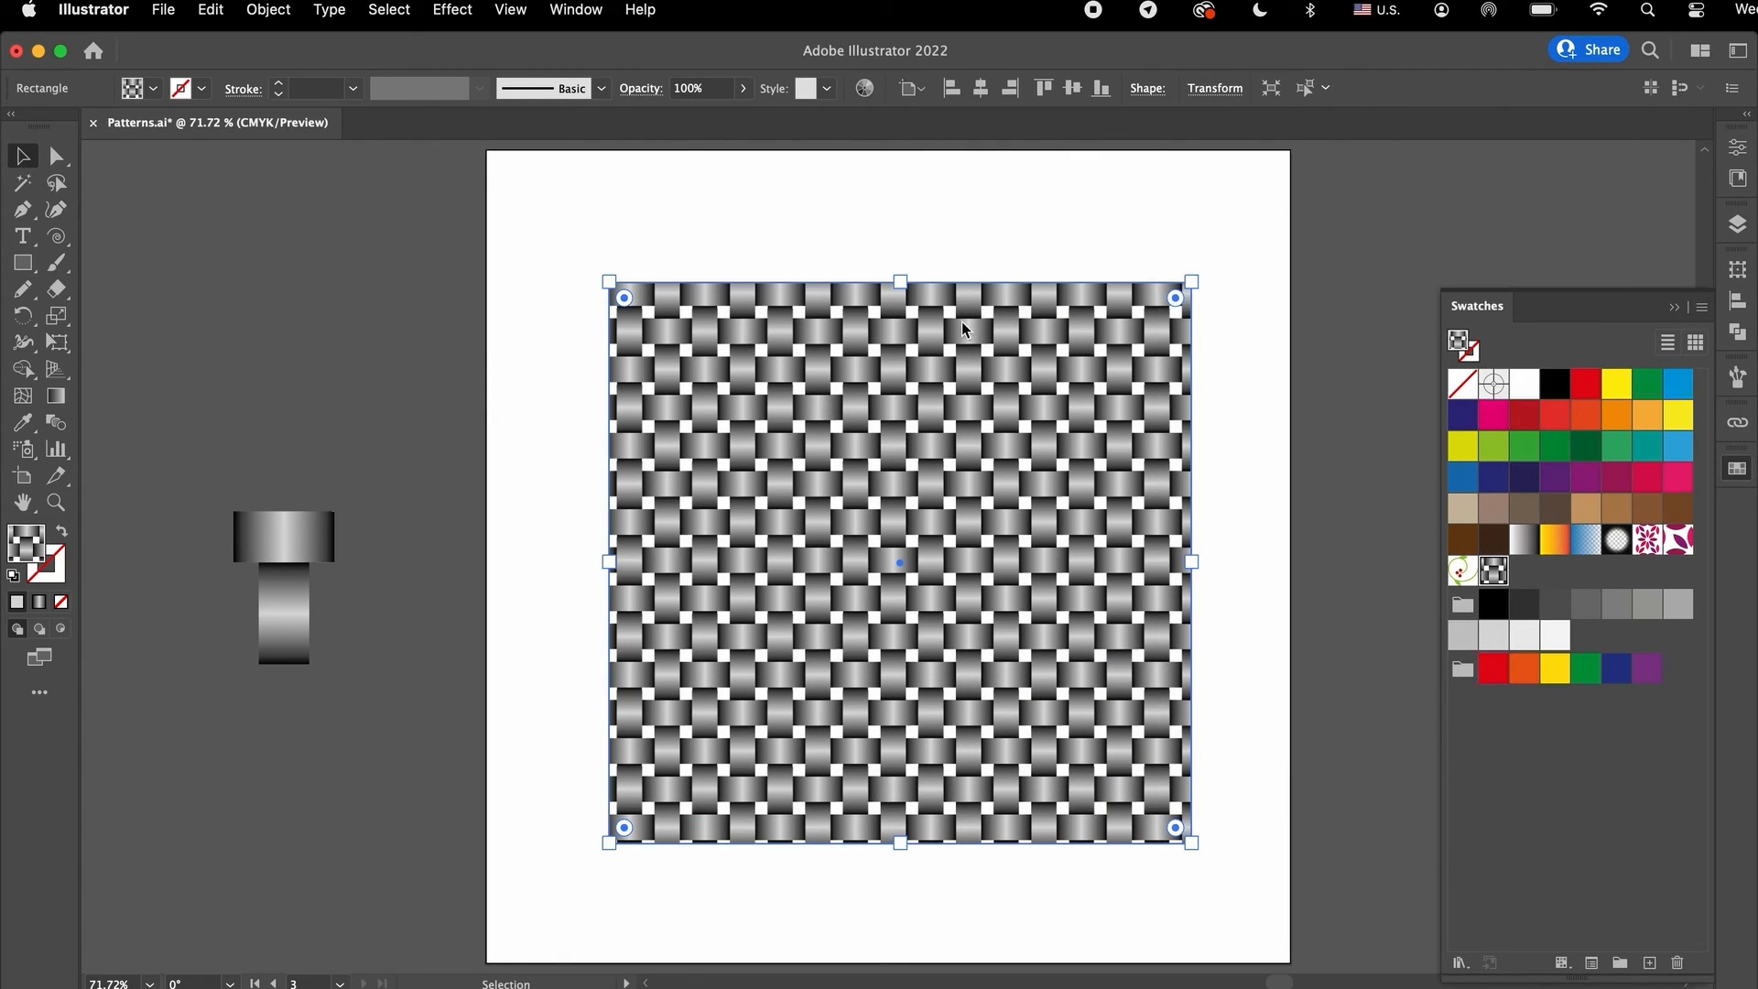
# Step: Paste a copy of the rectangle directly behind the patterned one, fill it with black, and check the weave up close
pyautogui.hotkey('ctrl', 'c')
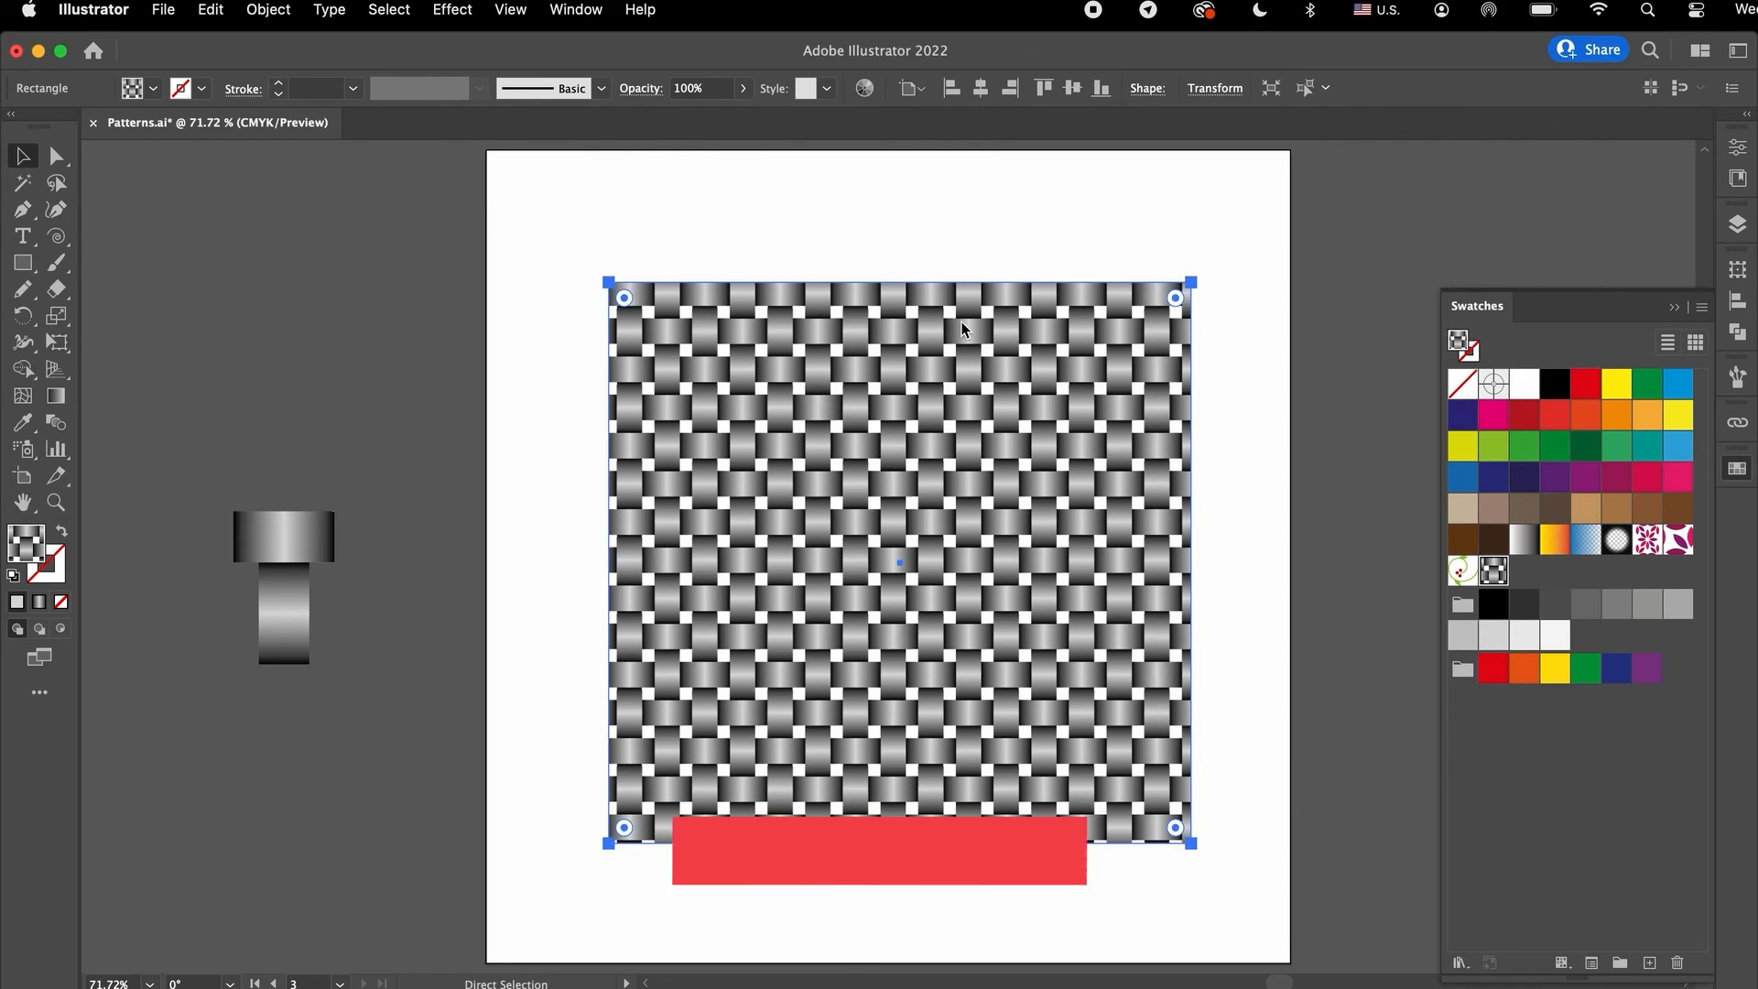
pyautogui.hotkey('ctrl', 'b')
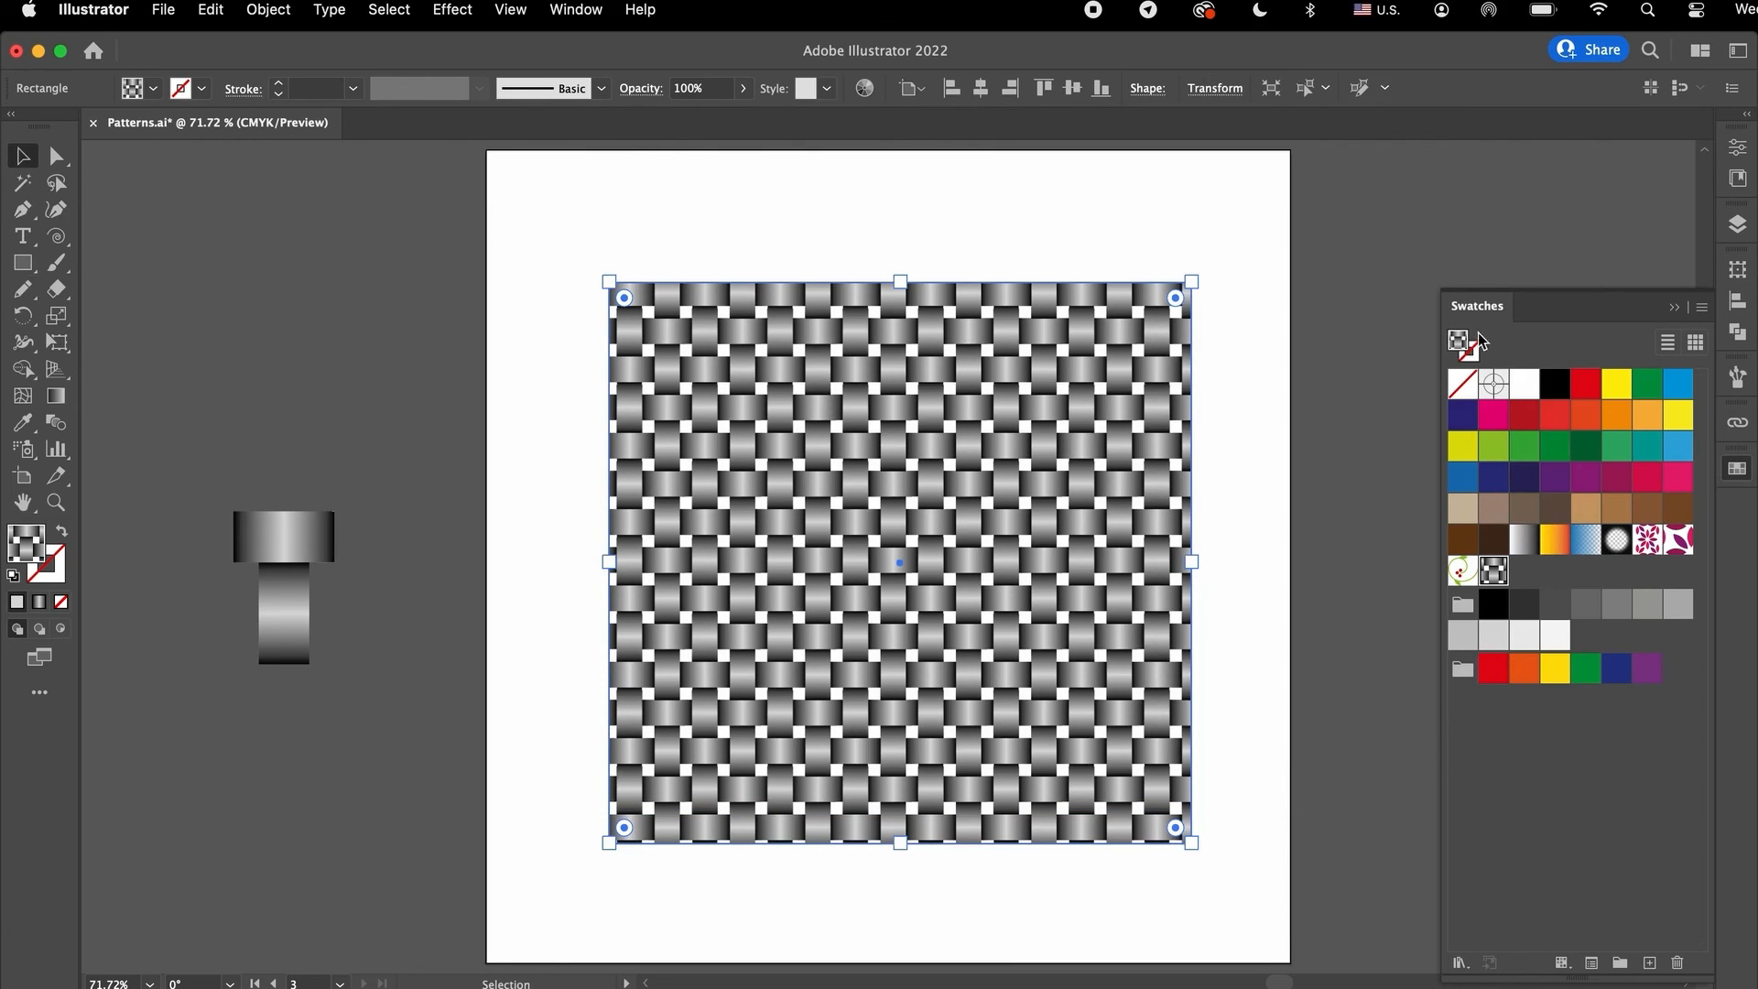
pyautogui.click(1493, 604)
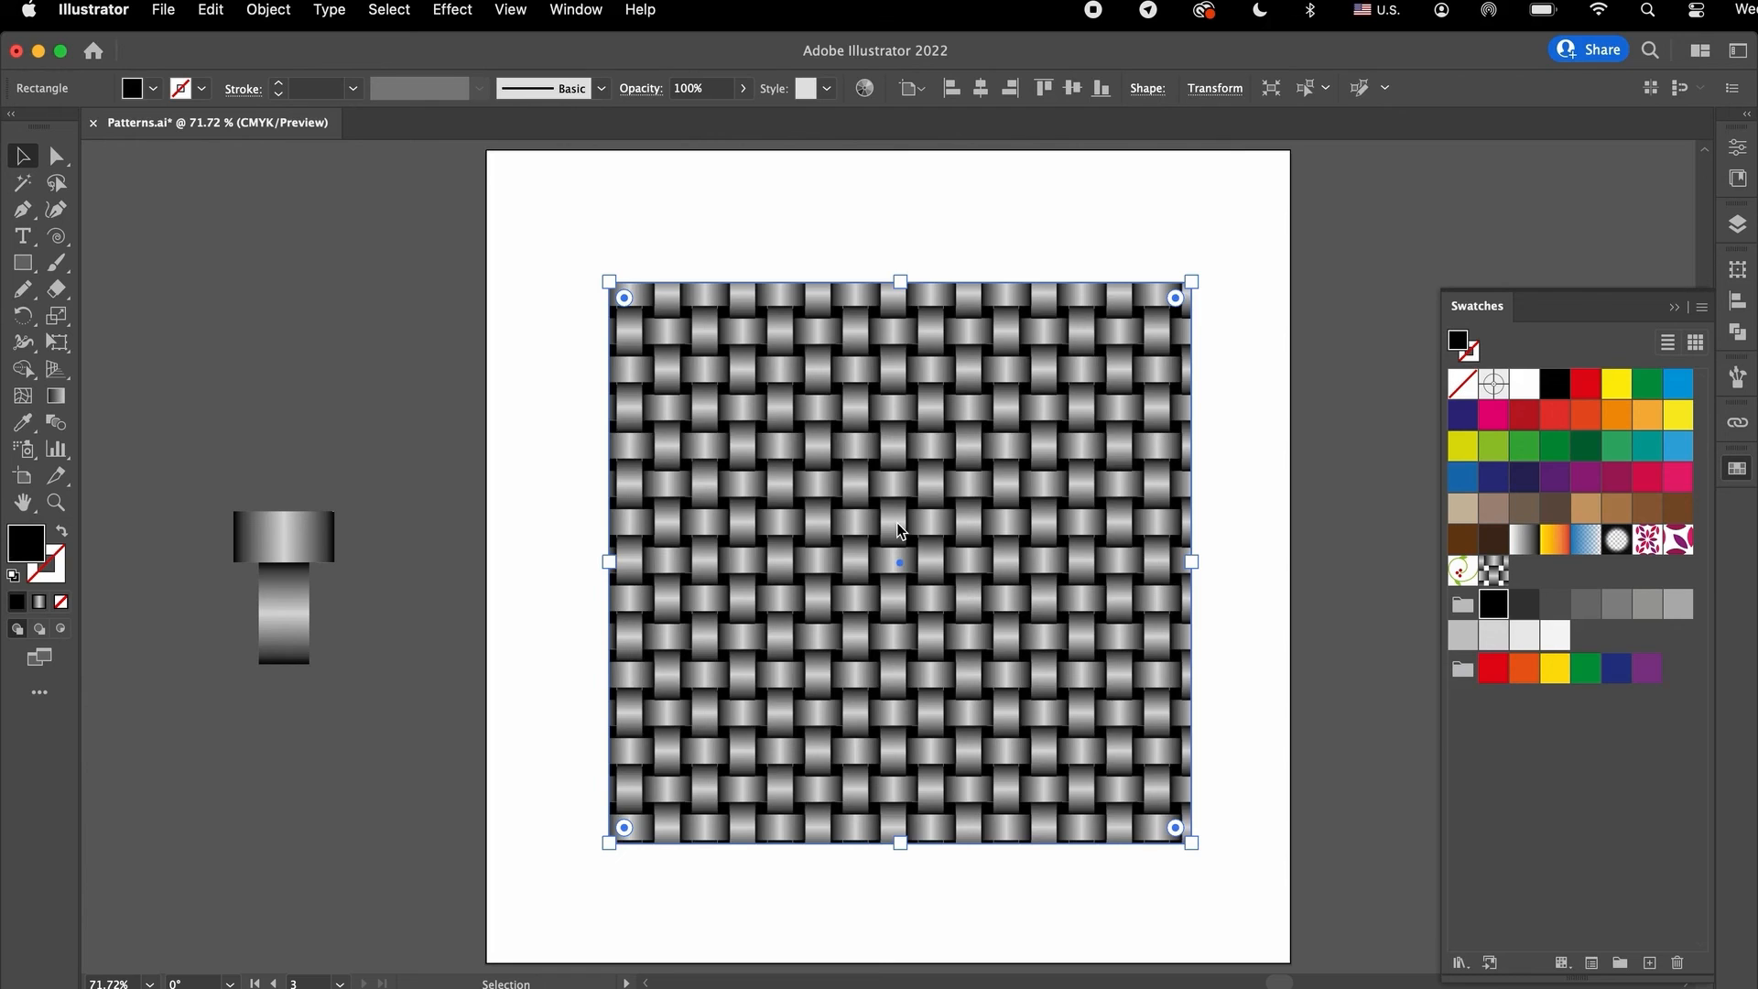
pyautogui.hotkey('ctrl', '+')
pyautogui.hotkey('ctrl', '+')
pyautogui.hotkey('ctrl', '+')
pyautogui.hotkey('ctrl', '+')
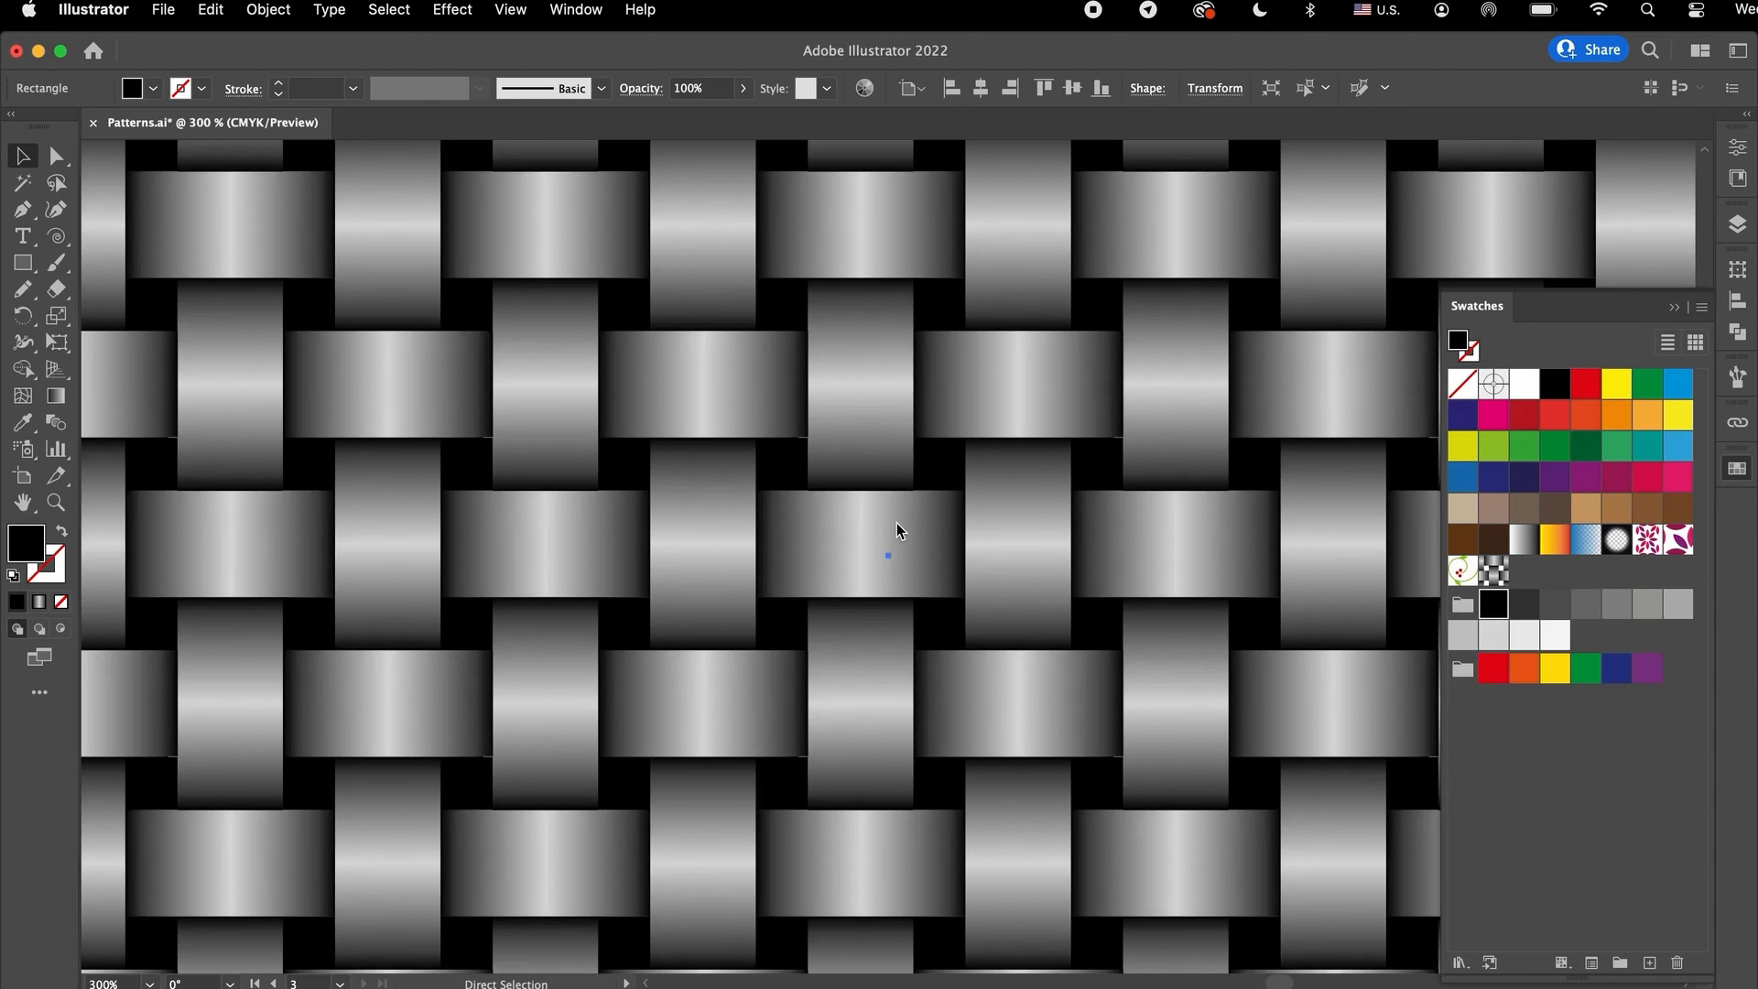
pyautogui.hotkey('ctrl', '0')
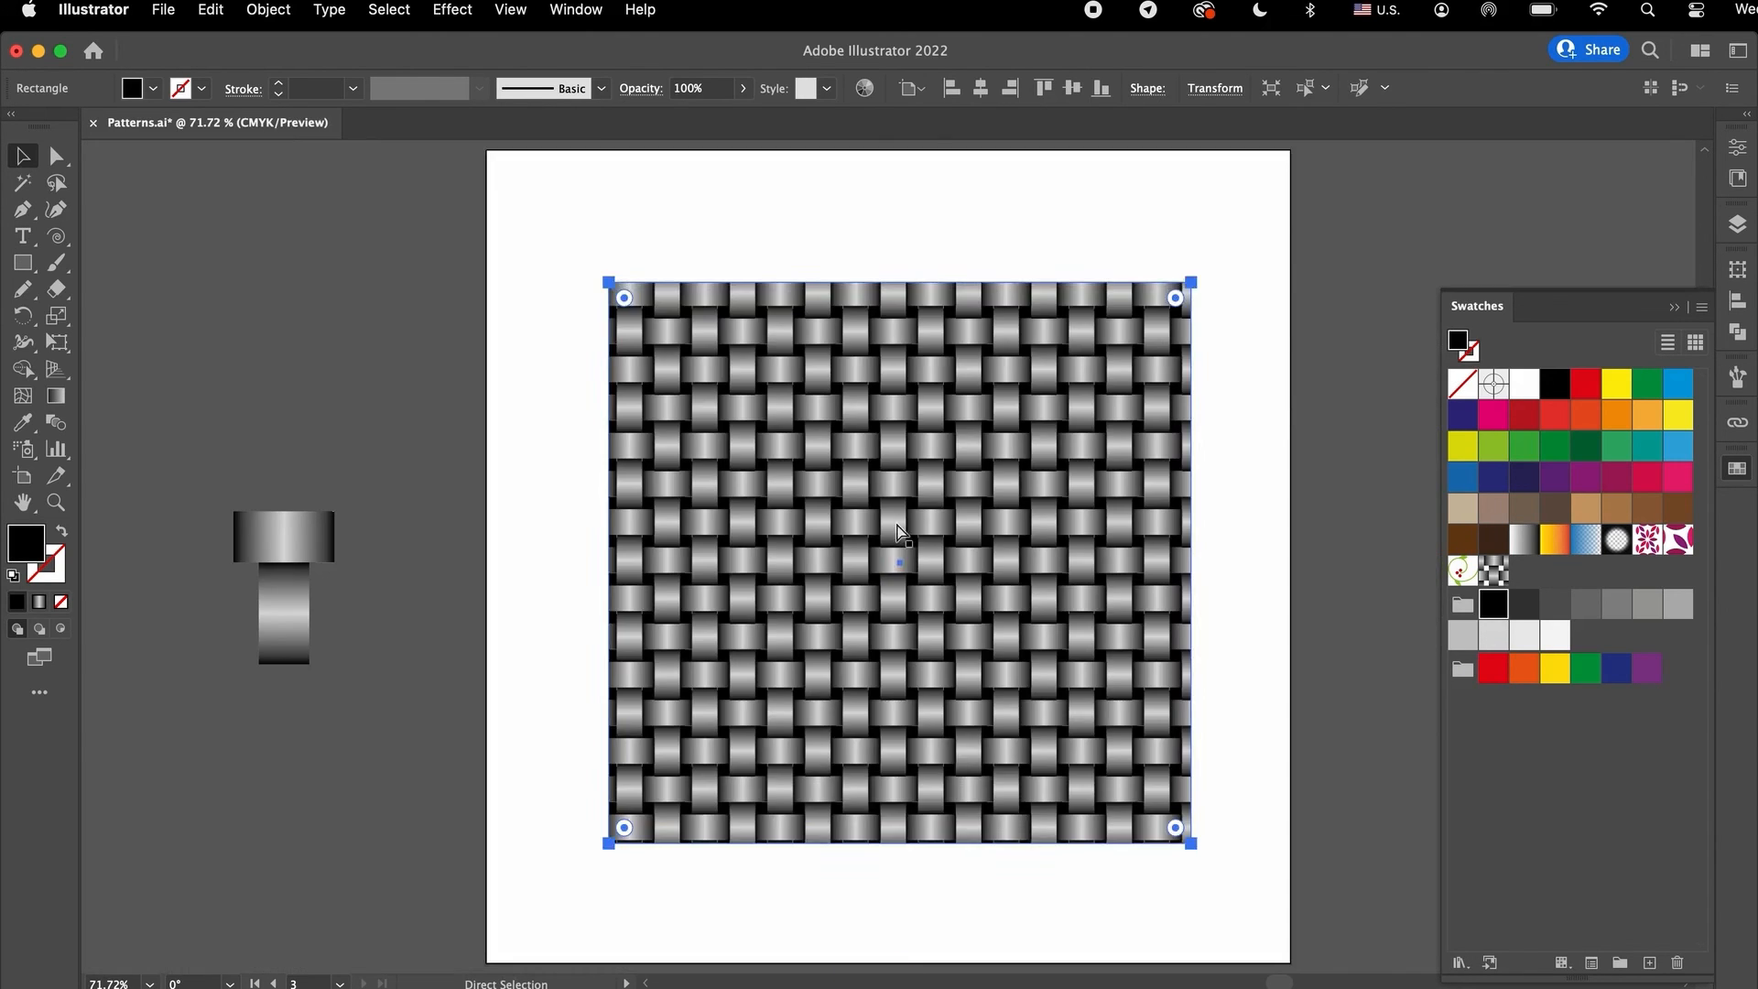
pyautogui.click(1289, 409)
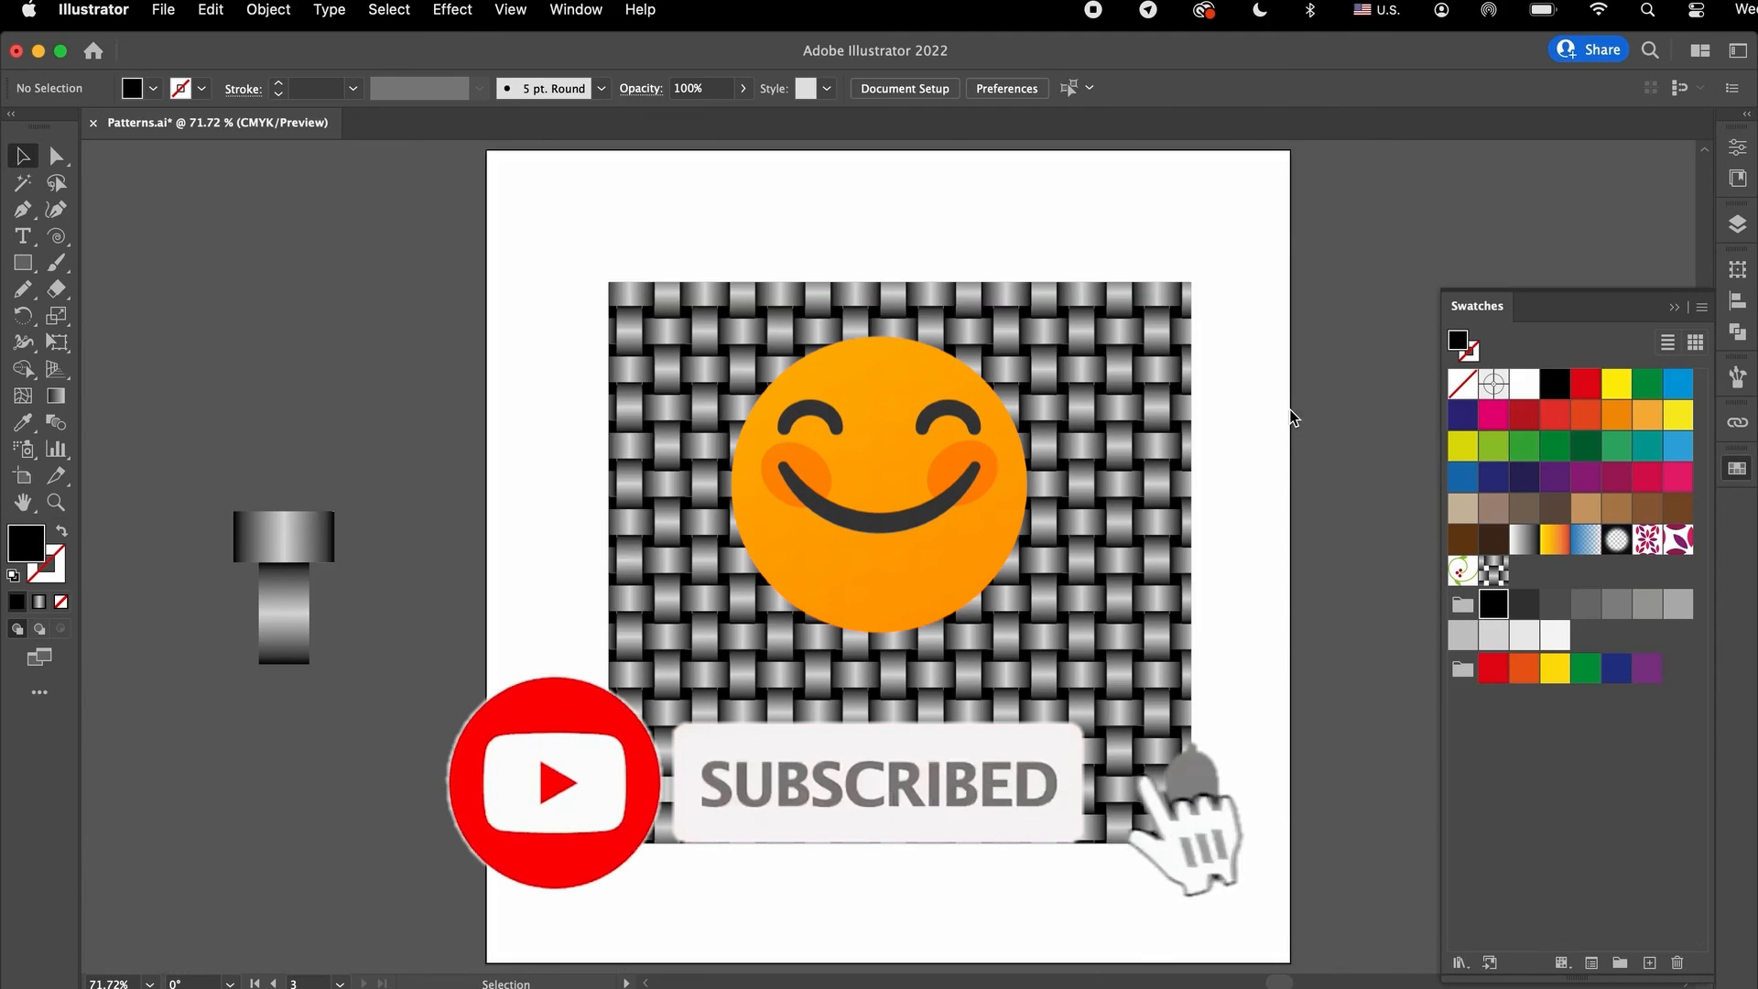